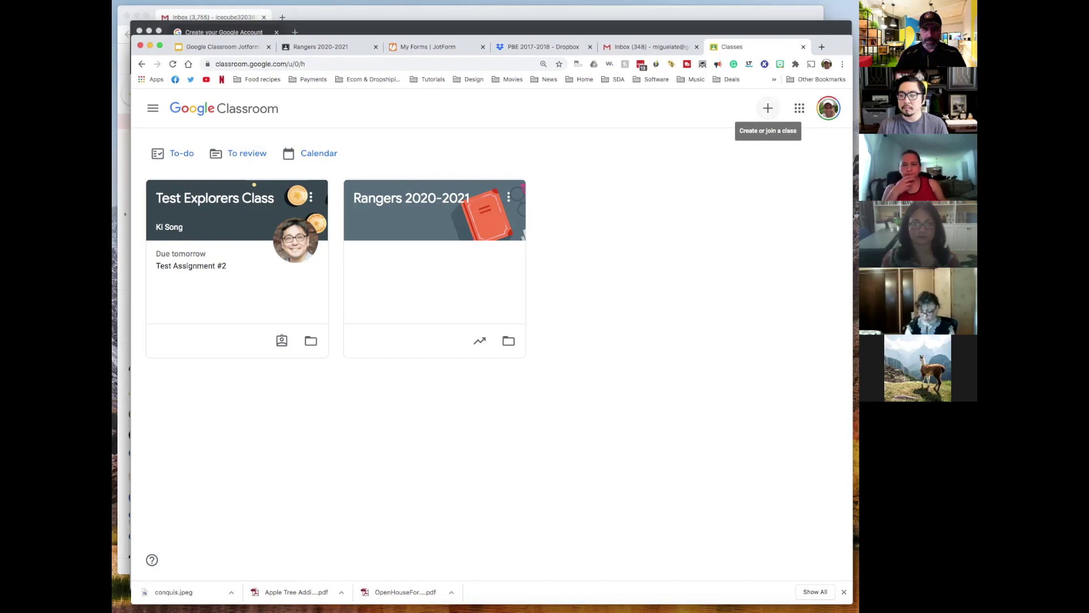
# Choose Create class from the + menu on the Classes page.
pyautogui.click(767, 108)
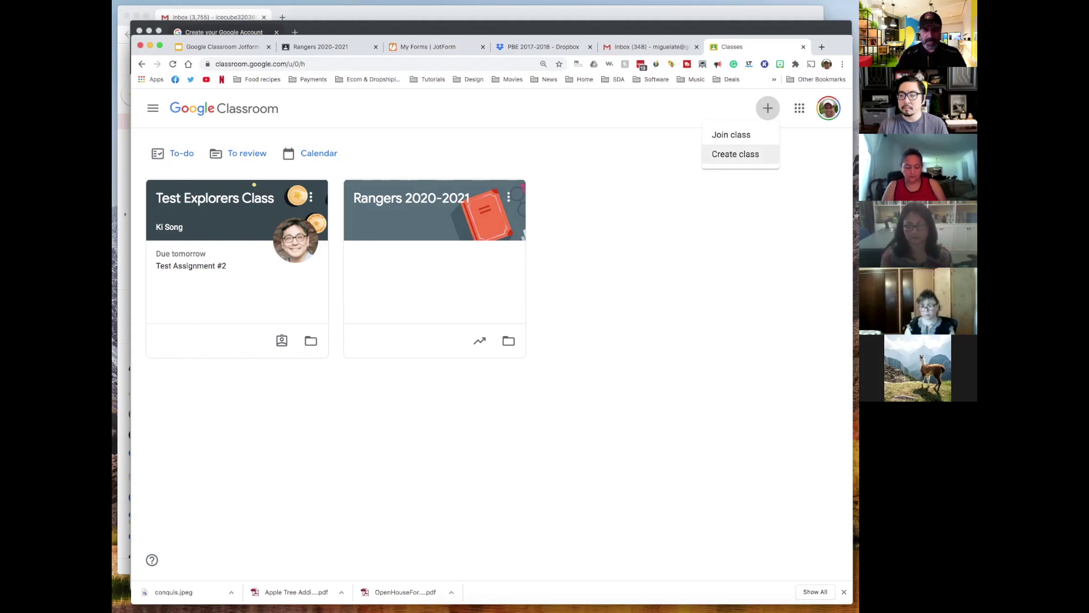
pyautogui.click(735, 154)
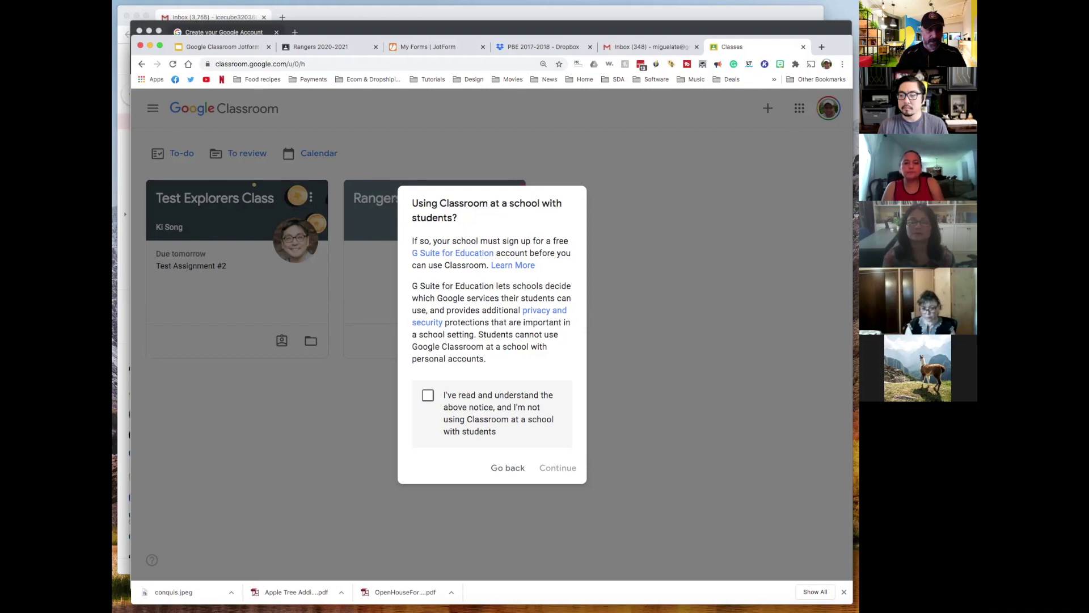
# Confirm the school-use notice and continue to the Create class form.
pyautogui.click(428, 395)
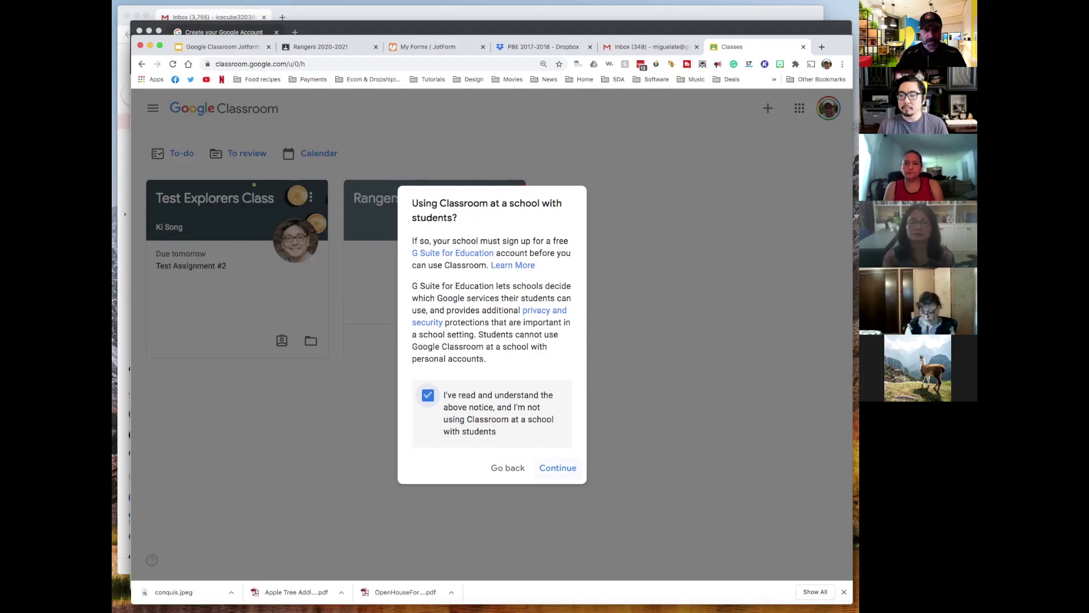
pyautogui.click(557, 467)
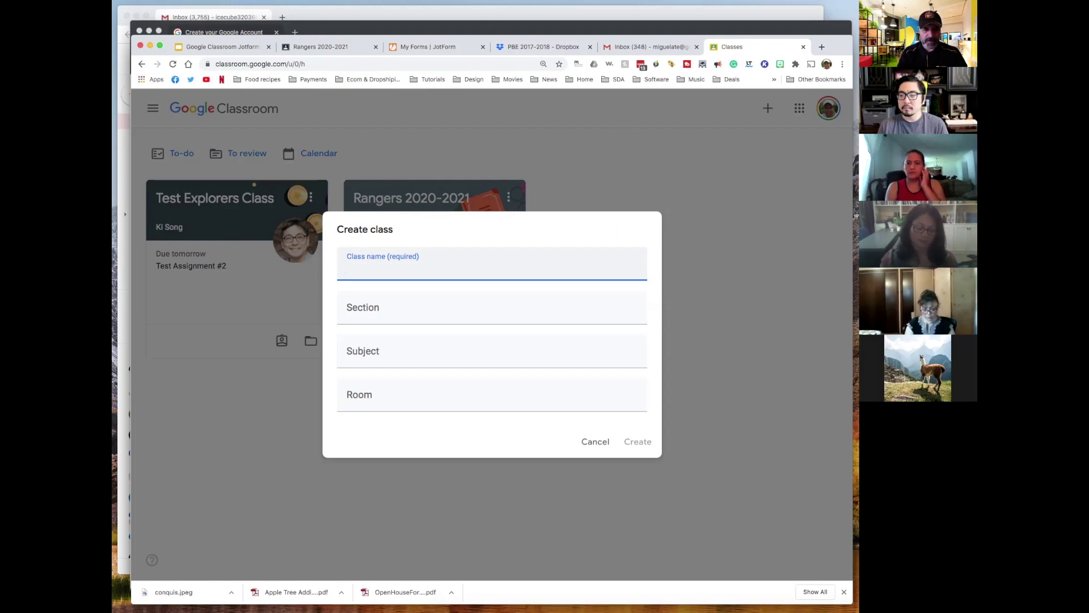
# Create a class named 'Torres - Amigos', leaving Section, Subject and Room blank.
pyautogui.write('Amigos')
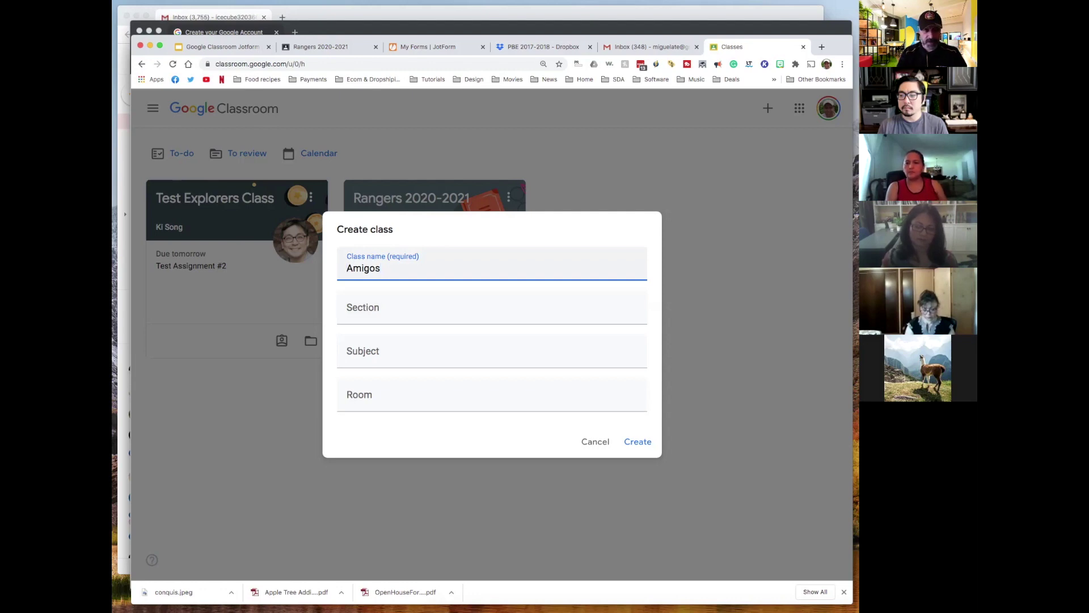
pyautogui.click(347, 268)
pyautogui.write('Torres -')
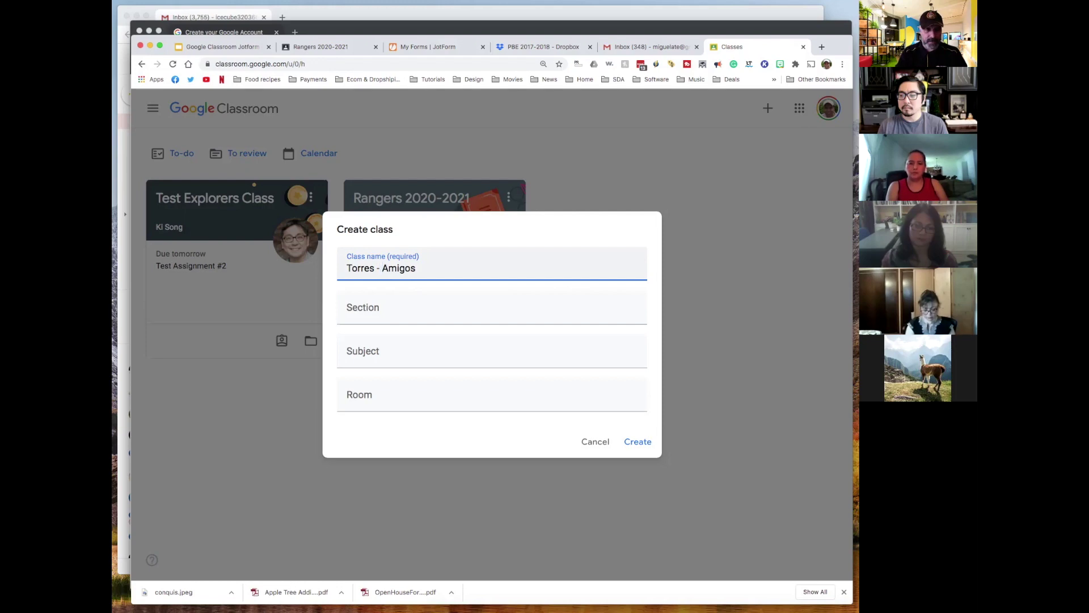
pyautogui.click(398, 309)
pyautogui.press('Tab')
pyautogui.press('Tab')
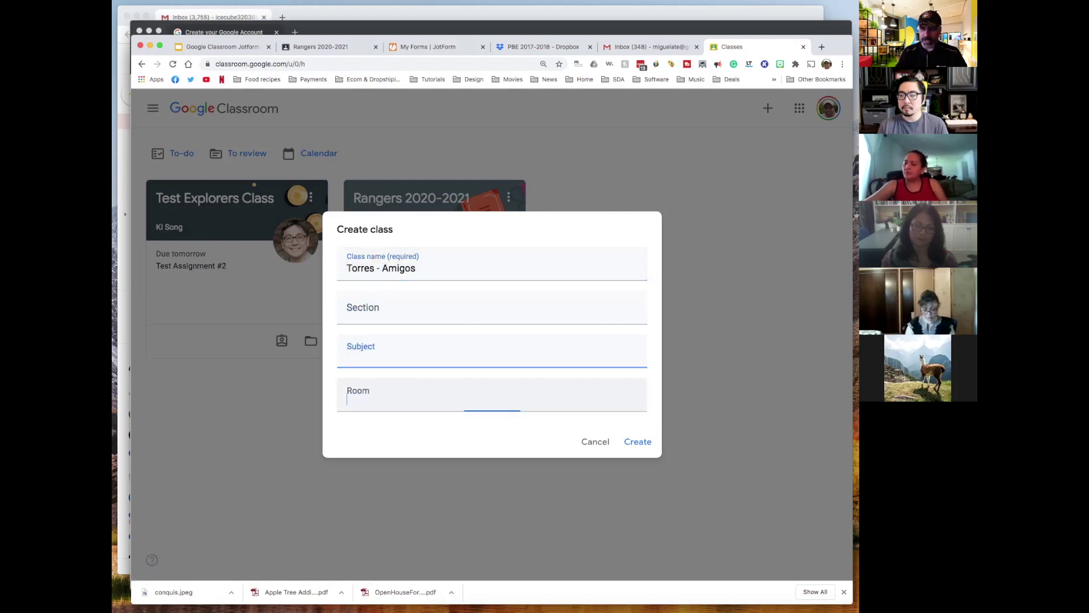
pyautogui.click(397, 311)
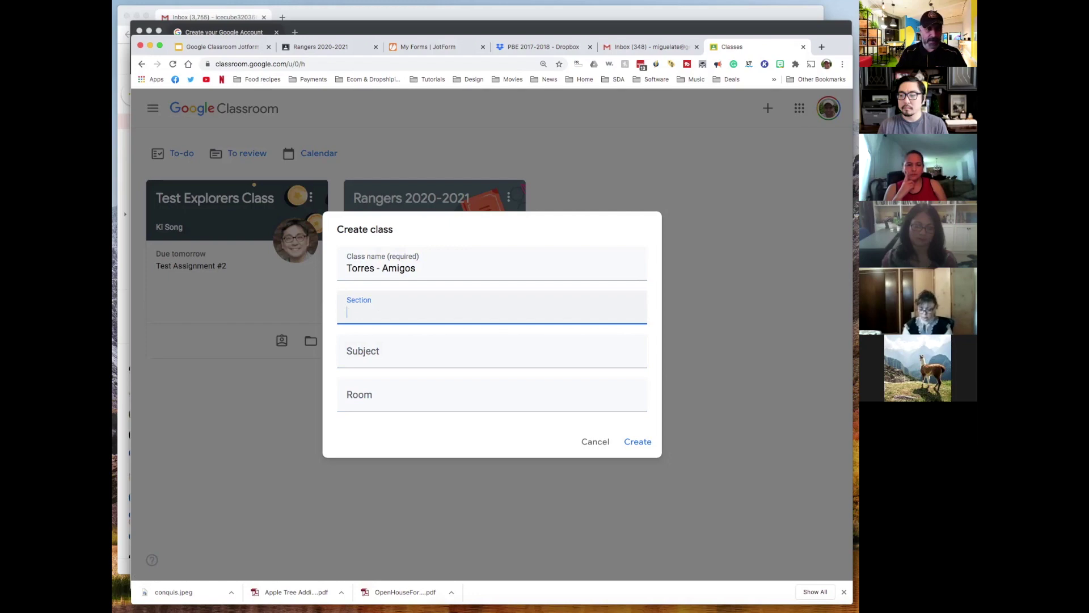
pyautogui.press('Tab')
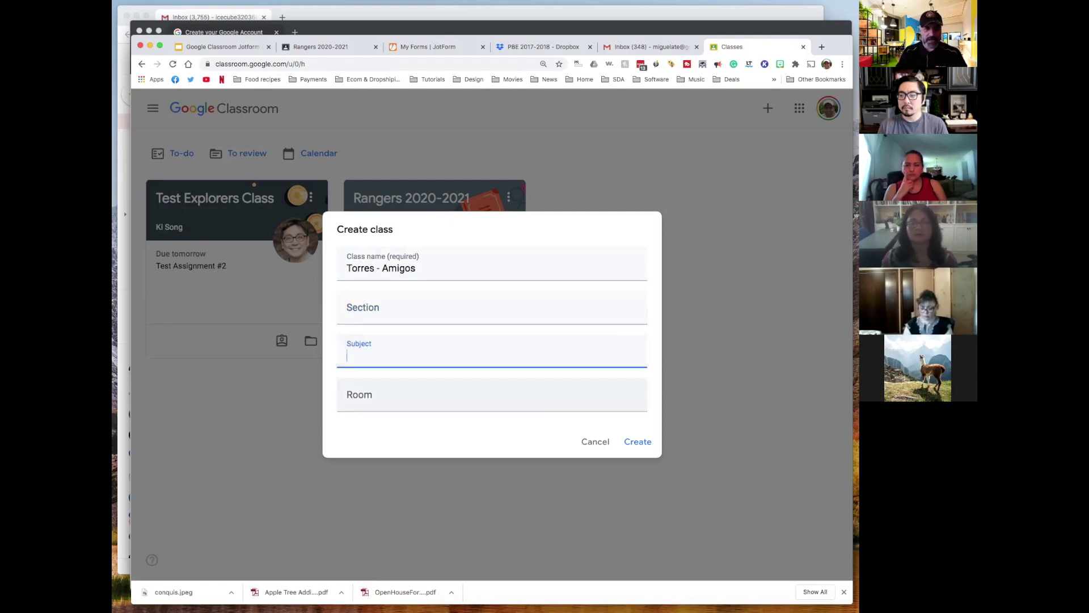
pyautogui.press('Tab')
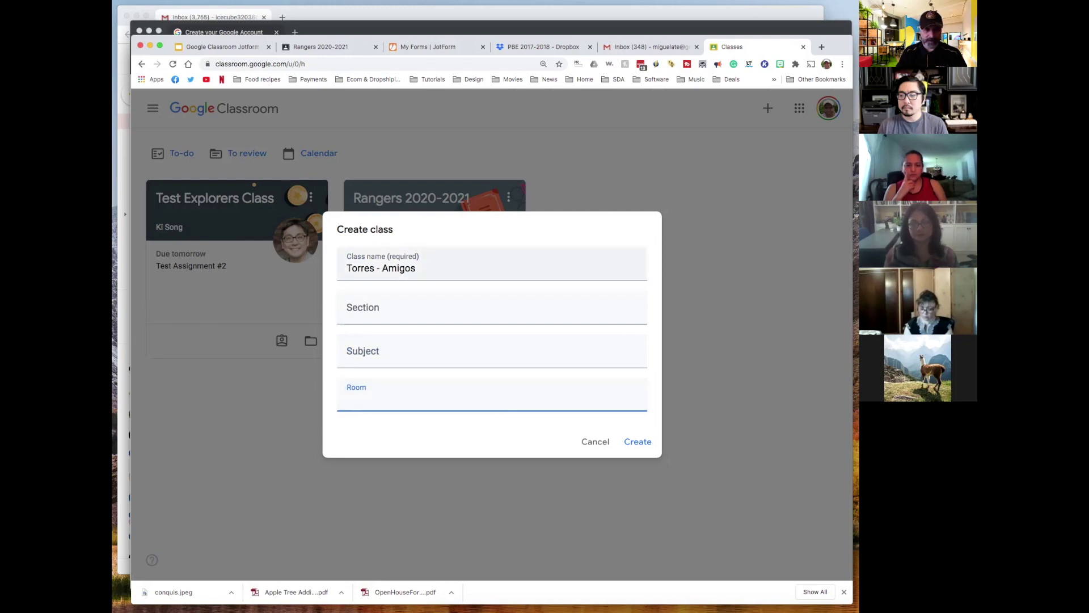
pyautogui.click(432, 314)
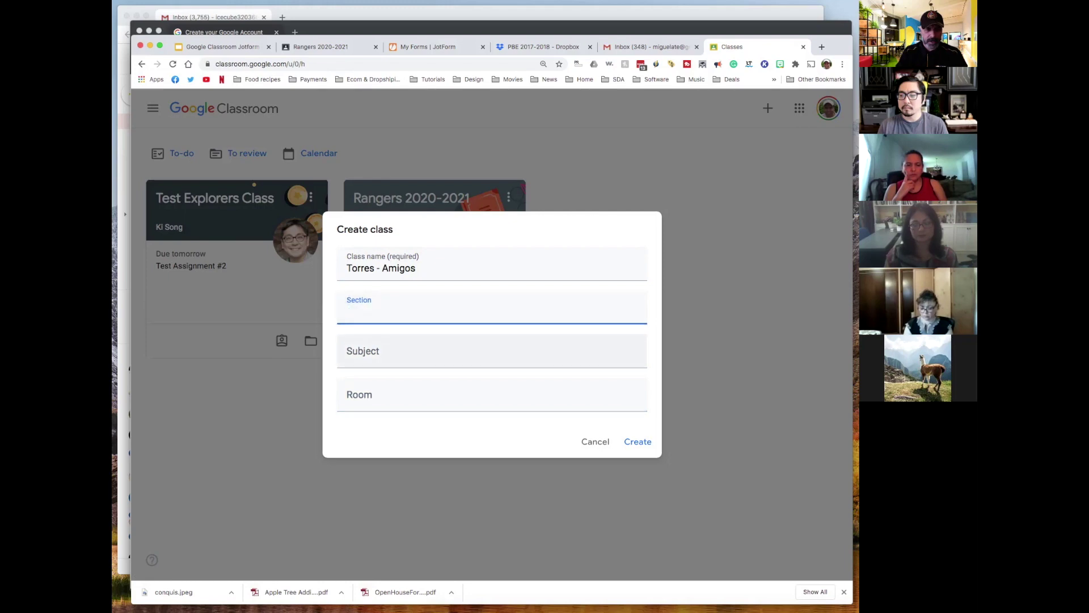
pyautogui.hotkey('shift', 'Tab')
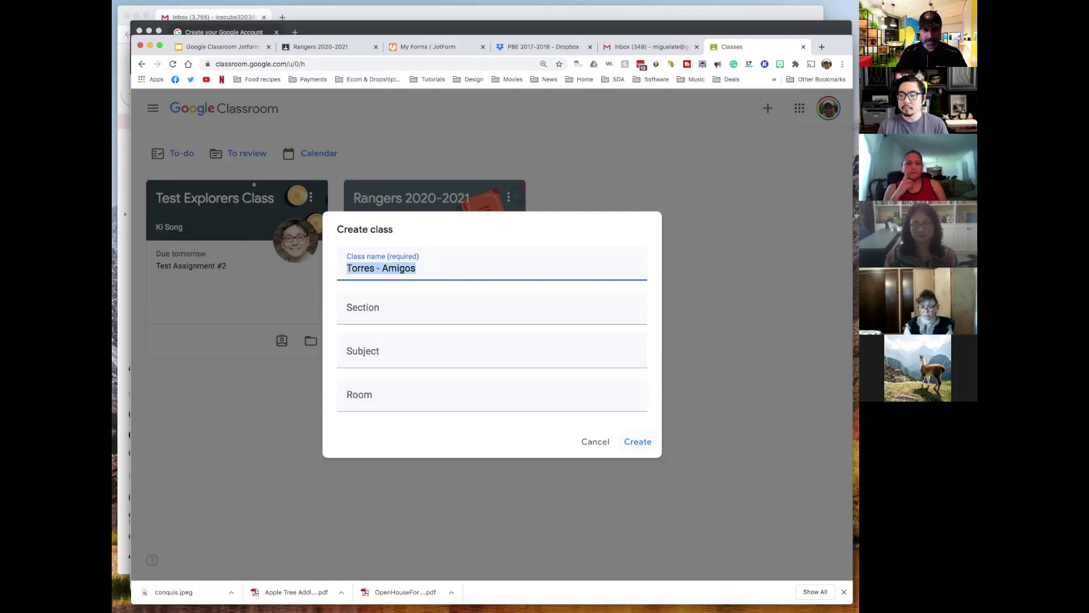
pyautogui.press('Return')
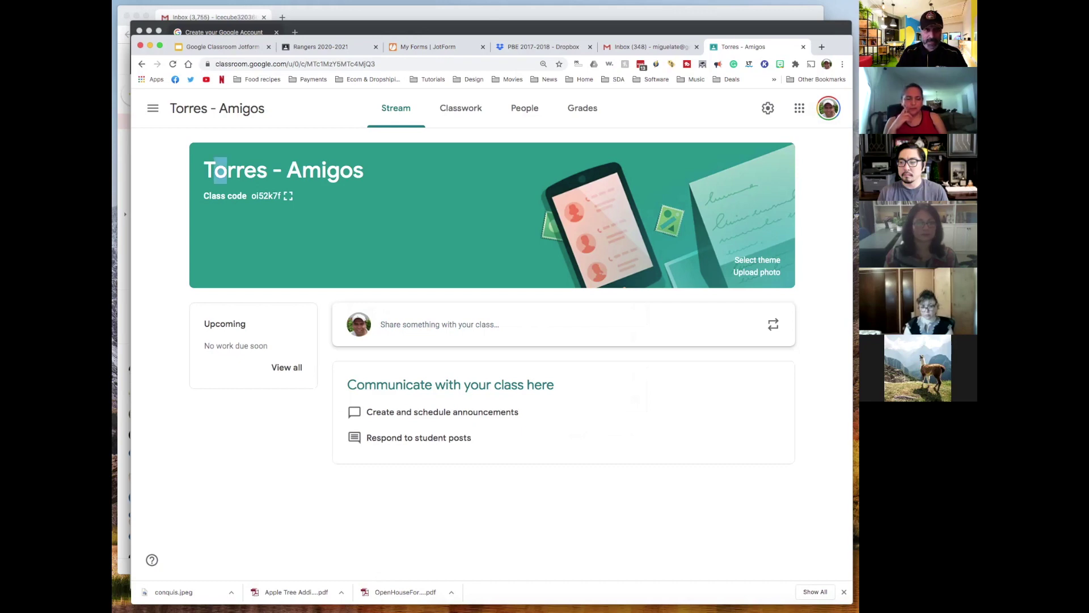
# Select the class title and code in the banner, then show the code enlarged.
pyautogui.moveTo(214, 170); pyautogui.dragTo(363, 170)
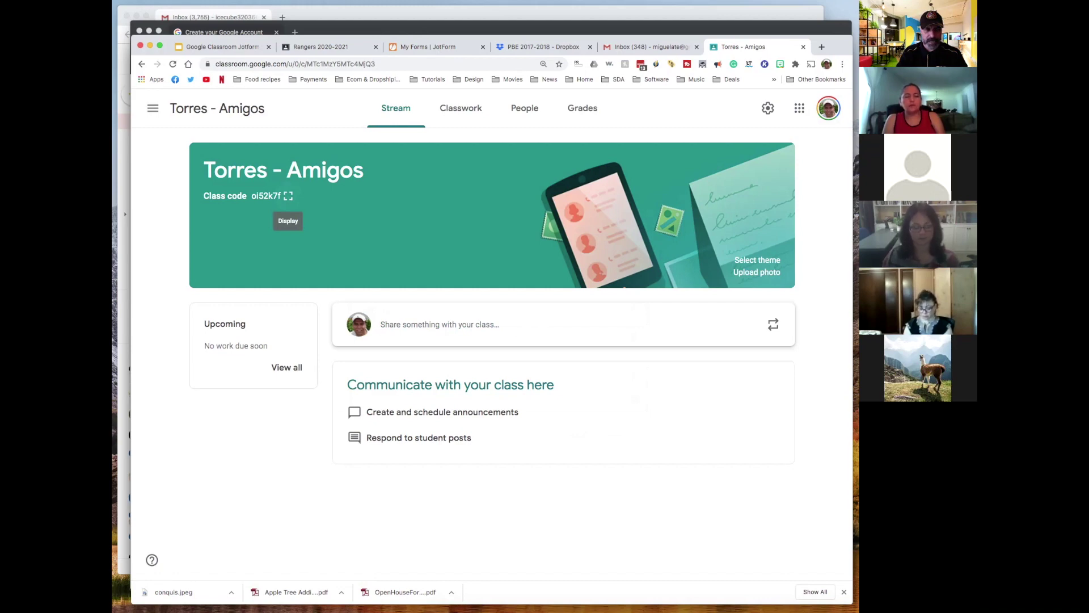
pyautogui.moveTo(252, 195); pyautogui.dragTo(282, 196)
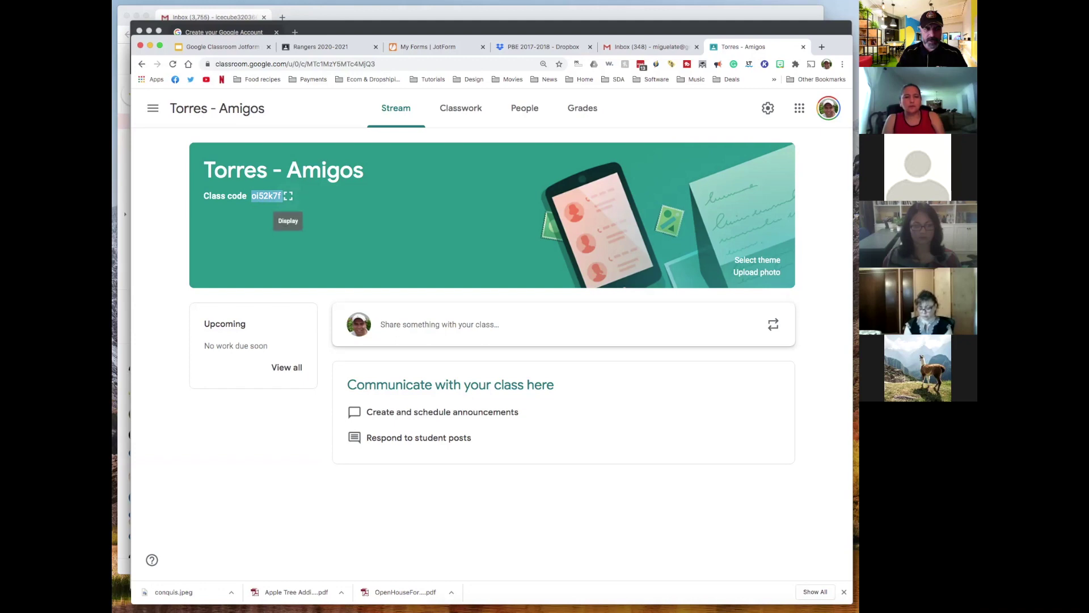
pyautogui.click(289, 196)
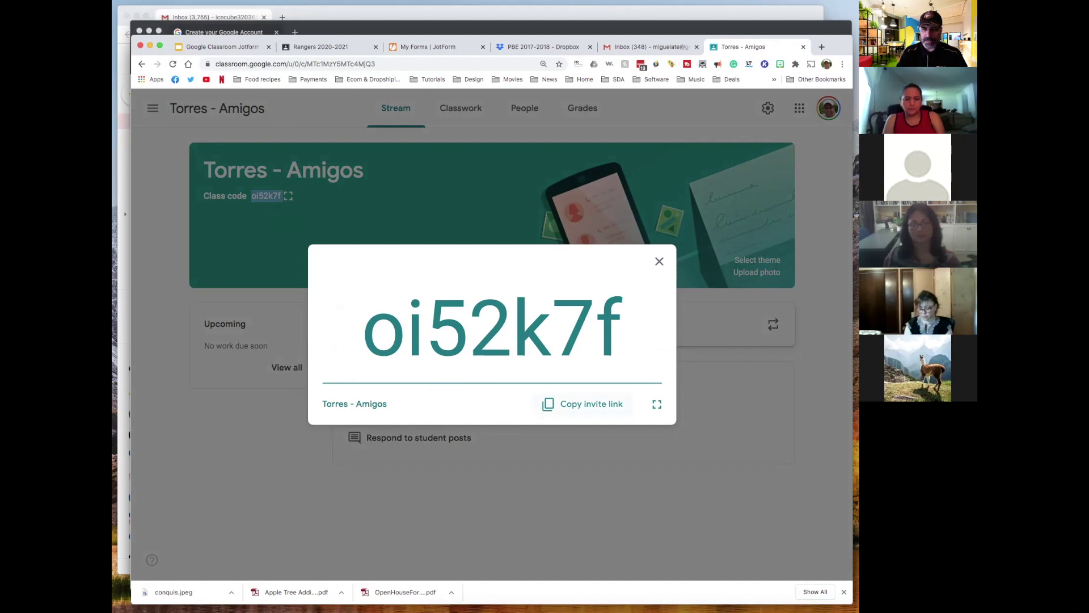
# Copy the class invite link and close the enlarged class code.
pyautogui.click(584, 404)
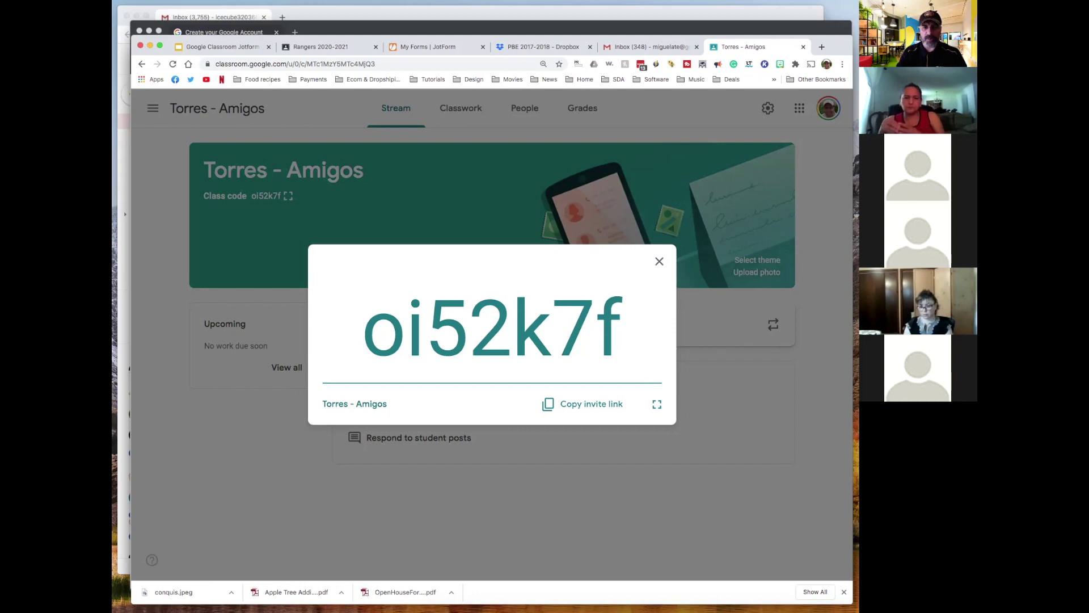
pyautogui.press('Escape')
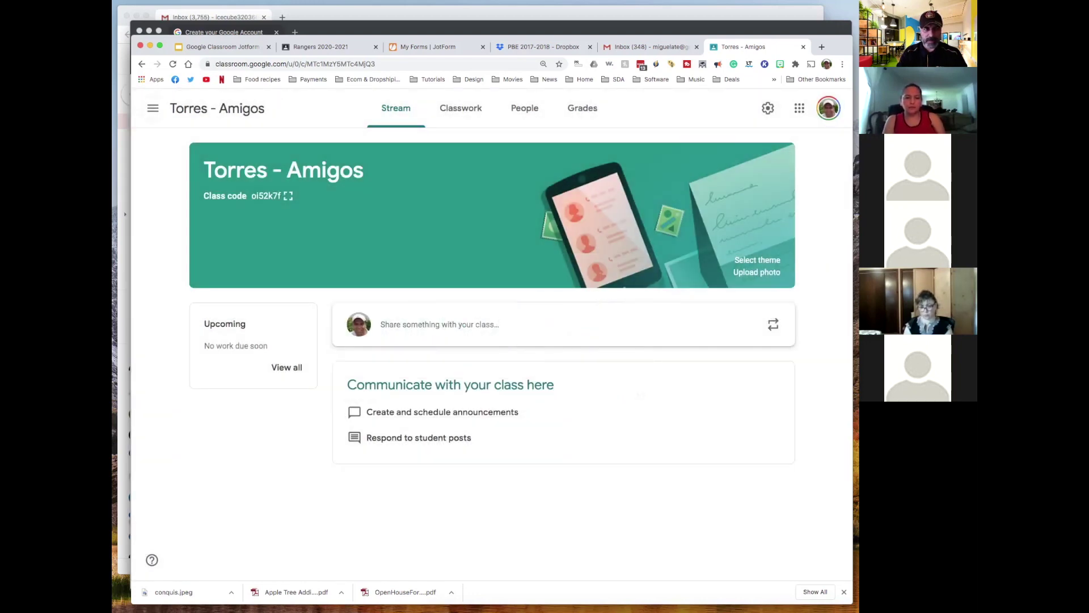
# Go to the Classes list and start joining a class from the + menu.
pyautogui.click(153, 109)
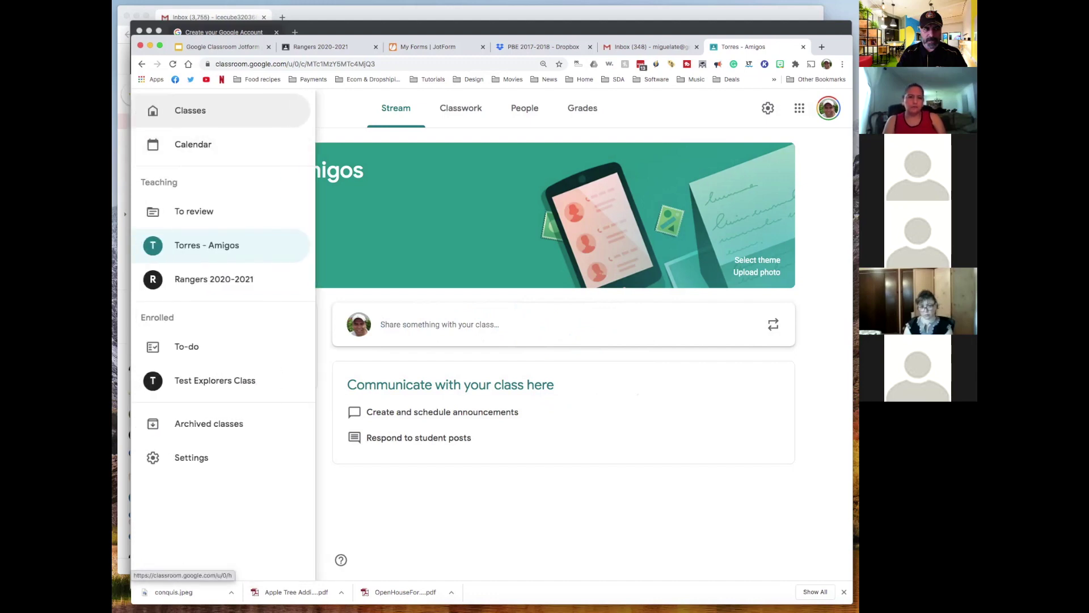
pyautogui.click(190, 110)
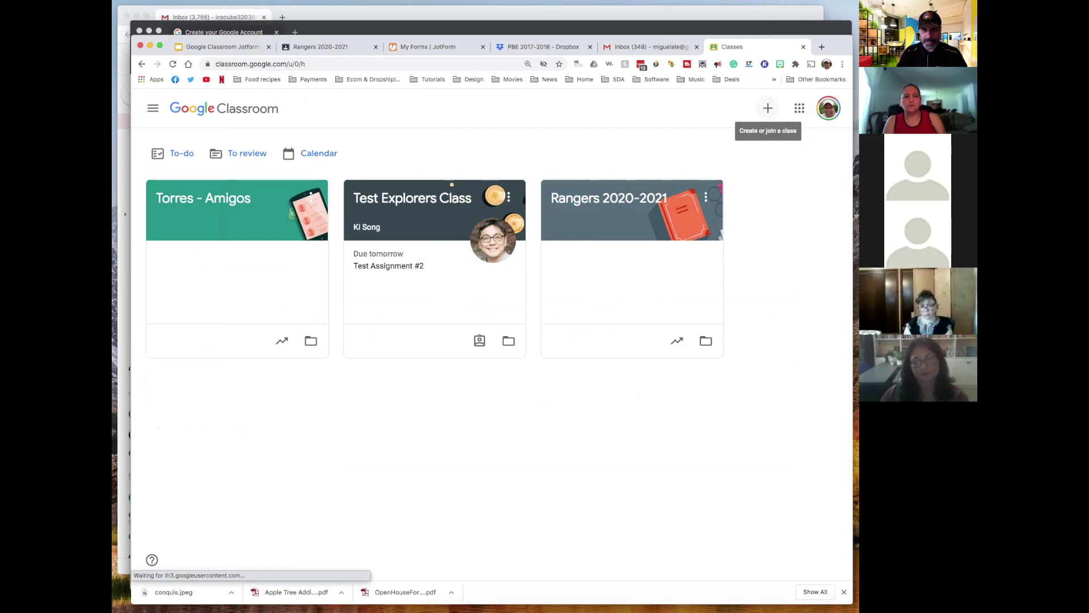
pyautogui.click(768, 107)
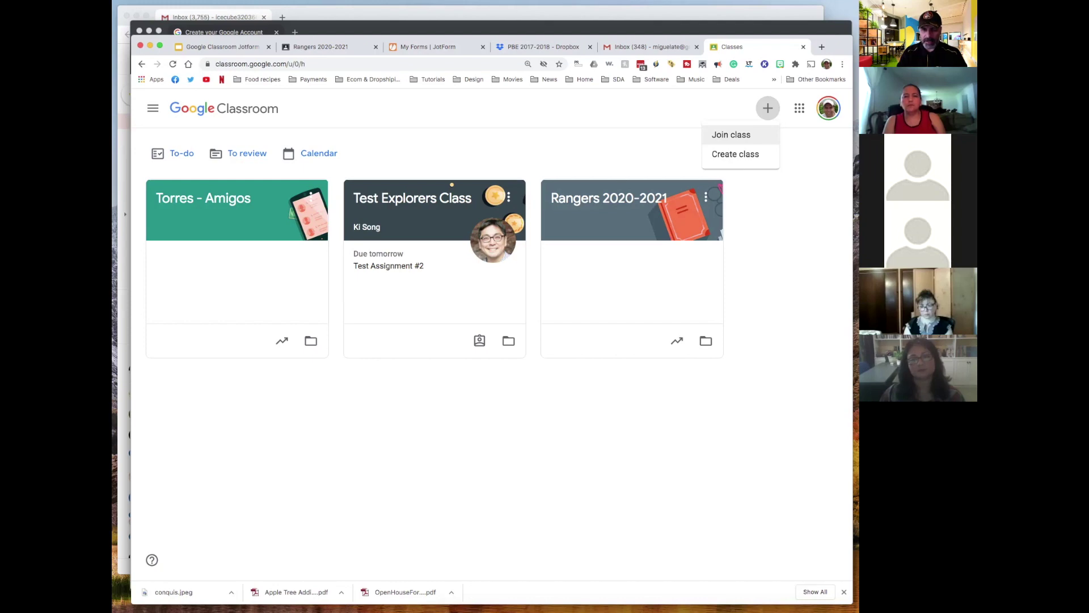
pyautogui.press('Return')
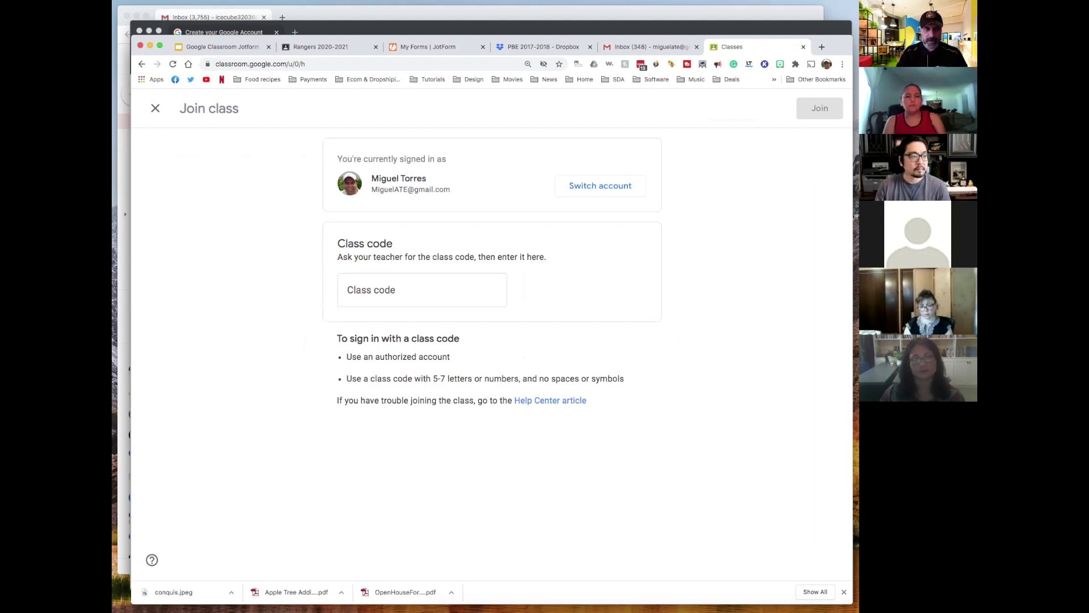
# Paste the invite link into the Class code field, then clear it.
pyautogui.click(348, 290)
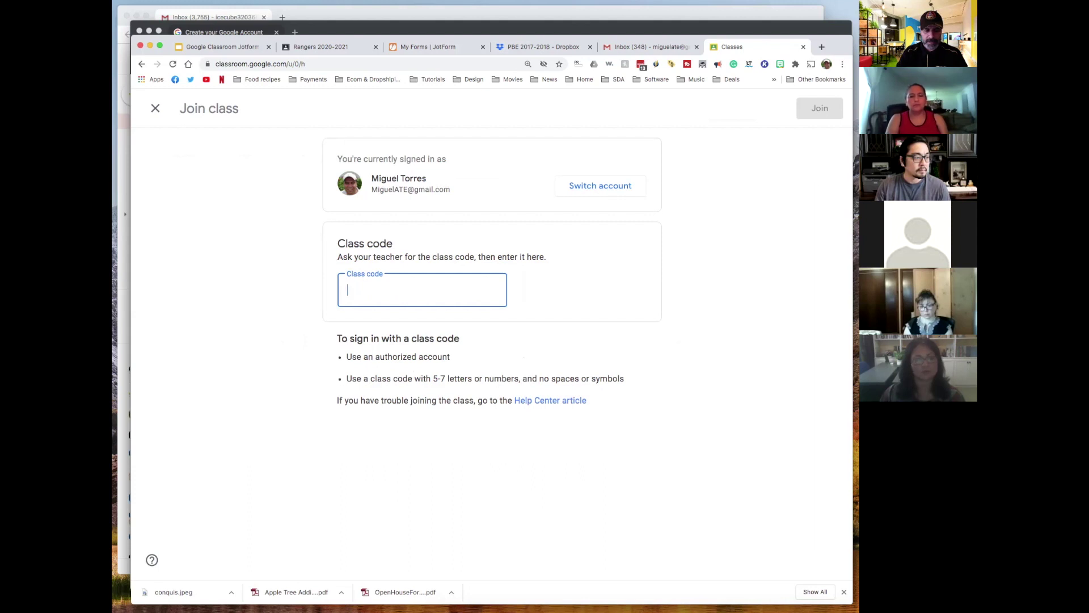
pyautogui.hotkey('ctrl', 'v')
pyautogui.hotkey('ctrl', 'a')
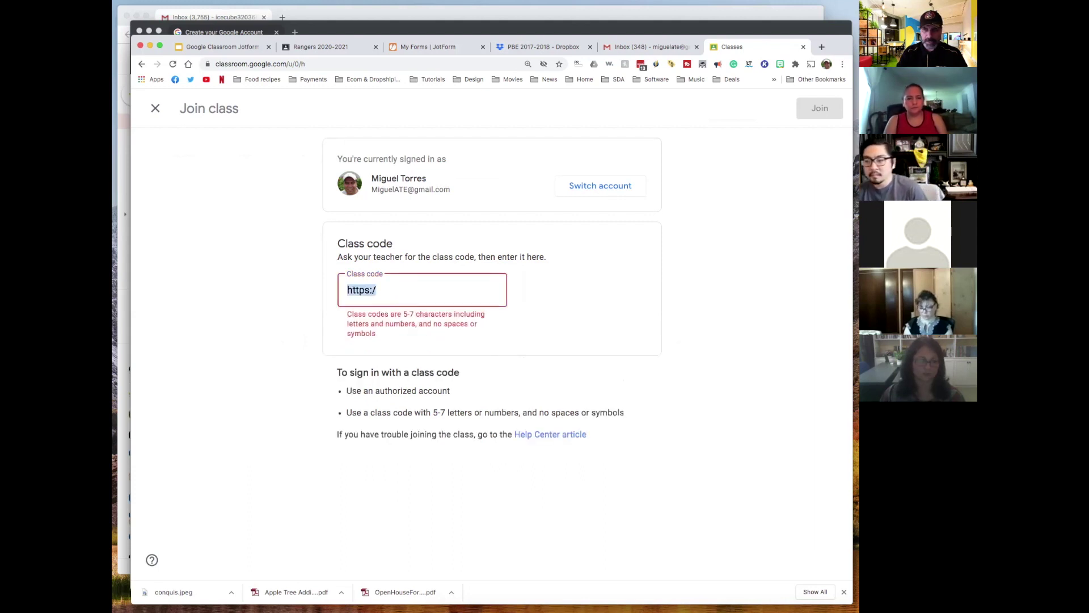
pyautogui.press('BackSpace')
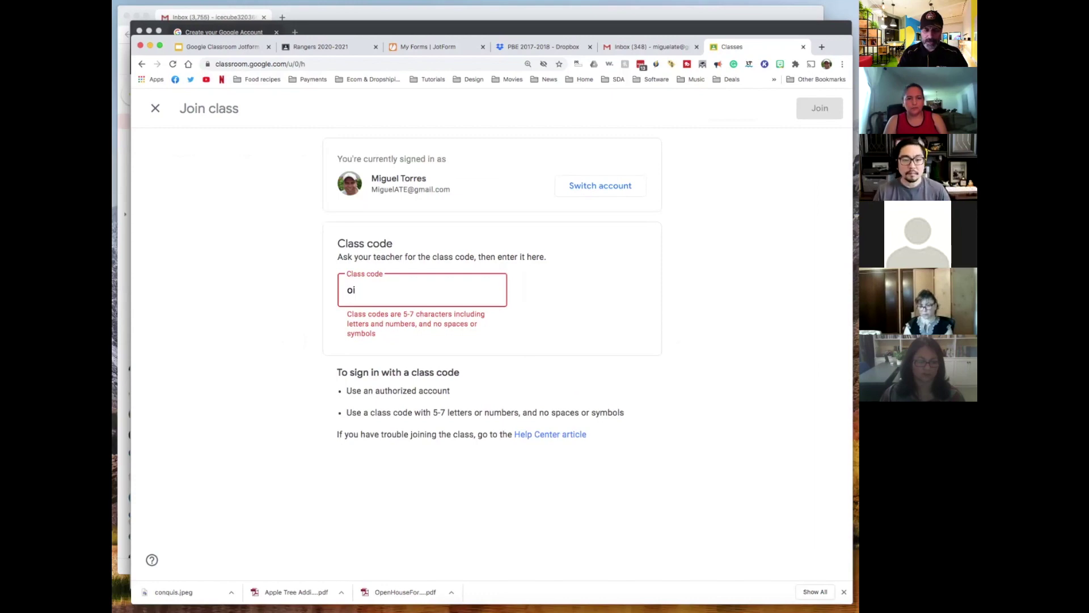
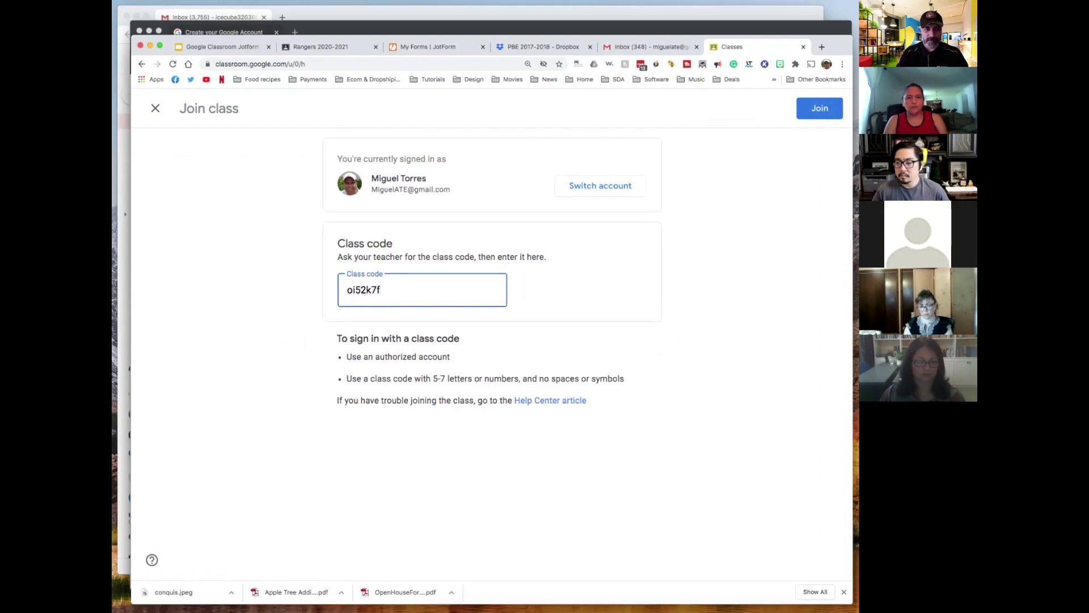
pyautogui.press('super+a')
pyautogui.press('BackSpace')
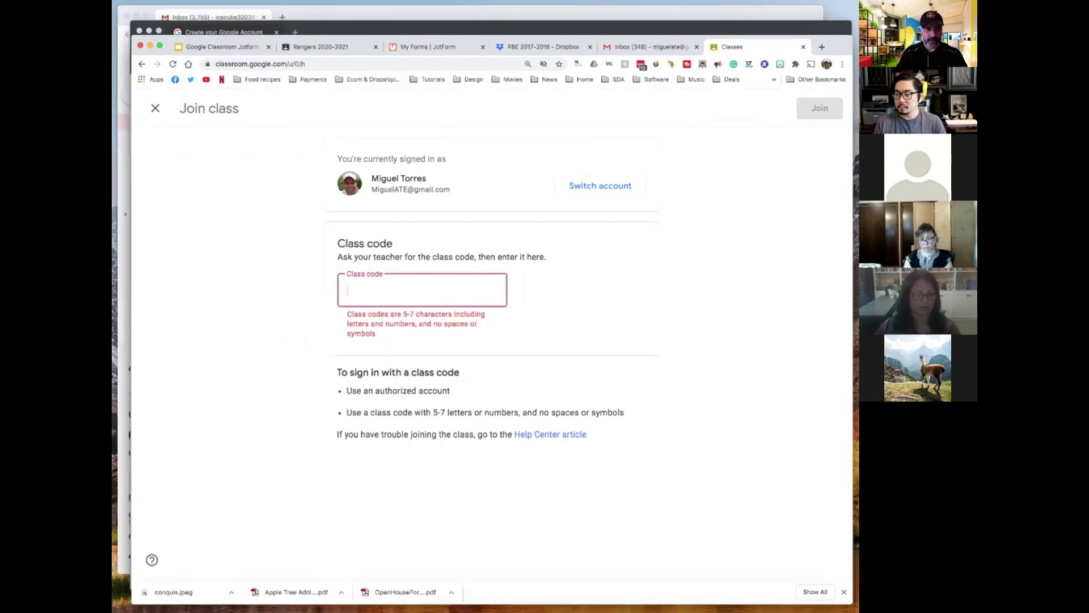
pyautogui.click(155, 108)
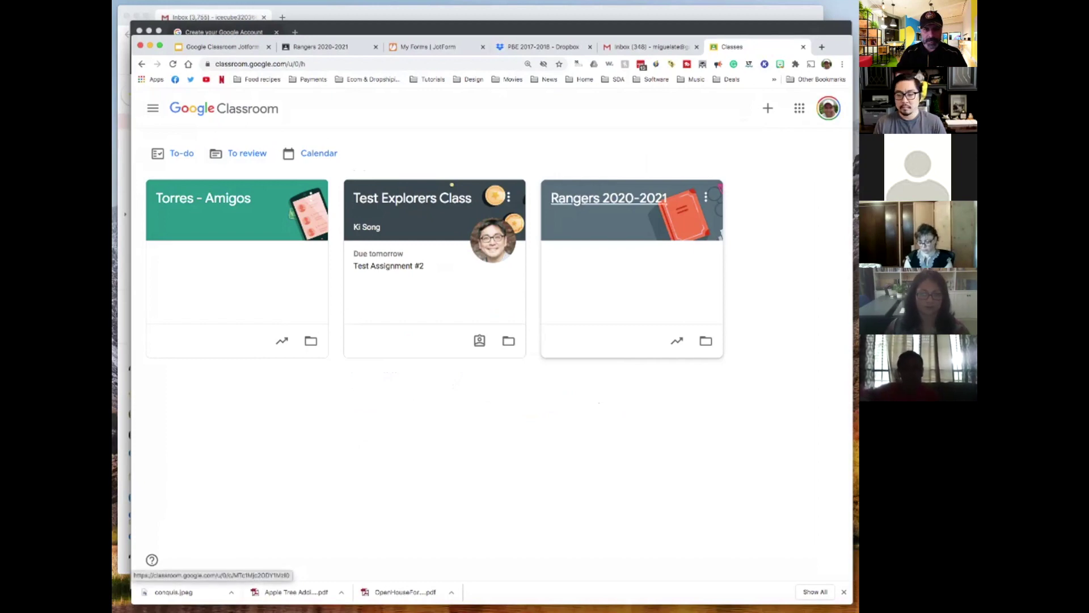
pyautogui.click(609, 198)
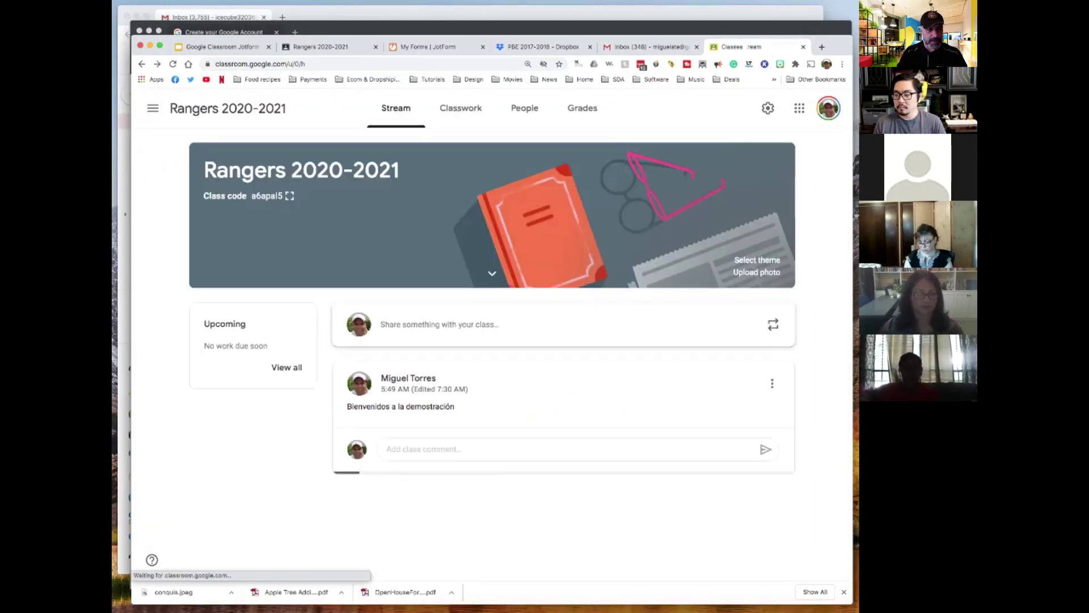
# Open the Torres - Amigos class card to view its empty Stream.
pyautogui.click(204, 194)
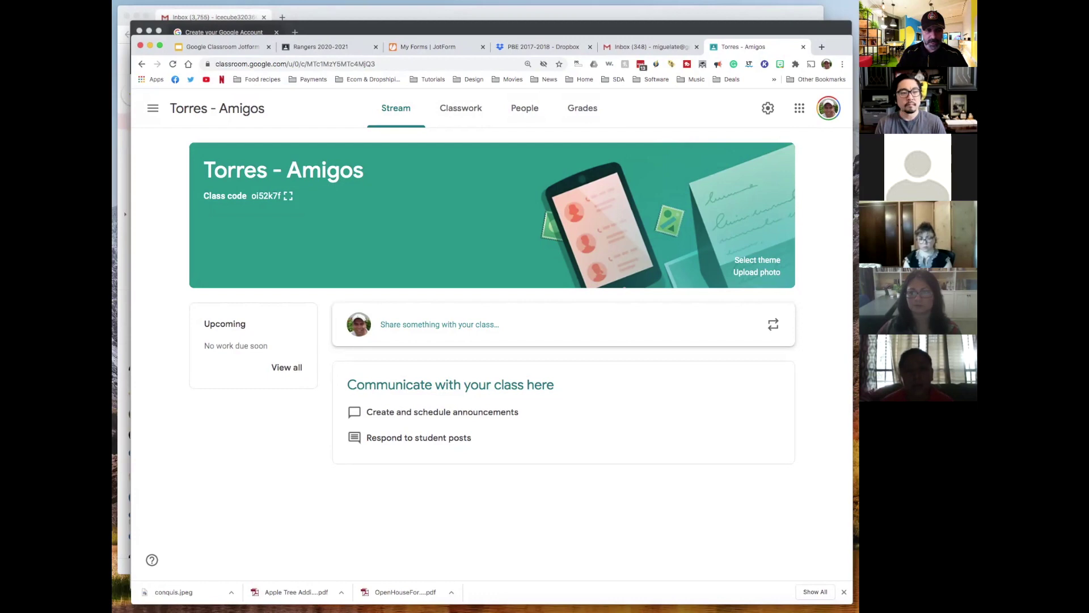
# Draft a 'Bienvenidos' announcement for Torres - Amigos and review its class and student recipients.
pyautogui.click(439, 324)
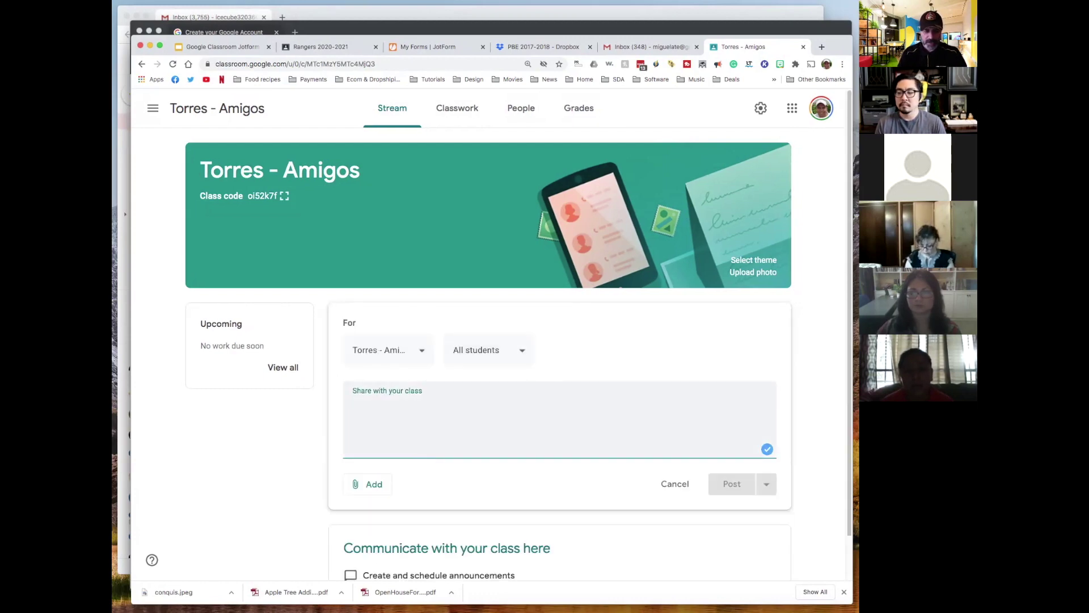
pyautogui.write('Bienvenidos')
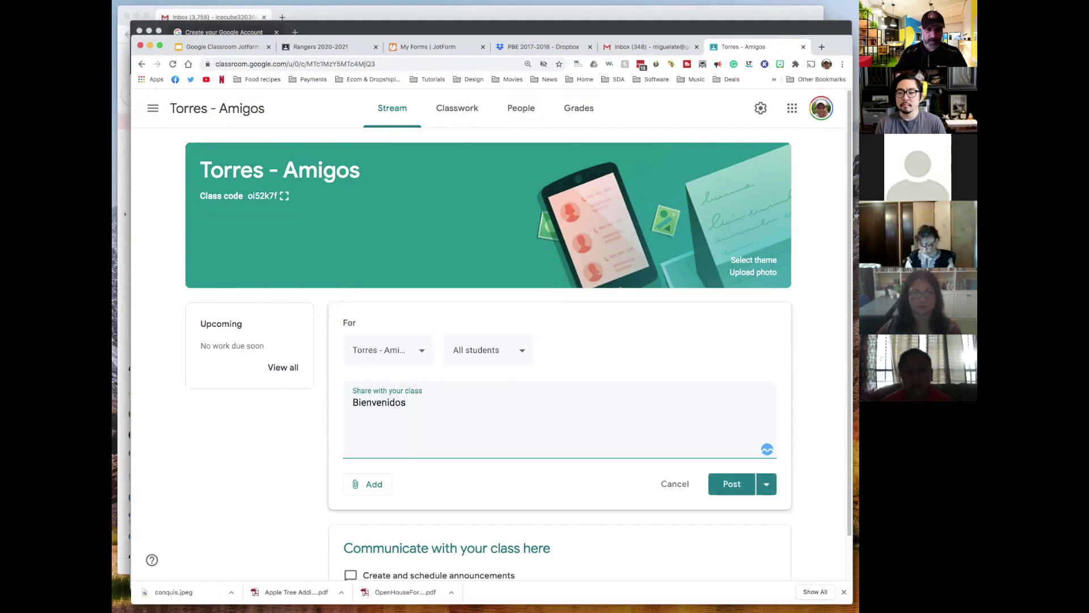
pyautogui.click(388, 351)
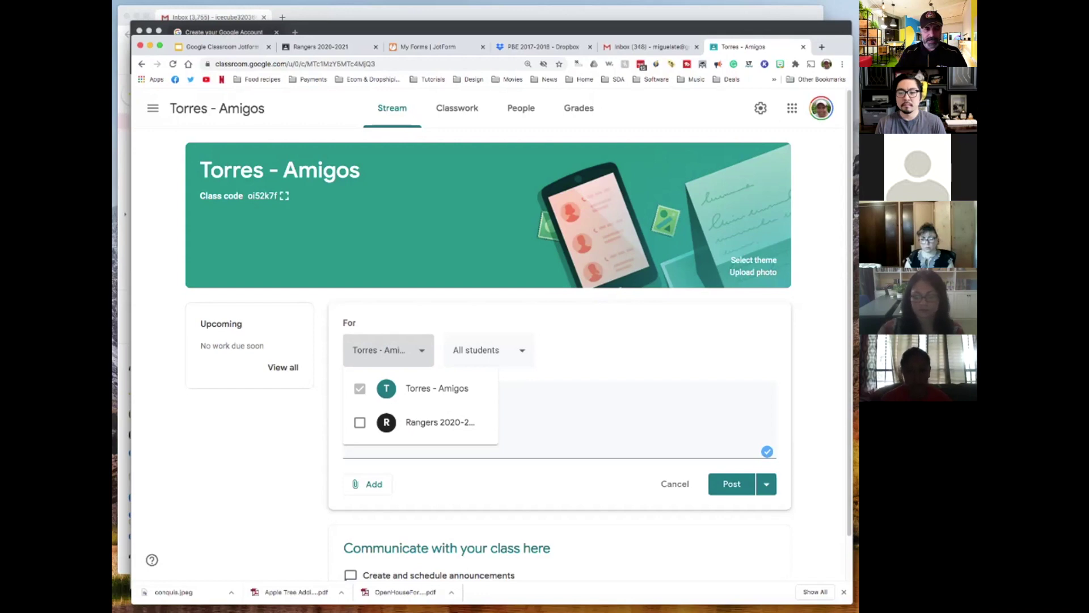
pyautogui.press('Escape')
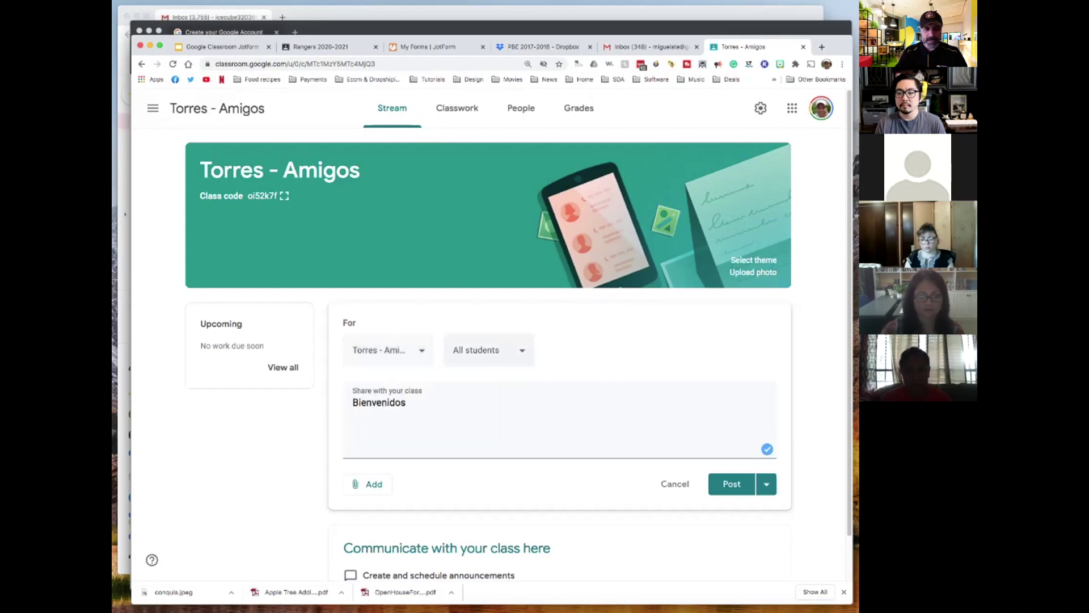
pyautogui.click(489, 351)
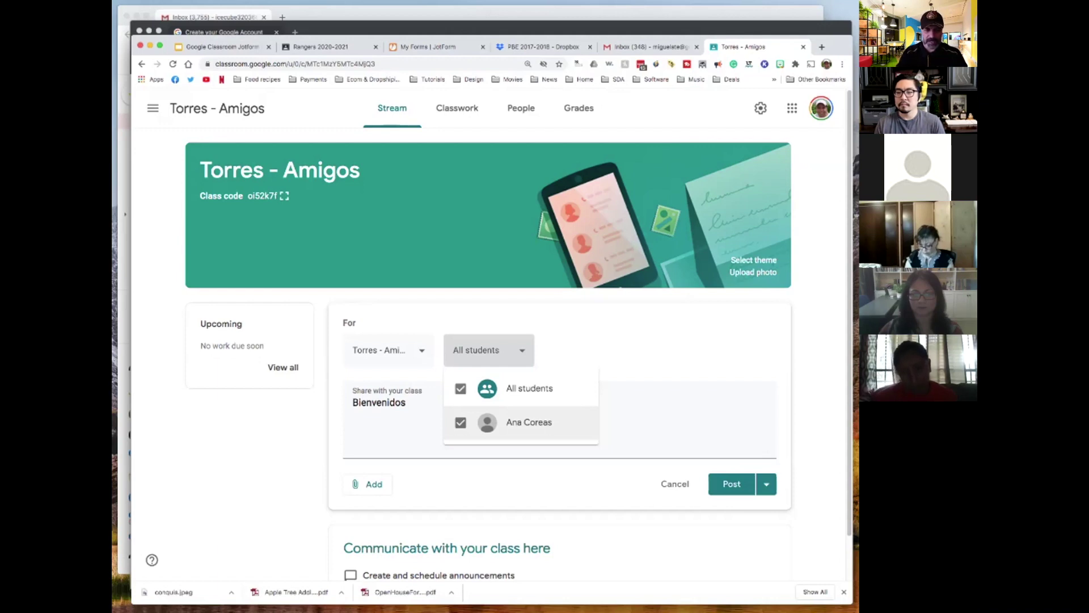
# Keep All students selected, extend the text to 'Bienvenidos a todos!', and view attachment options.
pyautogui.click(460, 389)
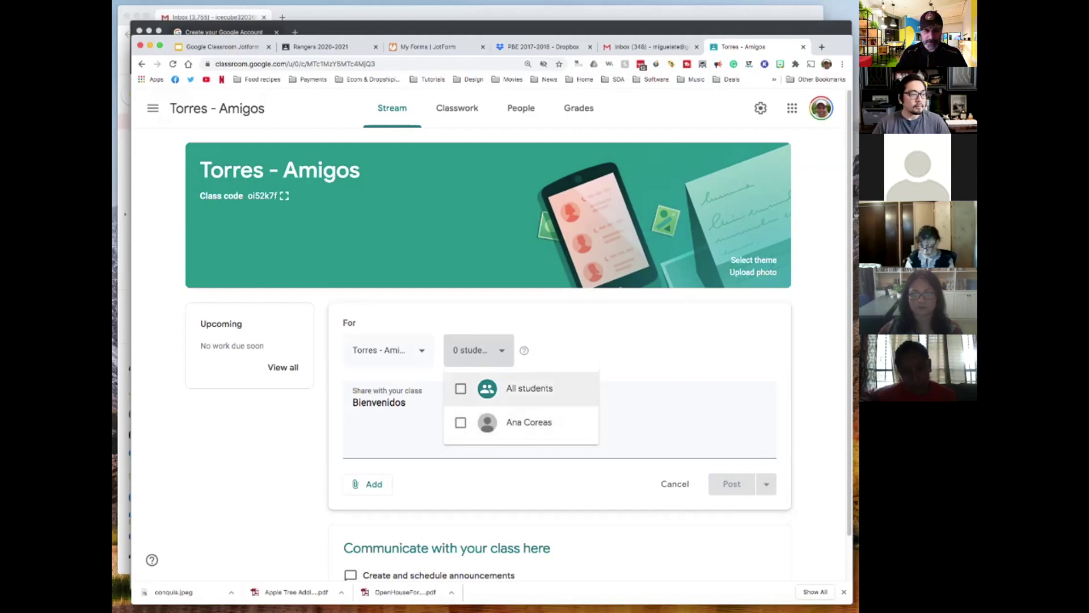
pyautogui.click(461, 388)
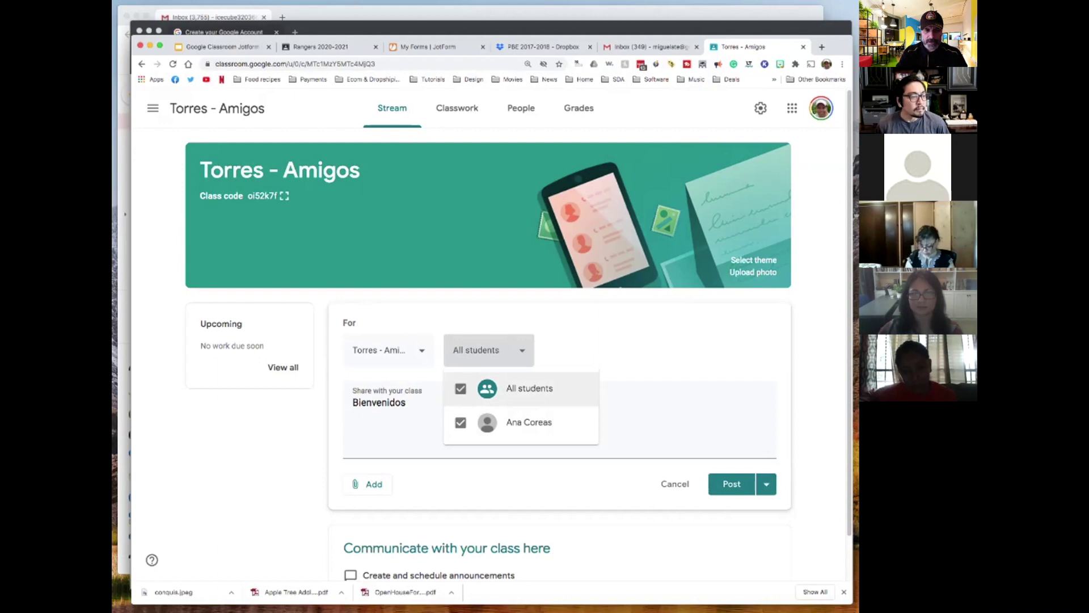
pyautogui.press('Escape')
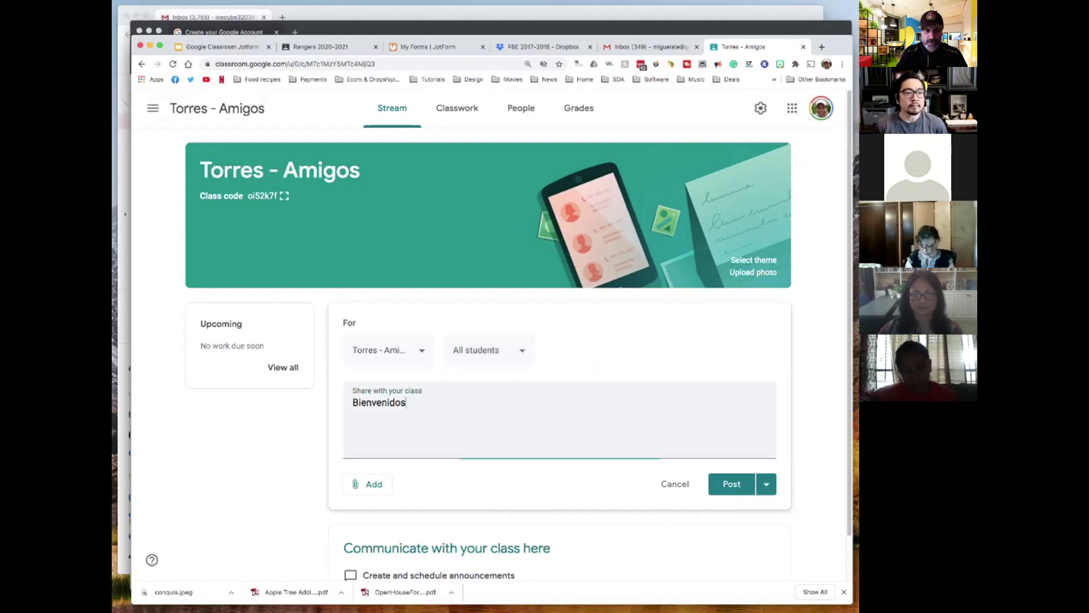
pyautogui.write('a todos!')
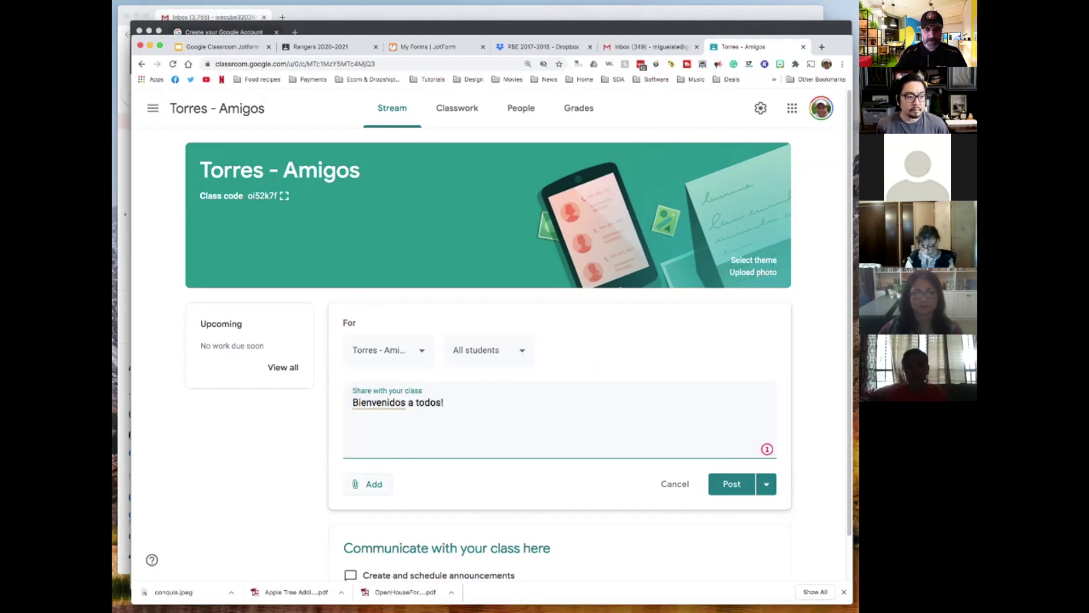
pyautogui.click(368, 484)
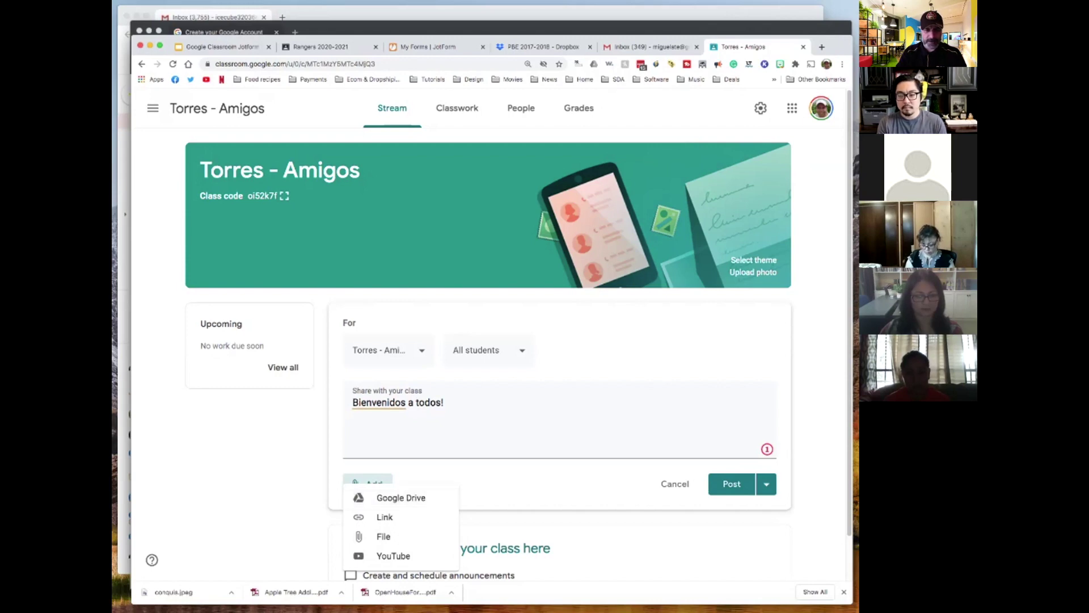
# Close the attachment options and reveal the Post dropdown's post, schedule and draft choices.
pyautogui.press('Escape')
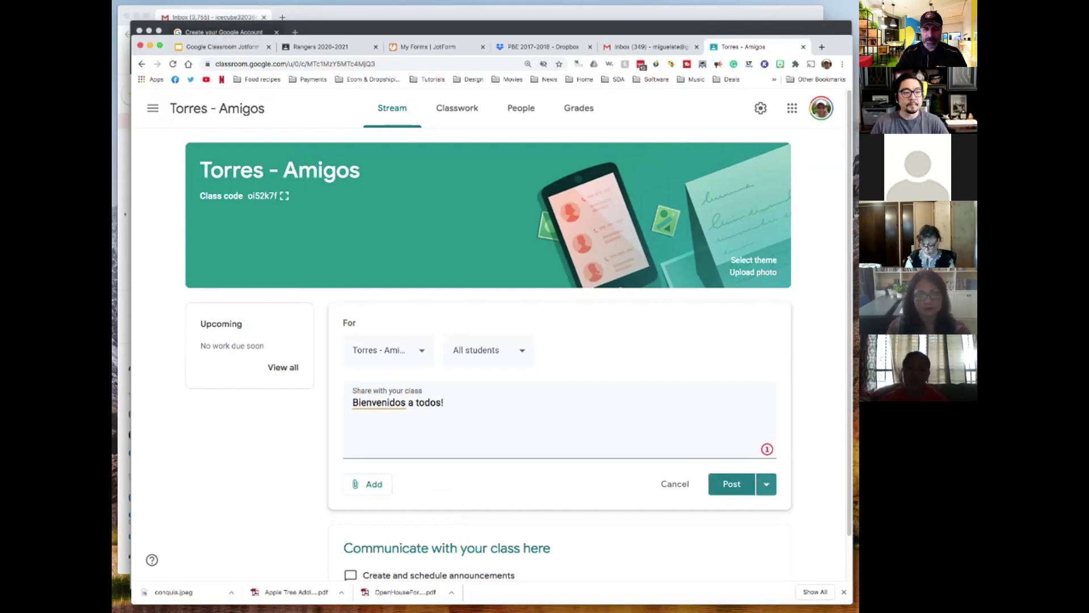
pyautogui.click(767, 484)
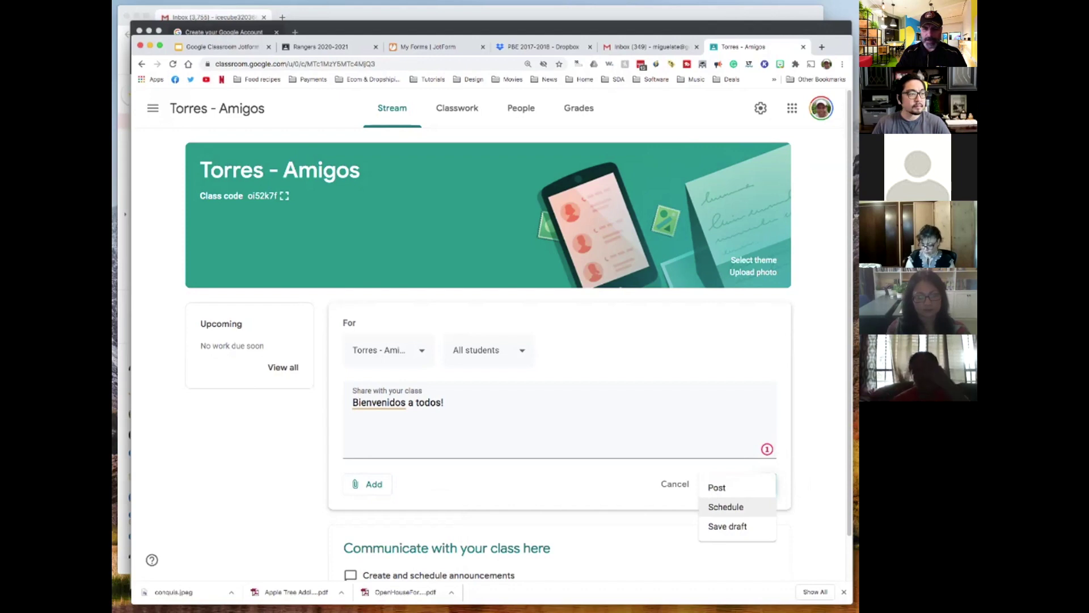
pyautogui.press('Return')
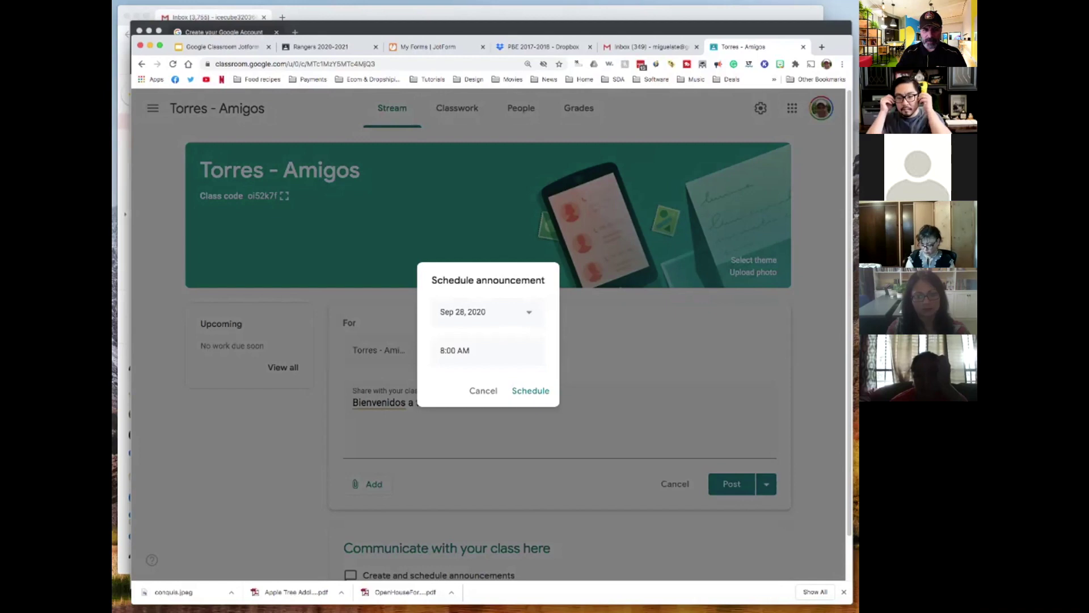
pyautogui.click(483, 311)
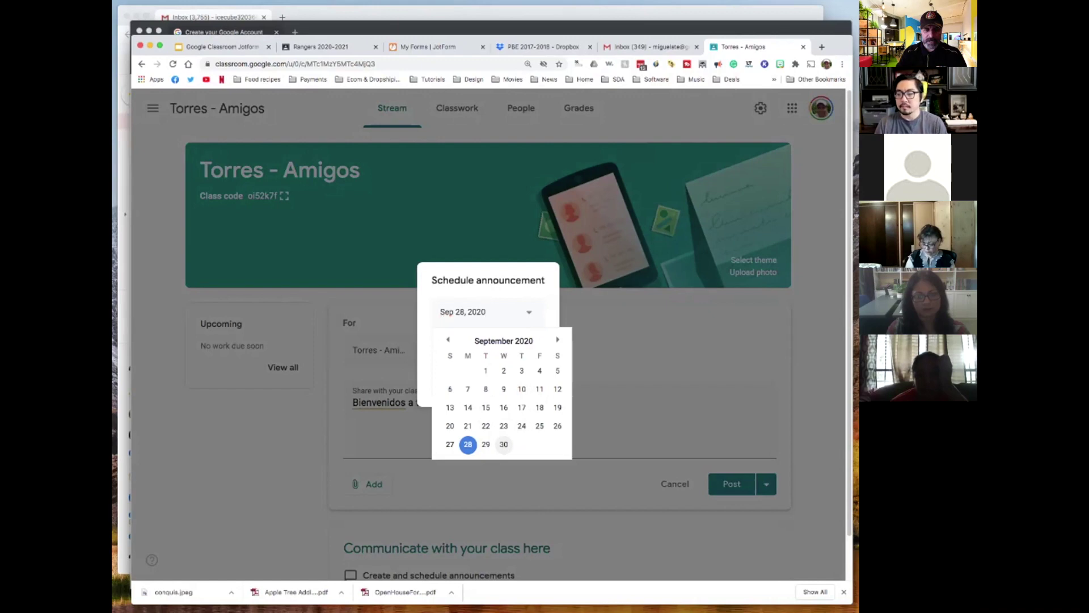
pyautogui.click(504, 445)
pyautogui.click(465, 351)
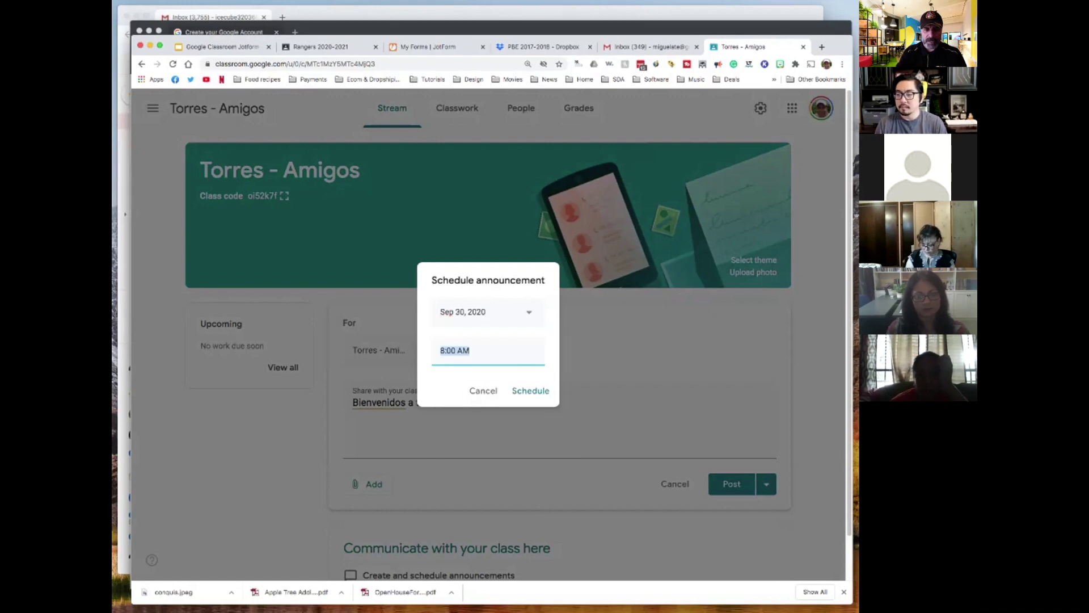
pyautogui.click(483, 391)
pyautogui.click(767, 484)
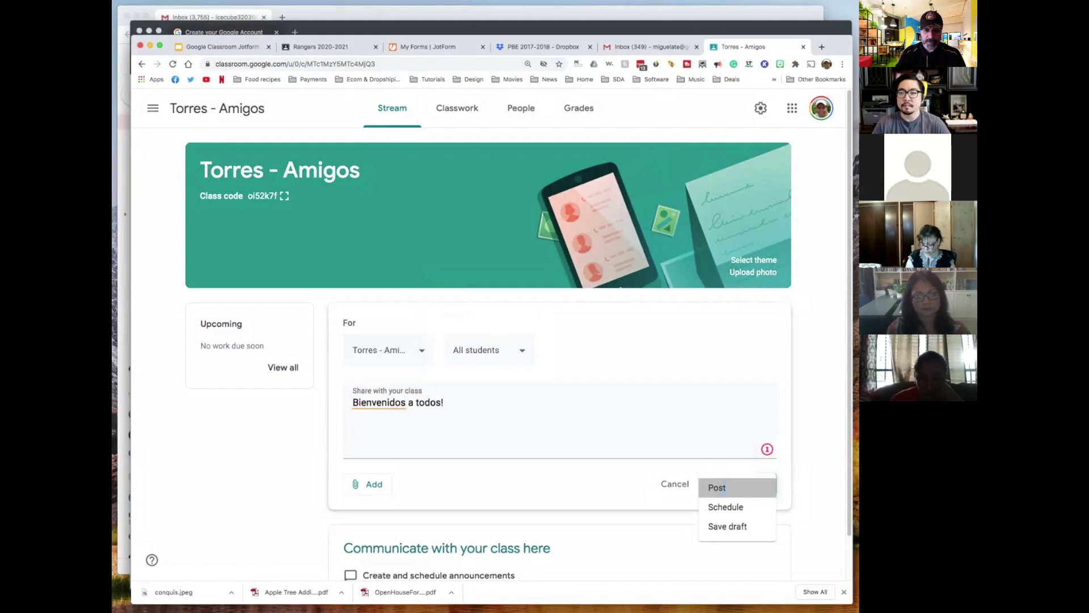
# Post the 'Bienvenidos a todos!' announcement now and go to the class's Classwork page.
pyautogui.click(721, 487)
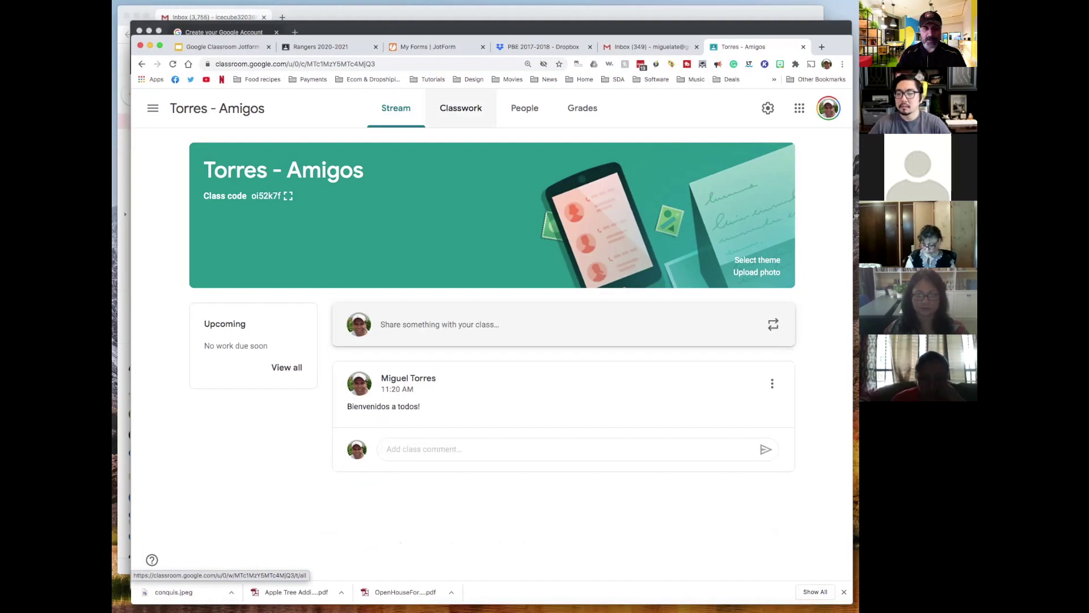
pyautogui.click(461, 108)
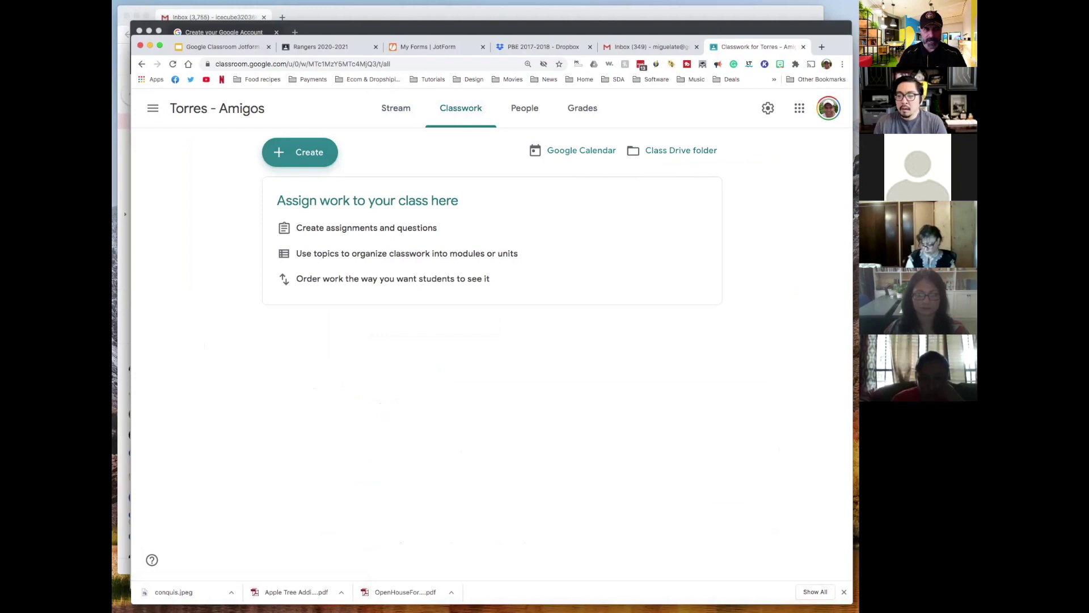
# Show the + Create menu's classwork types on the Torres - Amigos Classwork page.
pyautogui.click(300, 152)
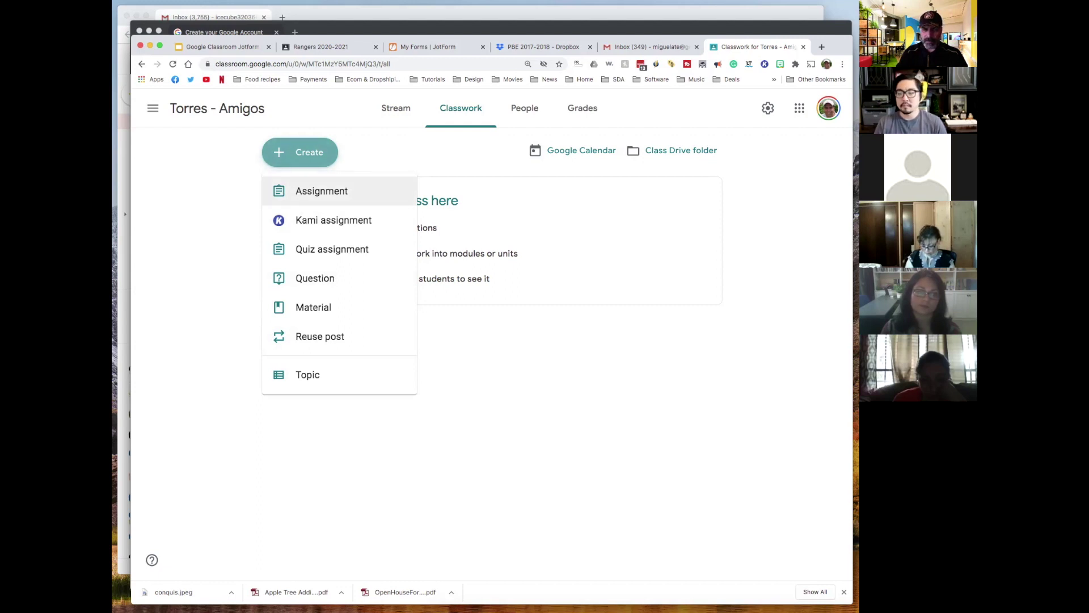
# Start a new assignment titled 'Primer trabajo' for all students.
pyautogui.click(322, 191)
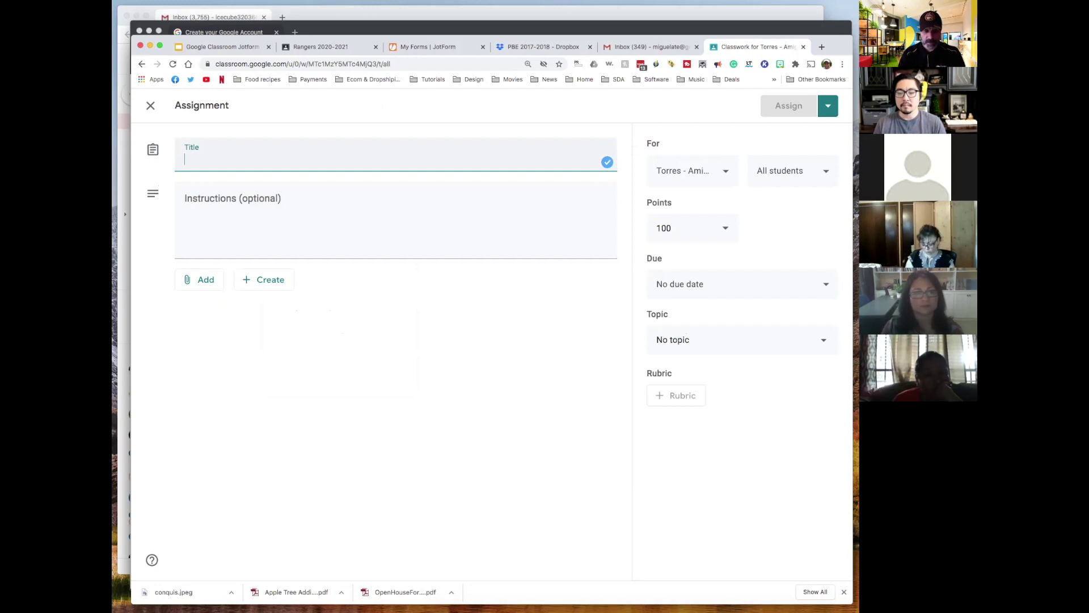
pyautogui.write('Primer')
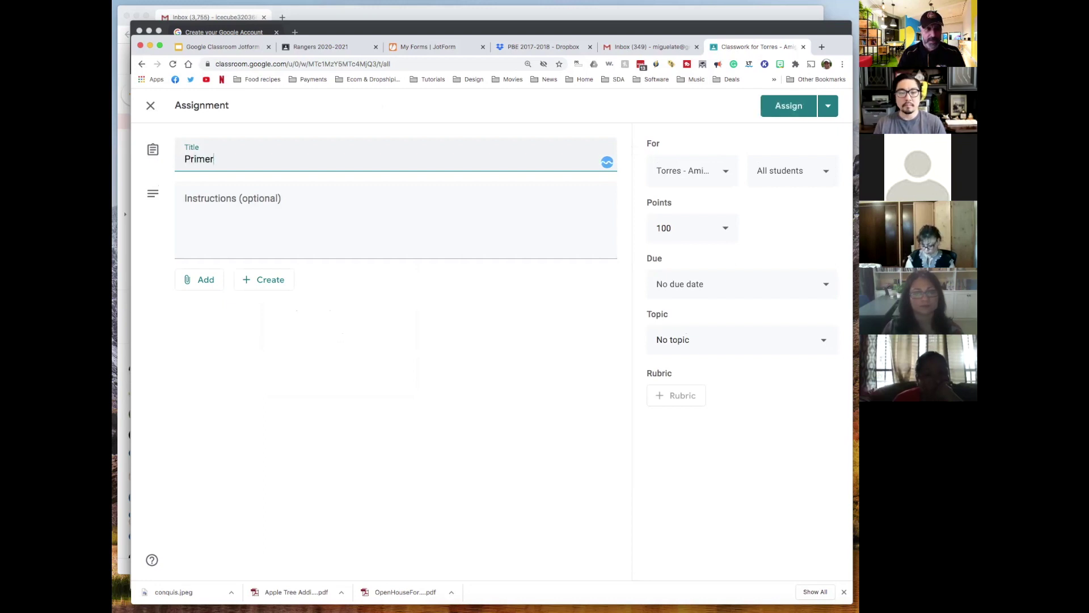
pyautogui.write(' trabajo')
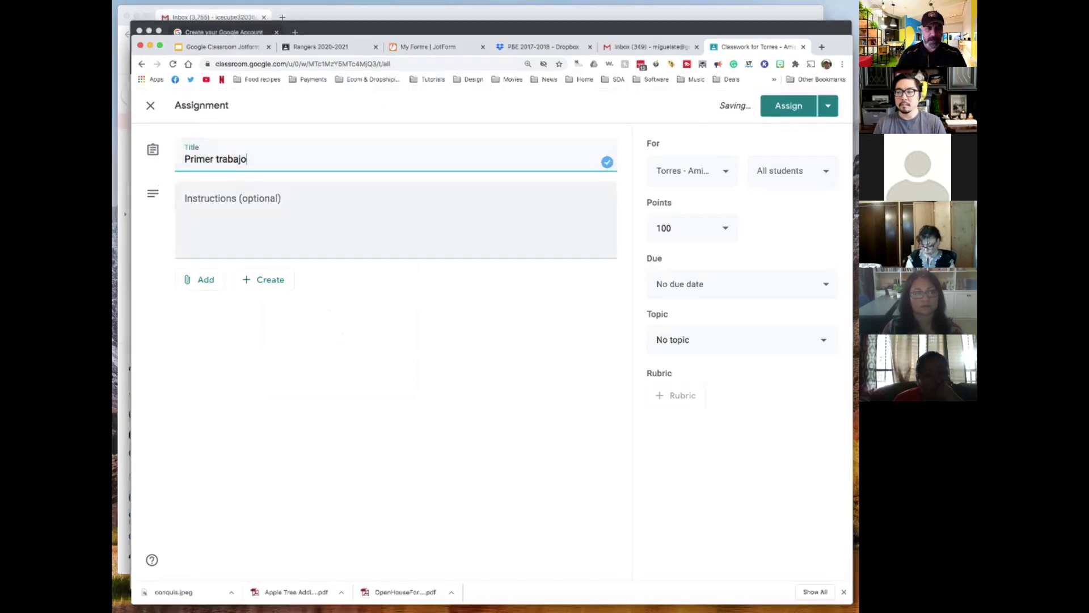
pyautogui.click(184, 203)
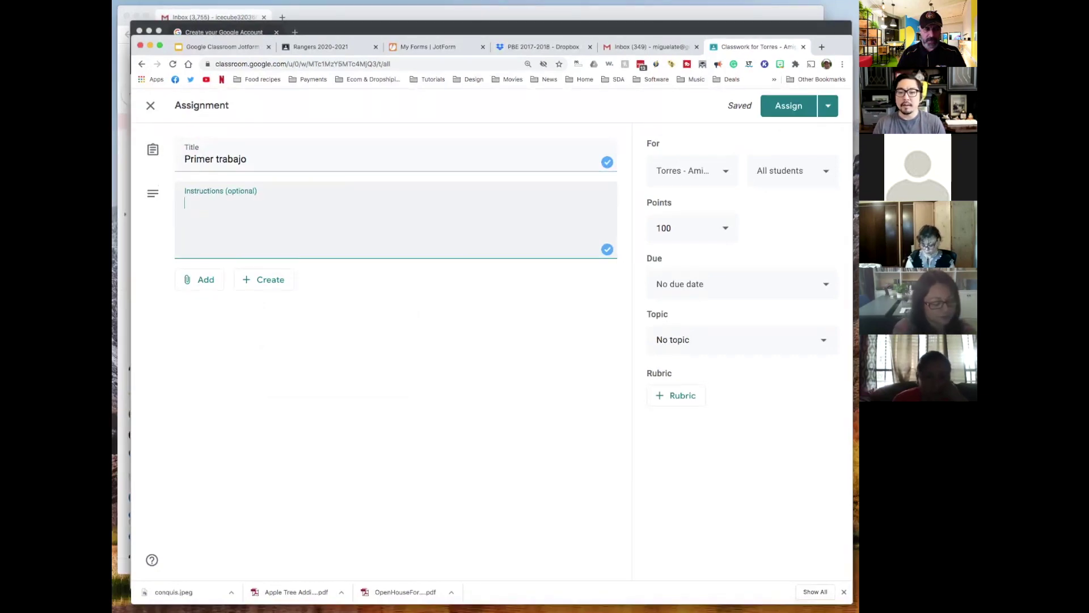
# Enter the instructions 'En esta actividad necesitas sumar', fixing the missing 'd' in 'actividad'.
pyautogui.write('En es')
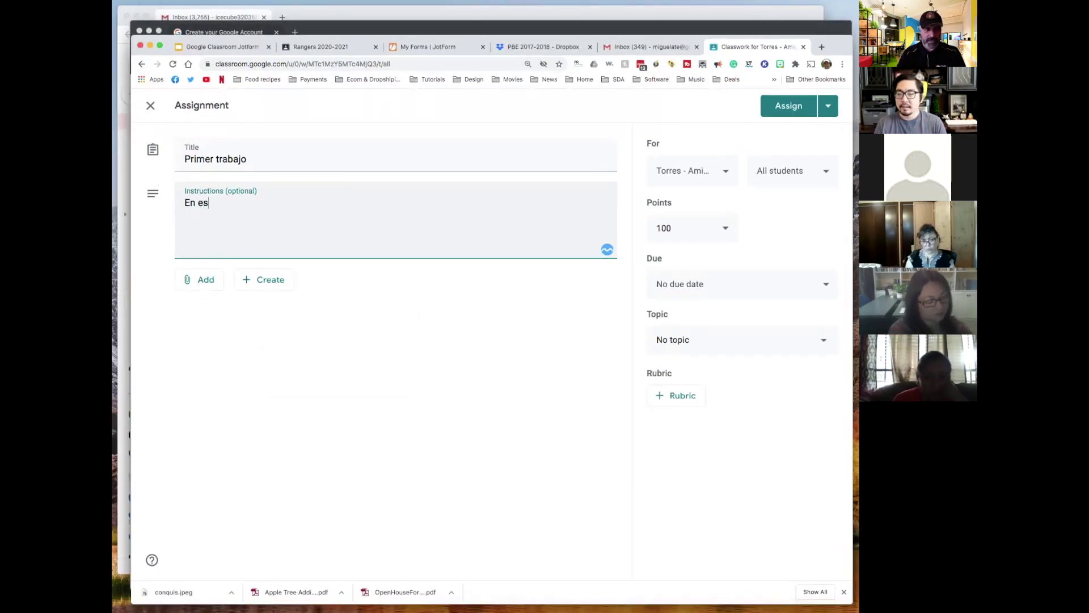
pyautogui.write('ta activida n')
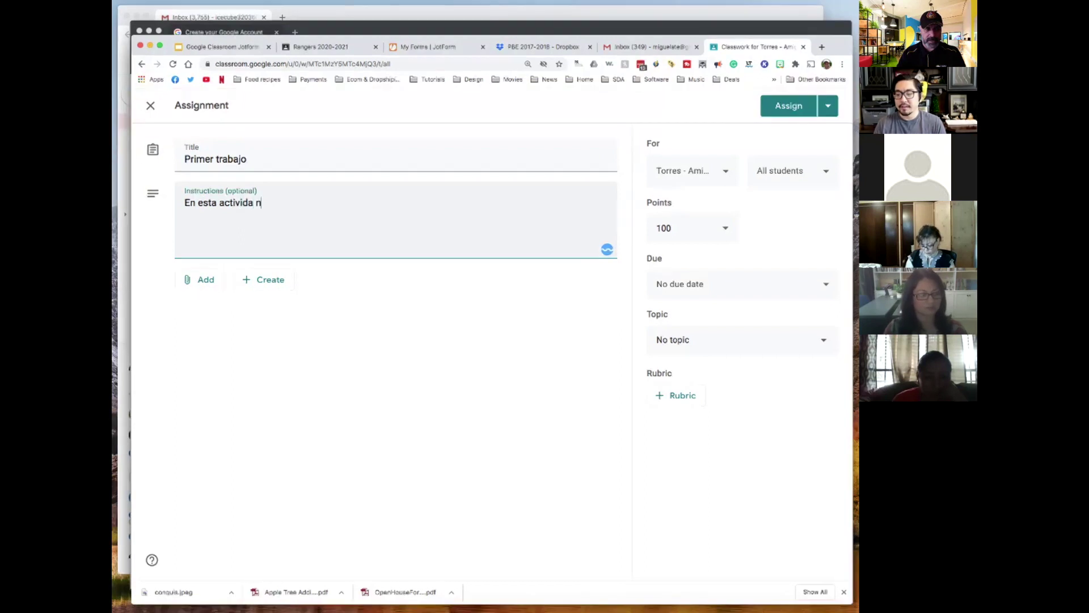
pyautogui.write('ecesitas')
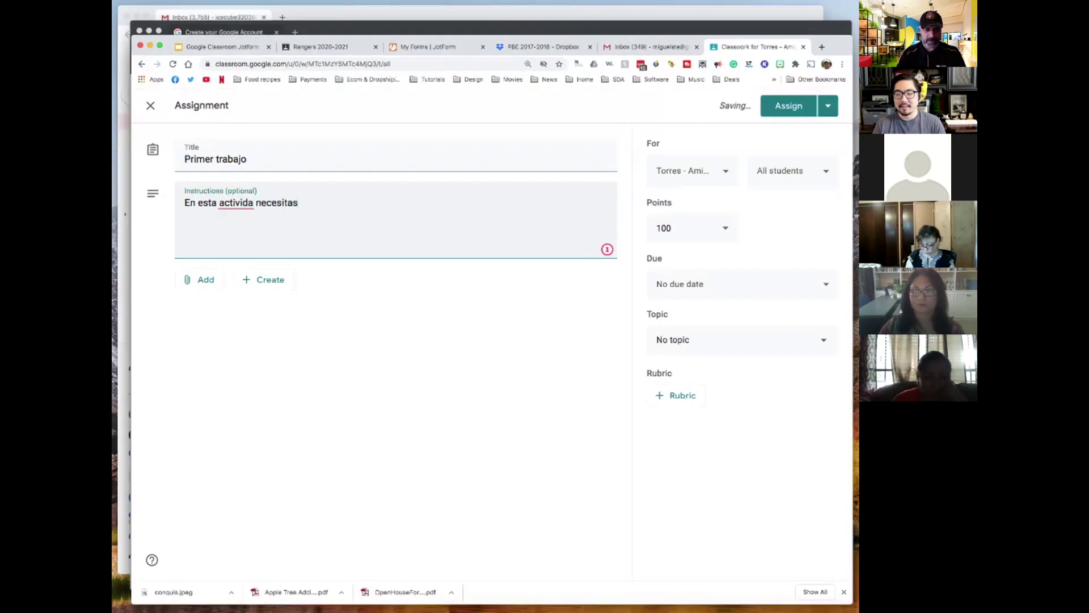
pyautogui.write(' sumar')
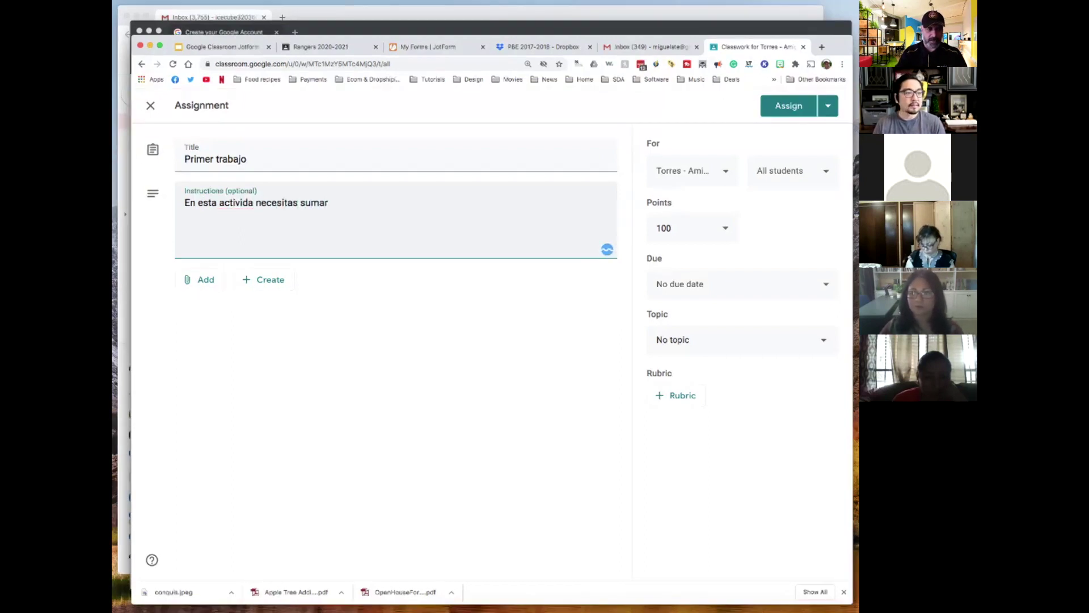
pyautogui.click(253, 202)
pyautogui.write('d')
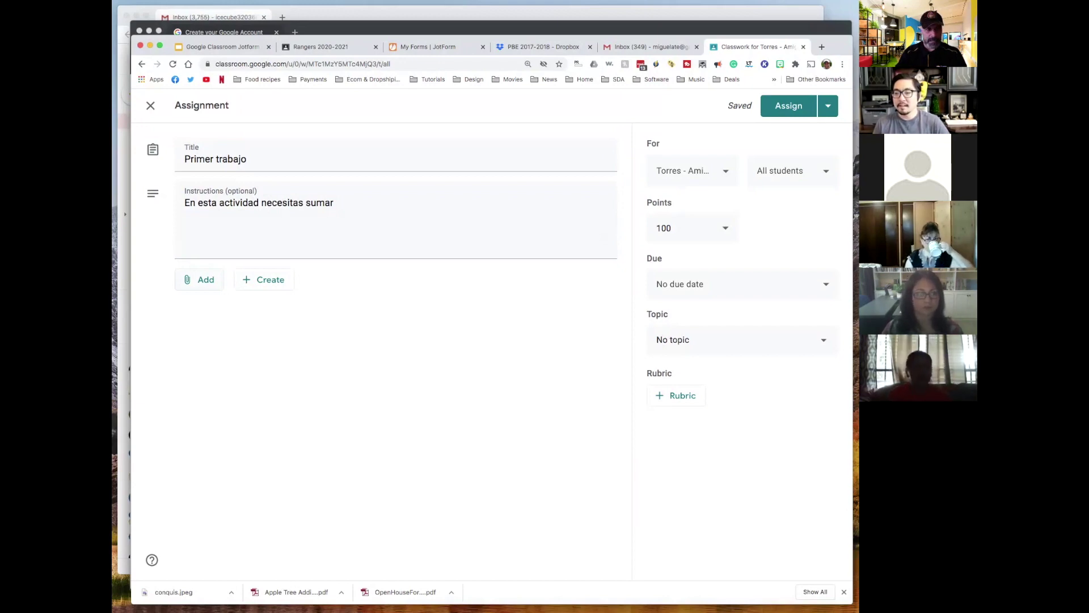
# Attach the 'Apple Addition to 10' Google Slides file from Google Drive to the assignment.
pyautogui.click(198, 279)
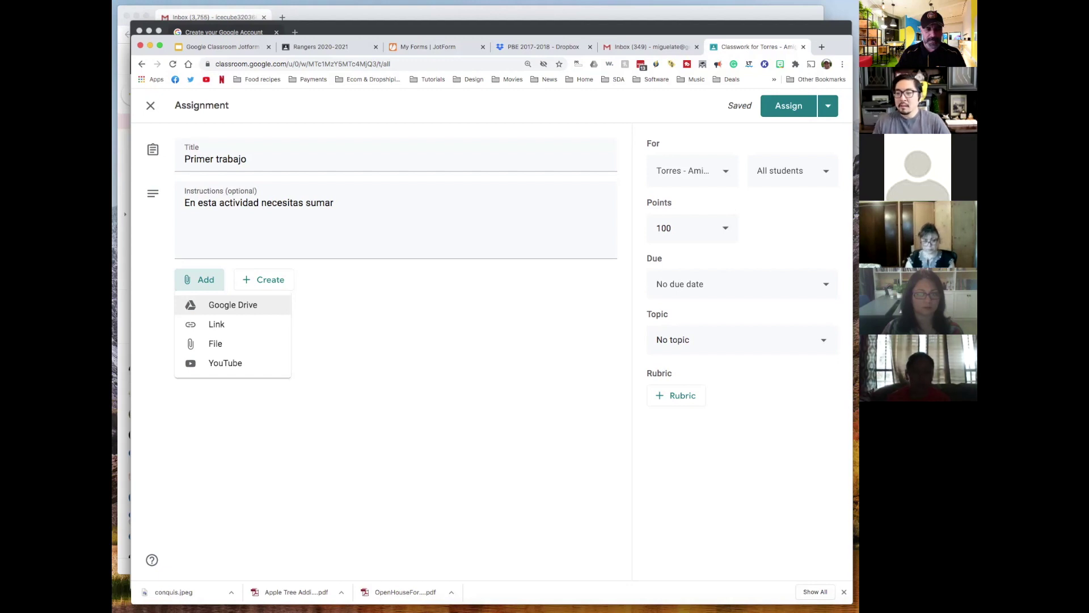
pyautogui.click(232, 304)
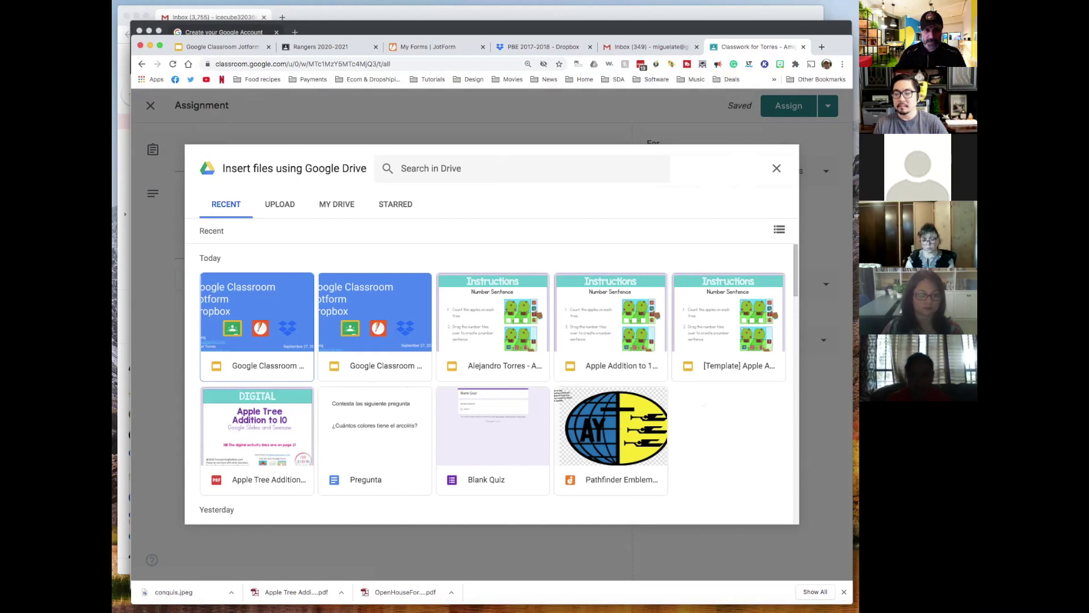
pyautogui.doubleClick(610, 318)
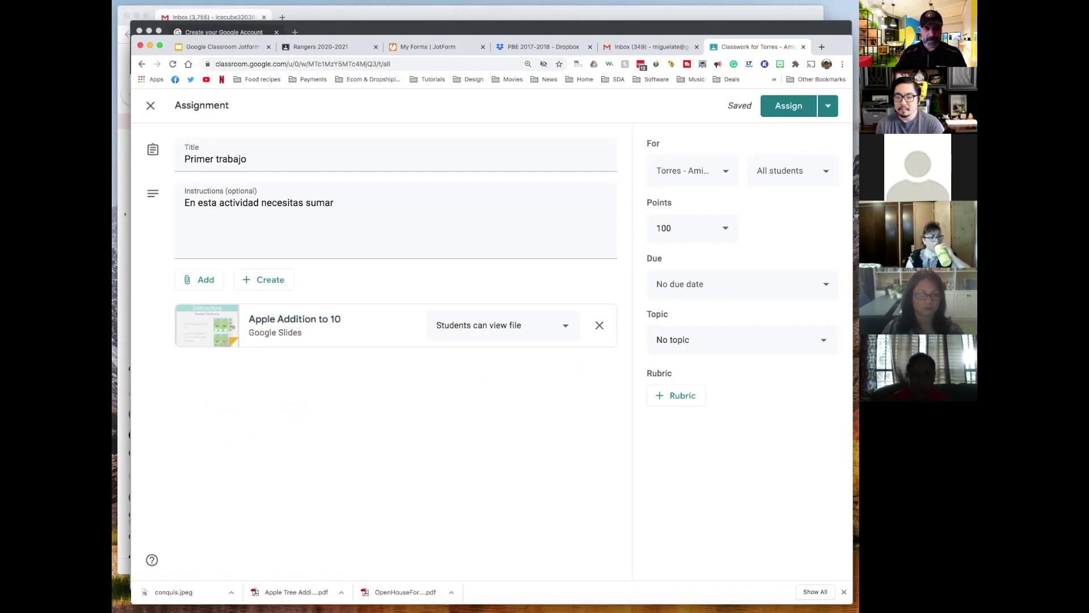
pyautogui.click(503, 325)
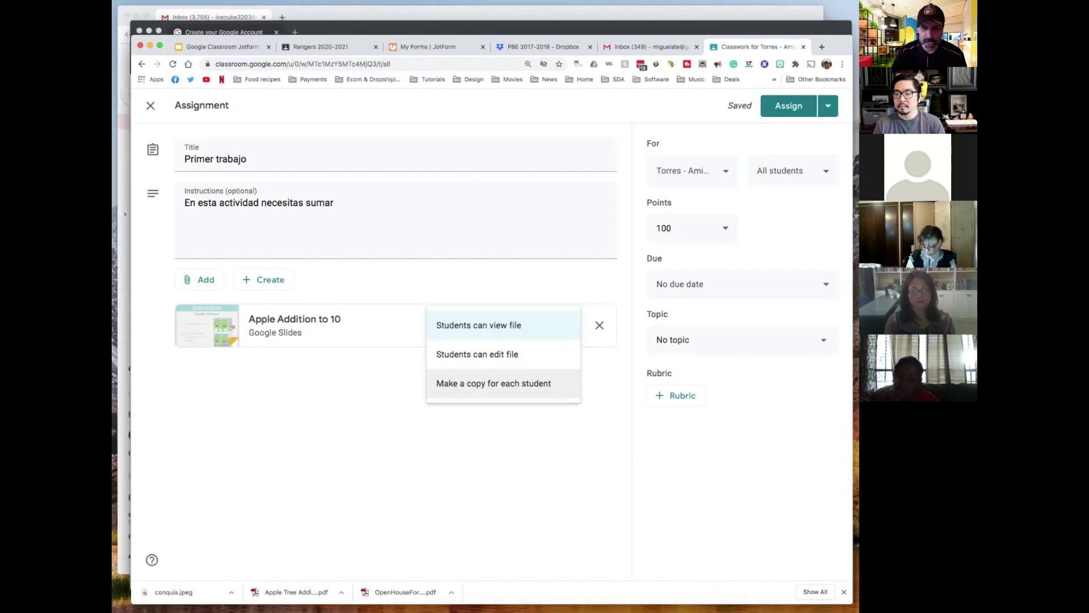
# Set the 'Apple Addition to 10' attachment to 'Make a copy for each student'.
pyautogui.press('Return')
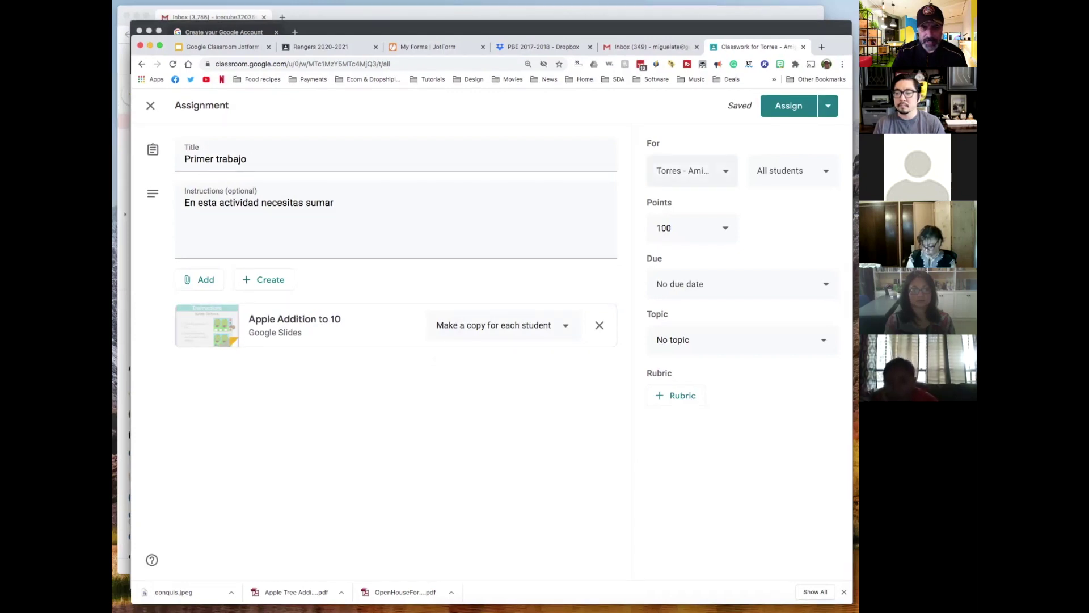
pyautogui.click(692, 170)
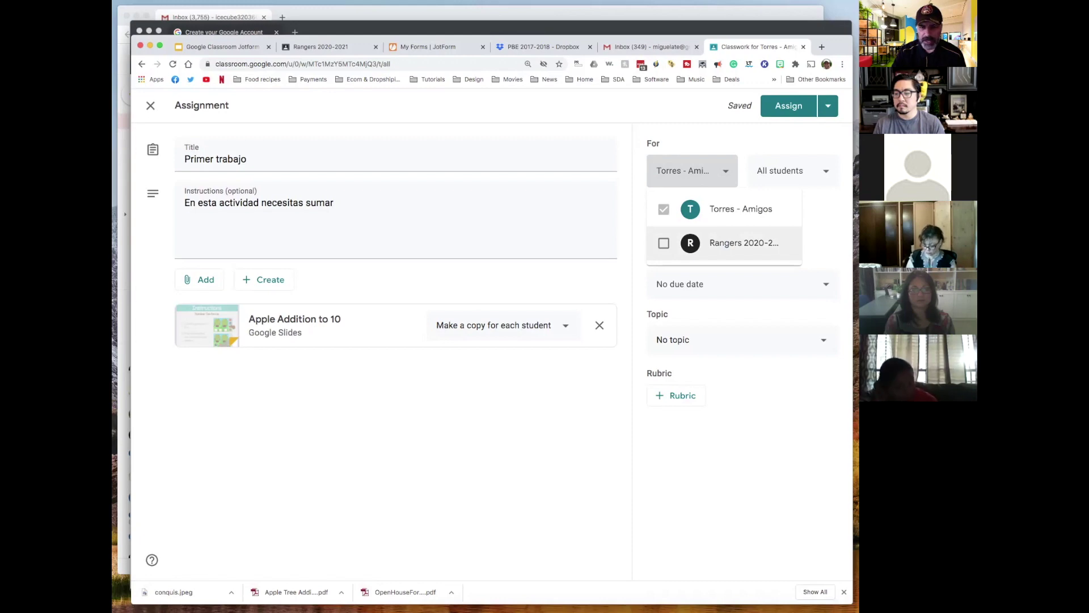
pyautogui.press('Escape')
pyautogui.click(793, 171)
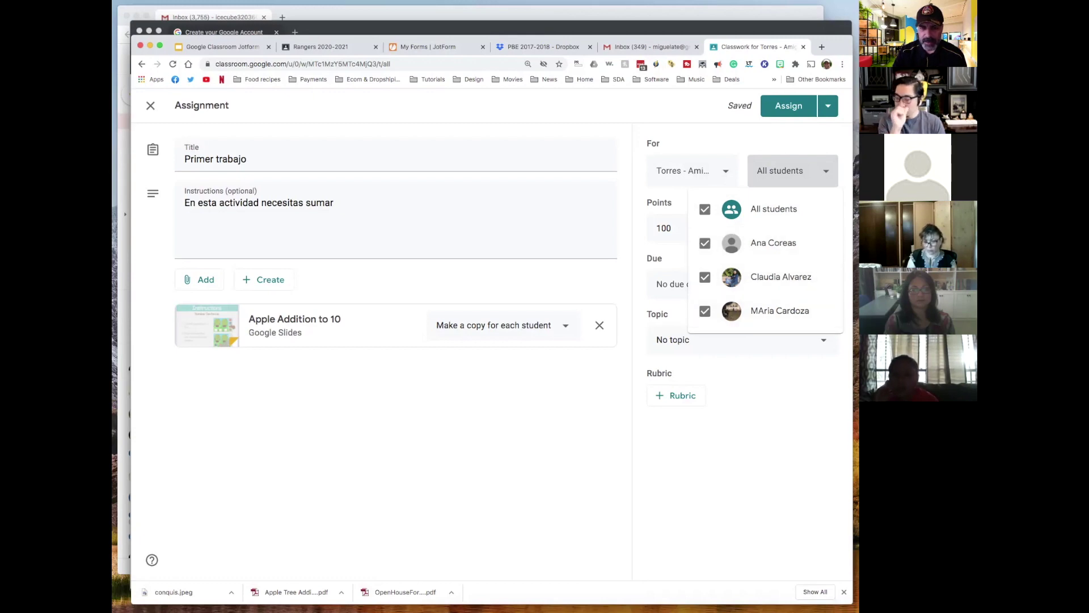
pyautogui.press('Escape')
pyautogui.click(672, 228)
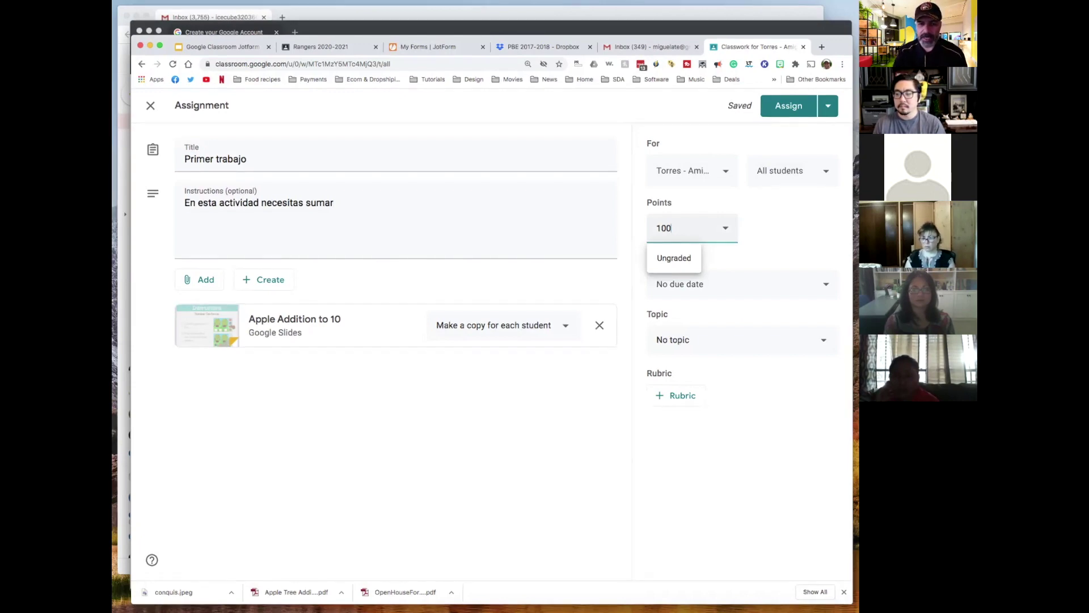
pyautogui.press('Tab')
pyautogui.click(681, 227)
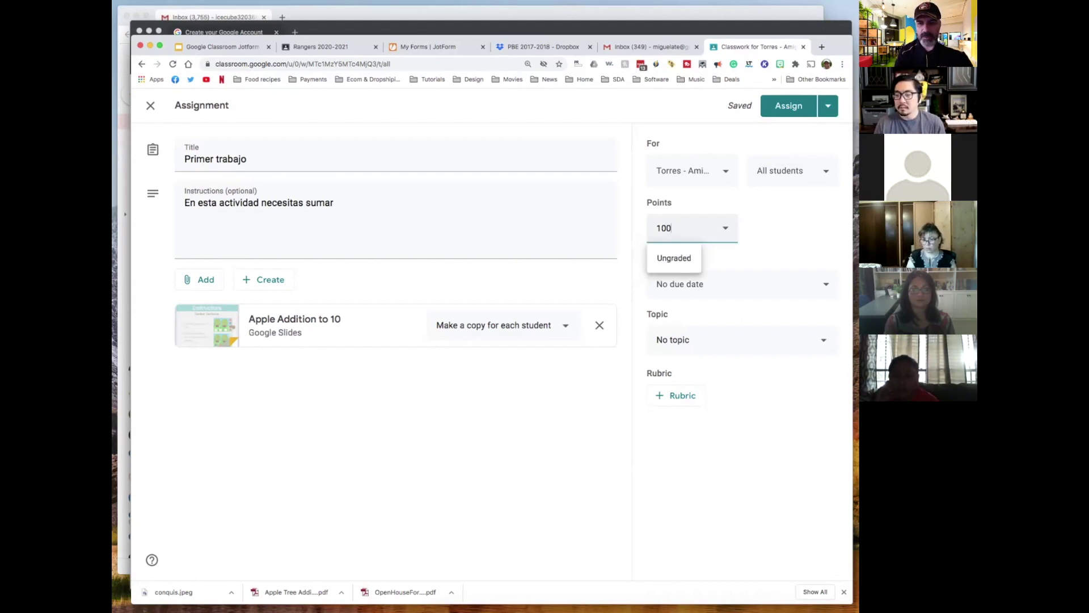
pyautogui.press('Tab')
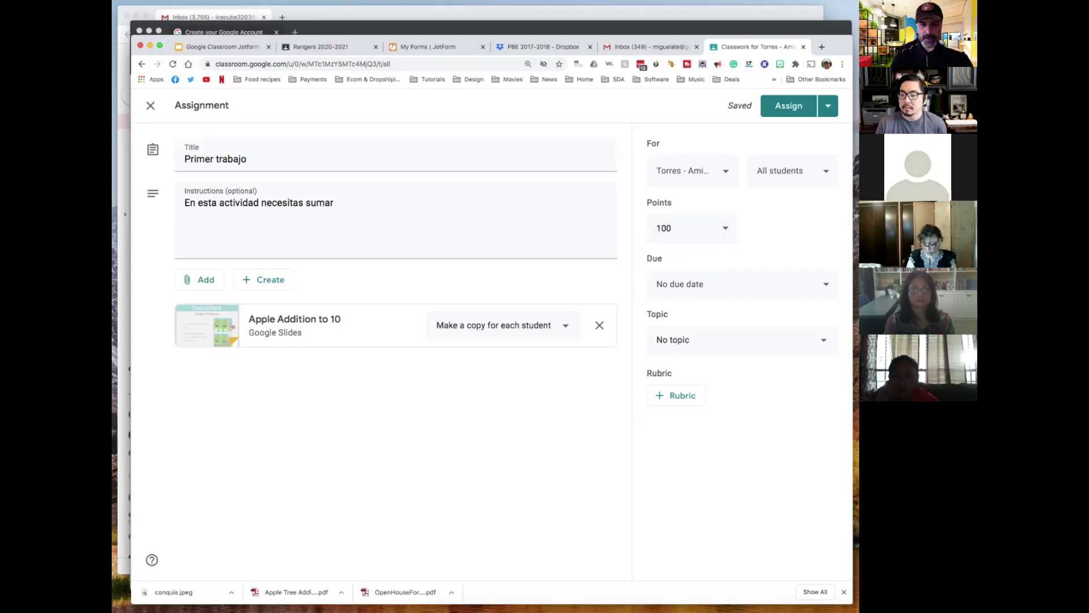
pyautogui.doubleClick(654, 258)
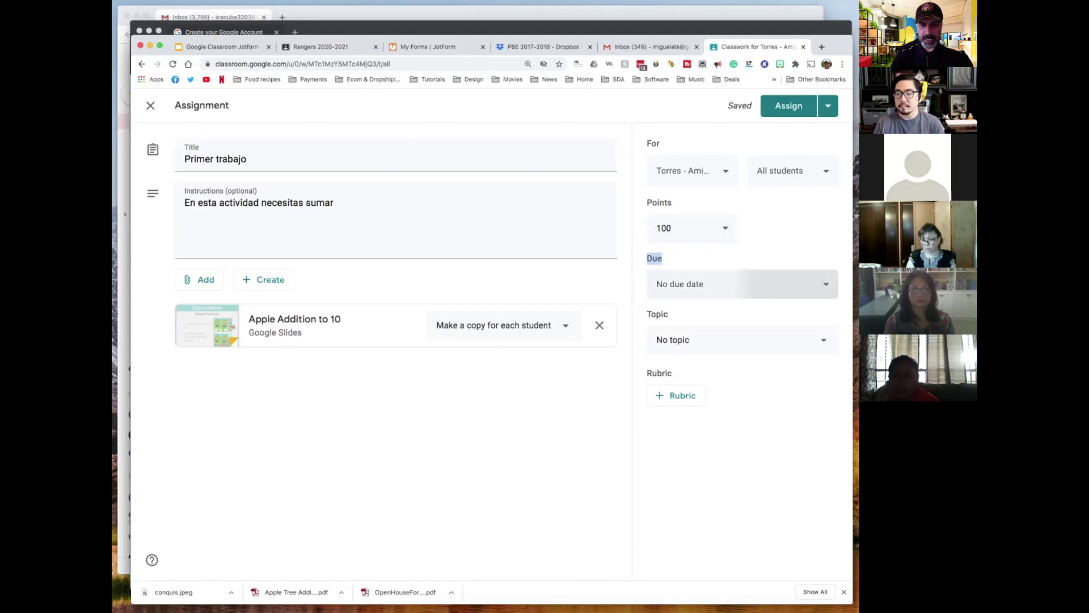
pyautogui.press('Return')
pyautogui.click(774, 331)
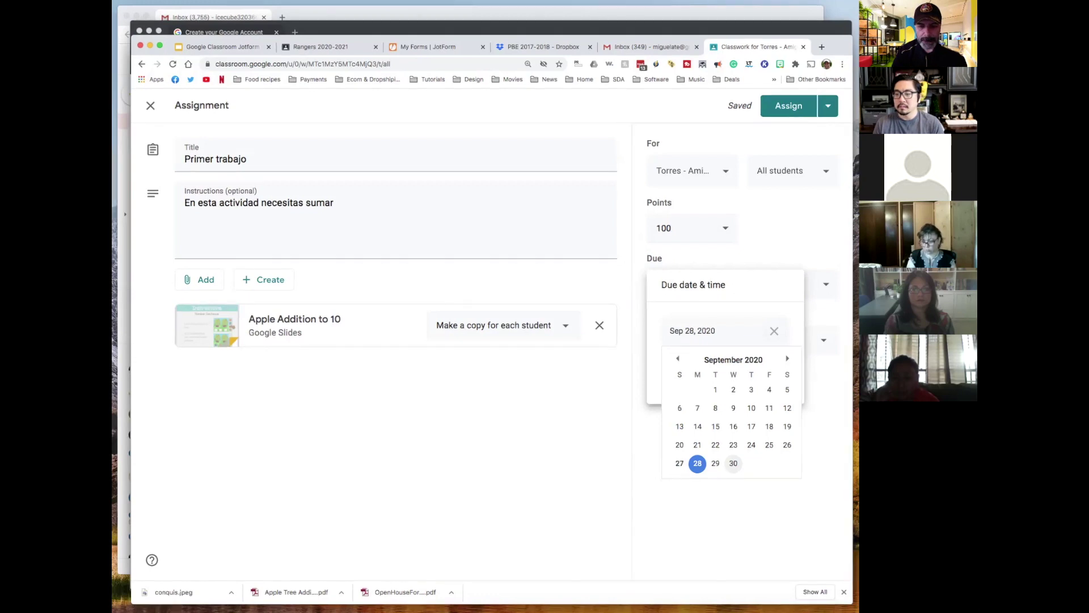
pyautogui.press('Return')
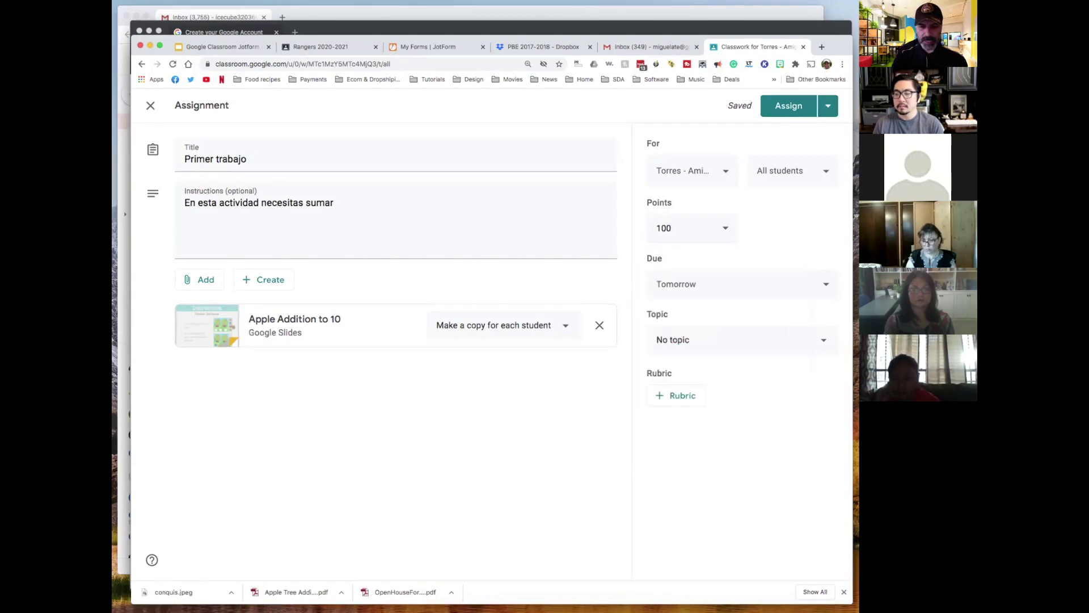
pyautogui.click(738, 284)
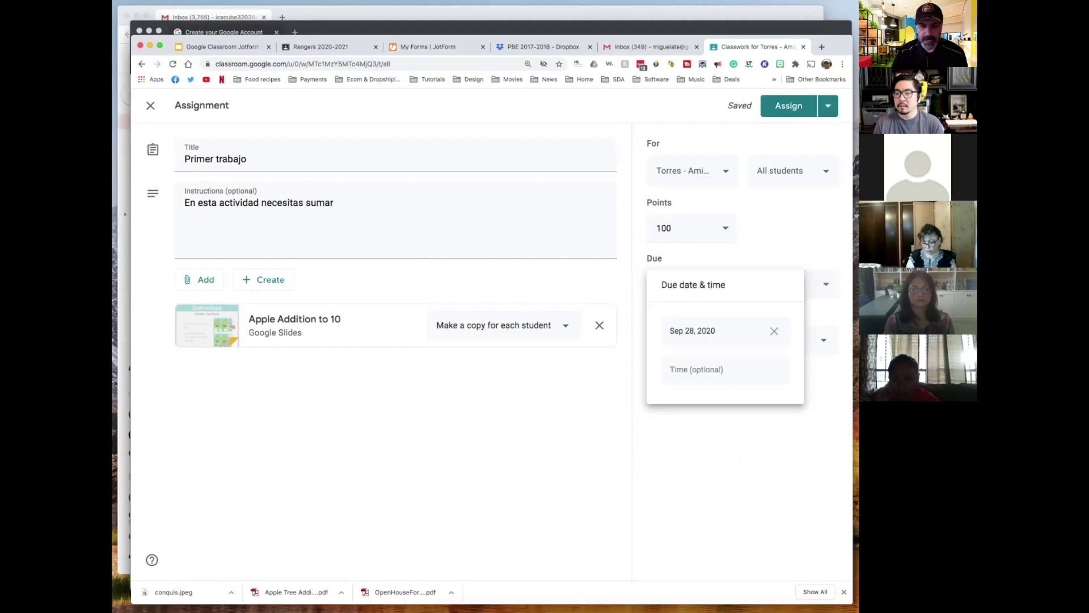
pyautogui.click(774, 331)
pyautogui.press('Escape')
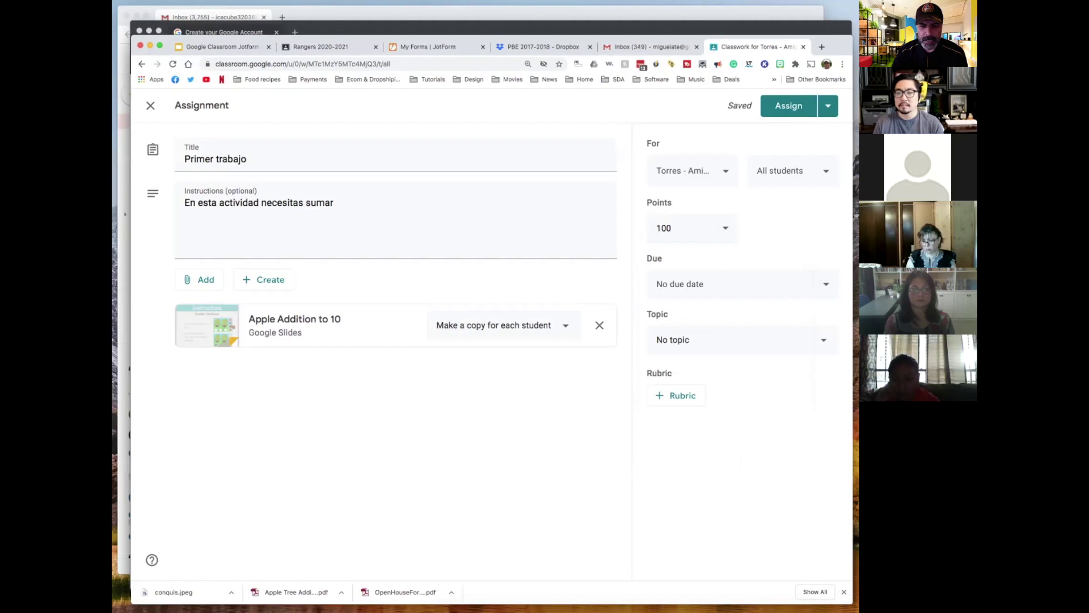
pyautogui.click(738, 340)
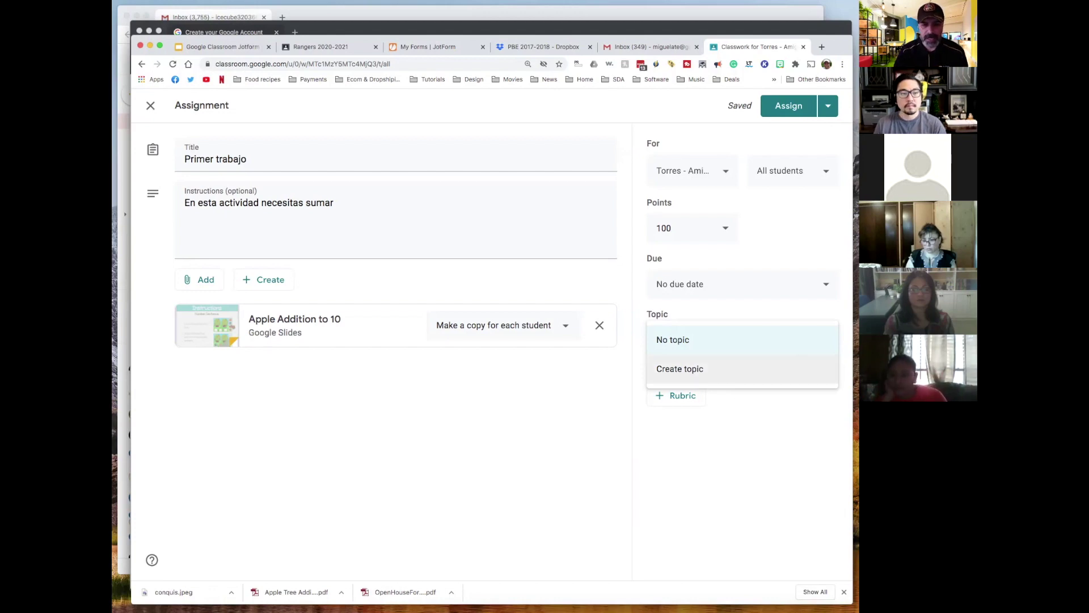
pyautogui.press('Escape')
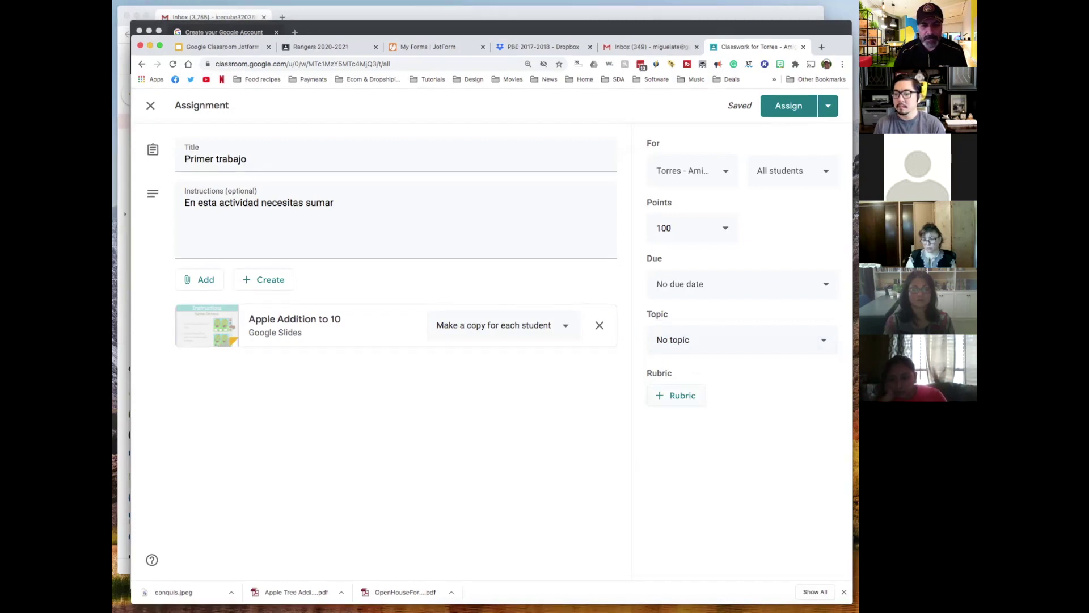
pyautogui.click(676, 395)
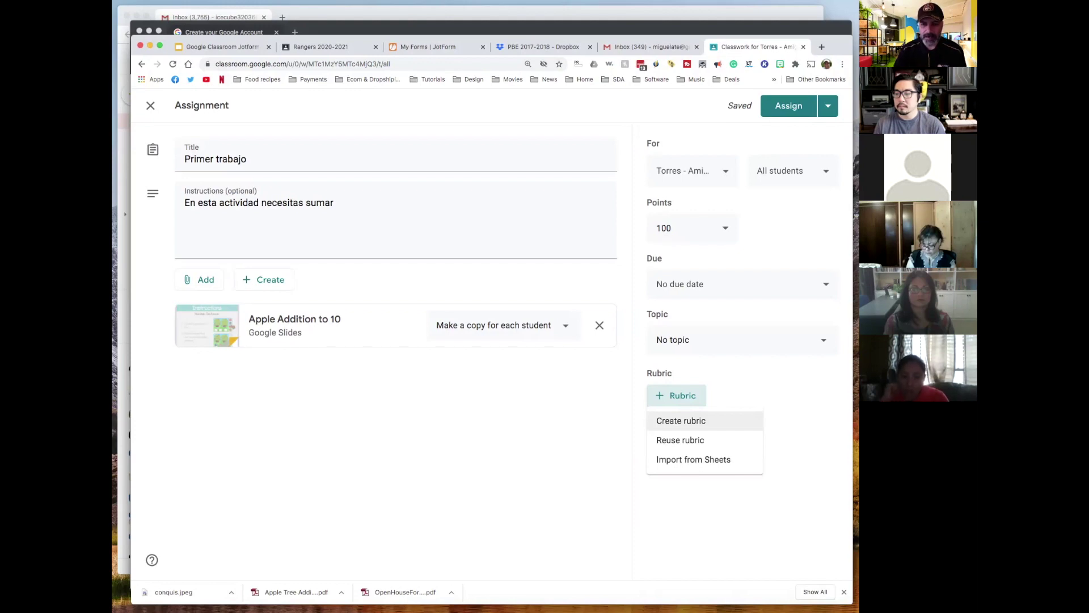
pyautogui.press('Escape')
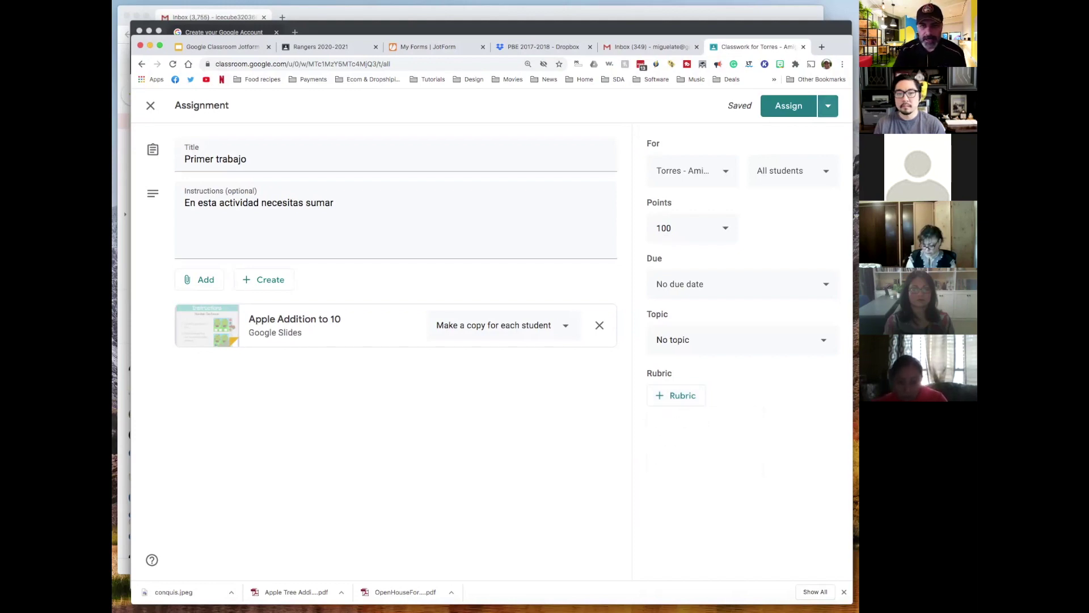
pyautogui.click(828, 105)
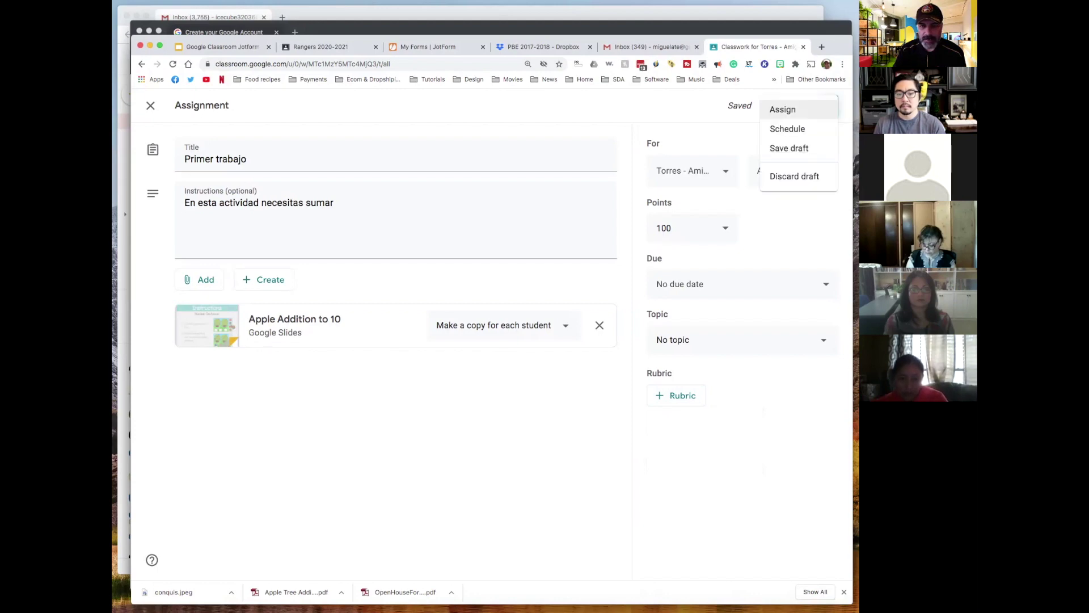
# Confirm each student gets a copy of the file and assign 'Primer trabajo' to the class.
pyautogui.press('Escape')
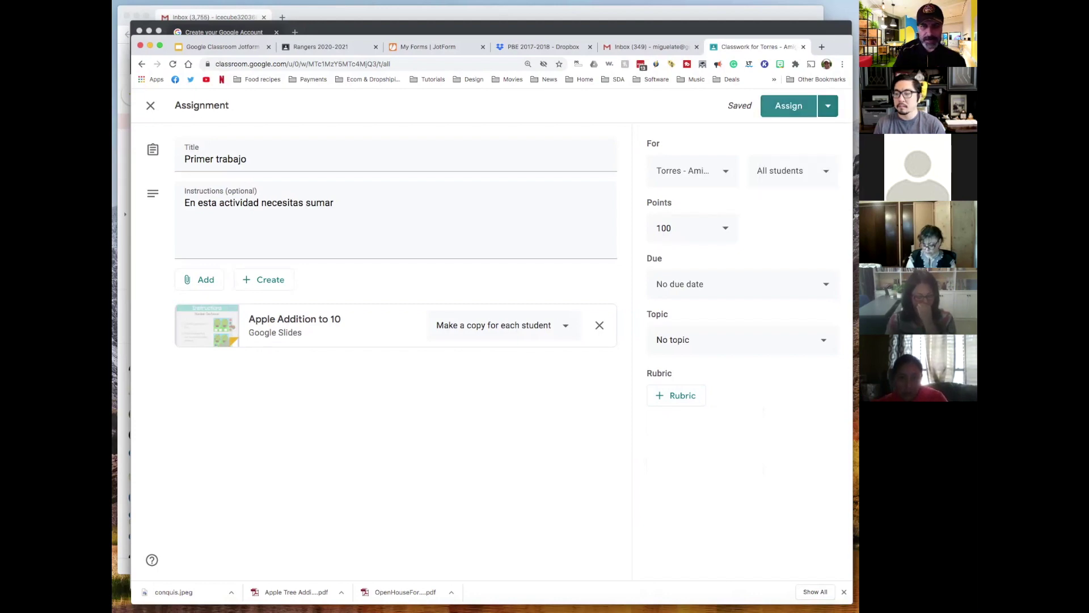
pyautogui.click(566, 325)
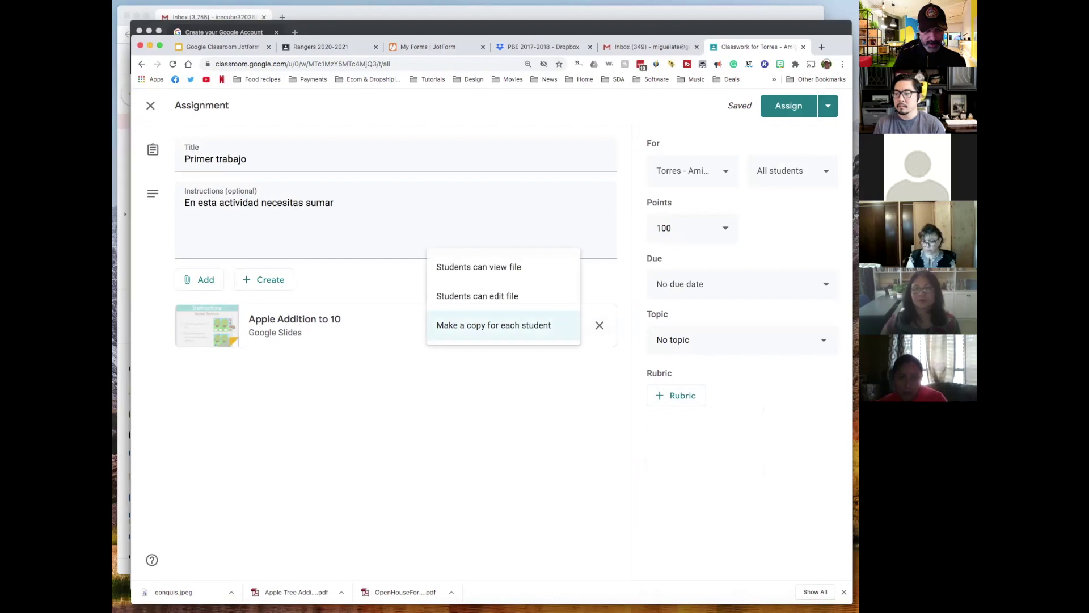
pyautogui.press('Escape')
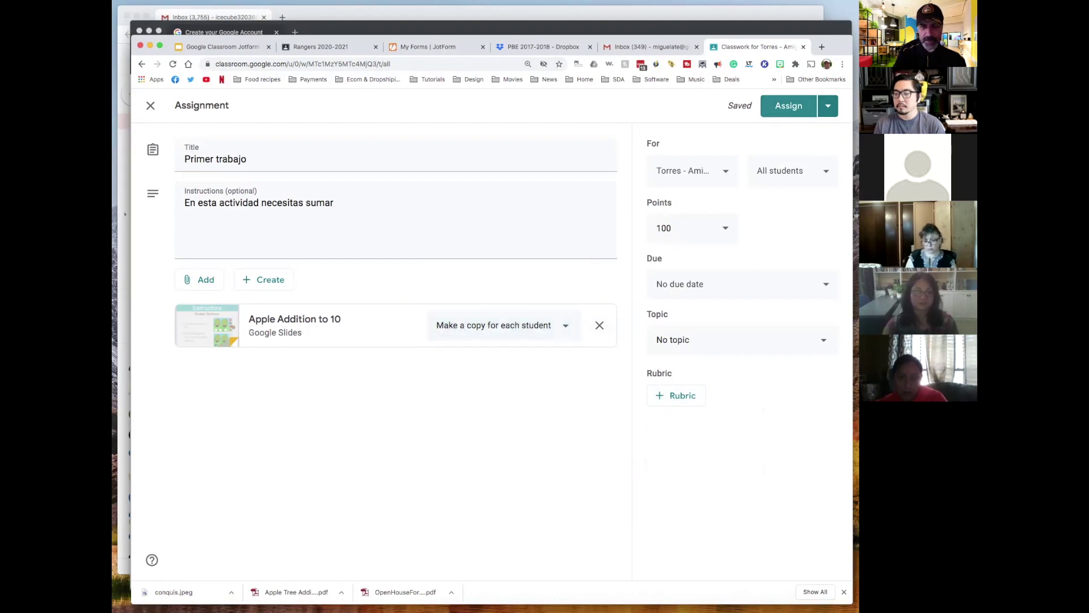
pyautogui.click(789, 105)
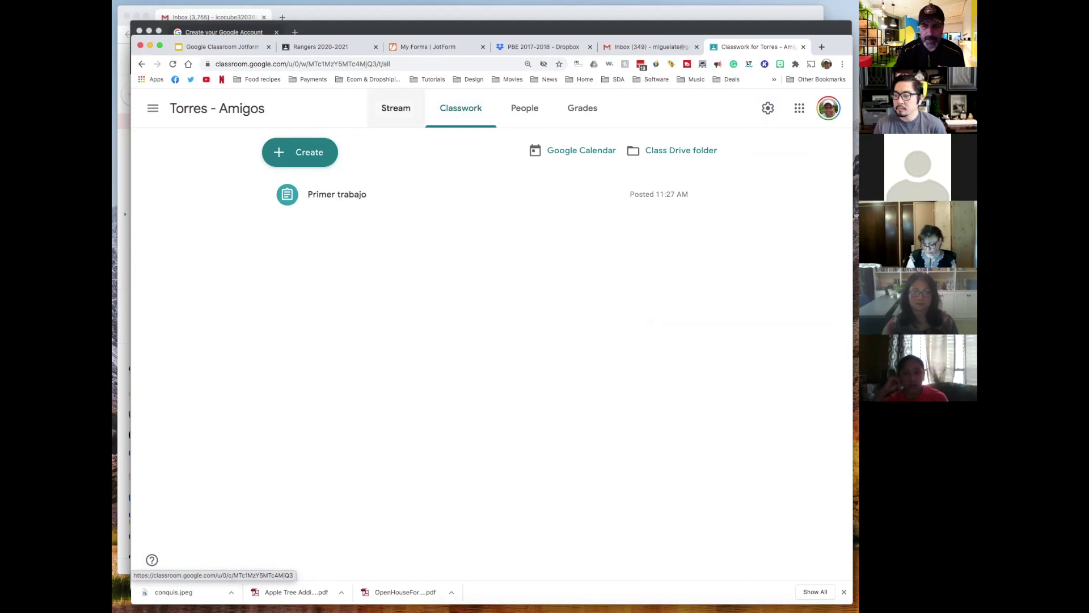
# Check the Stream, return to Classwork, and open the Primer trabajo row's three-dot menu.
pyautogui.click(396, 107)
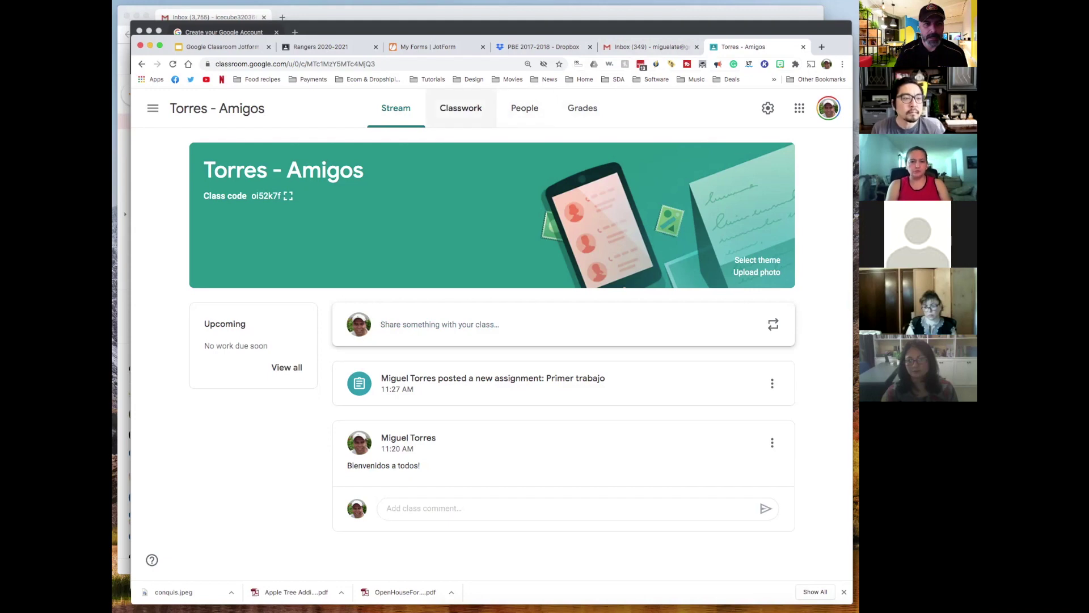
pyautogui.click(460, 108)
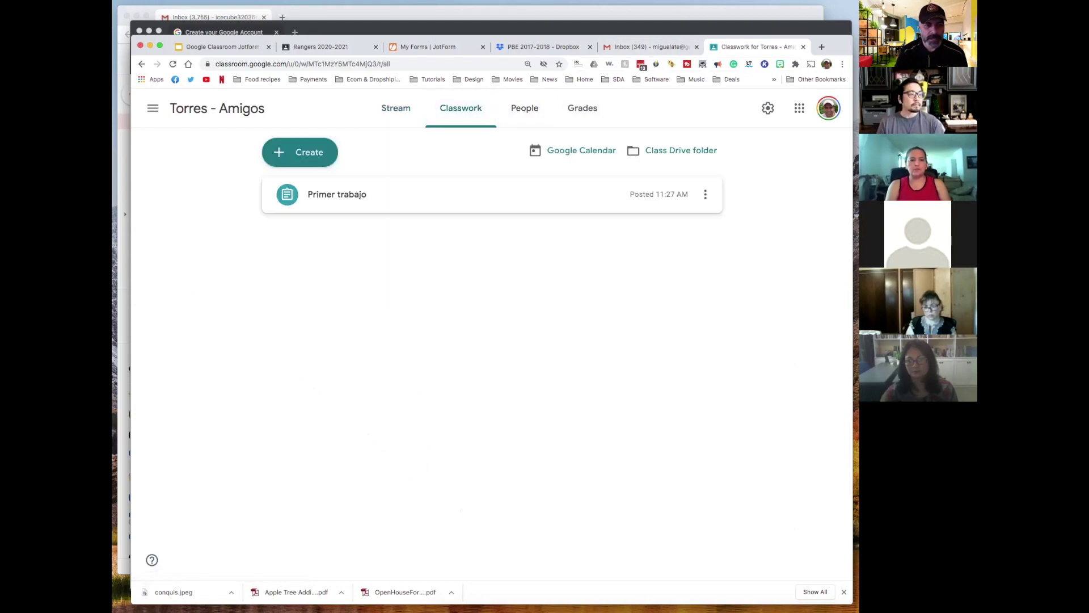
pyautogui.click(705, 194)
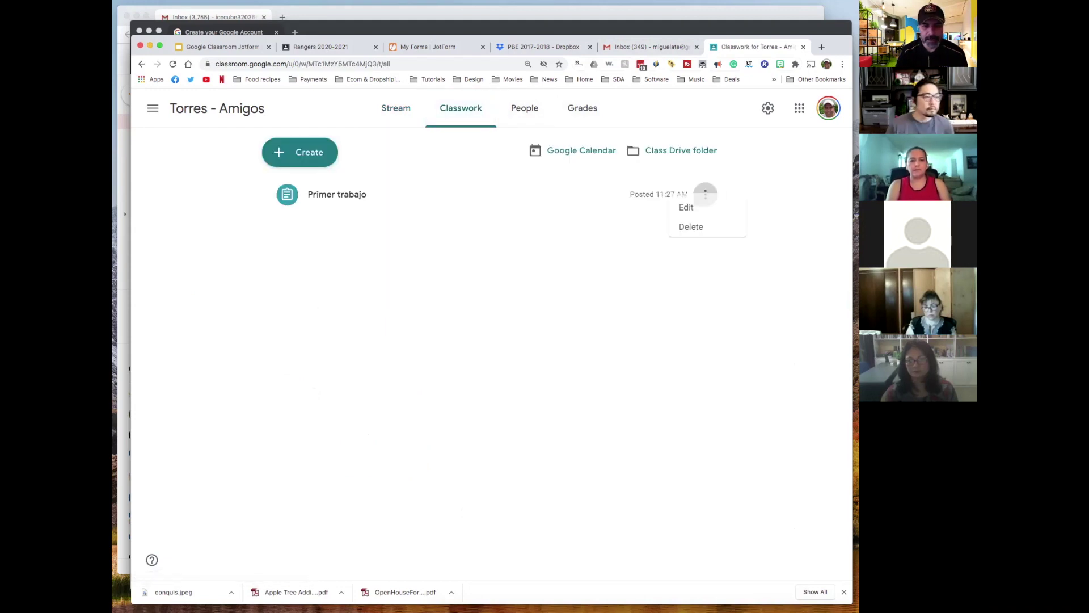
pyautogui.press('Escape')
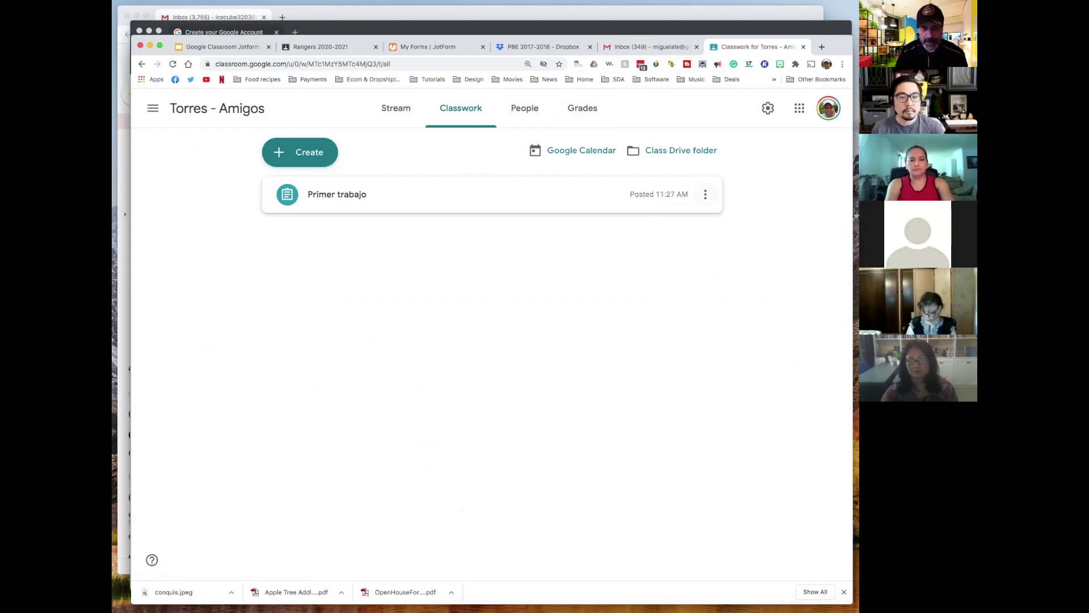
pyautogui.click(705, 194)
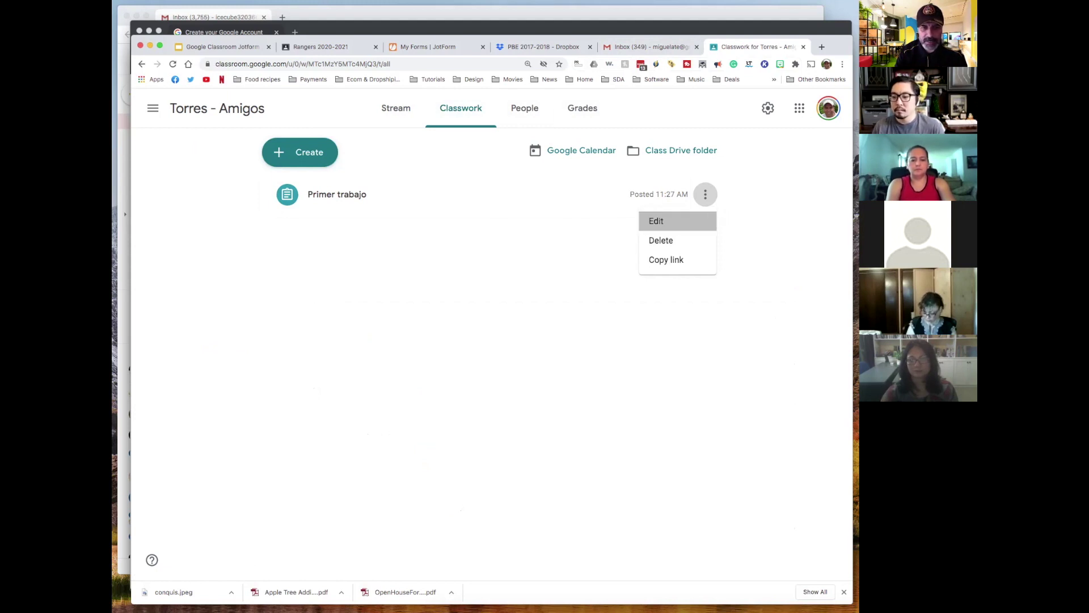
pyautogui.click(656, 220)
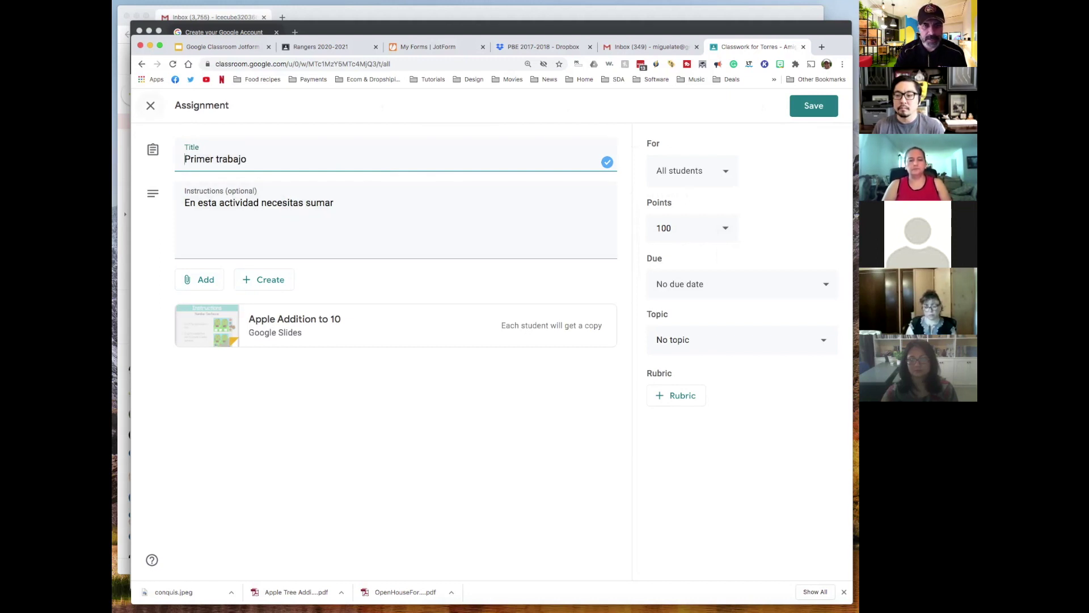
pyautogui.click(150, 106)
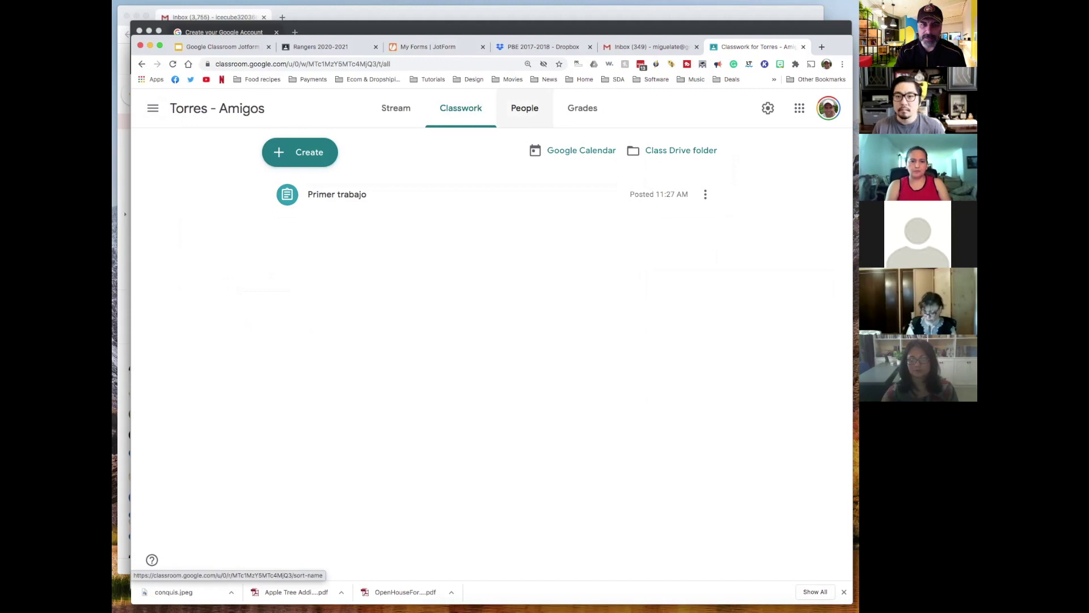
pyautogui.click(524, 108)
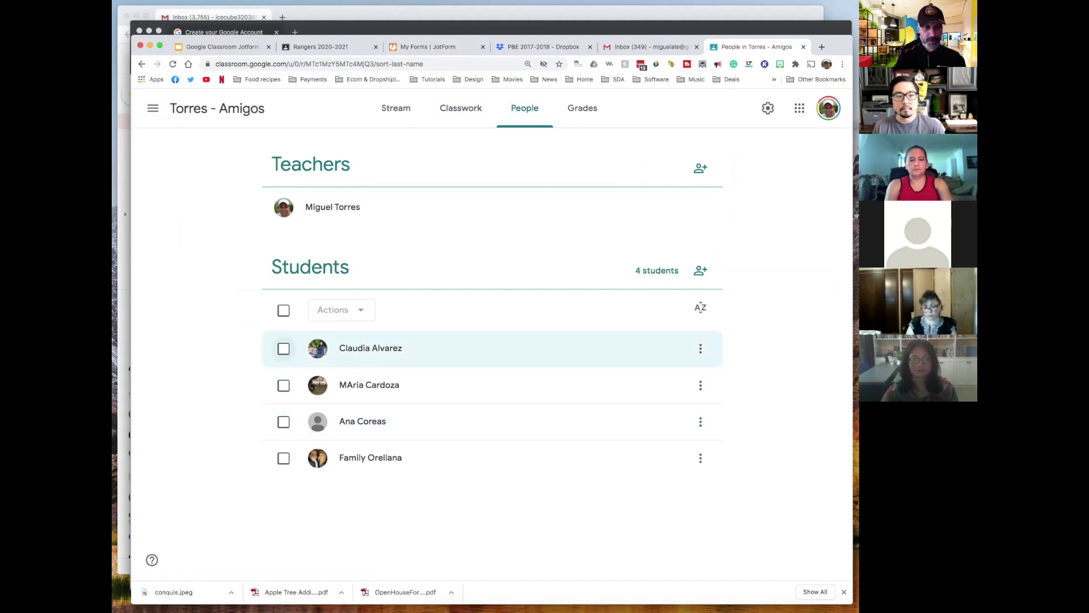
pyautogui.click(284, 349)
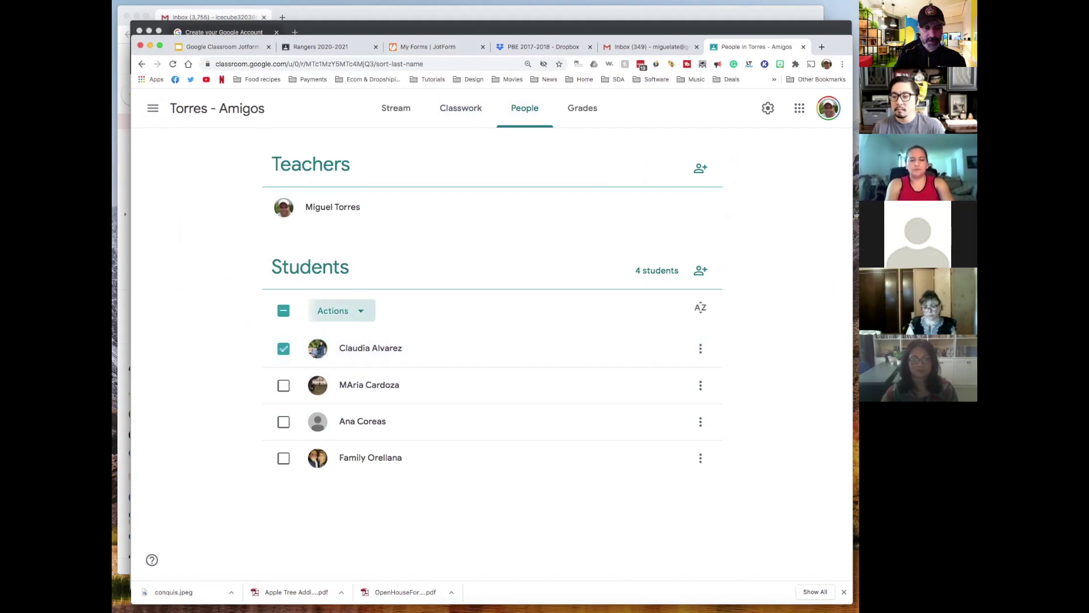
pyautogui.click(341, 310)
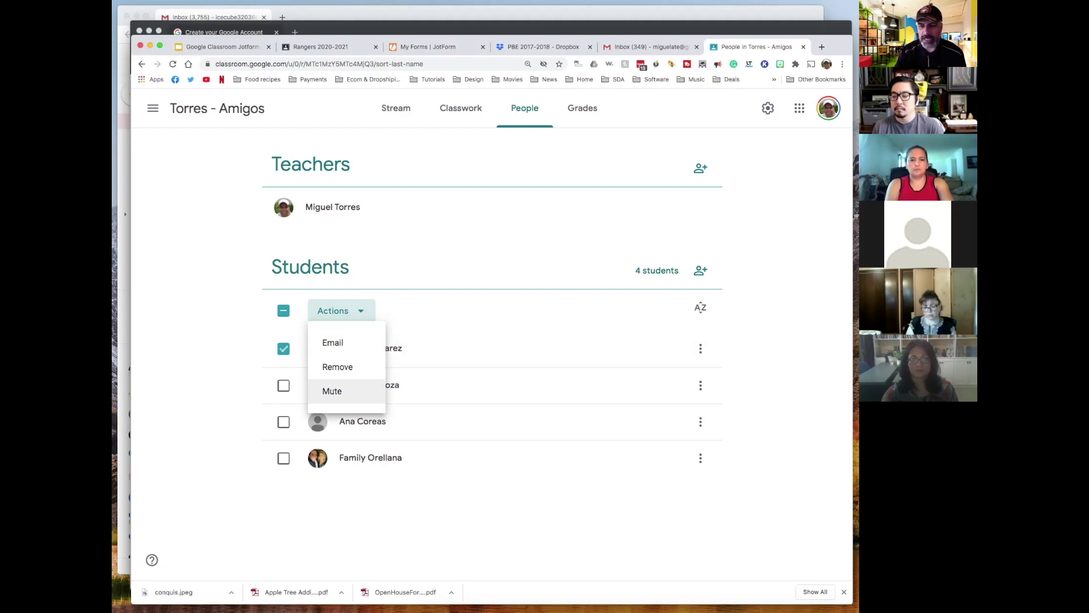
pyautogui.press('Escape')
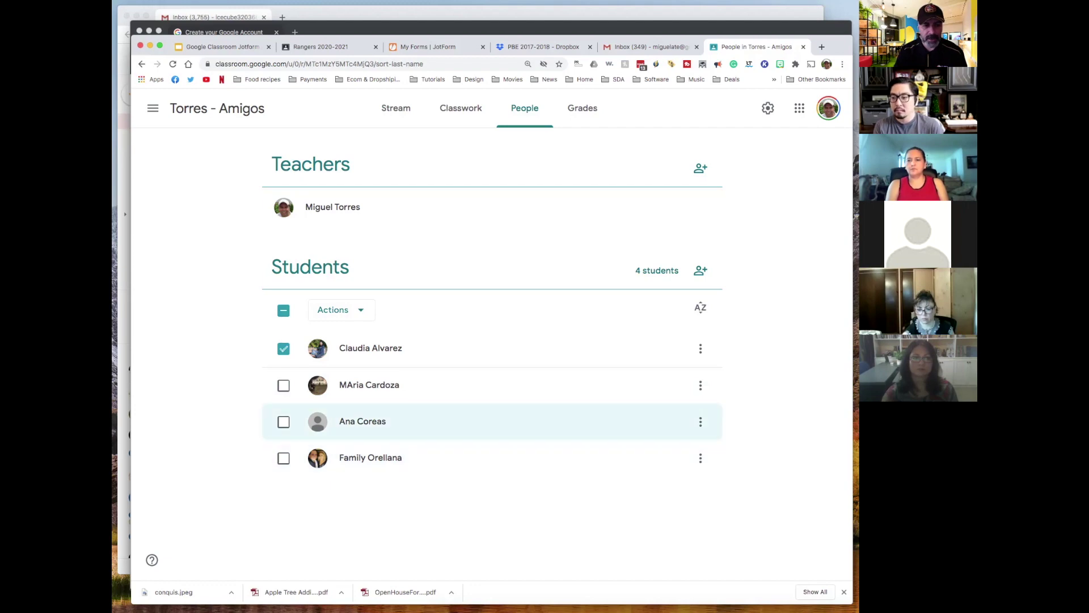
pyautogui.click(337, 310)
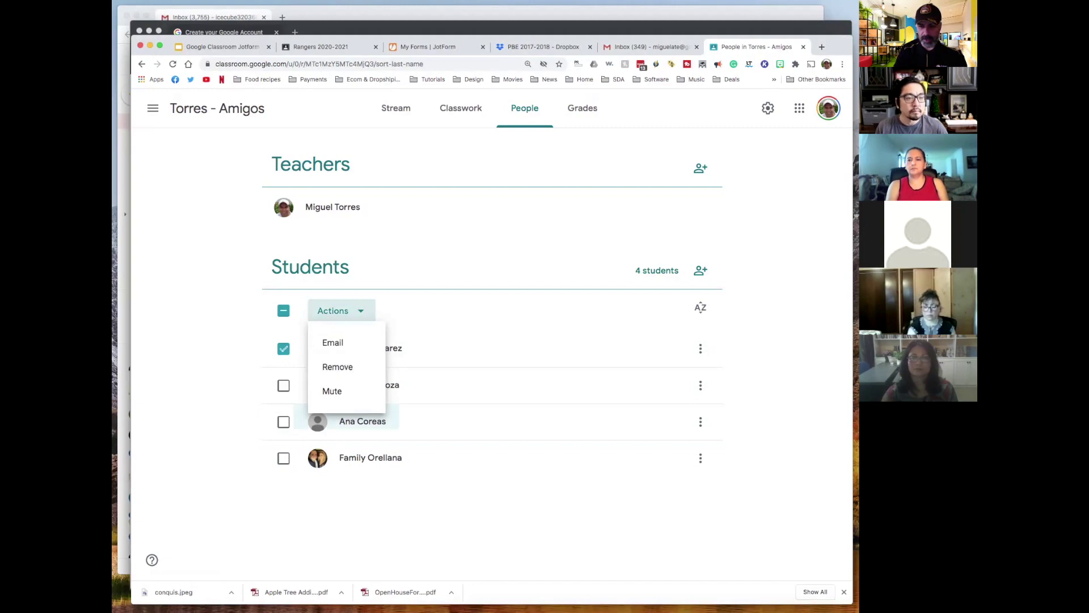
pyautogui.press('Escape')
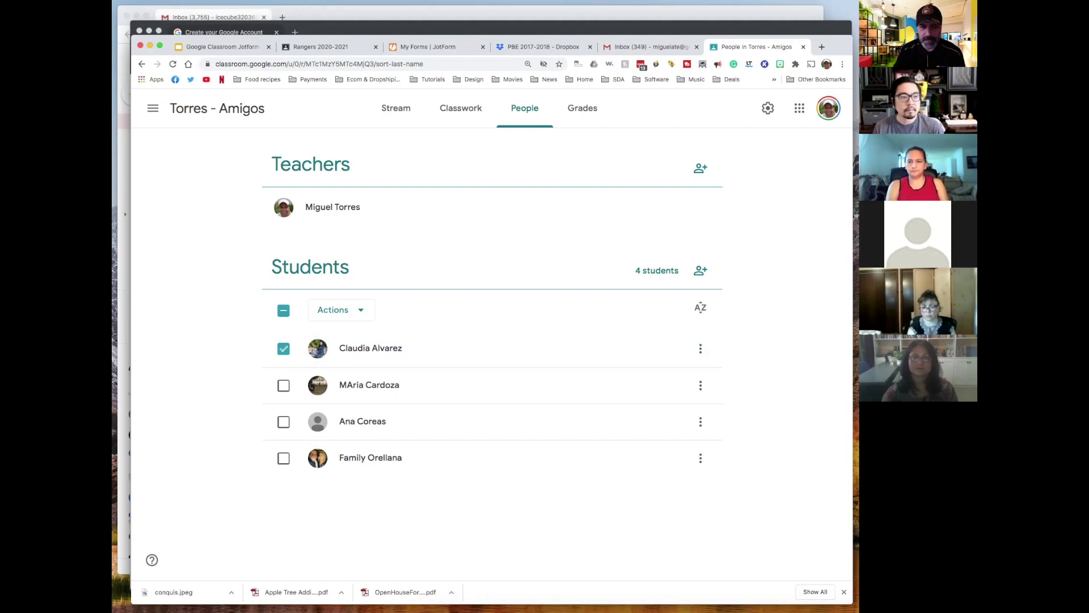
# Invite a student to Torres - Amigos by email search, then switch to their Gmail invitation.
pyautogui.click(701, 271)
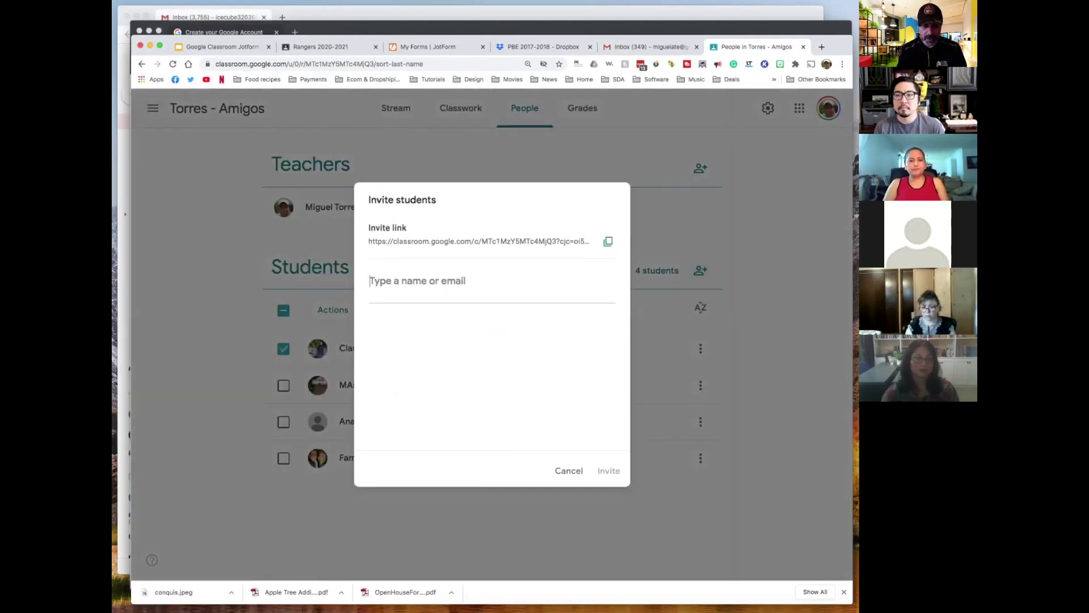
pyautogui.write('ice')
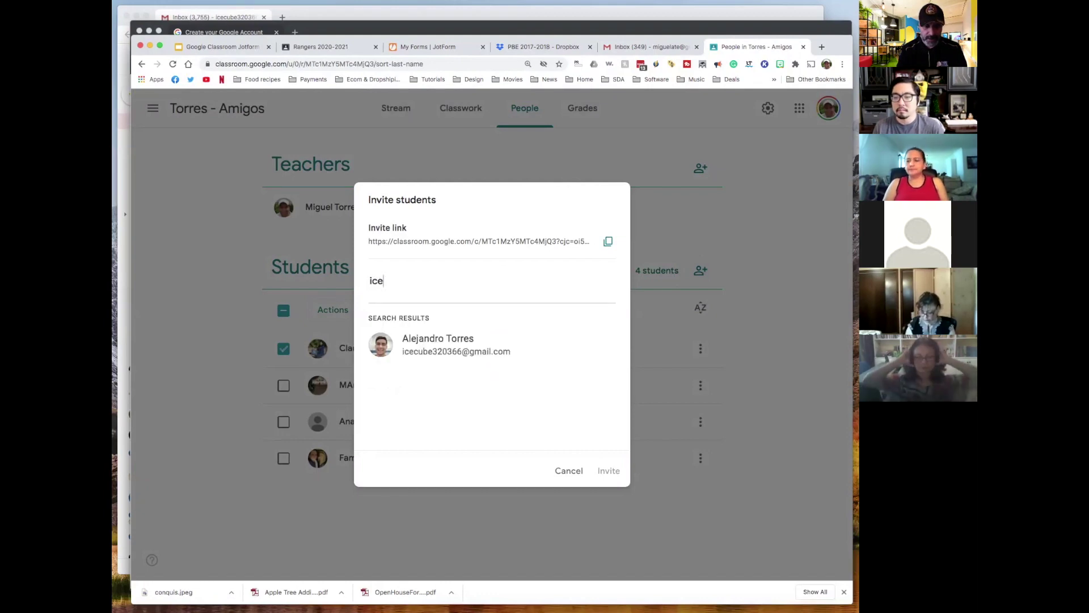
pyautogui.write('cu')
pyautogui.press('Return')
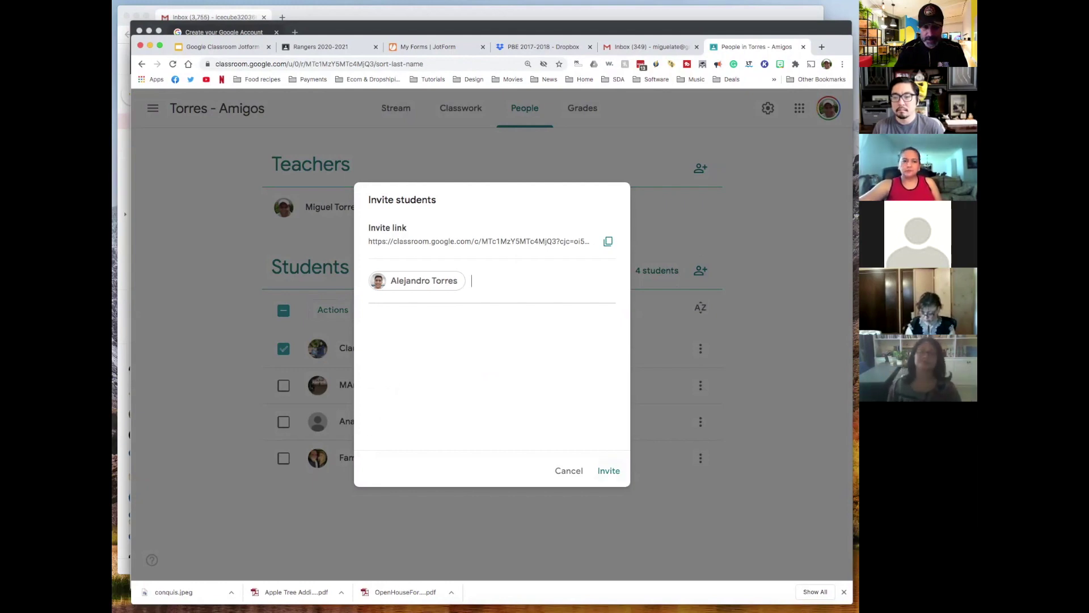
pyautogui.press('Return')
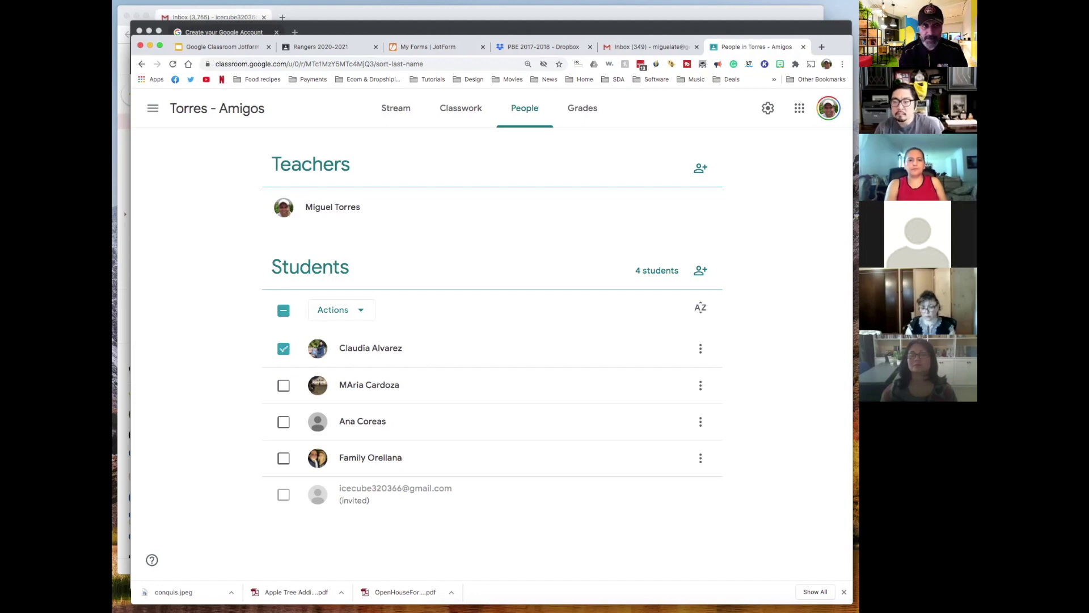
pyautogui.press('super+grave')
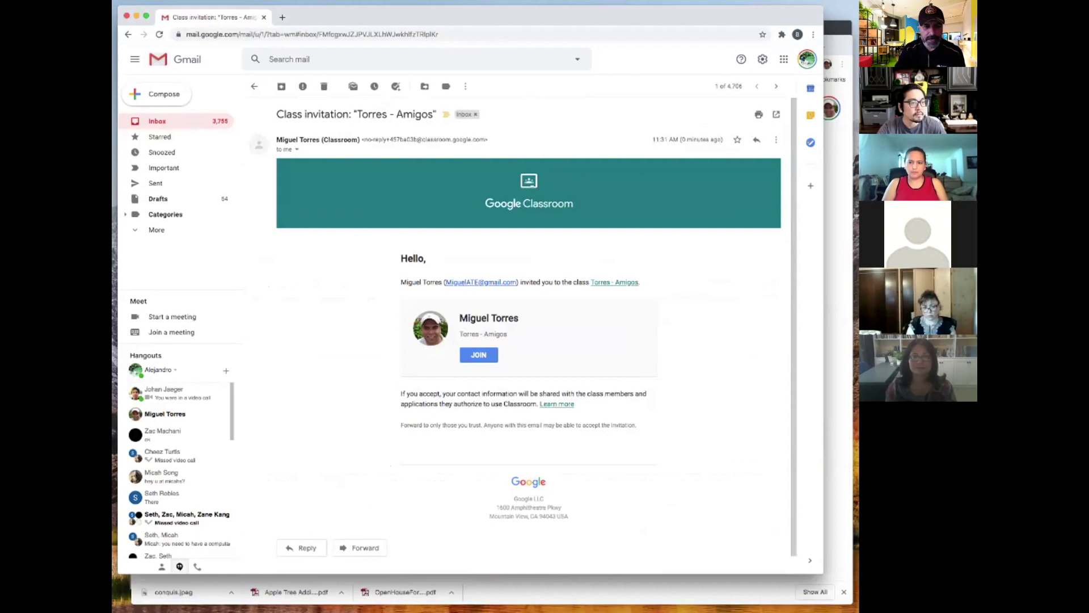
# Accept the Torres - Amigos invitation from the email after switching to the invited student's Google account.
pyautogui.moveTo(460, 318); pyautogui.dragTo(482, 354)
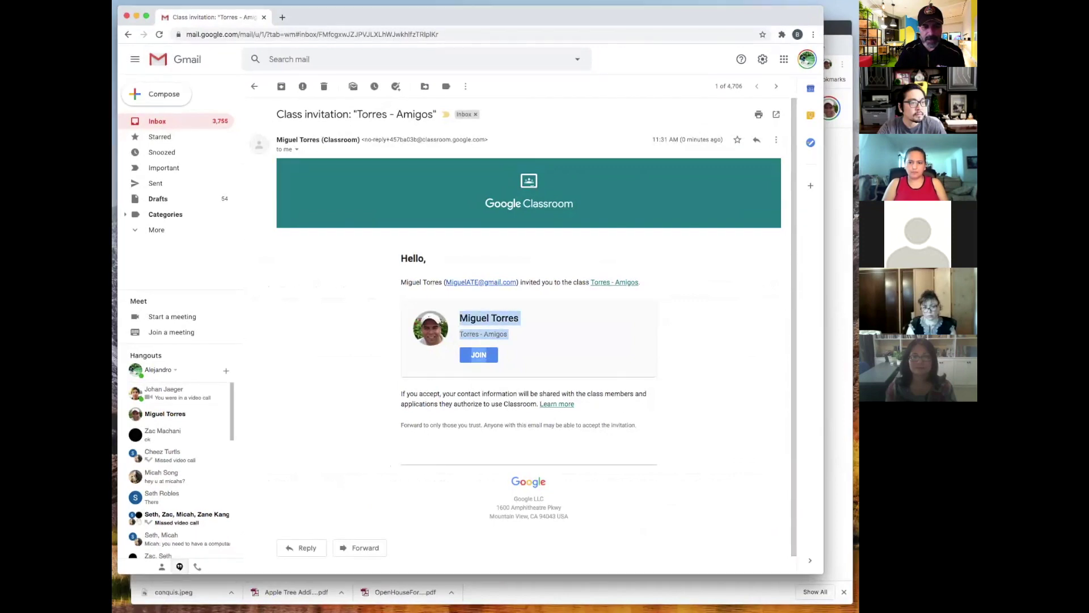
pyautogui.click(479, 355)
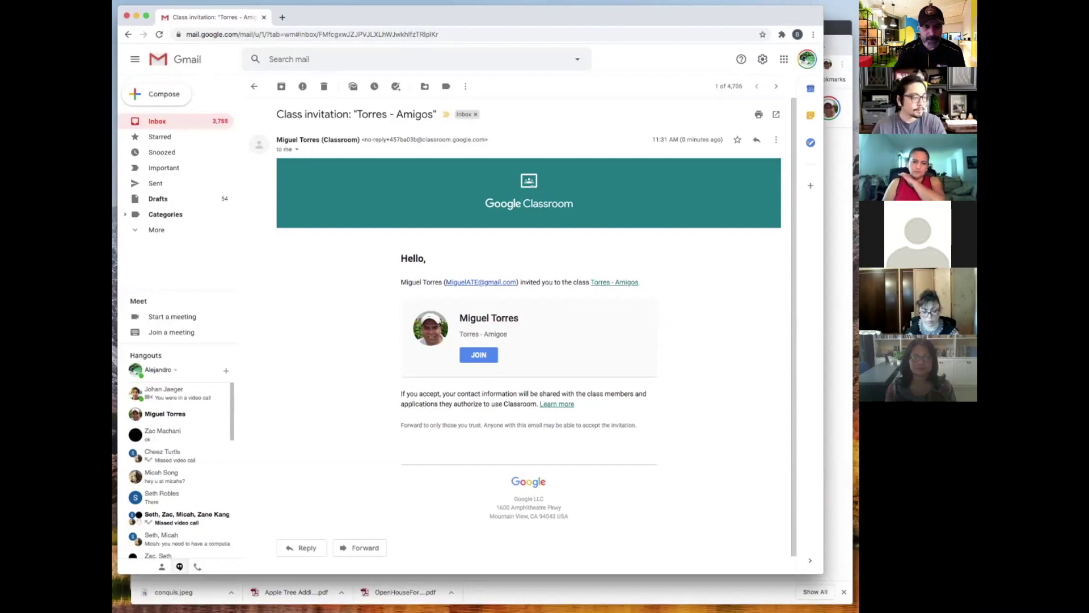
pyautogui.click(478, 354)
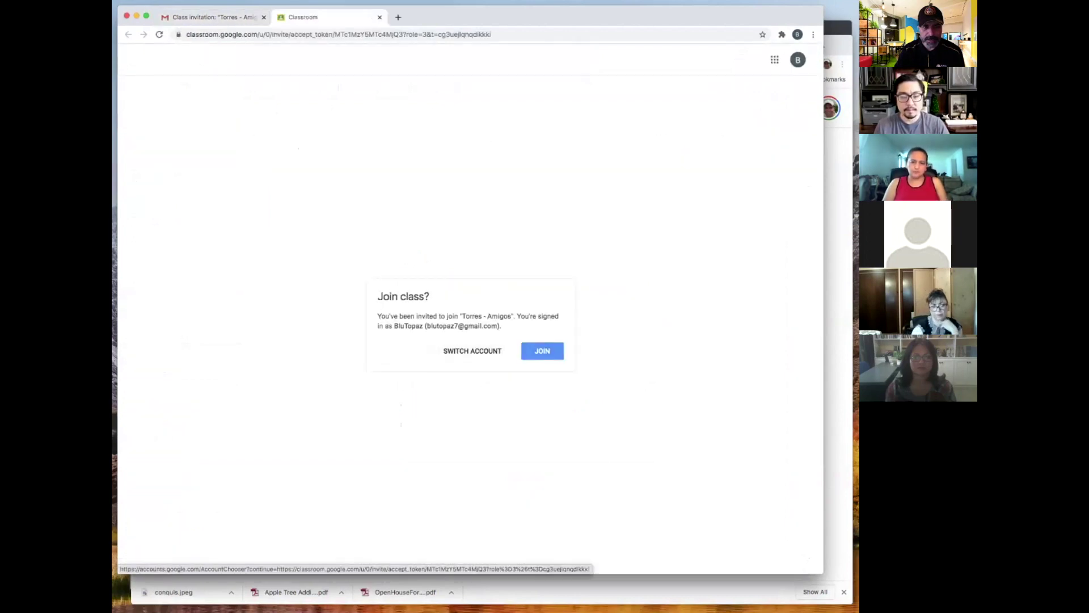
pyautogui.moveTo(394, 316); pyautogui.dragTo(543, 316)
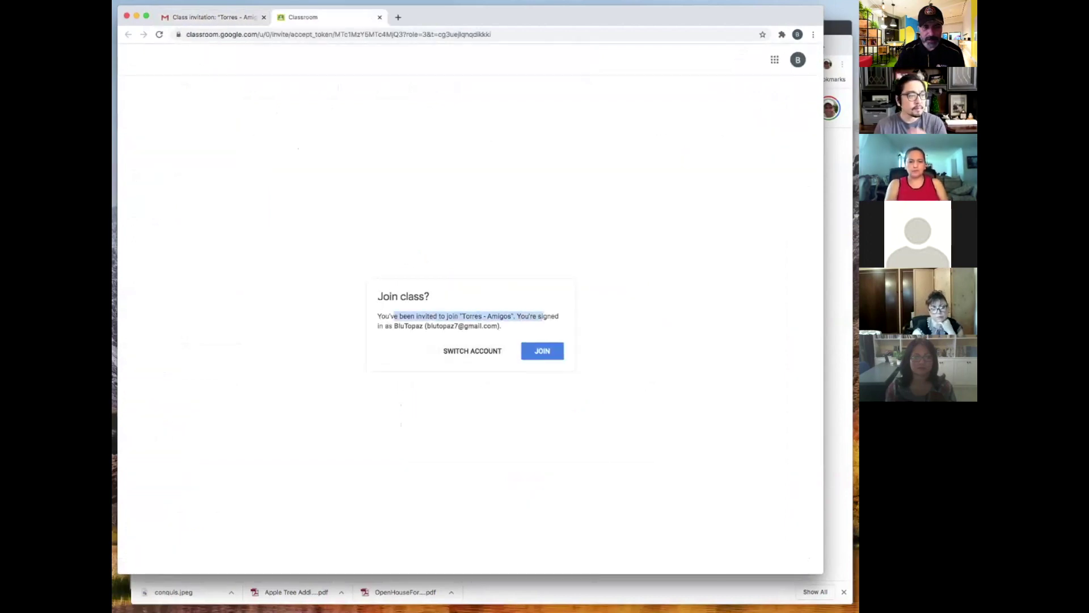
pyautogui.click(542, 351)
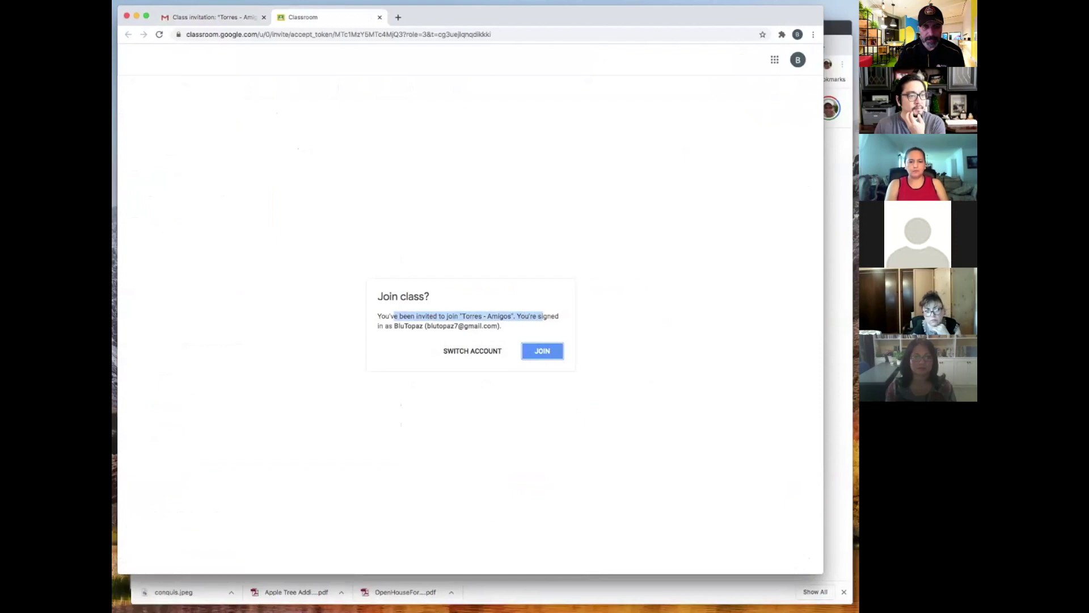
pyautogui.click(472, 351)
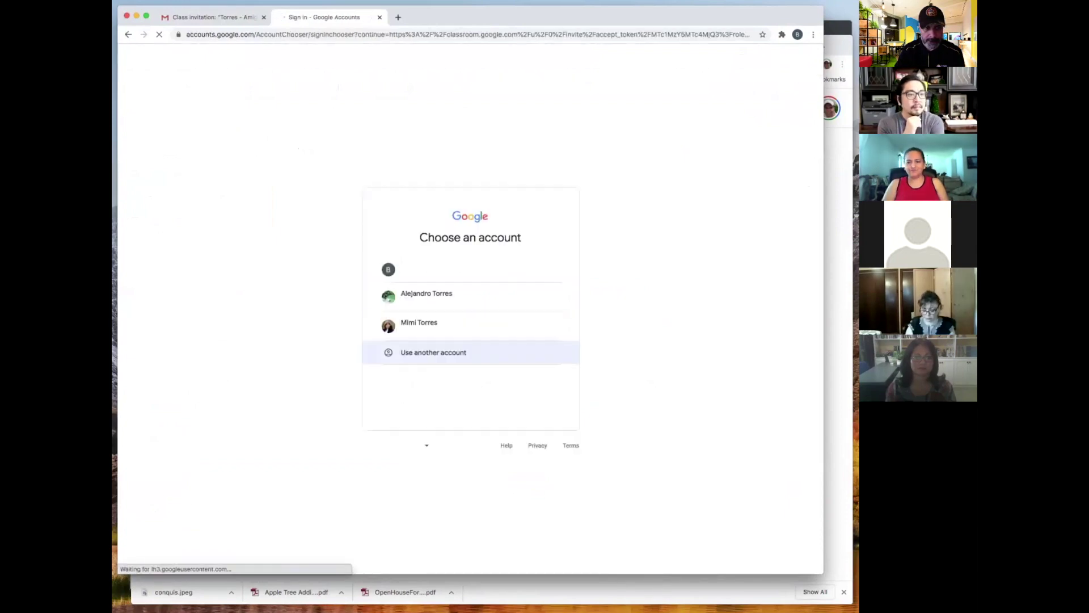
pyautogui.click(427, 297)
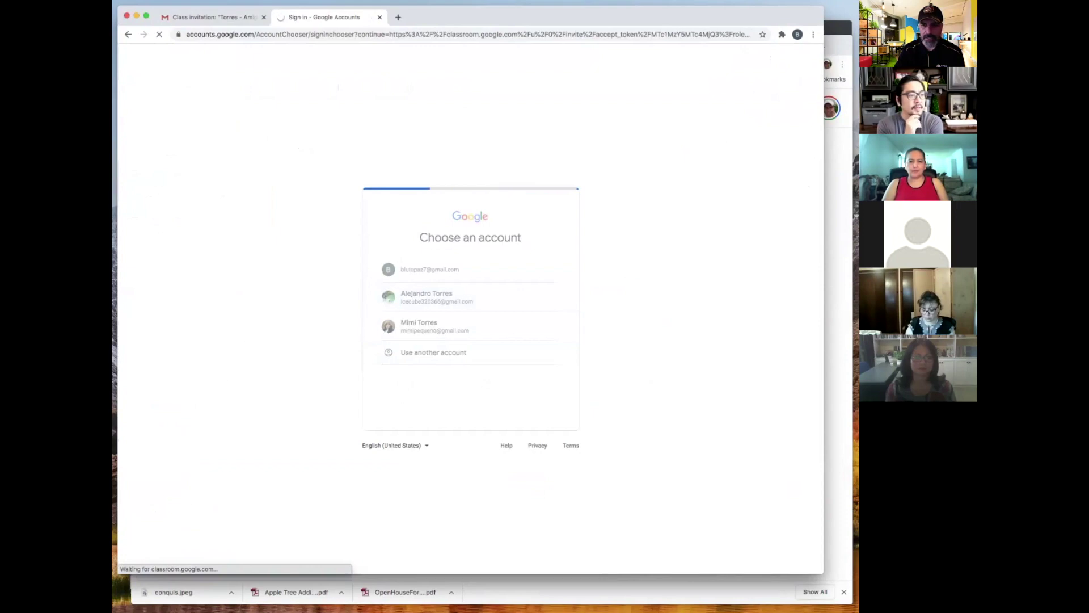
pyautogui.click(542, 351)
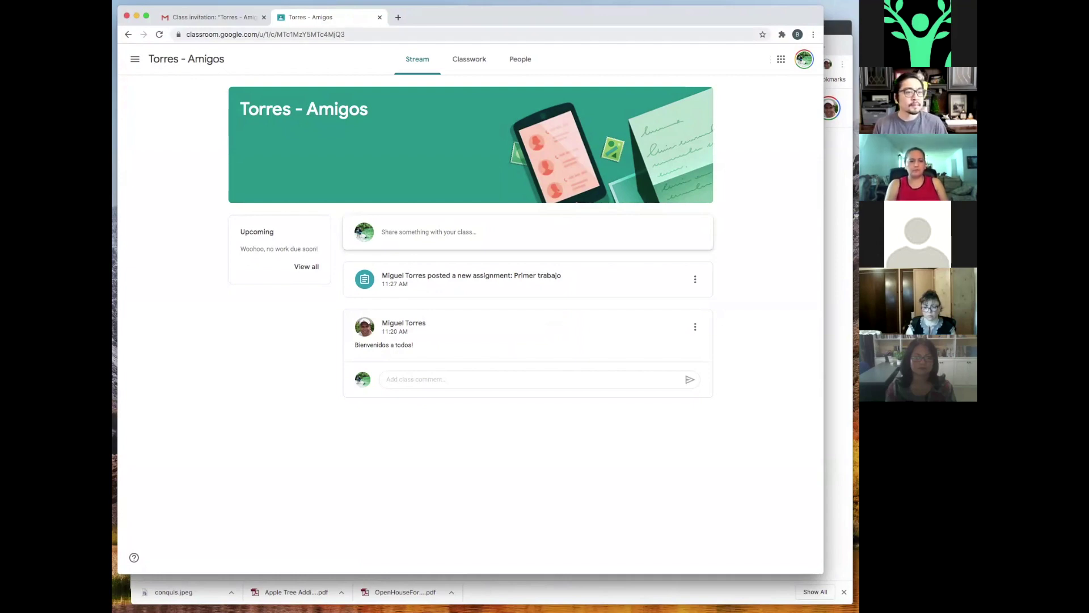
# Leave the joined class stream and bring forward the teacher's People page listing five students.
pyautogui.hotkey('ctrl', 'shift', 'Tab')
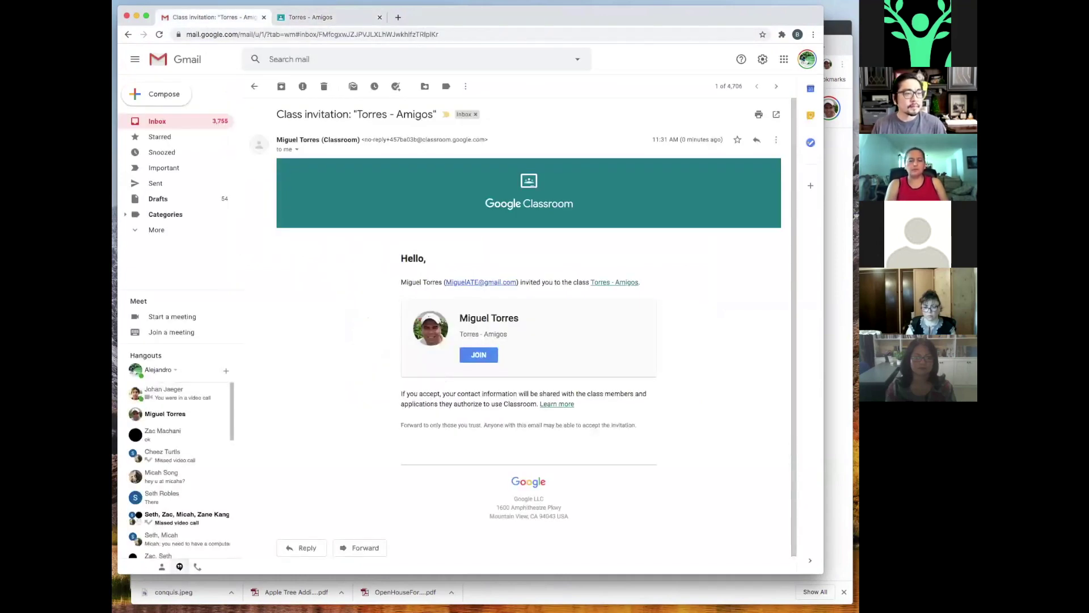
pyautogui.click(318, 17)
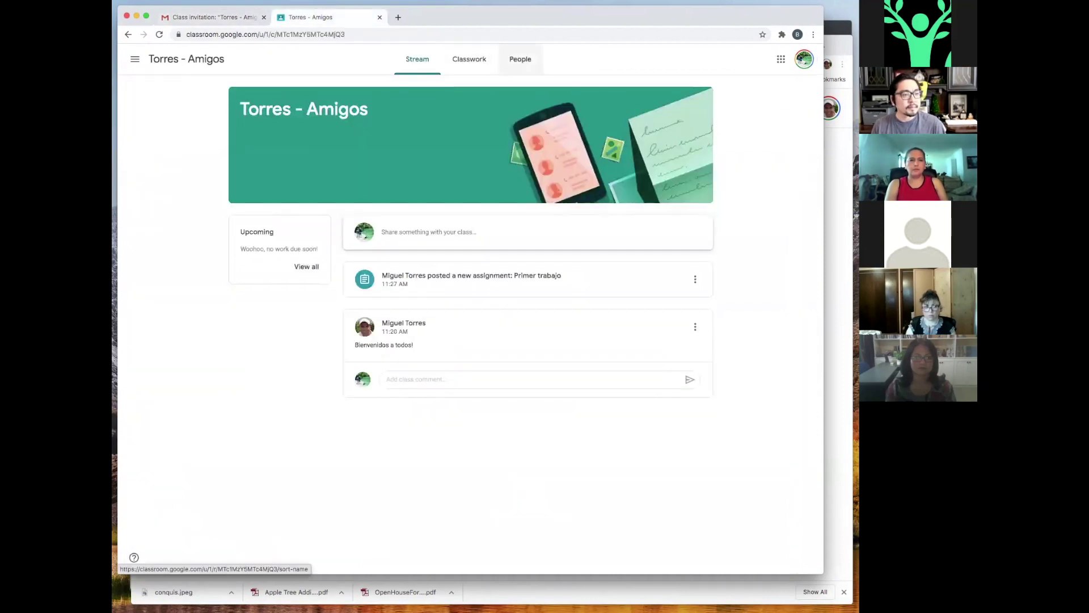
pyautogui.press('super+grave')
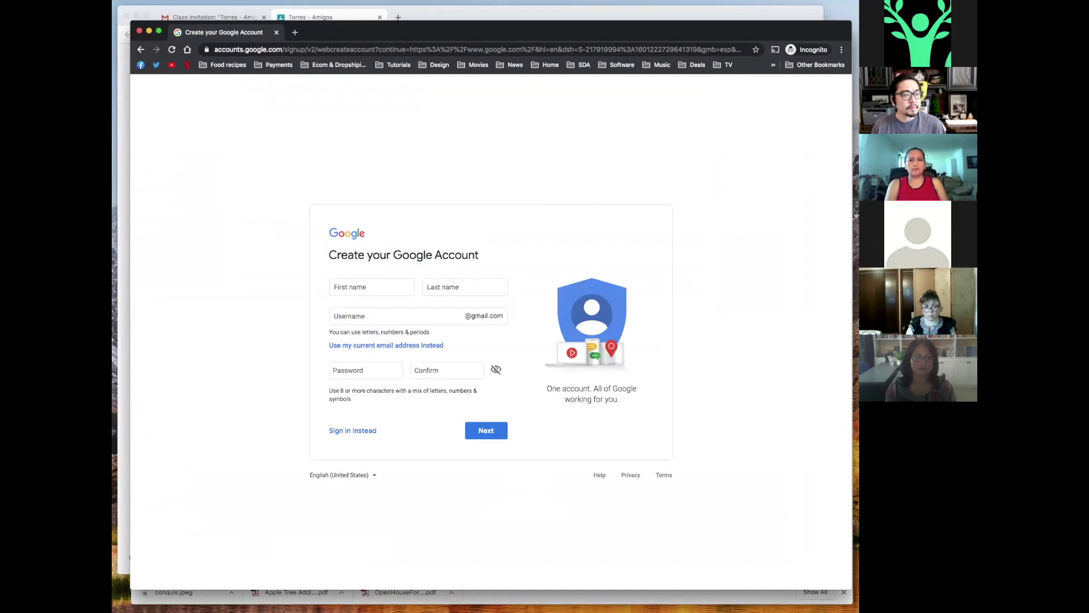
pyautogui.hotkey('ctrl', 'Up')
pyautogui.click(685, 454)
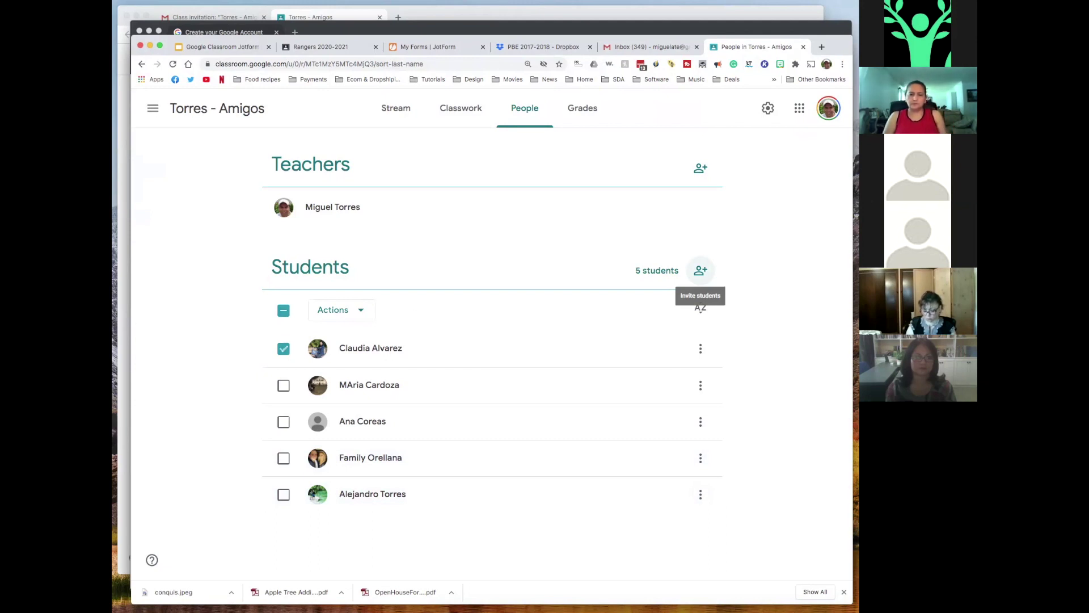
# Copy the Torres - Amigos invite link from the Invite students window, then cancel it.
pyautogui.click(701, 270)
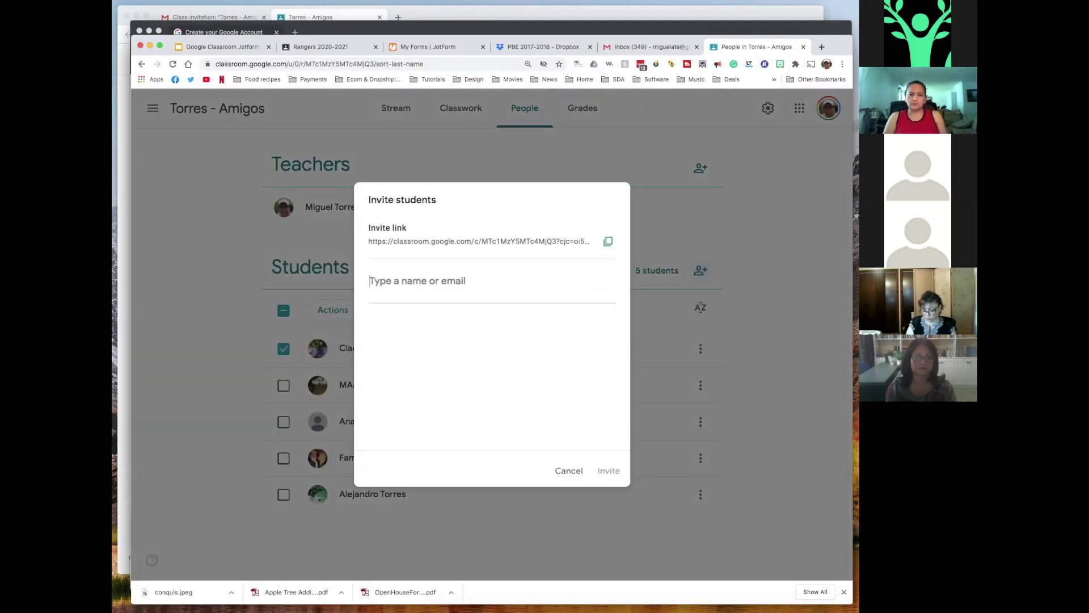
pyautogui.moveTo(368, 241); pyautogui.dragTo(581, 241)
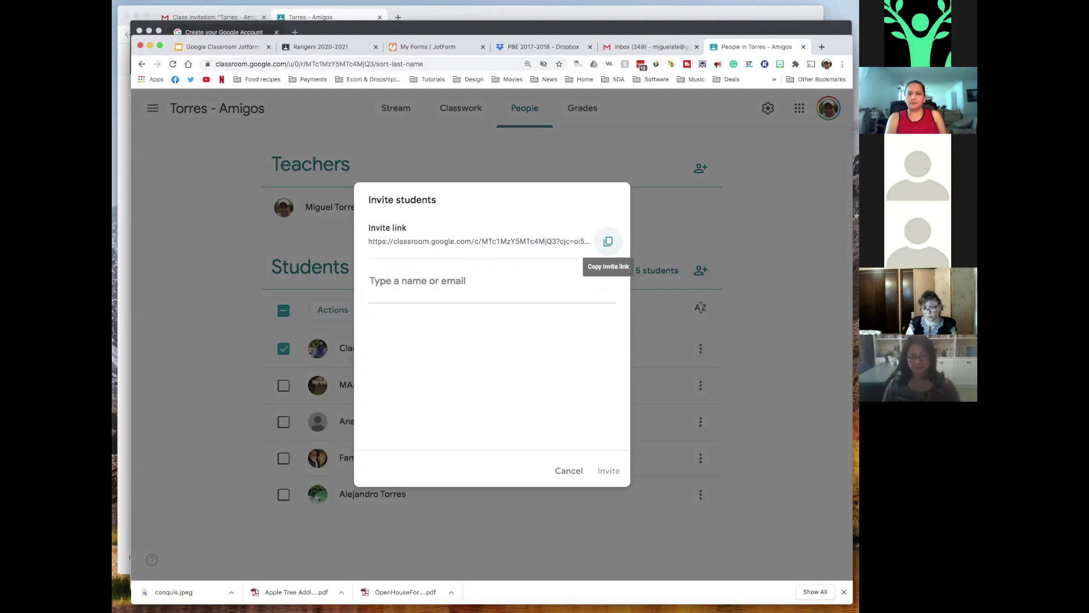
pyautogui.click(608, 241)
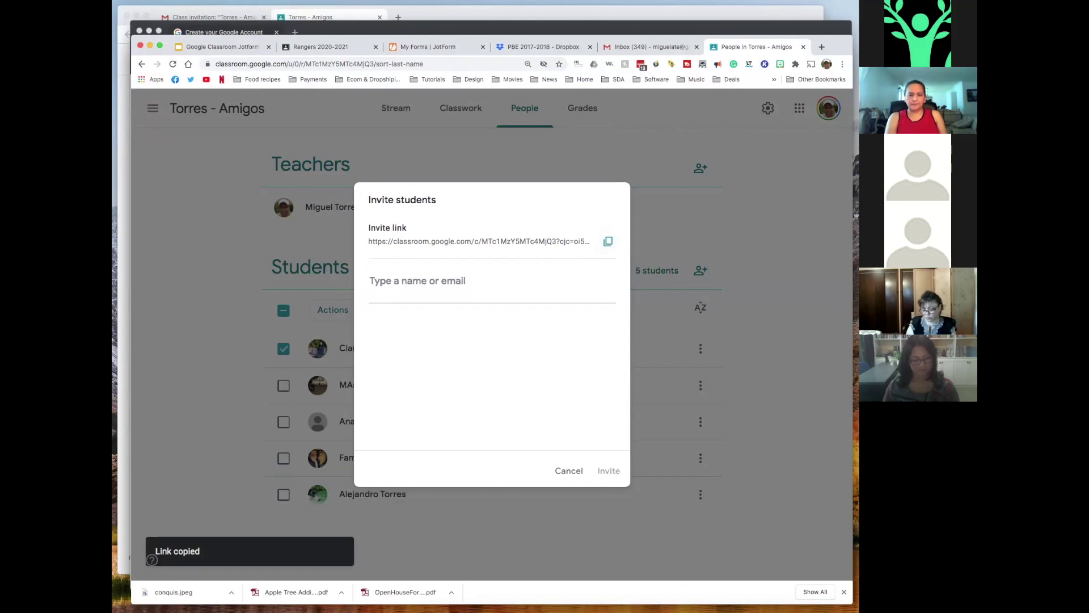
pyautogui.click(569, 471)
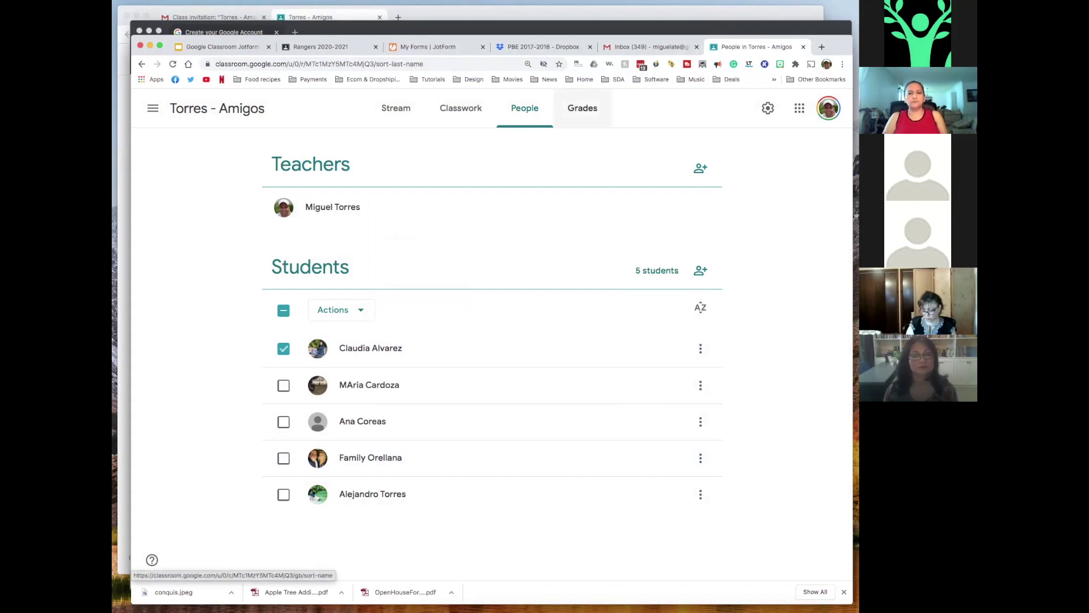
# Browse the class Grades, People and Classwork pages, then return to the student's class window.
pyautogui.click(583, 108)
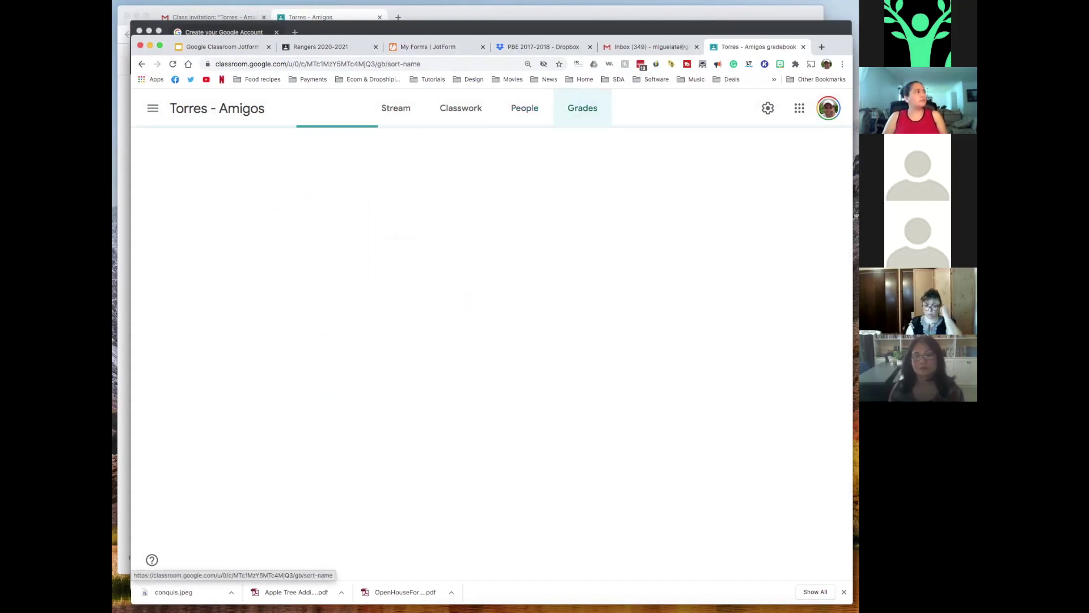
pyautogui.click(524, 108)
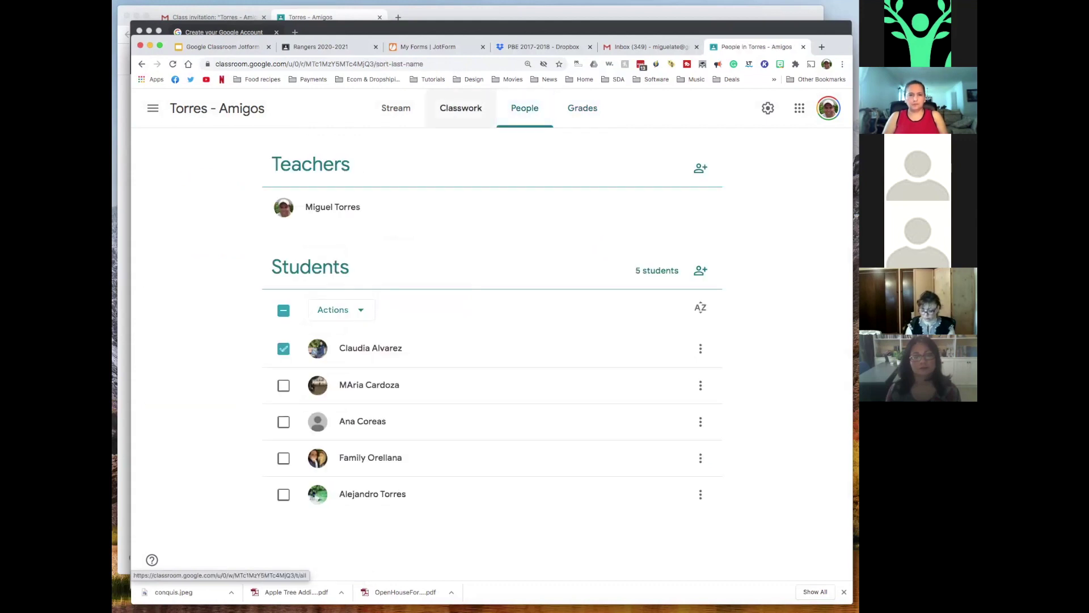
pyautogui.click(461, 108)
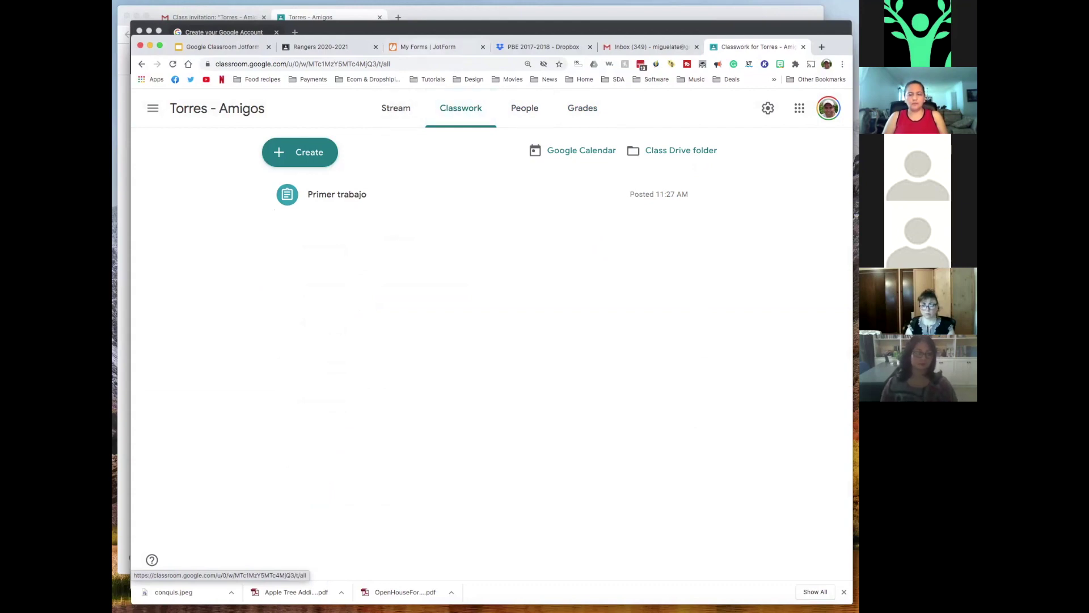
pyautogui.press('F11')
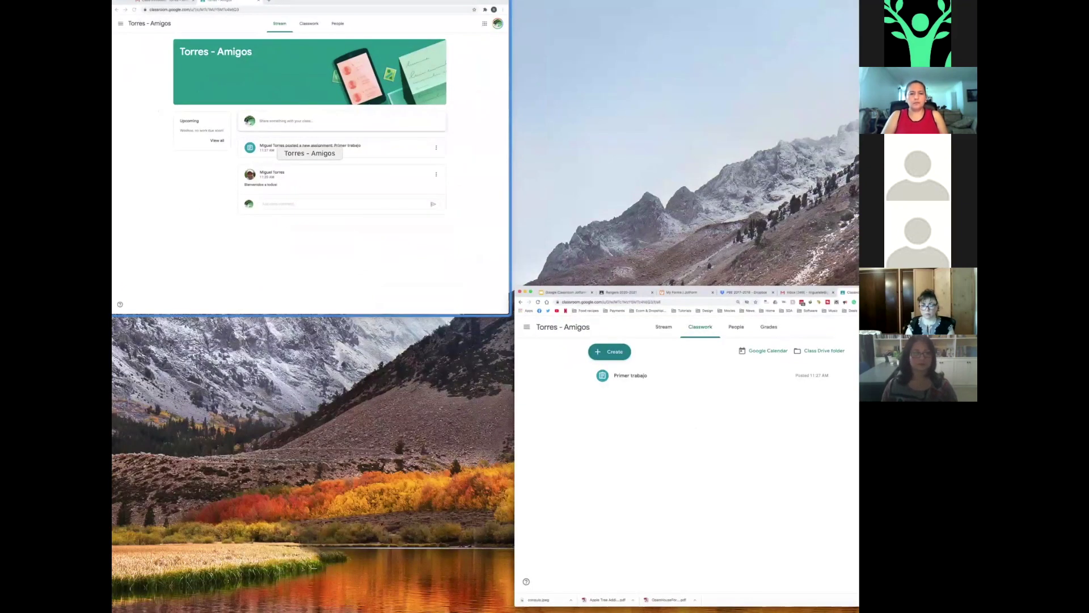
pyautogui.press('F11')
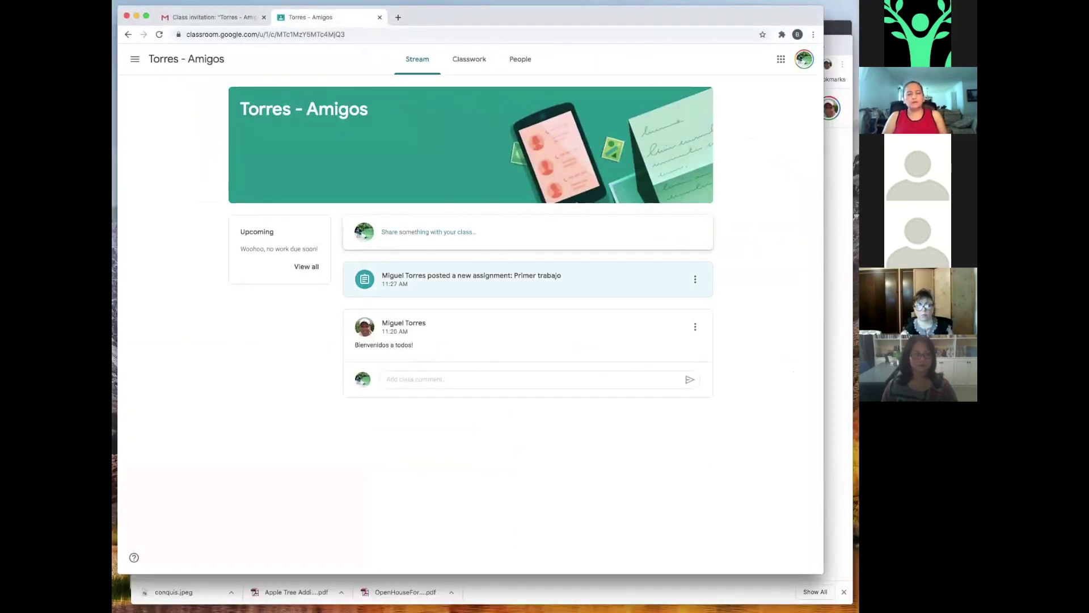
# Open Primer trabajo as the student, dismiss the private comments tip, and check the attached Slides copy.
pyautogui.click(471, 279)
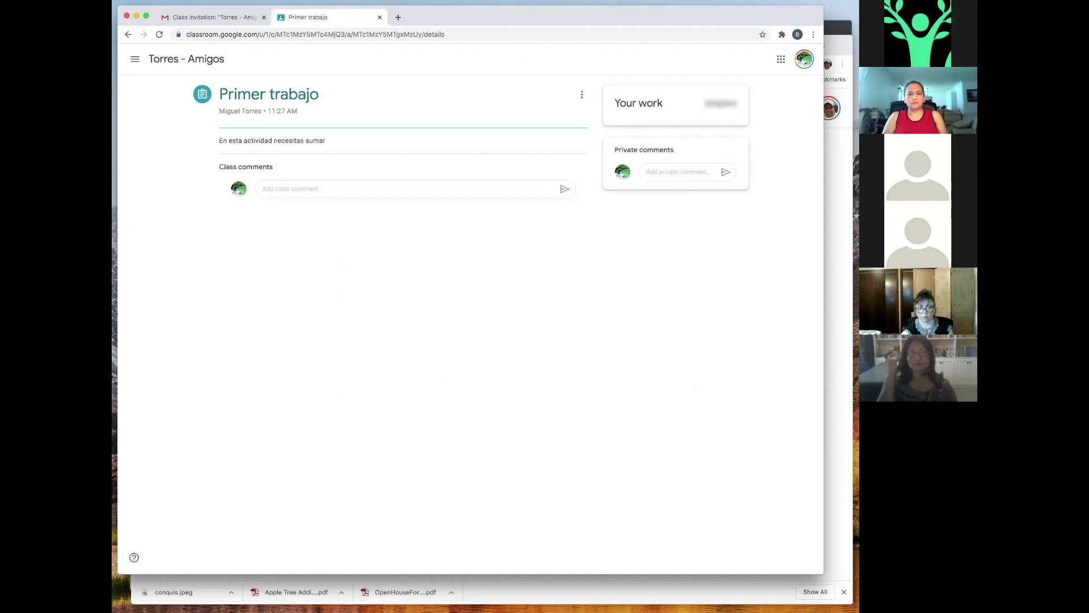
pyautogui.press('super+bracketleft')
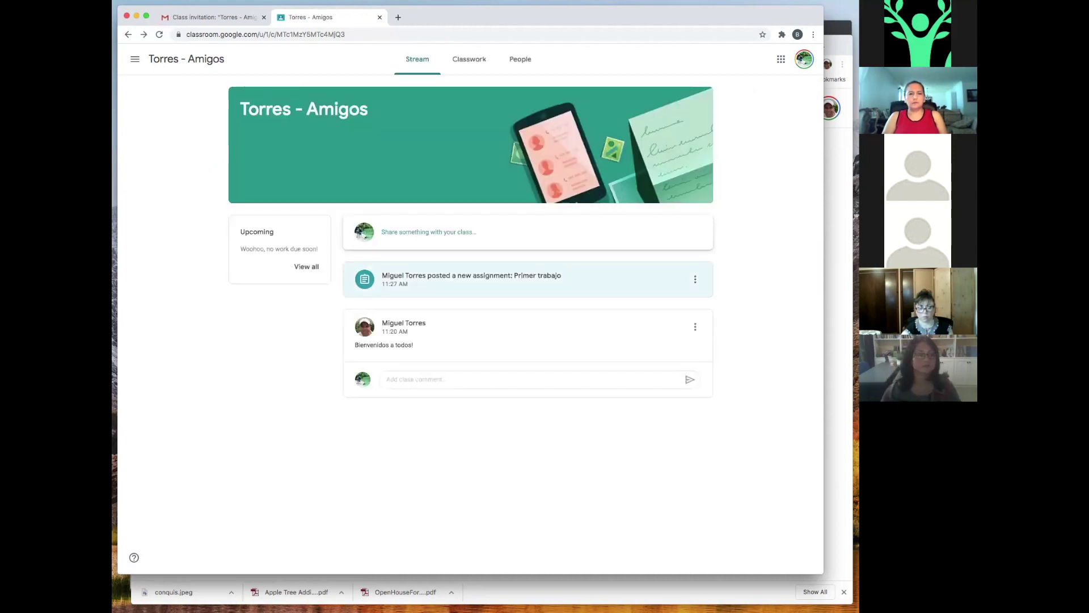
pyautogui.press('super+bracketright')
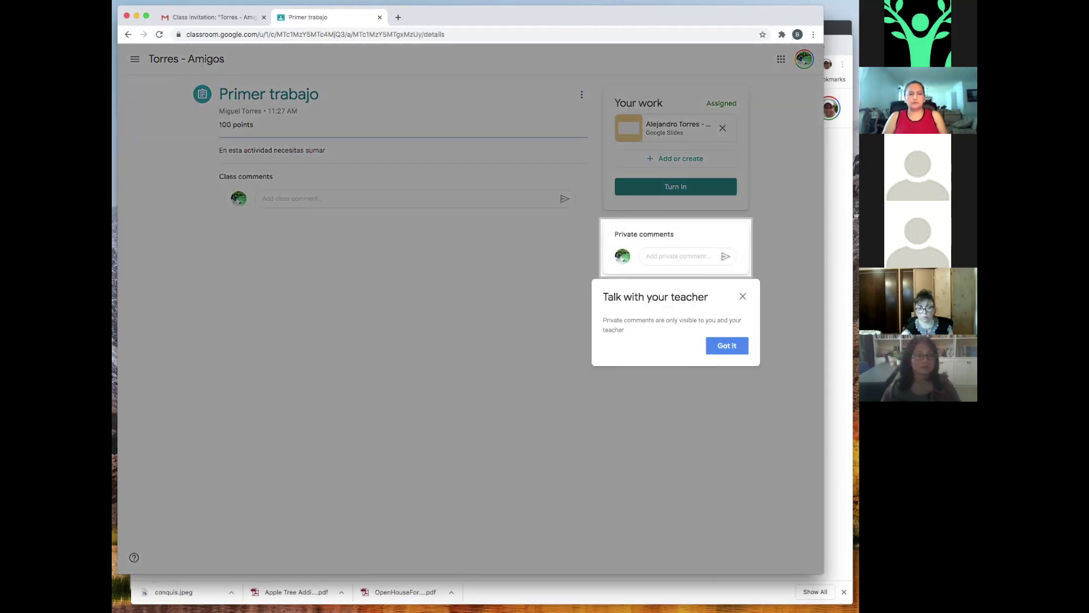
pyautogui.press('Return')
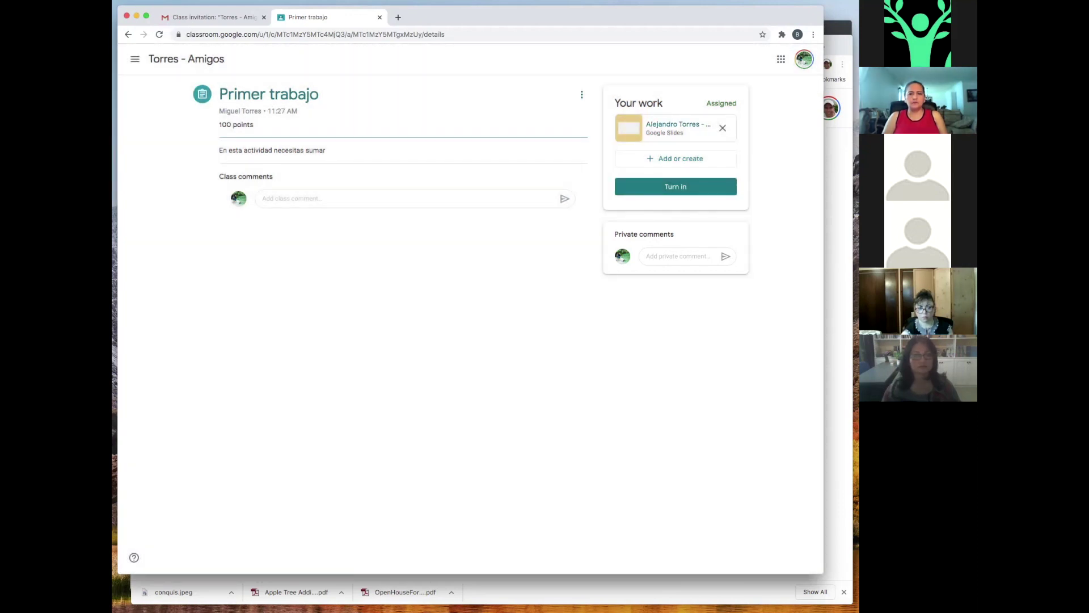
pyautogui.moveTo(615, 103); pyautogui.dragTo(737, 103)
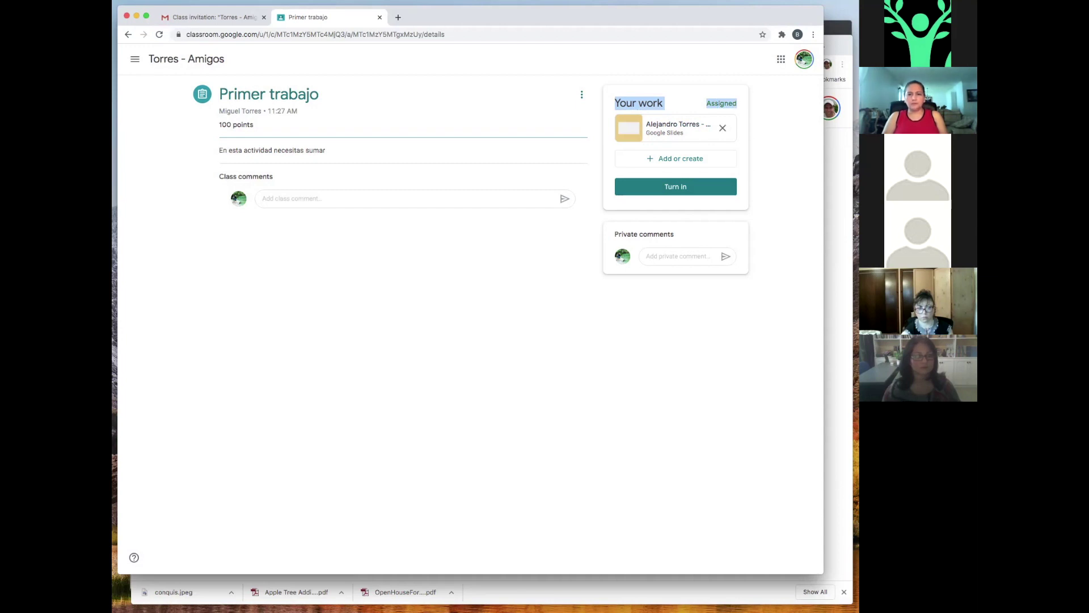
pyautogui.click(673, 124)
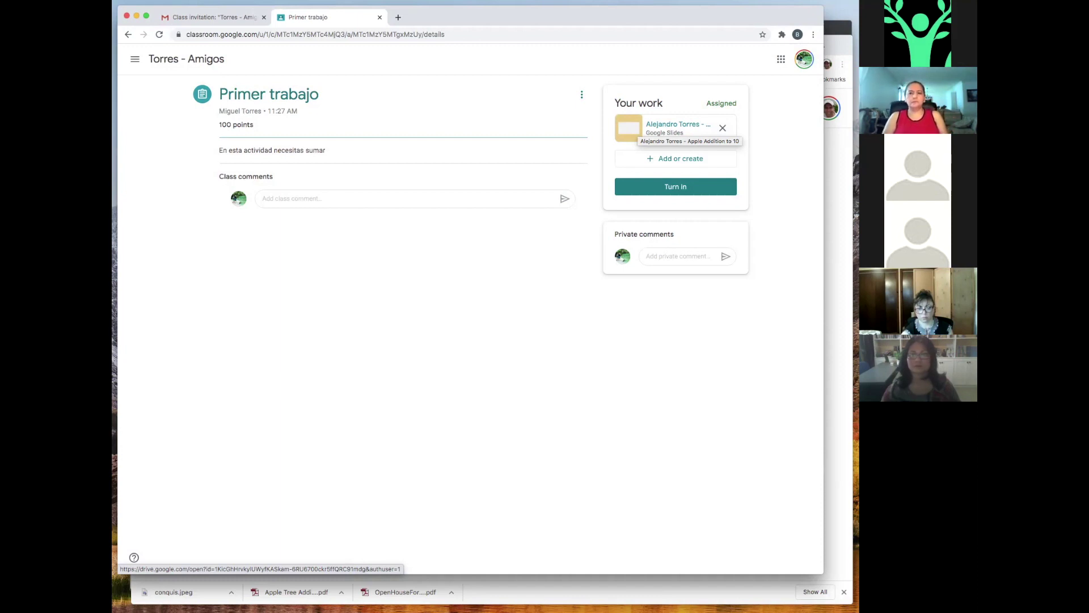
pyautogui.click(672, 125)
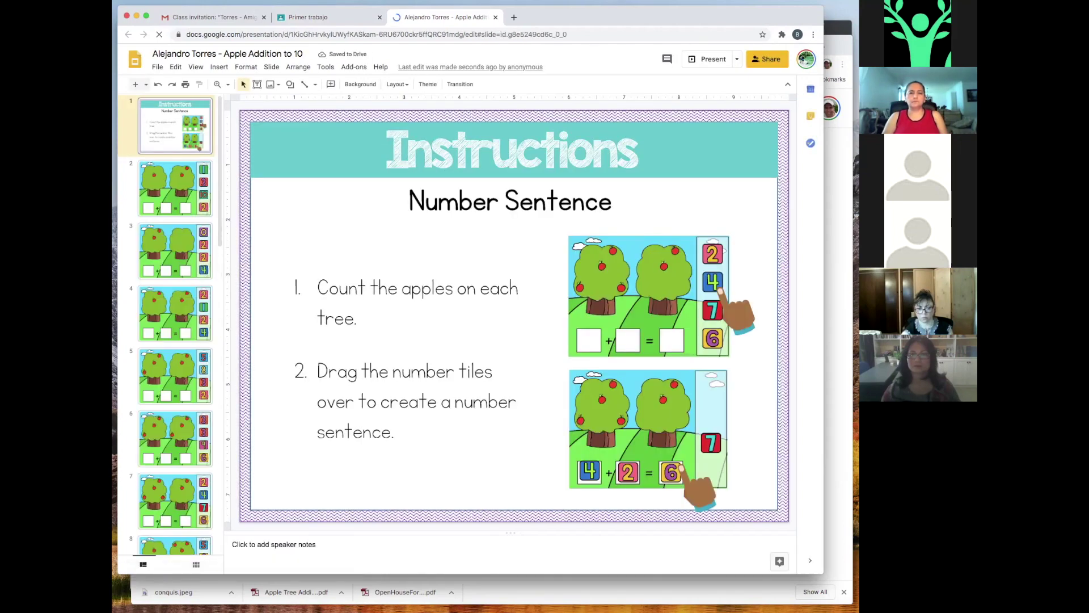
# Read the Instructions slide of Apple Addition to 10, then move to slide 2 with the apple trees.
pyautogui.click(176, 188)
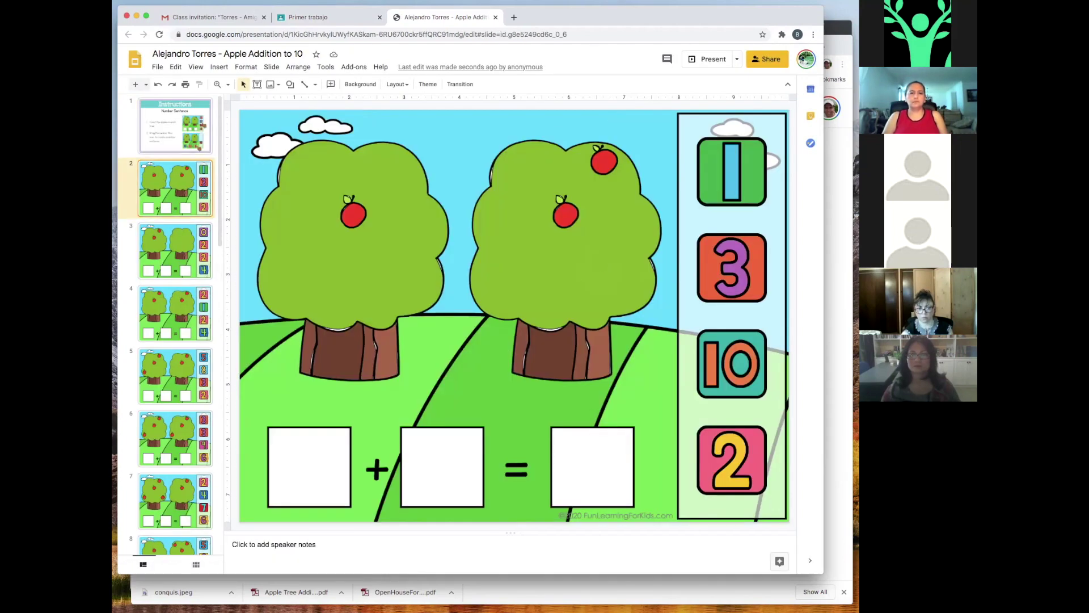
pyautogui.click(176, 125)
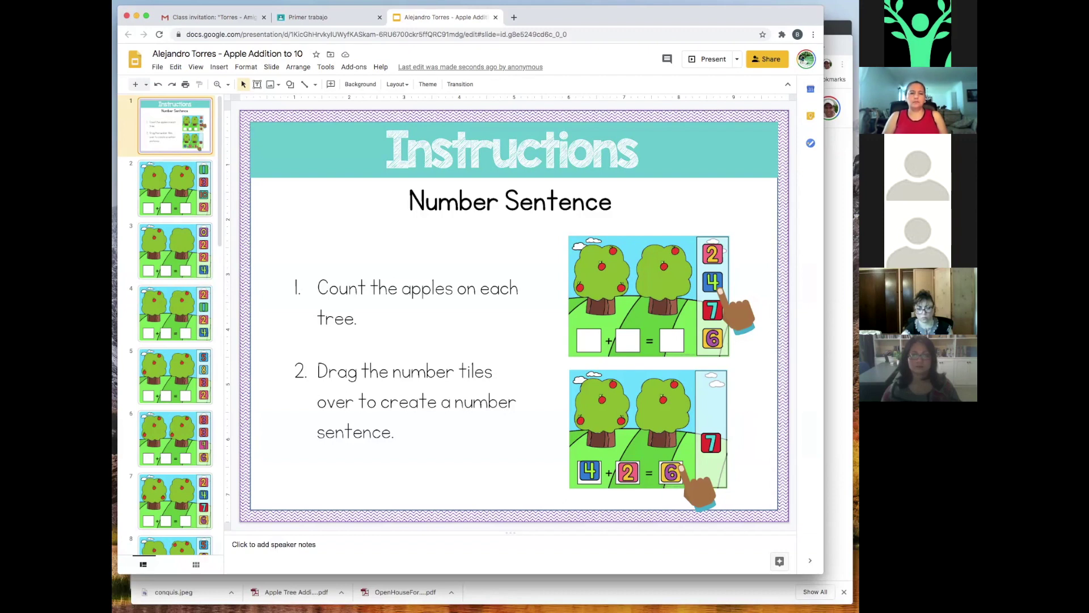
pyautogui.click(176, 188)
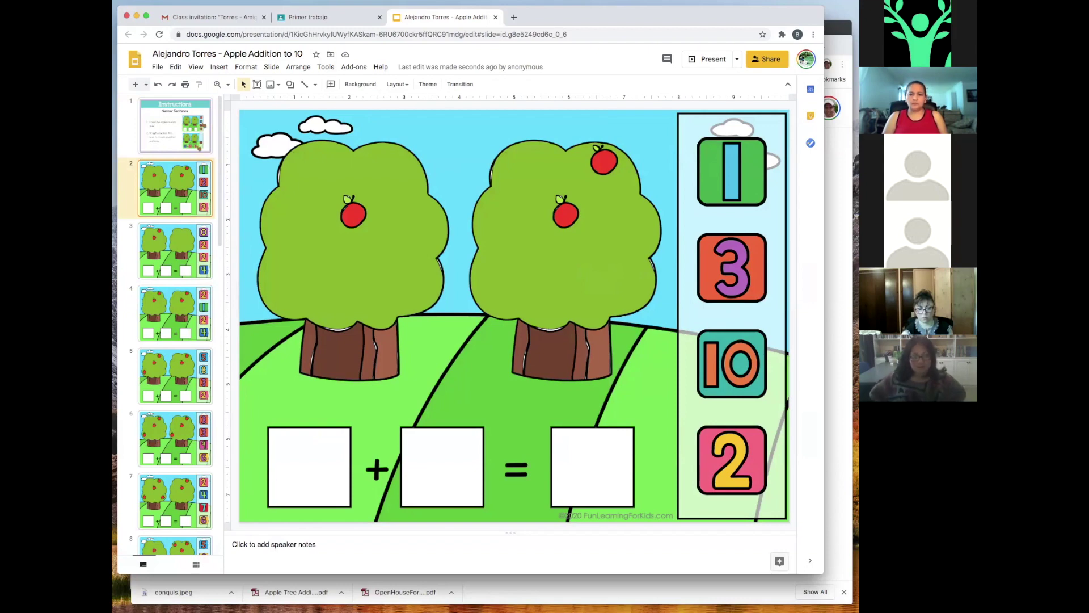
# Drag the 1, 2 and 3 tiles into the answer boxes so slide 2 reads 1 + 2 = 3.
pyautogui.click(732, 172)
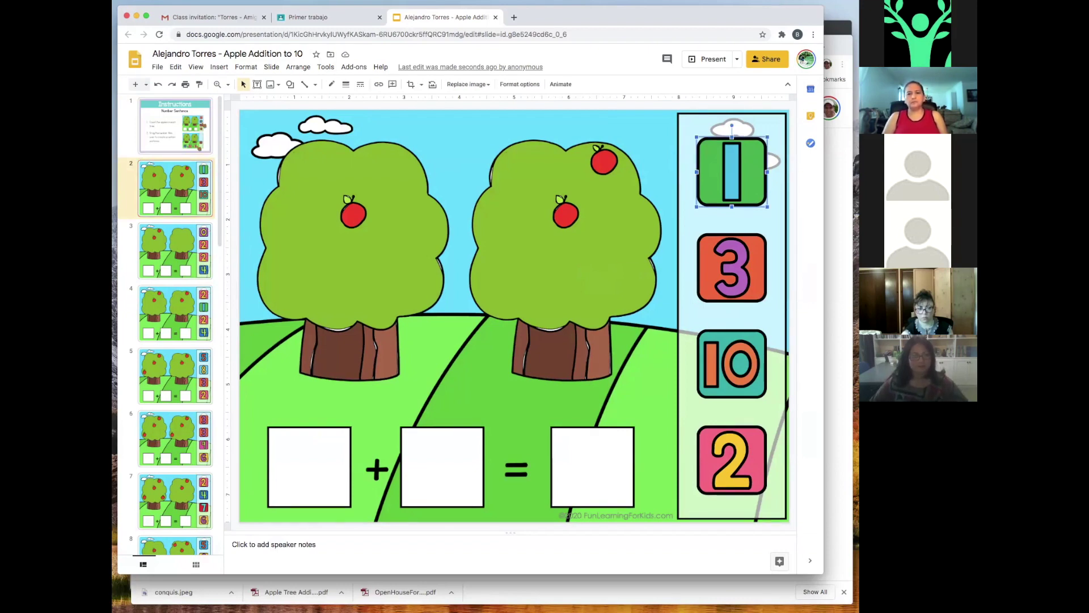
pyautogui.moveTo(452, 382); pyautogui.dragTo(309, 467)
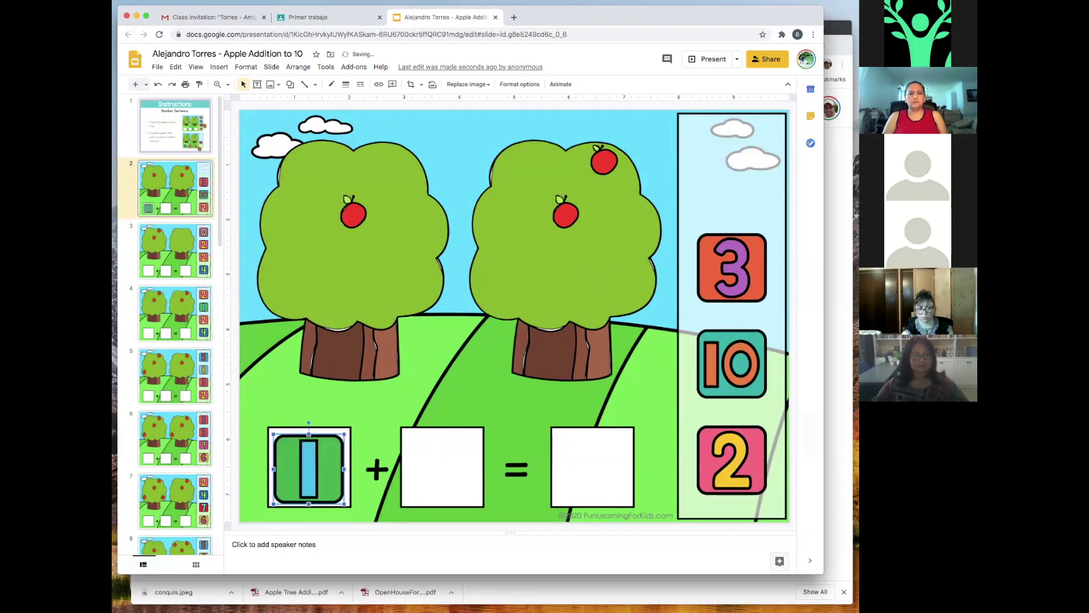
pyautogui.press('Escape')
pyautogui.moveTo(732, 460); pyautogui.dragTo(442, 466)
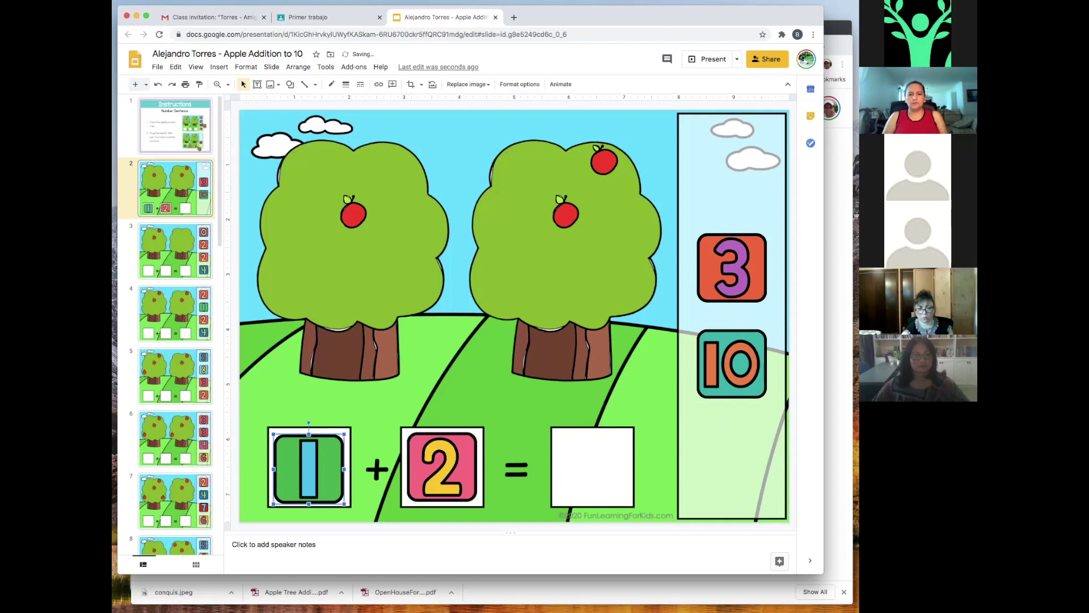
pyautogui.moveTo(732, 267); pyautogui.dragTo(592, 467)
pyautogui.press('Escape')
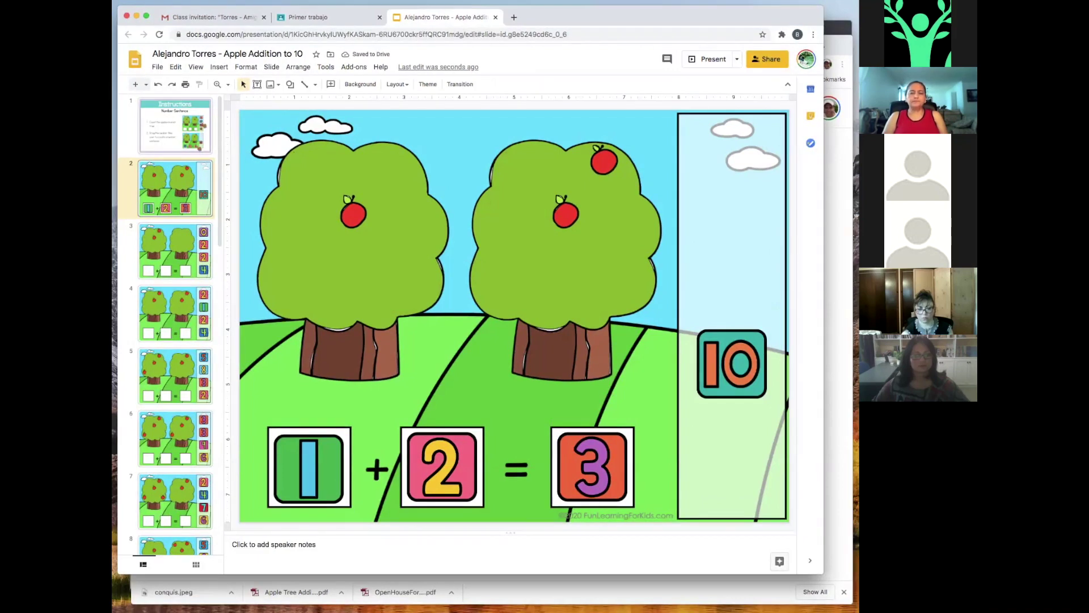
# Look through slides 3 and 4, return to finished slide 2, then go back to the Primer trabajo tab.
pyautogui.press('Down')
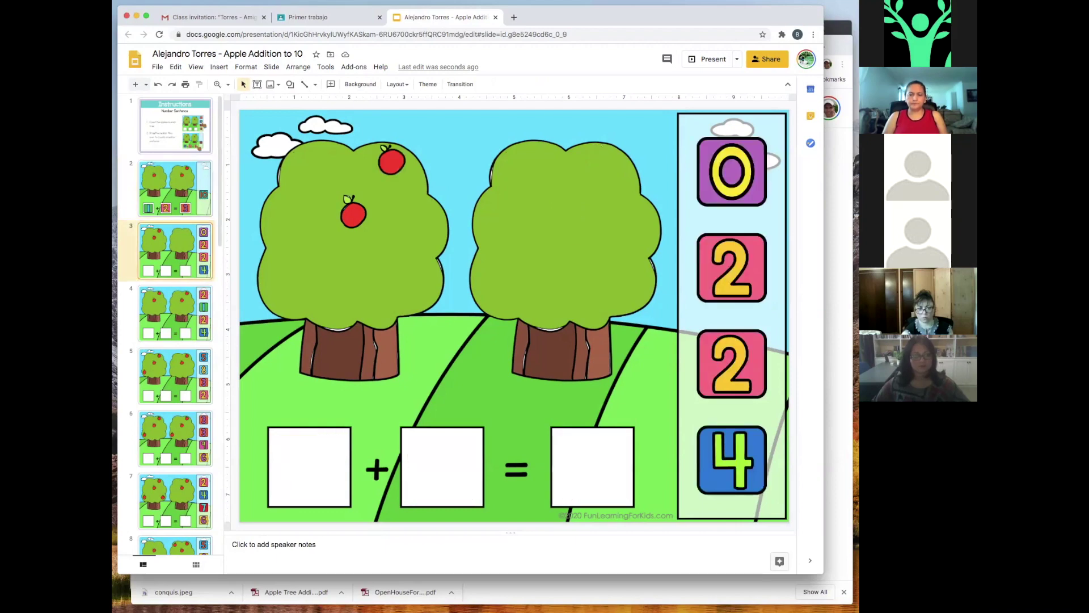
pyautogui.press('Down')
pyautogui.press('Down')
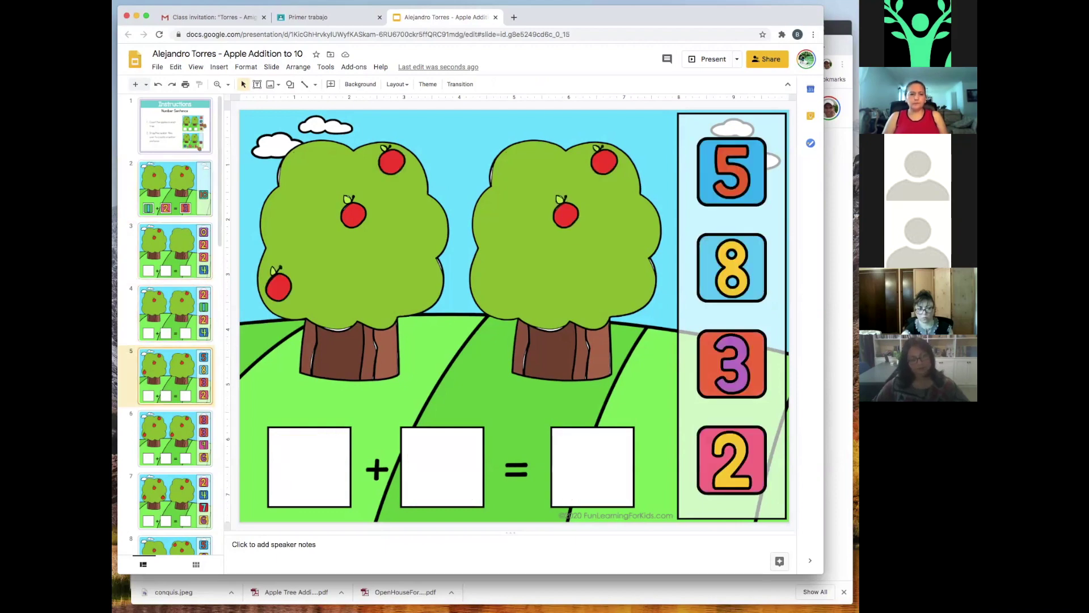
pyautogui.press('Up')
pyautogui.press('Up')
pyautogui.press('Up')
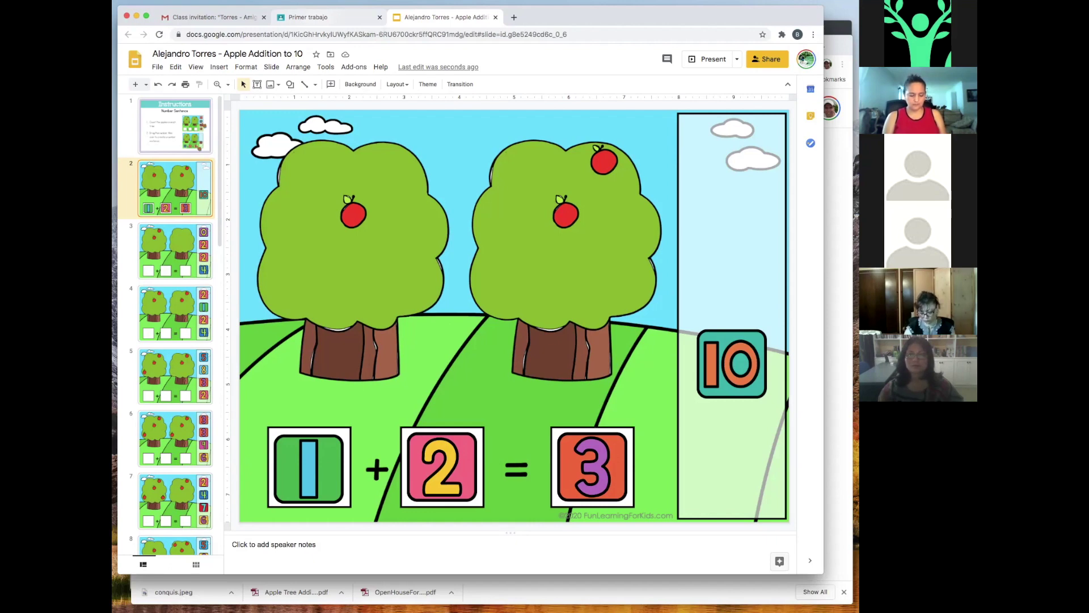
pyautogui.click(308, 17)
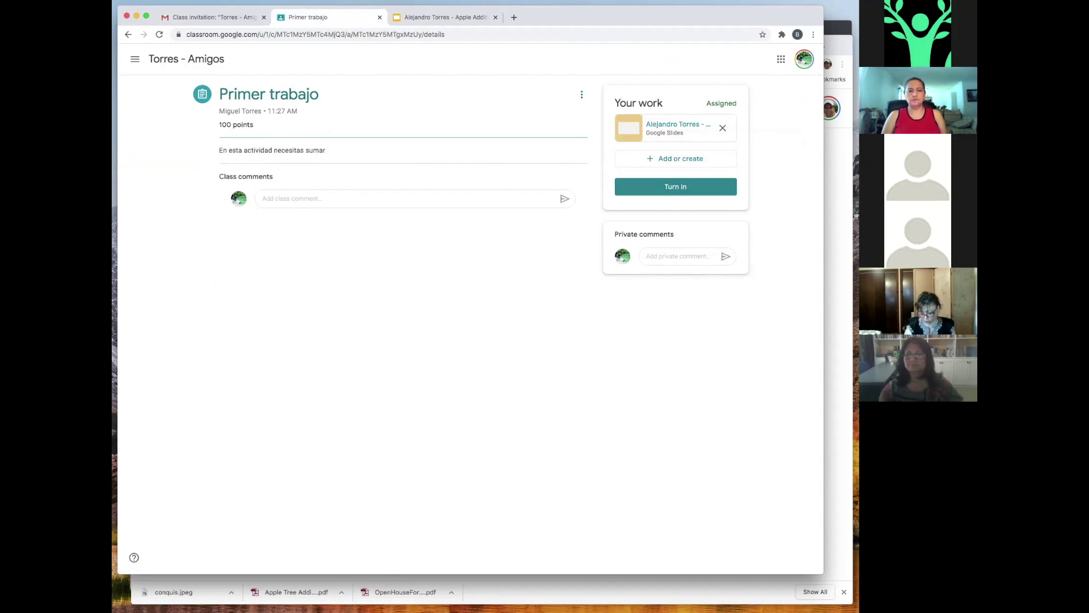
# Turn in Primer trabajo and confirm, so its Your work status reads Turned in.
pyautogui.click(676, 187)
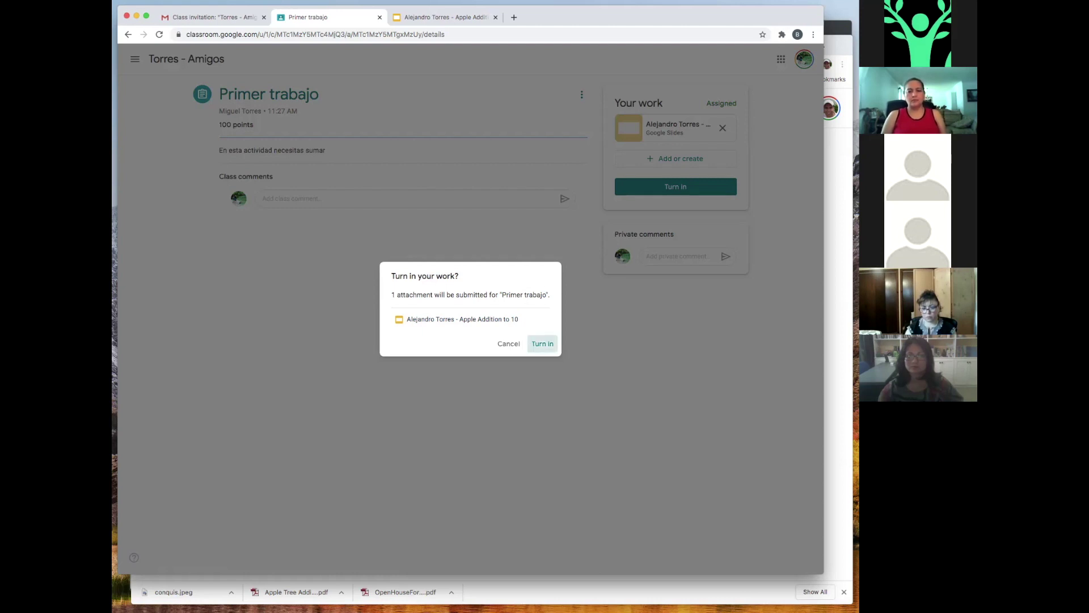
pyautogui.click(543, 344)
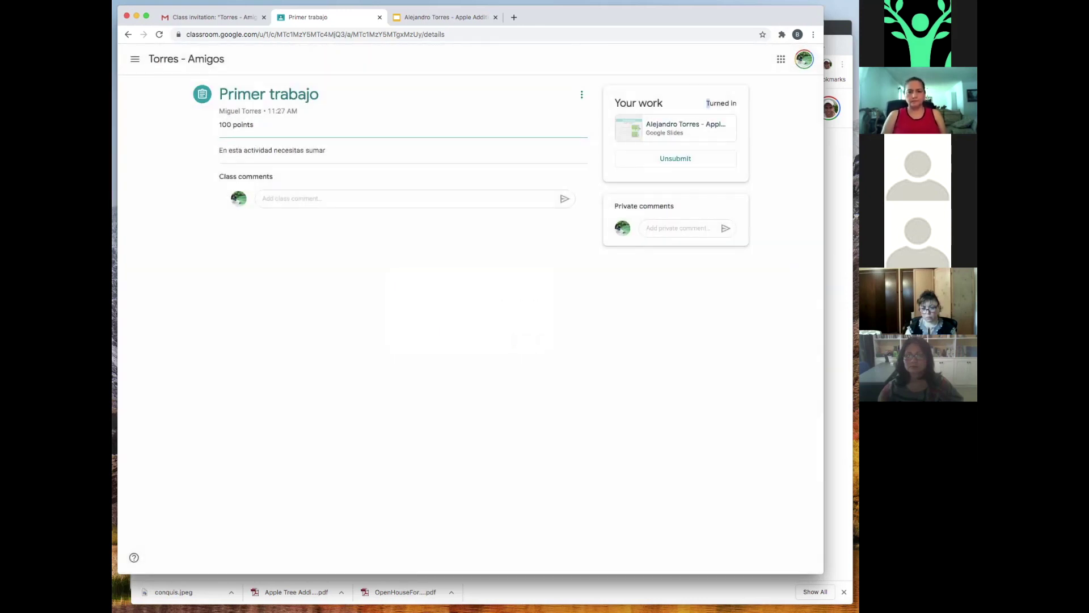
pyautogui.moveTo(708, 103); pyautogui.dragTo(737, 103)
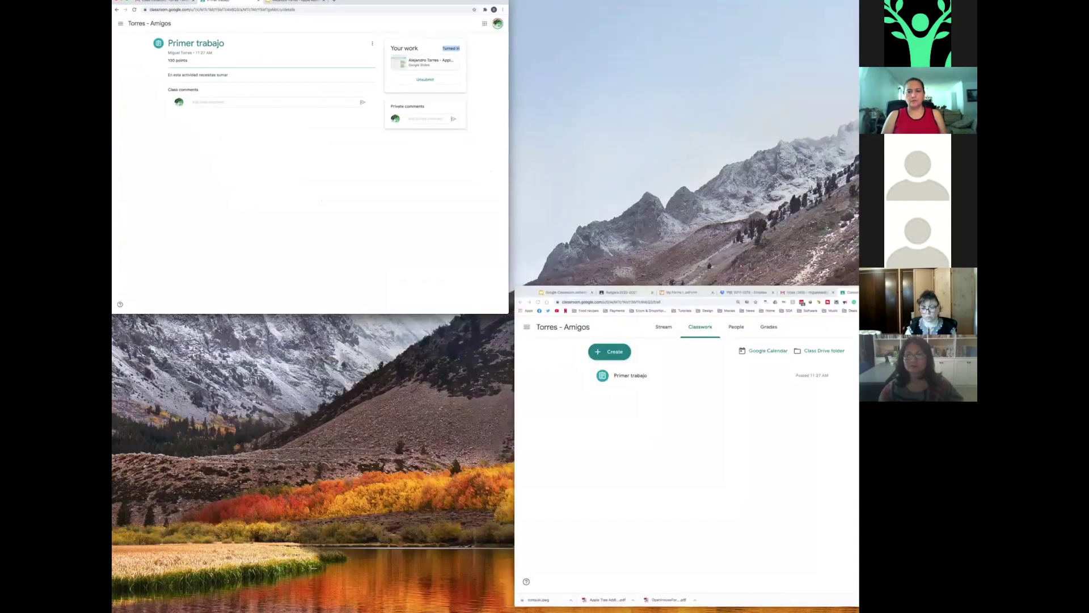
# In the teacher's window, expand Primer trabajo on Classwork to see 2 Turned in and 3 Assigned.
pyautogui.click(627, 260)
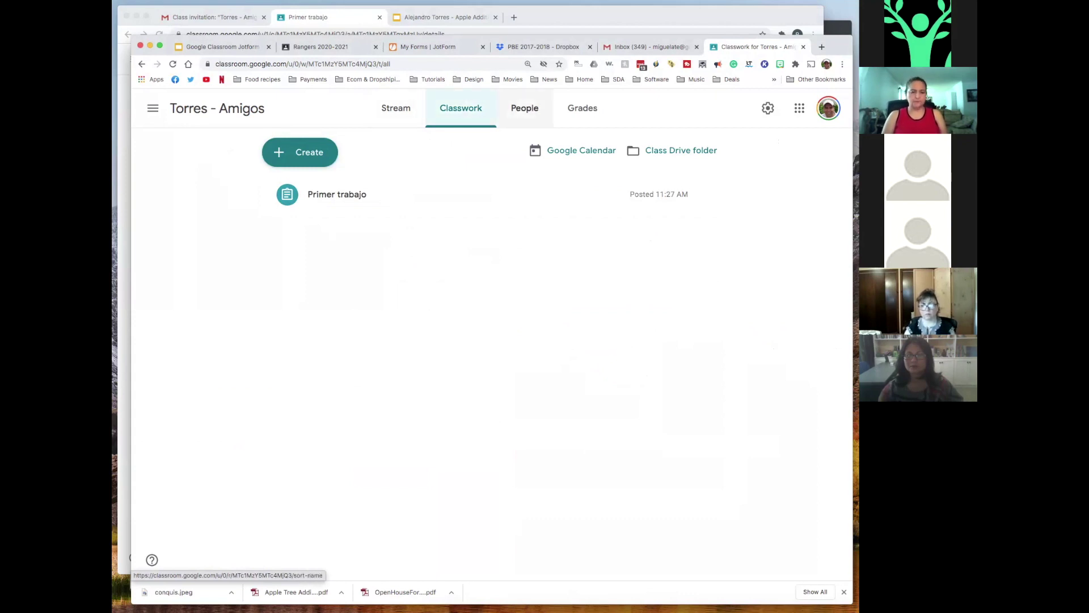
pyautogui.click(524, 108)
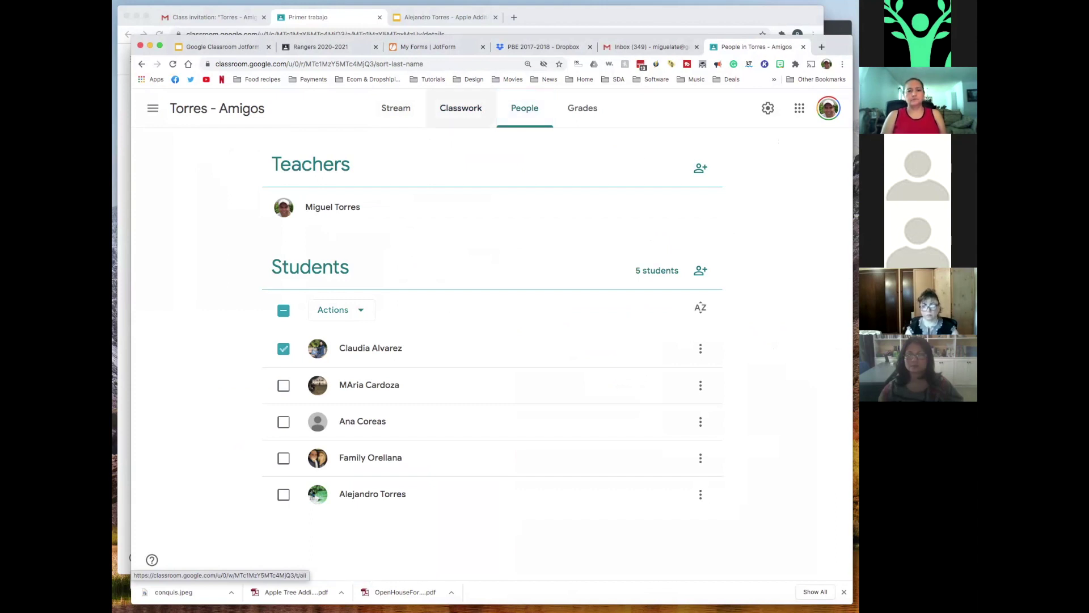
pyautogui.click(461, 108)
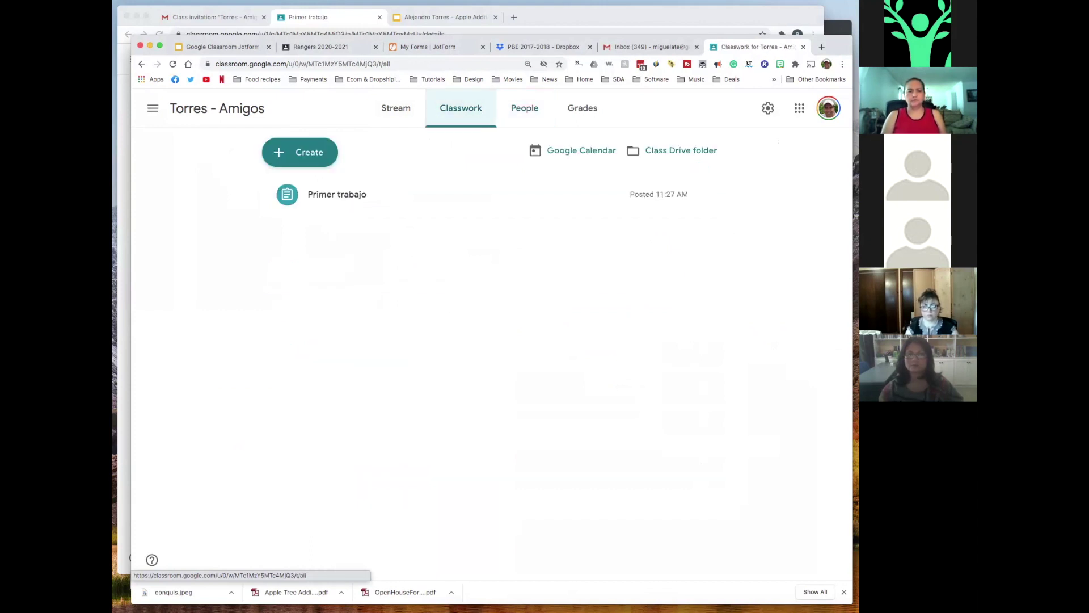
pyautogui.click(454, 194)
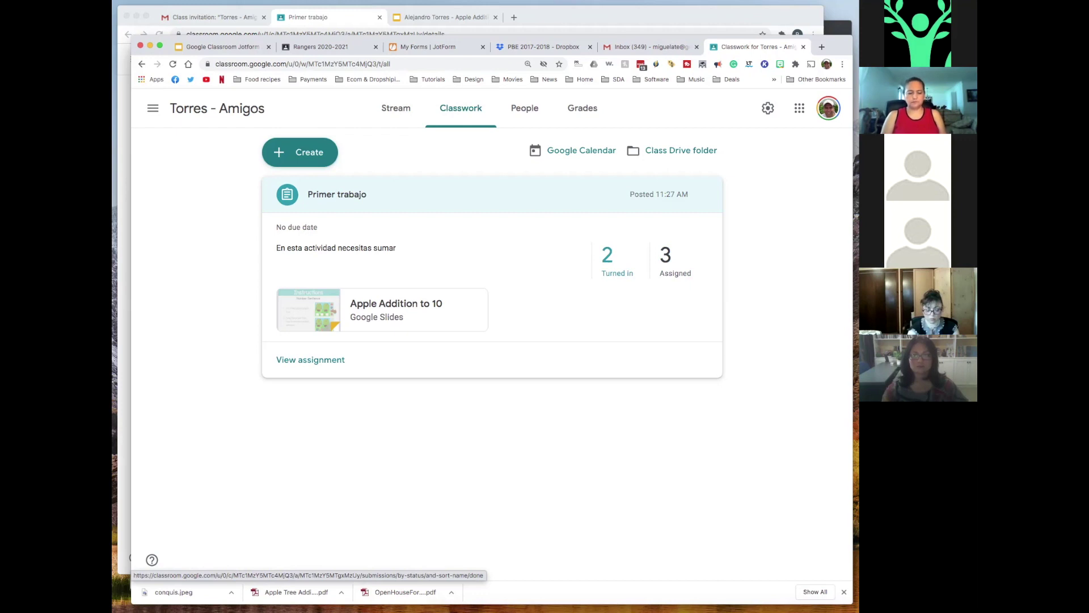
# Review the turned-in Student work and Instructions, then open a submitted Apple Addition file for grading.
pyautogui.click(607, 258)
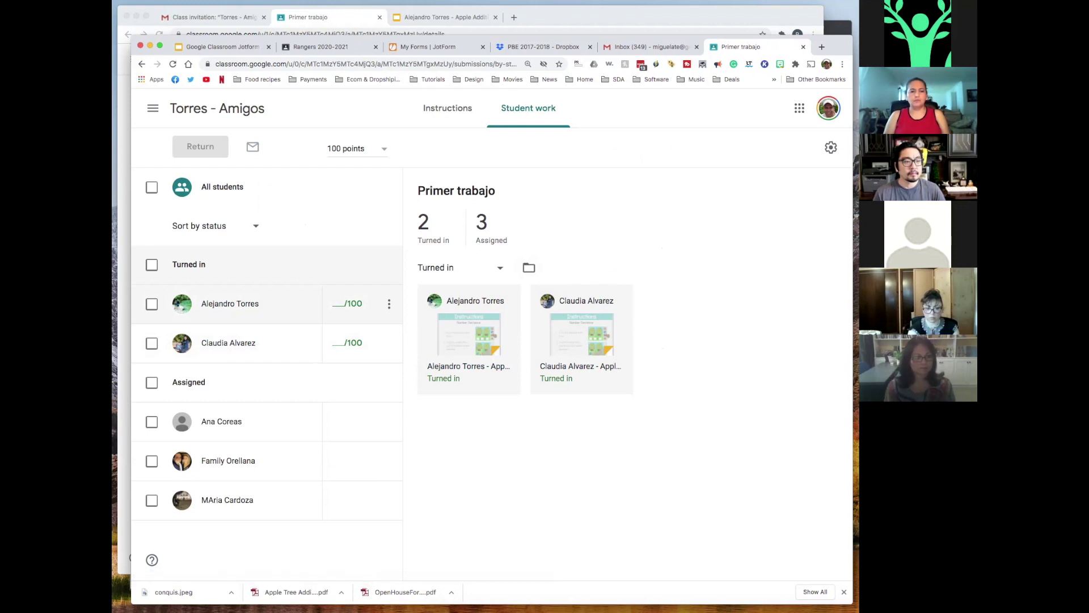
pyautogui.click(230, 304)
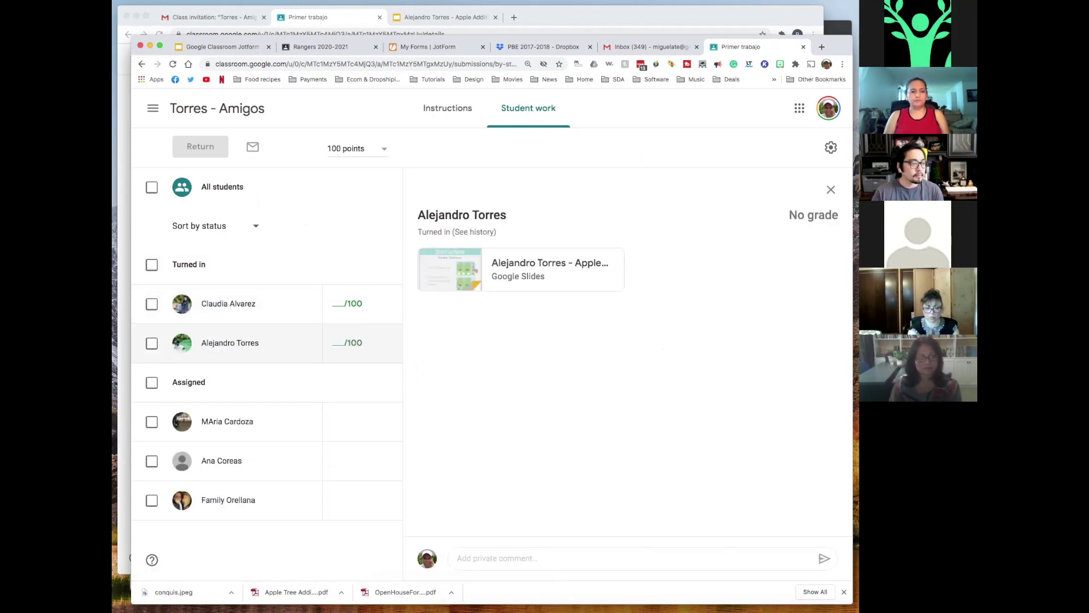
pyautogui.click(448, 108)
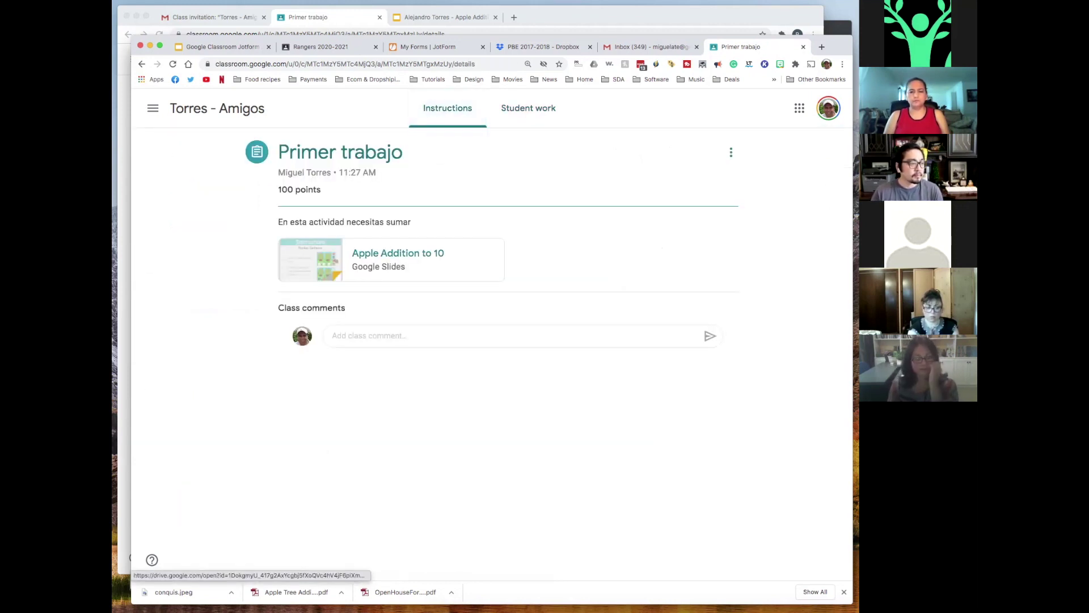
pyautogui.click(528, 108)
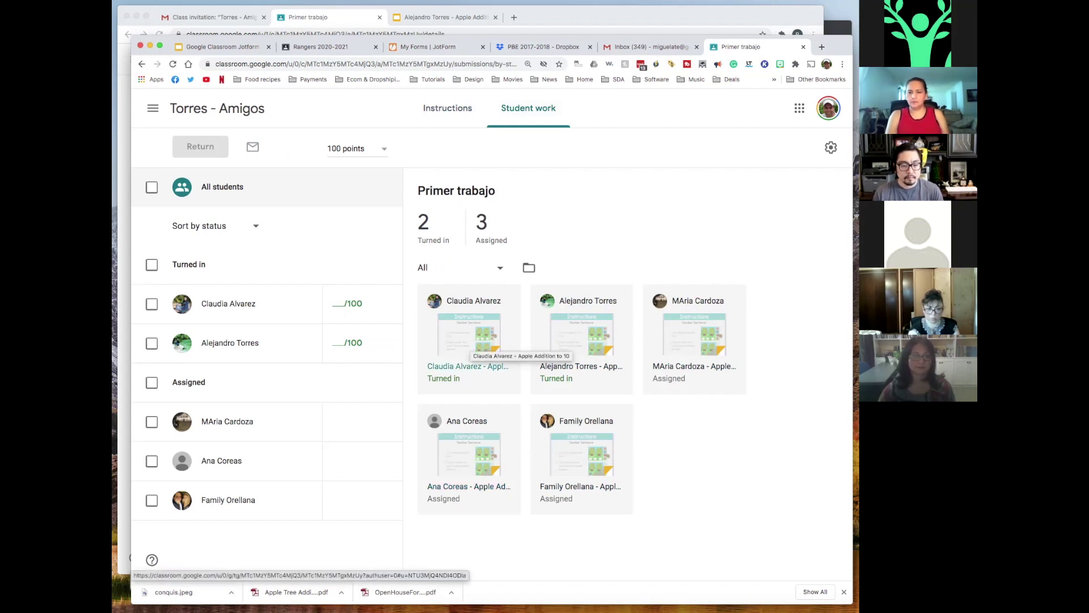
pyautogui.click(468, 366)
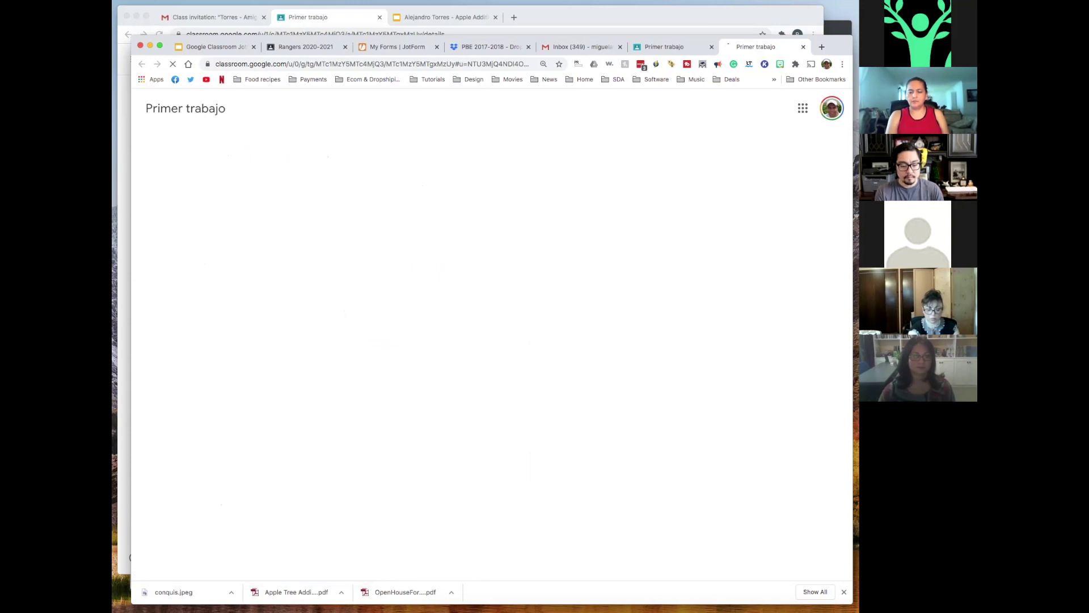
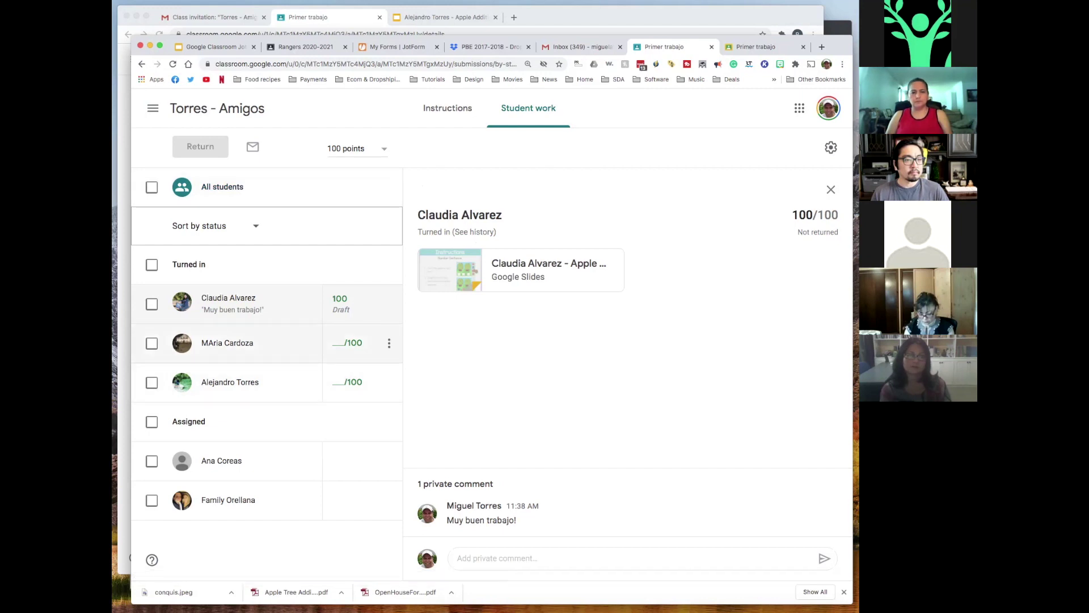
# Give the other two turned-in students draft grades of 100 and select the whole Turned in group.
pyautogui.click(340, 343)
pyautogui.write('100')
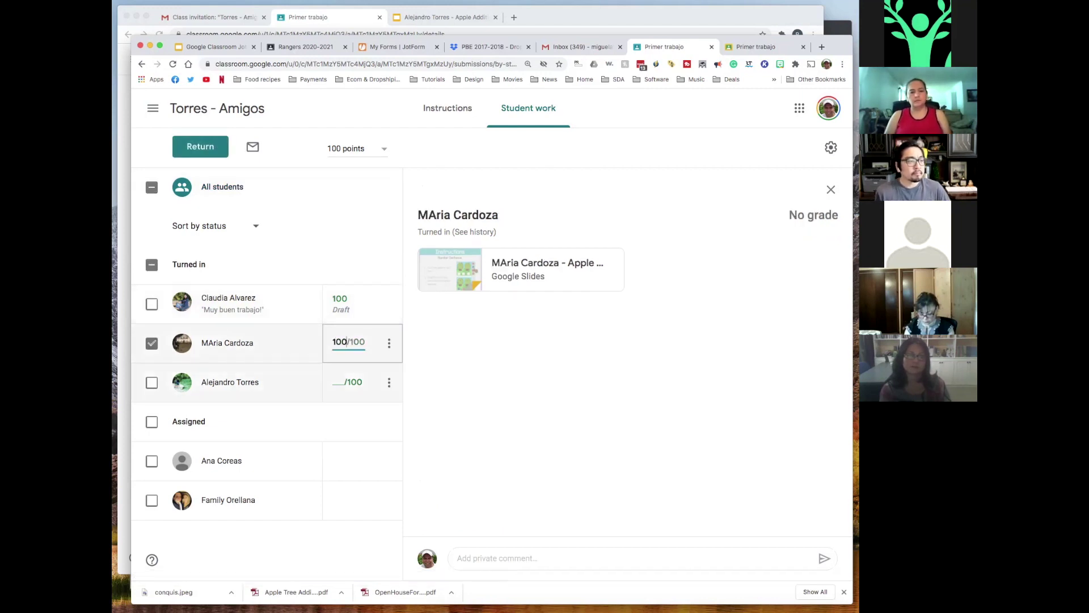
pyautogui.press('Down')
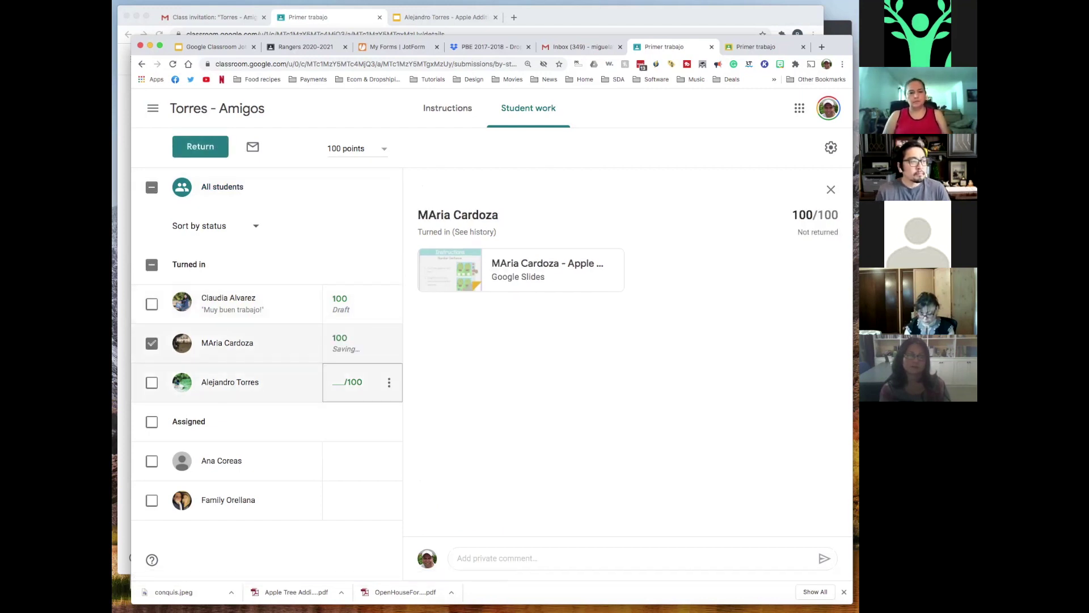
pyautogui.write('100')
pyautogui.press('Return')
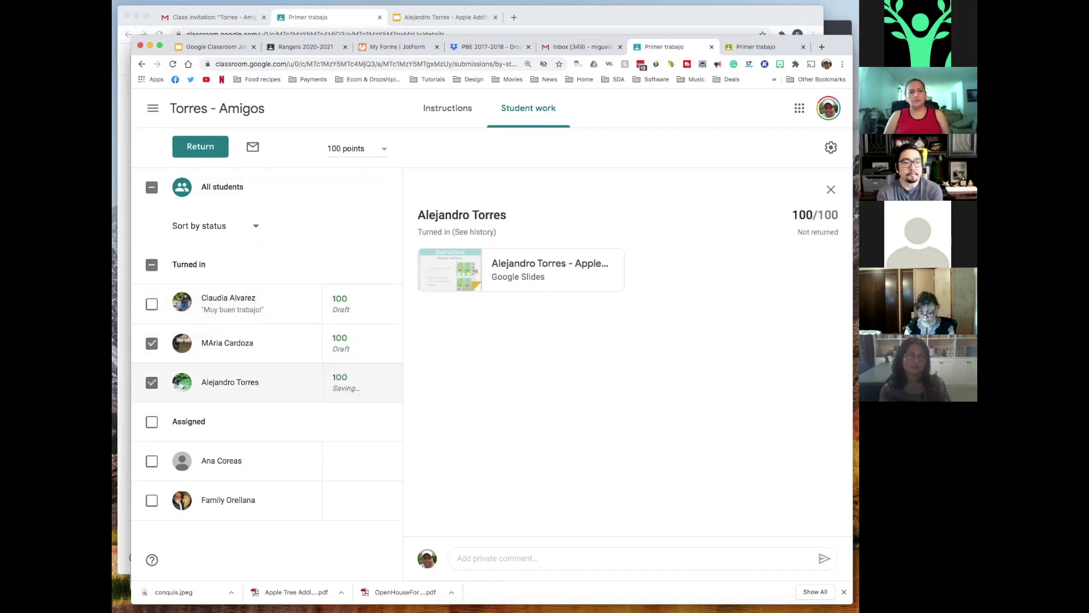
pyautogui.click(151, 264)
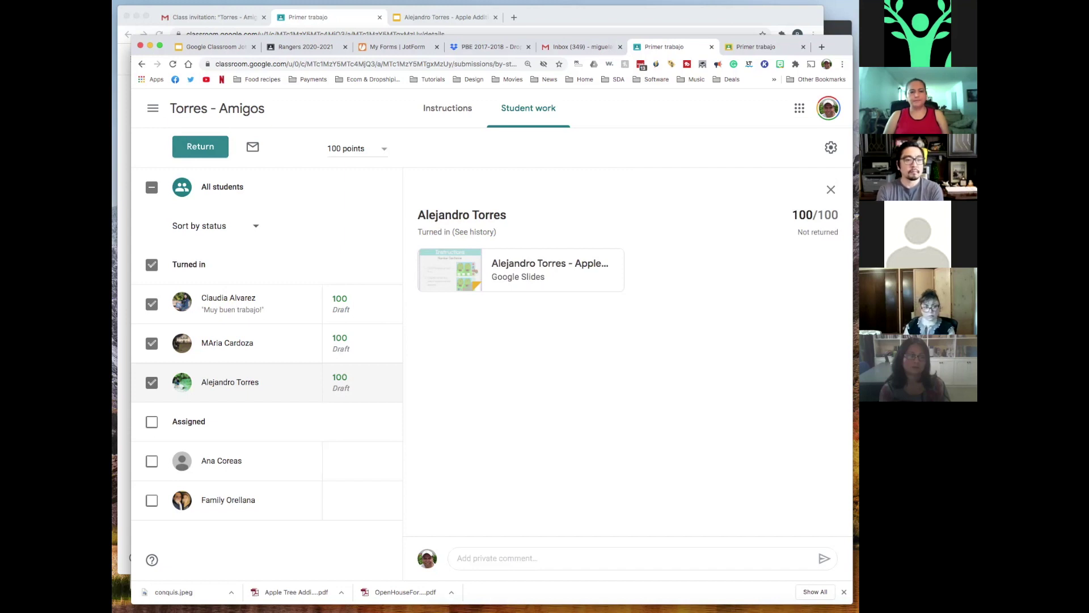
# Return the three graded submissions to their students, confirming in the warning dialog.
pyautogui.click(200, 147)
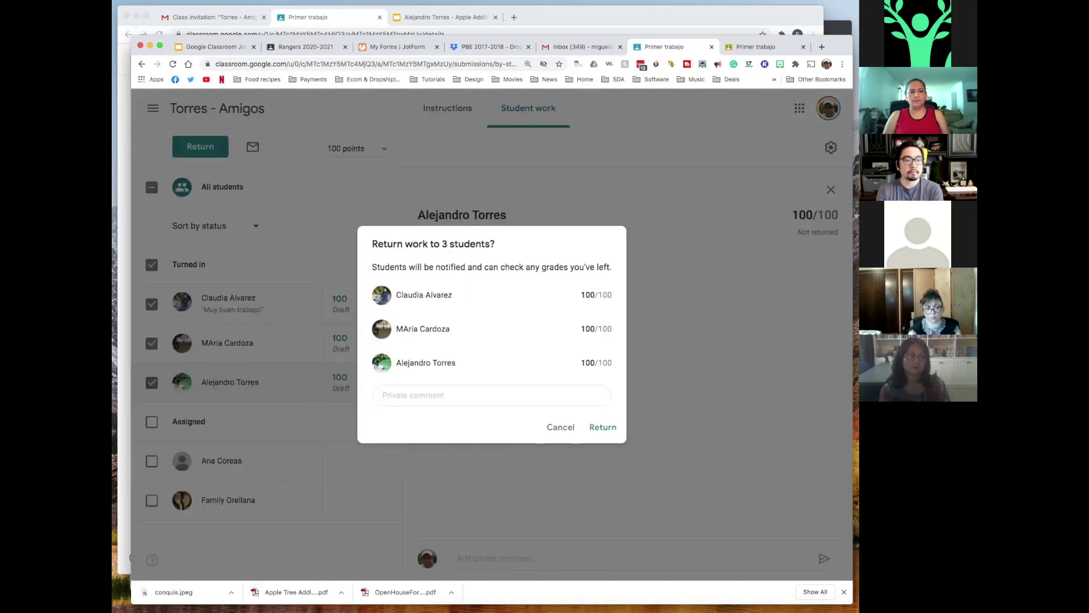
pyautogui.moveTo(441, 267); pyautogui.dragTo(585, 267)
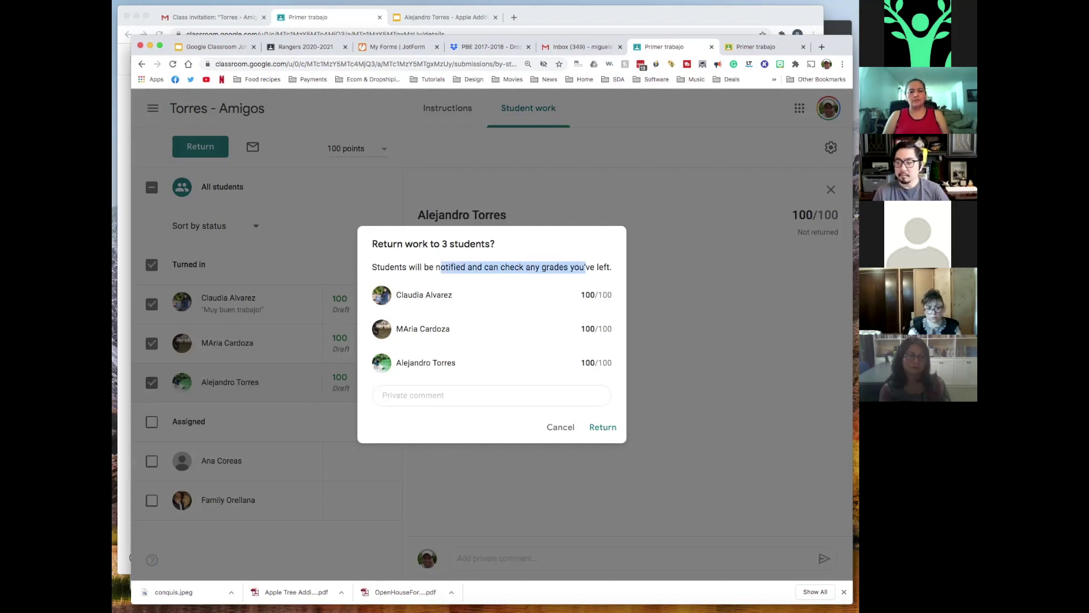
pyautogui.click(586, 267)
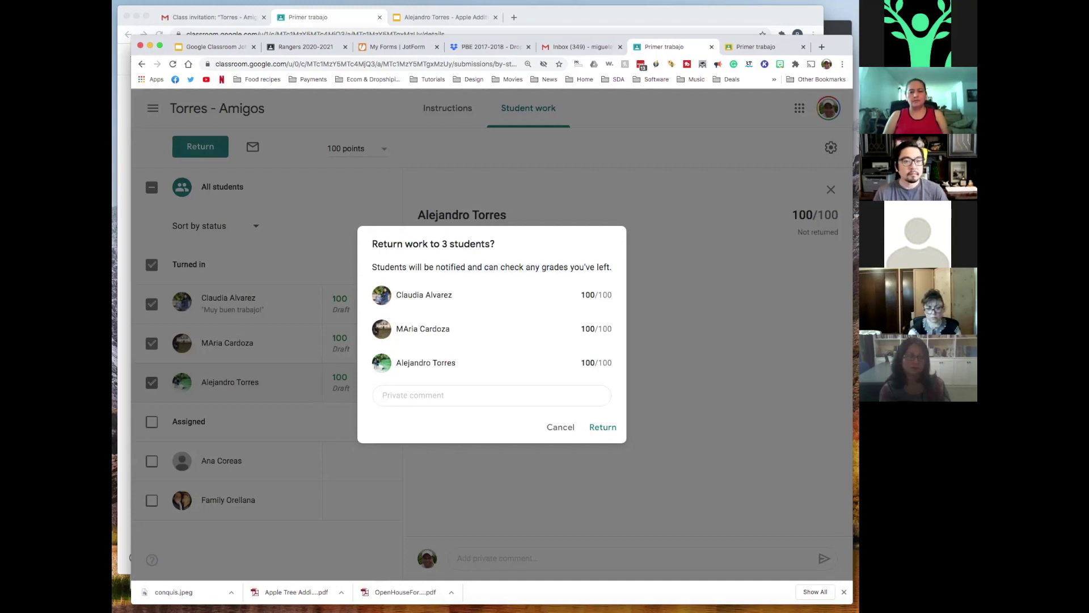
pyautogui.moveTo(570, 267); pyautogui.dragTo(612, 267)
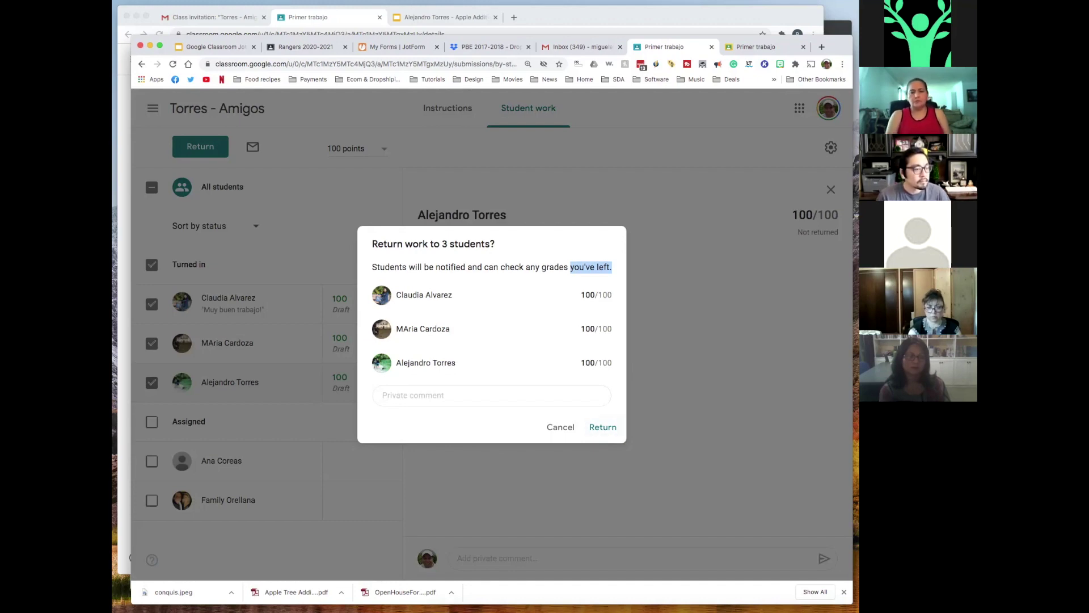
pyautogui.press('Return')
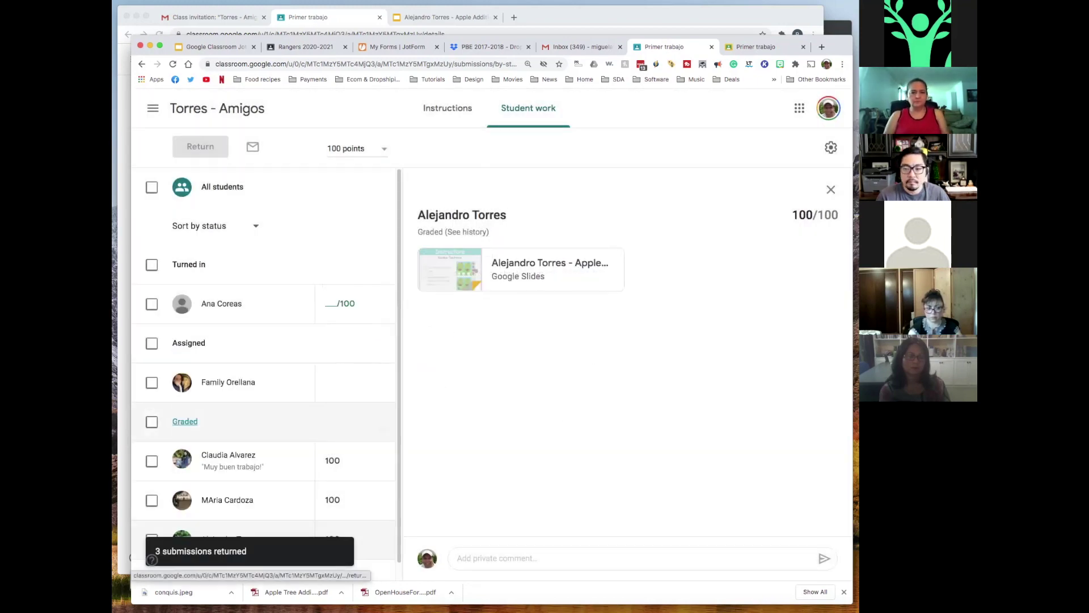
# Read the Primer trabajo instructions, then go back through Student work to the class Stream.
pyautogui.scroll(-1, 188, 404)
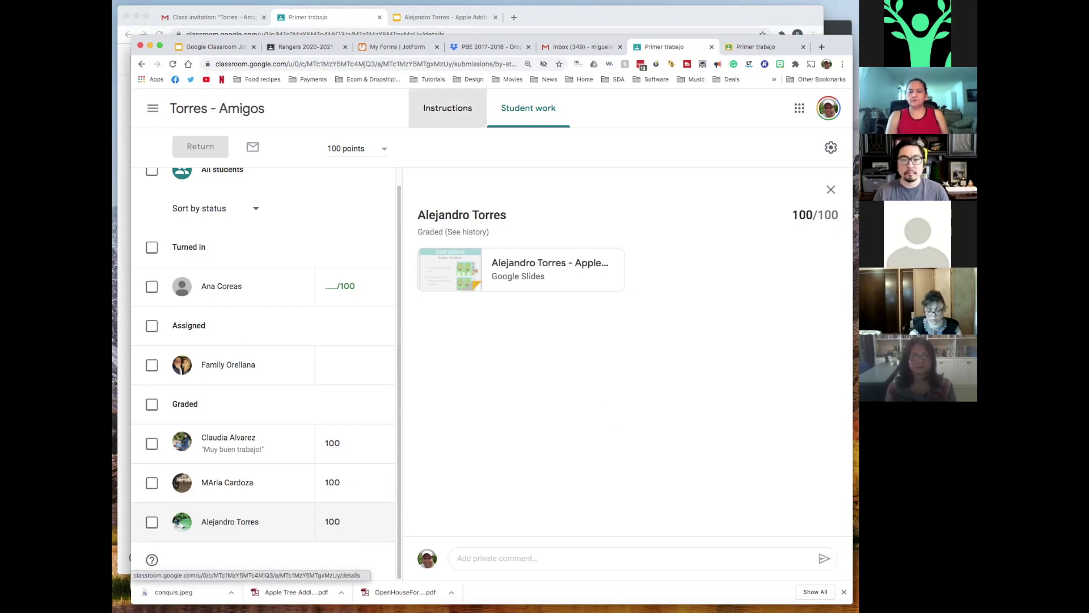
pyautogui.click(448, 108)
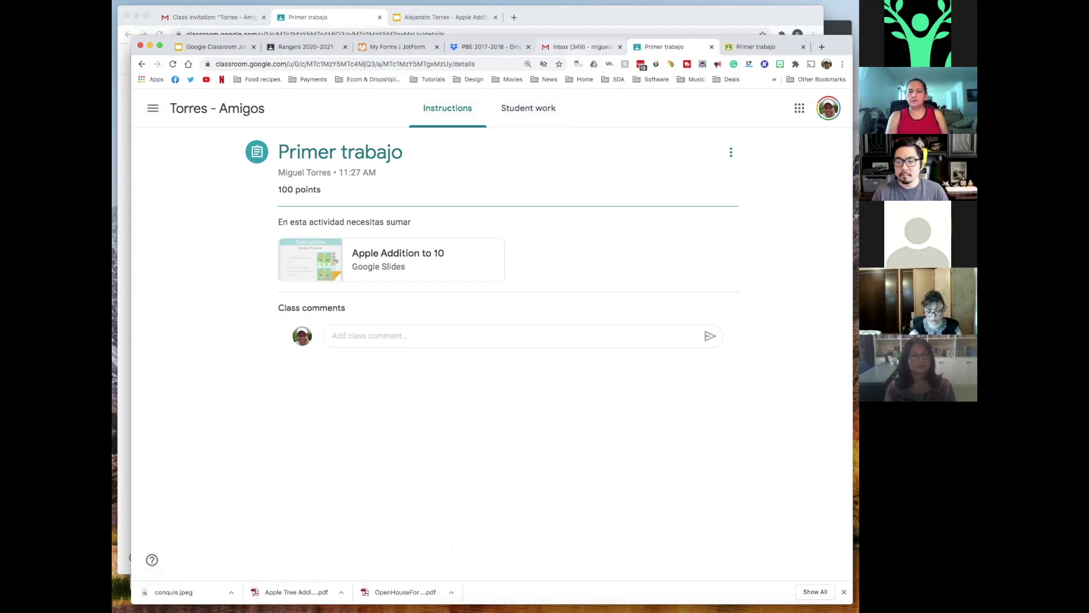
pyautogui.click(141, 64)
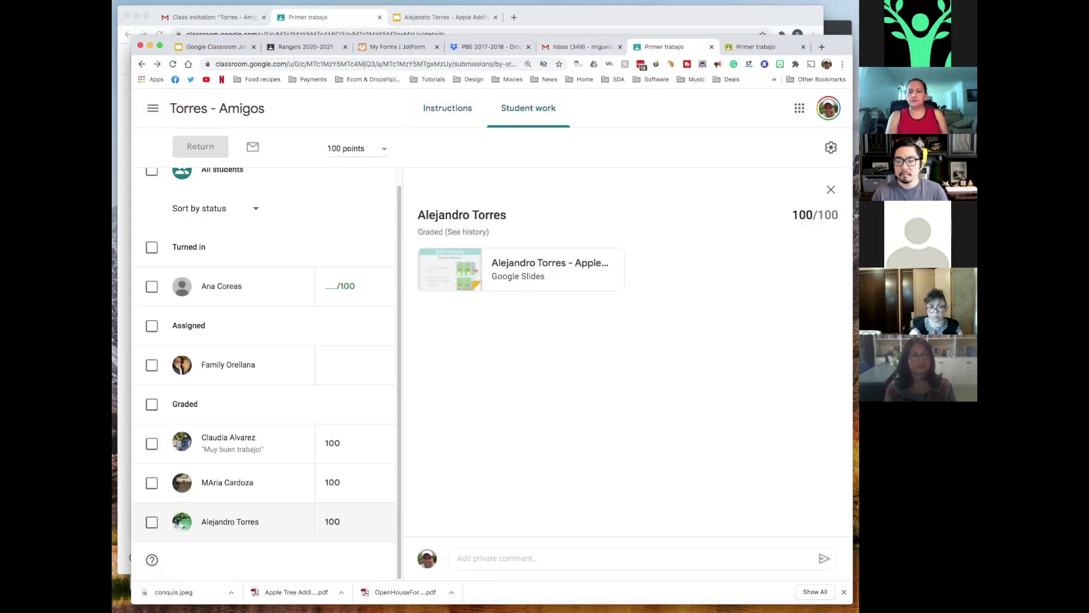
pyautogui.click(217, 109)
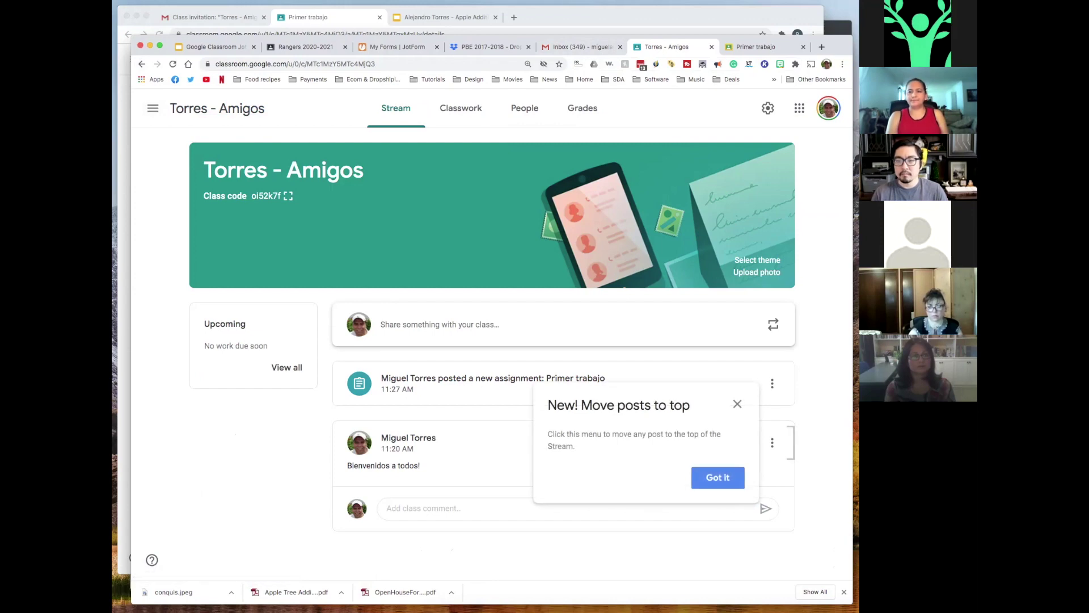
# Dismiss the move-posts-to-top tip and go to the Torres - Amigos Classwork page.
pyautogui.click(718, 477)
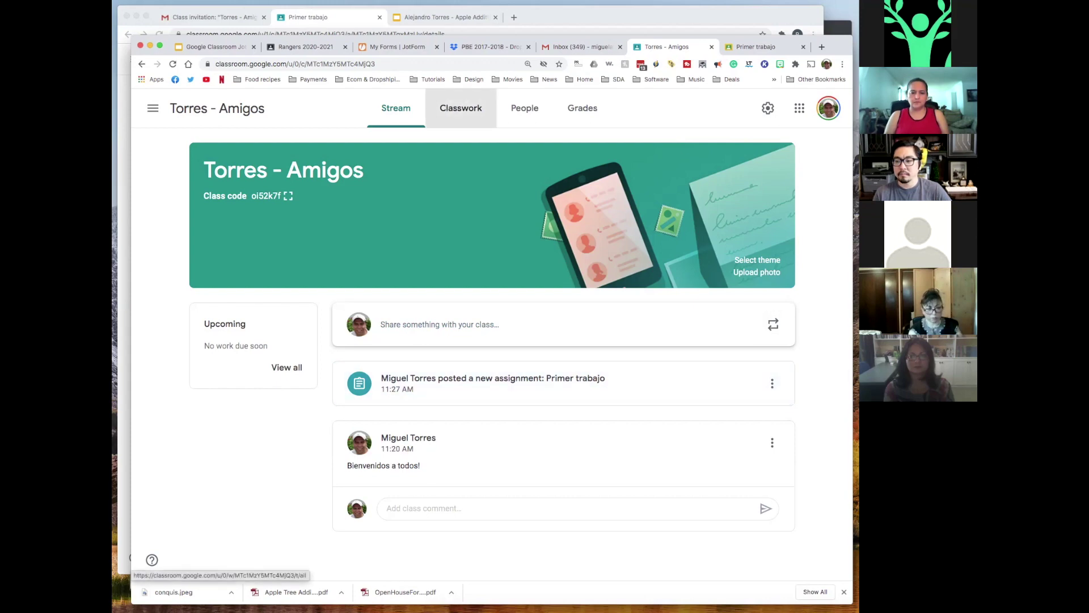
pyautogui.click(461, 107)
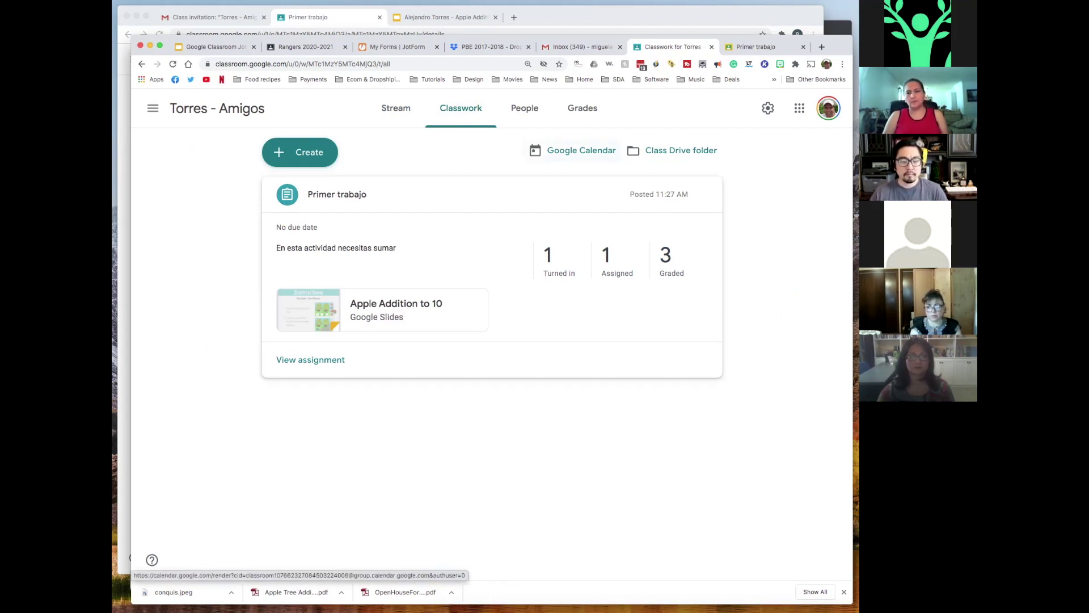
# View the class calendar for September 2020, return to Classwork, and open the class Drive folder.
pyautogui.click(581, 150)
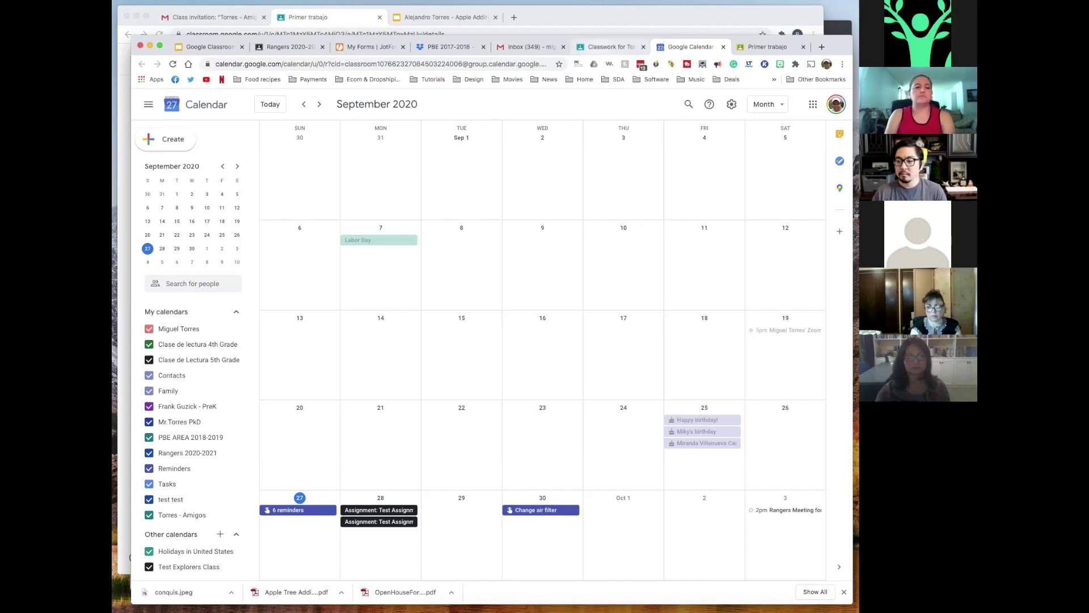
pyautogui.click(610, 47)
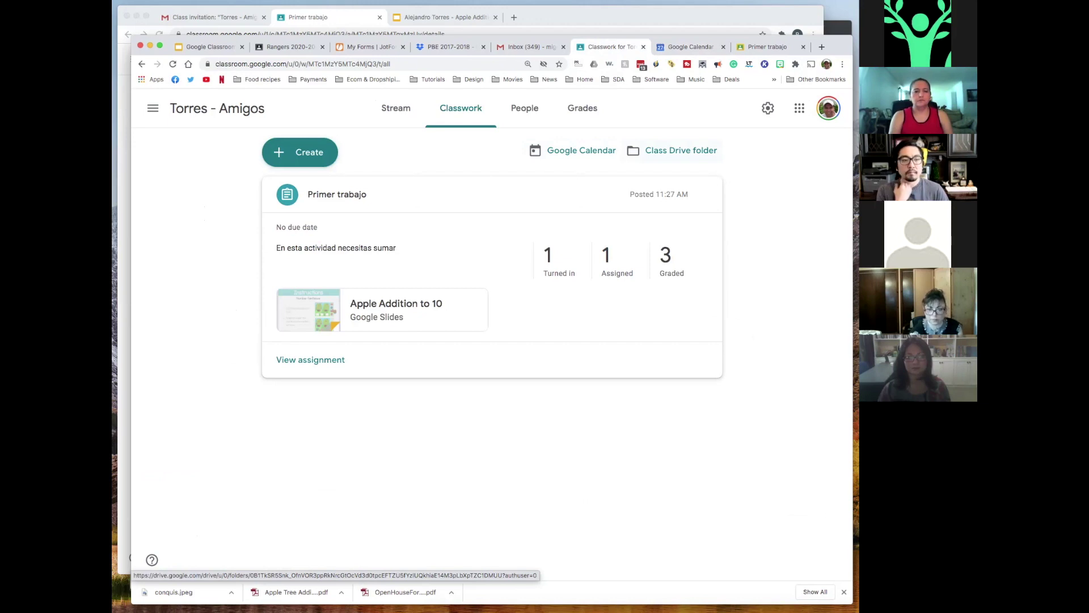
pyautogui.click(681, 150)
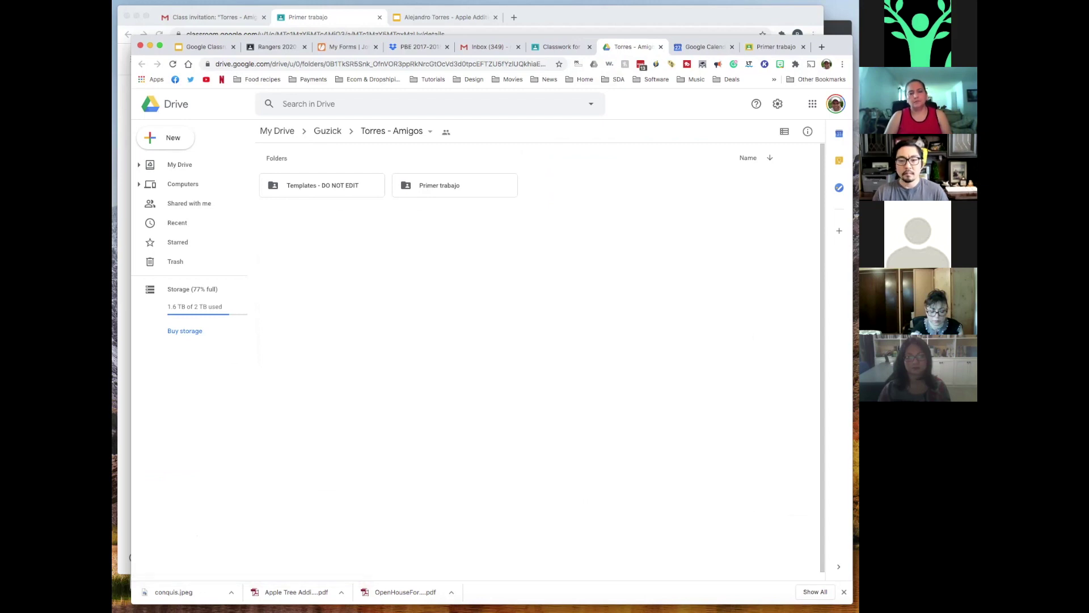
# Browse the eight student slide copies in the Primer trabajo Drive folder, then return to Classwork.
pyautogui.doubleClick(454, 186)
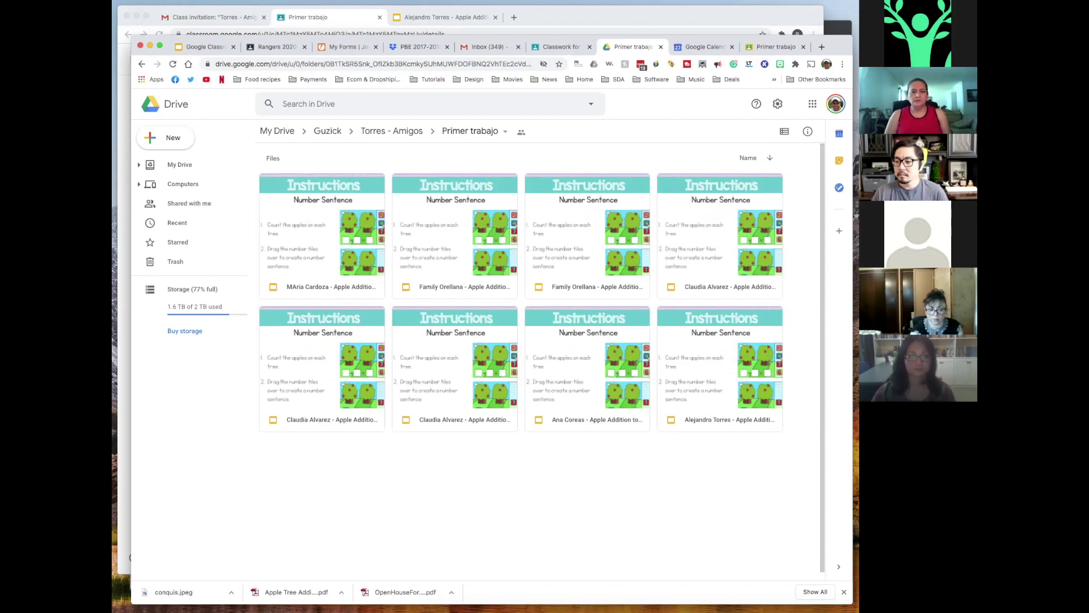
pyautogui.click(322, 238)
pyautogui.press('Right')
pyautogui.press('Right')
pyautogui.press('Right')
pyautogui.press('Down')
pyautogui.press('Left')
pyautogui.press('Left')
pyautogui.press('Left')
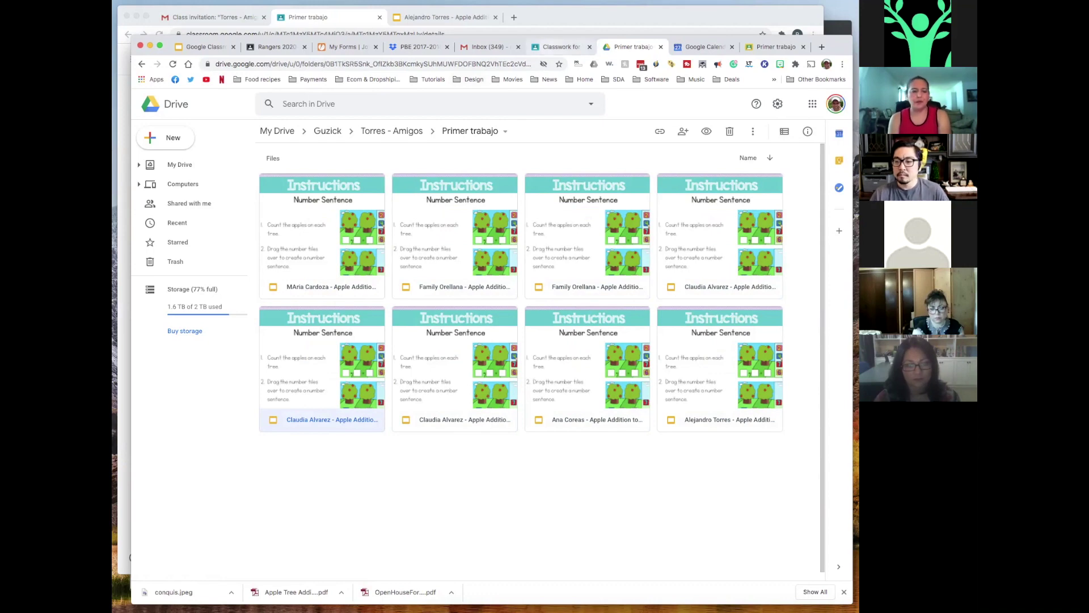
pyautogui.click(559, 47)
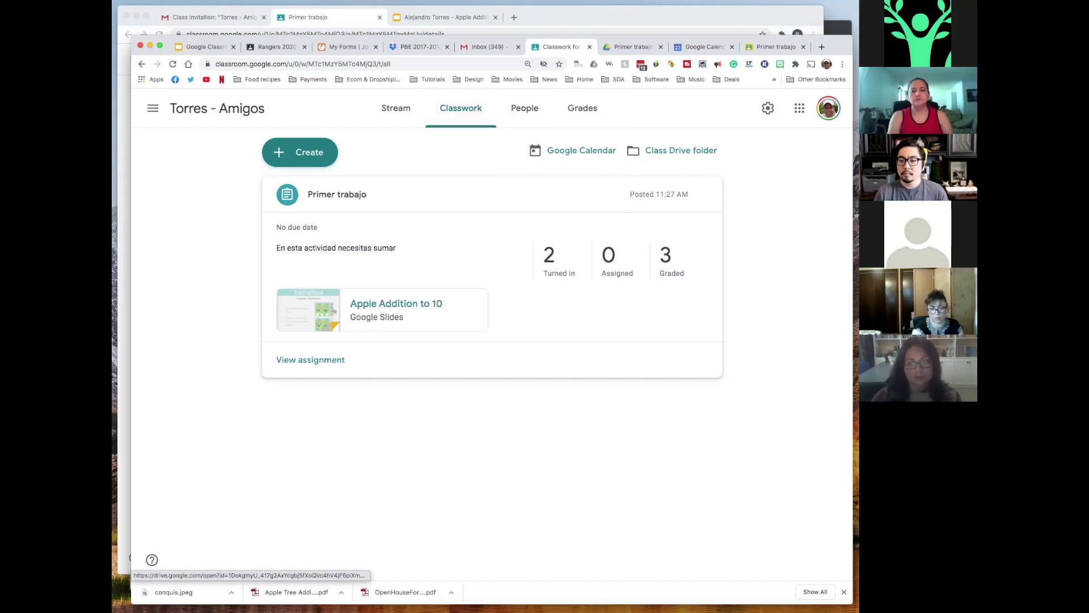
# Open the Apple Addition to 10 slides, then view the first student's Primer trabajo submission details via People.
pyautogui.click(396, 303)
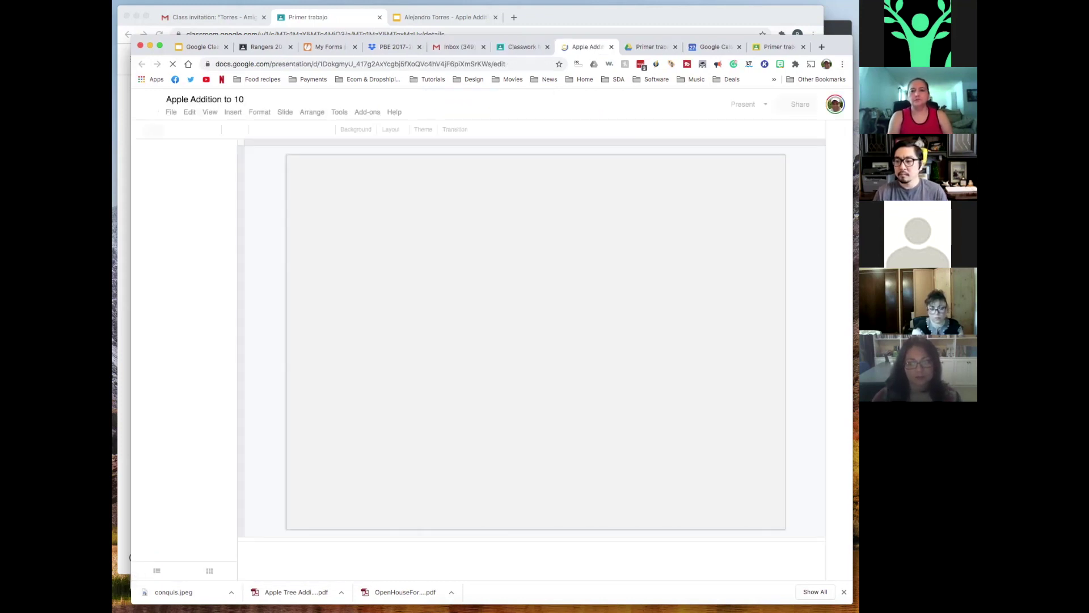
pyautogui.click(522, 47)
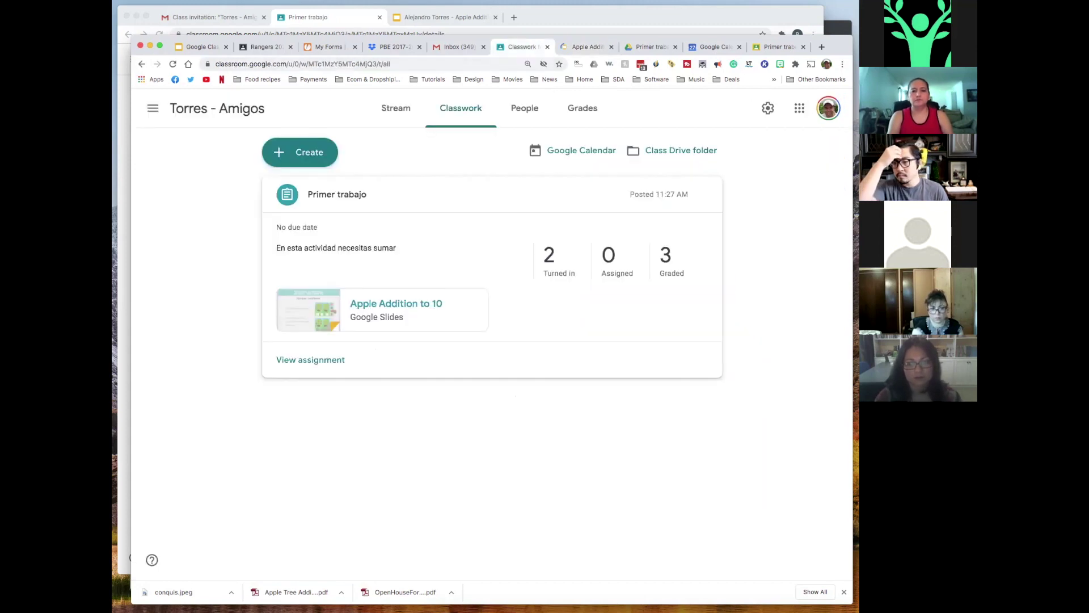
pyautogui.click(524, 108)
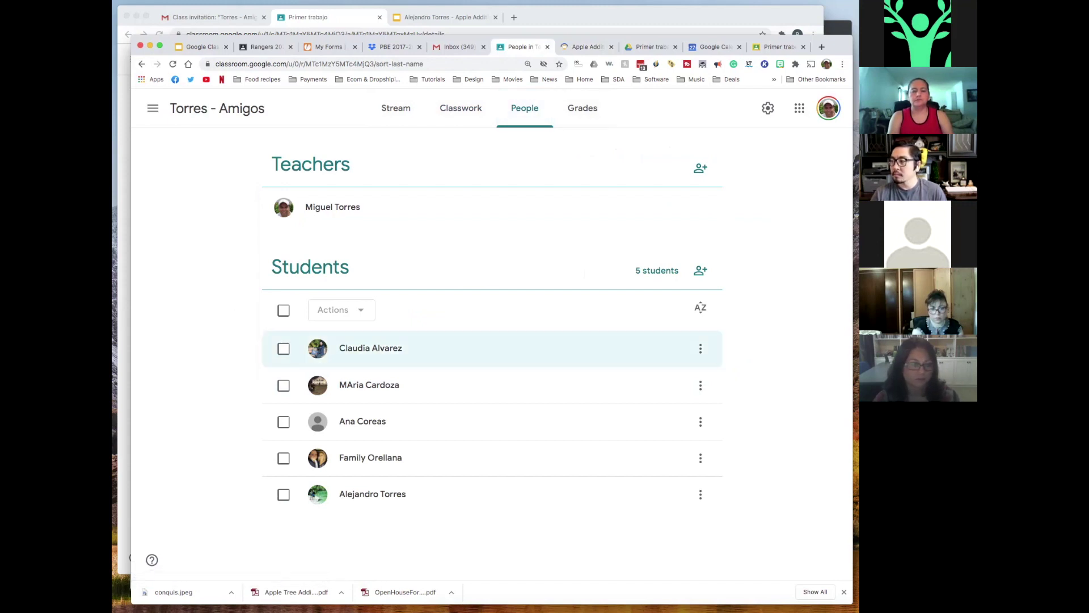
pyautogui.click(370, 348)
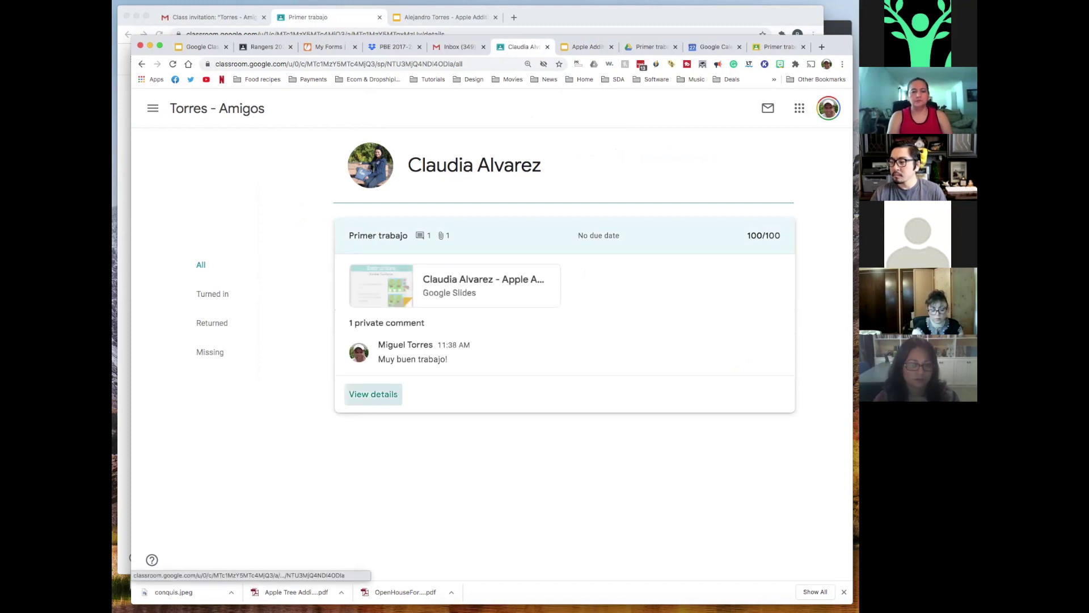
pyautogui.click(374, 394)
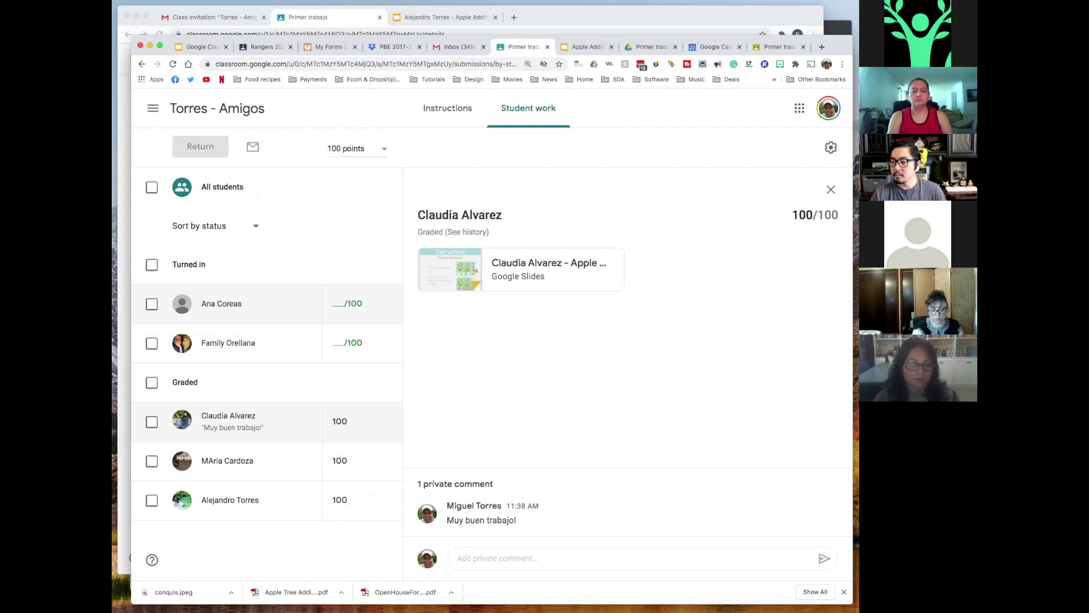
# Select turned-in and graded submissions in Student work and check their return options.
pyautogui.click(151, 304)
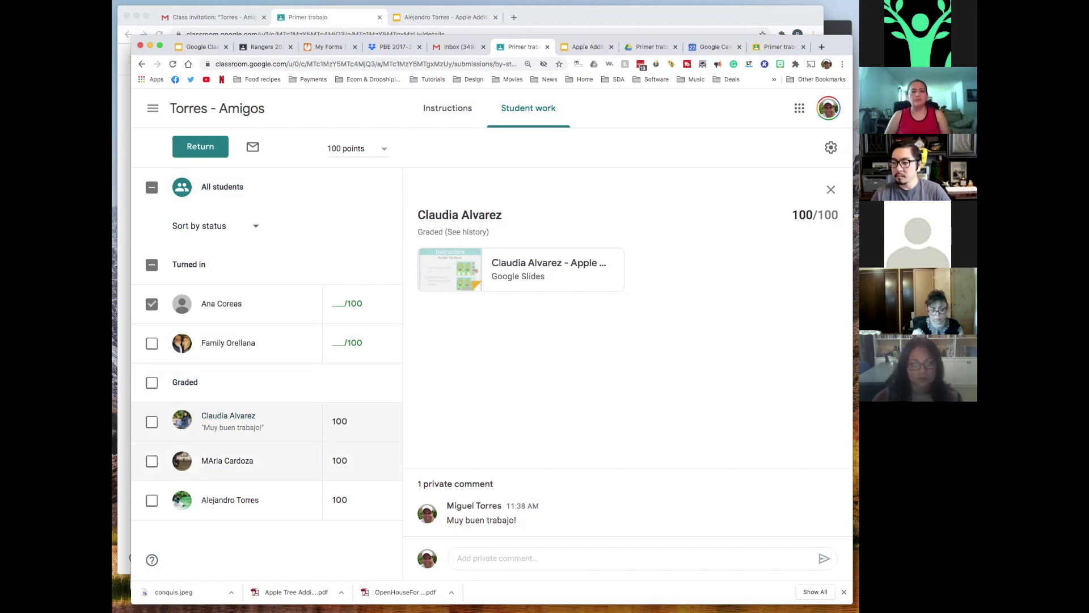
pyautogui.click(151, 461)
pyautogui.click(389, 461)
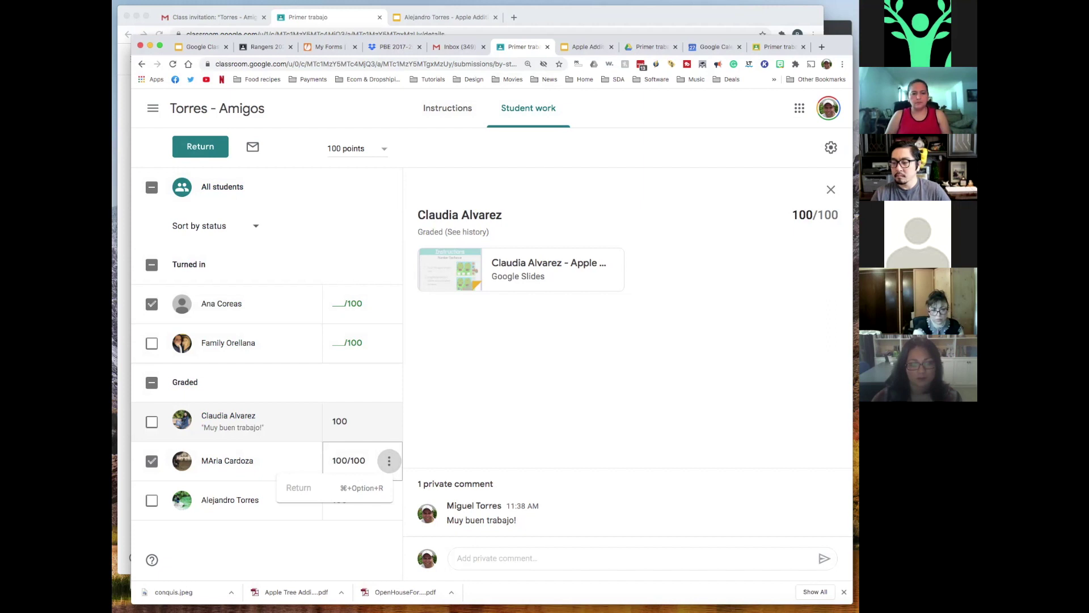
pyautogui.click(151, 343)
pyautogui.click(151, 264)
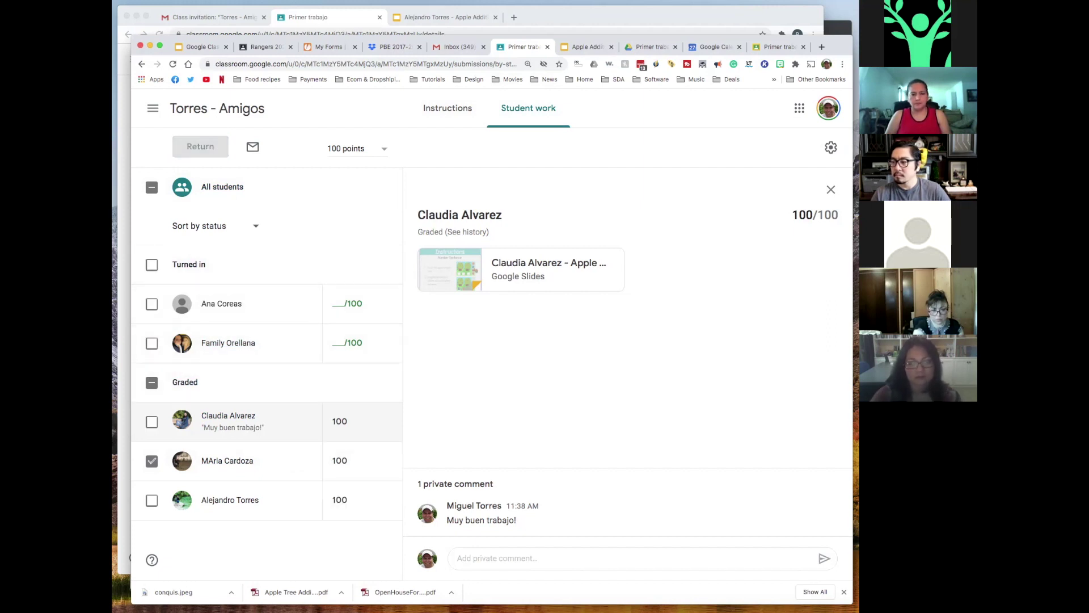
pyautogui.click(389, 343)
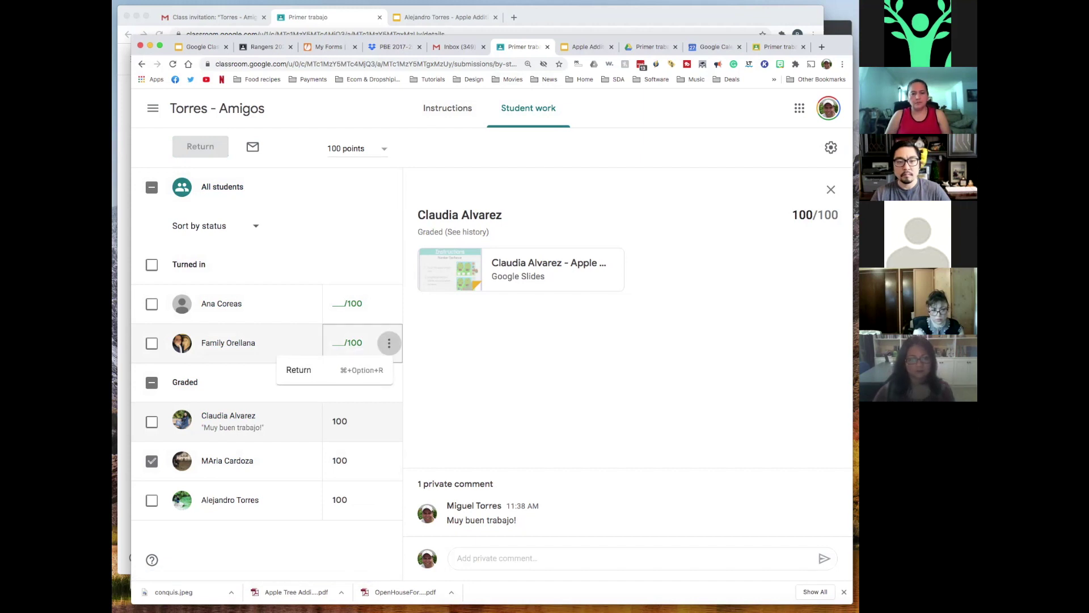
pyautogui.press('Escape')
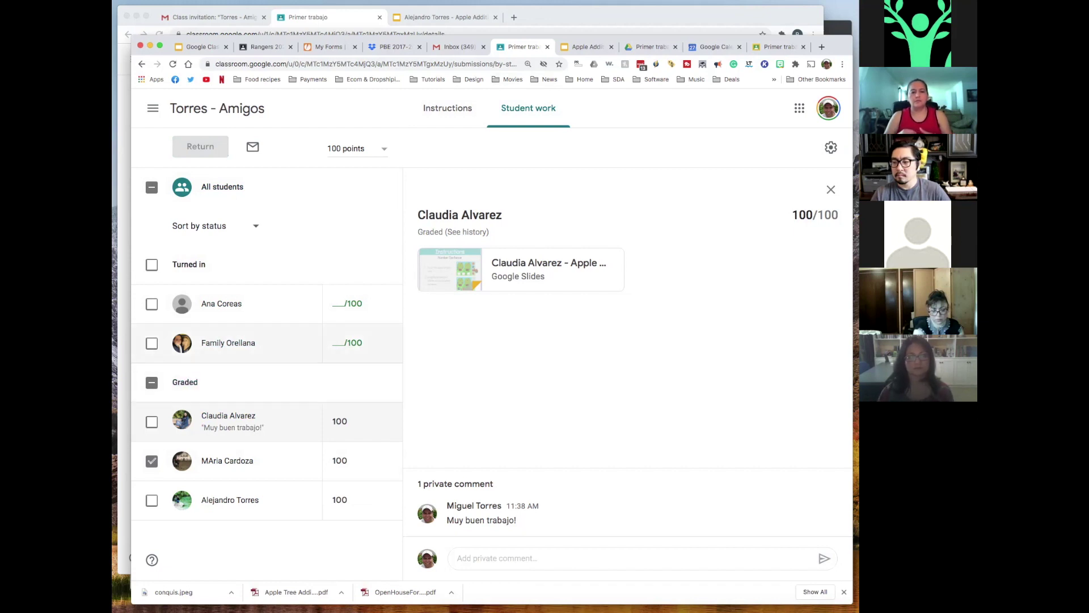
# Open the still-assigned student's Slides file in the grading tool.
pyautogui.click(152, 343)
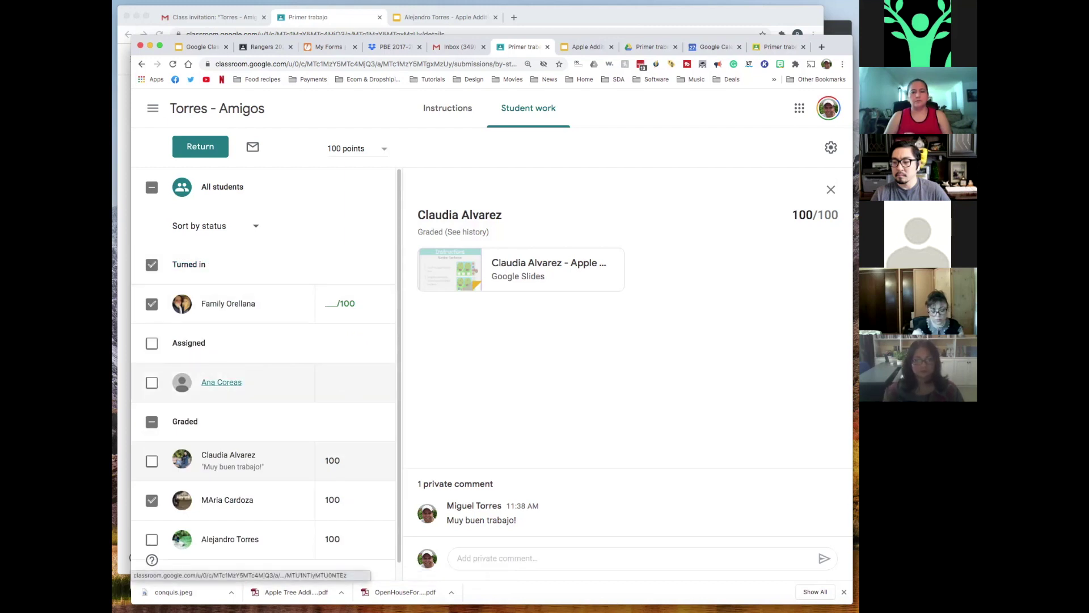
pyautogui.click(221, 381)
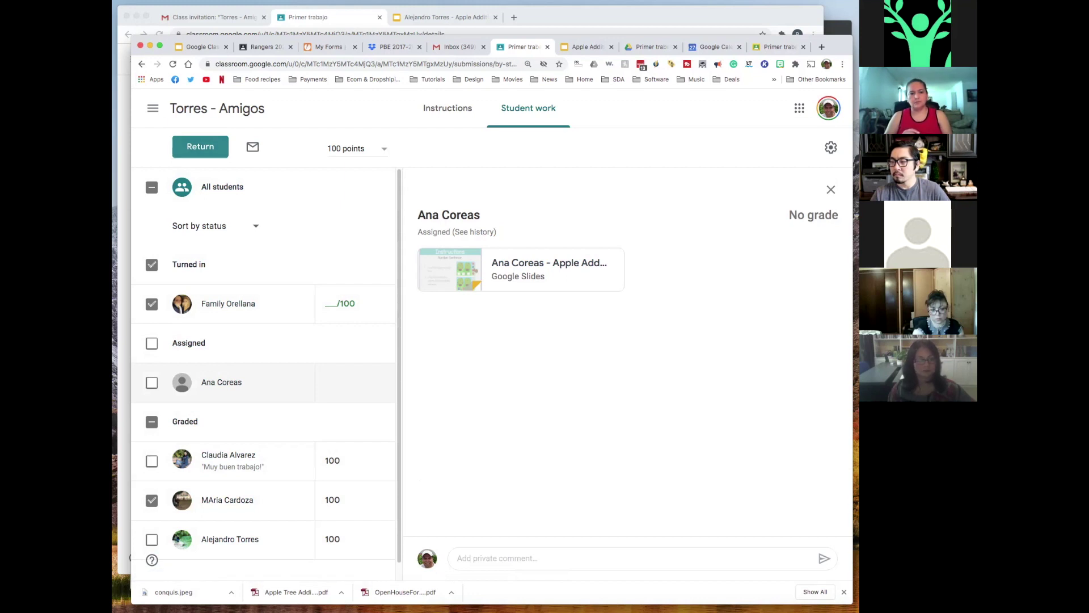
pyautogui.click(549, 263)
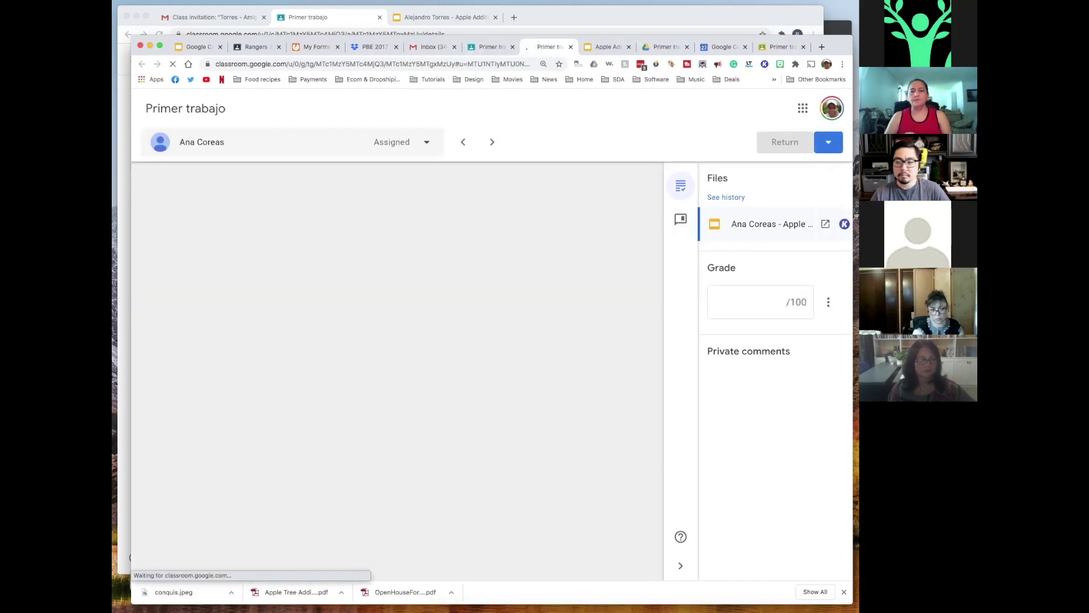
# Browse the student's addition slides and Return choices in the grader, then go back to the class Stream.
pyautogui.click(828, 142)
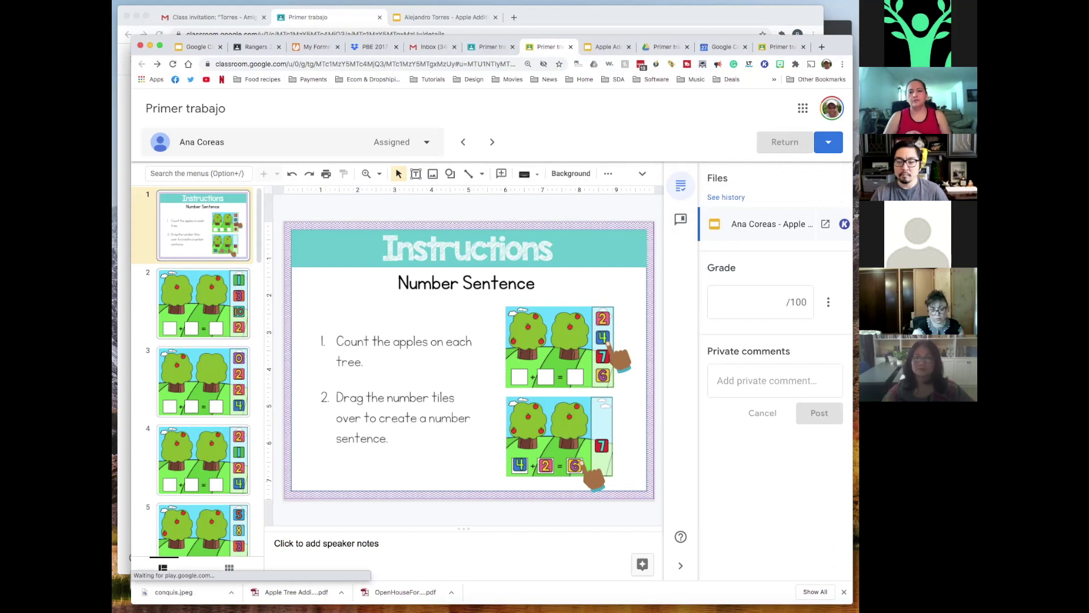
pyautogui.press('Down')
pyautogui.press('Down')
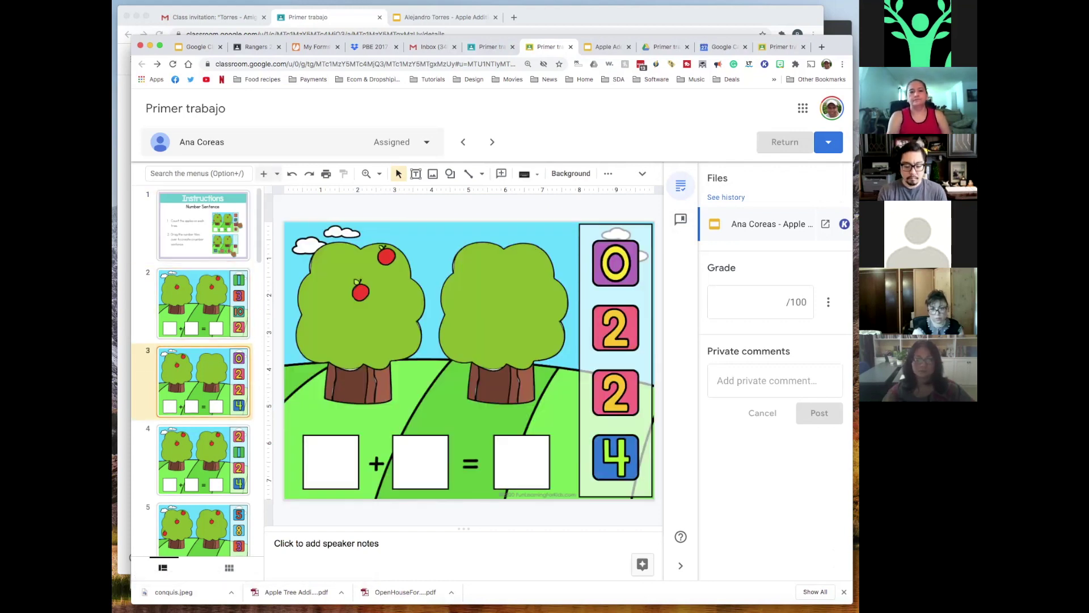
pyautogui.click(829, 142)
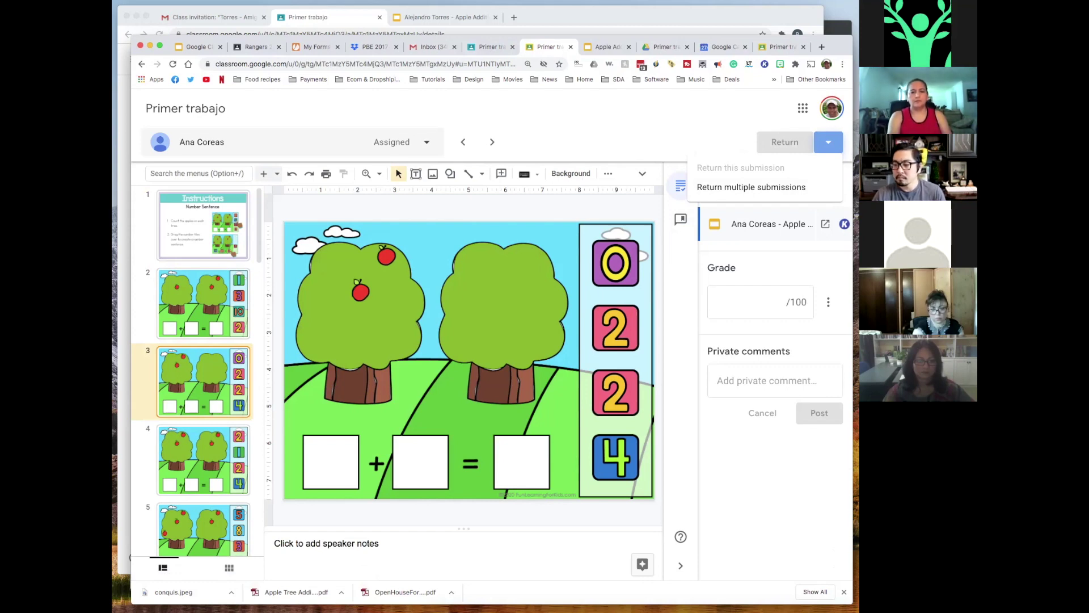
pyautogui.press('Escape')
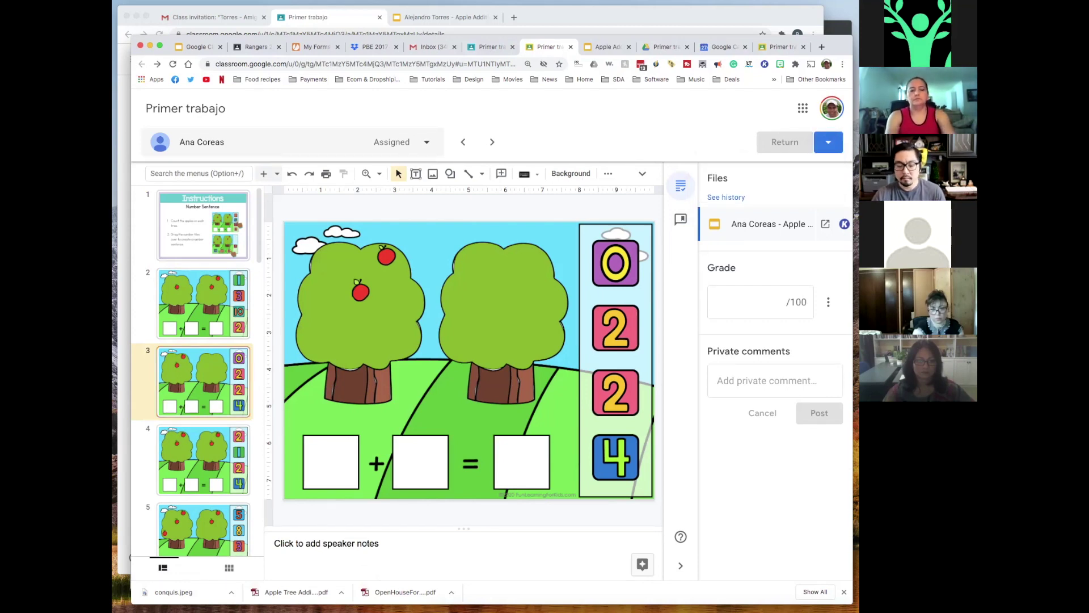
pyautogui.click(203, 304)
pyautogui.click(204, 382)
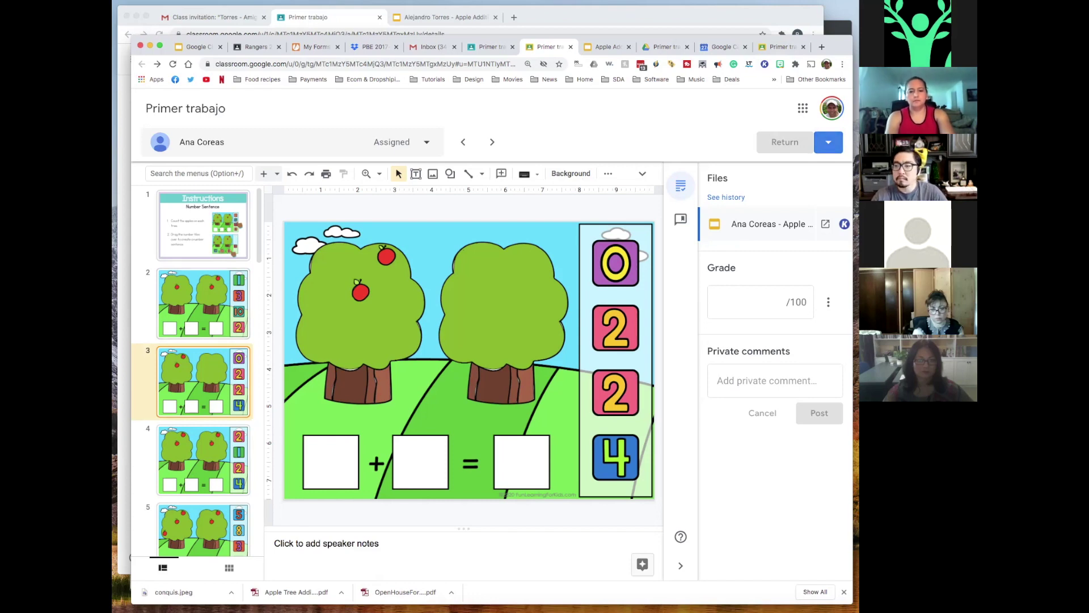
pyautogui.click(828, 141)
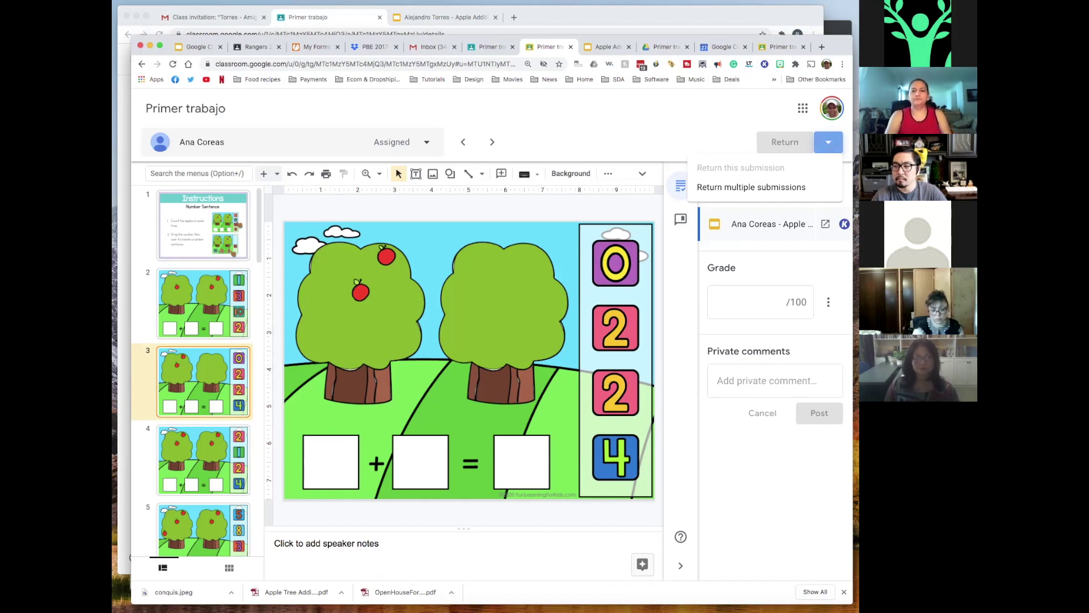
pyautogui.hotkey('ctrl', 'shift', 'Tab')
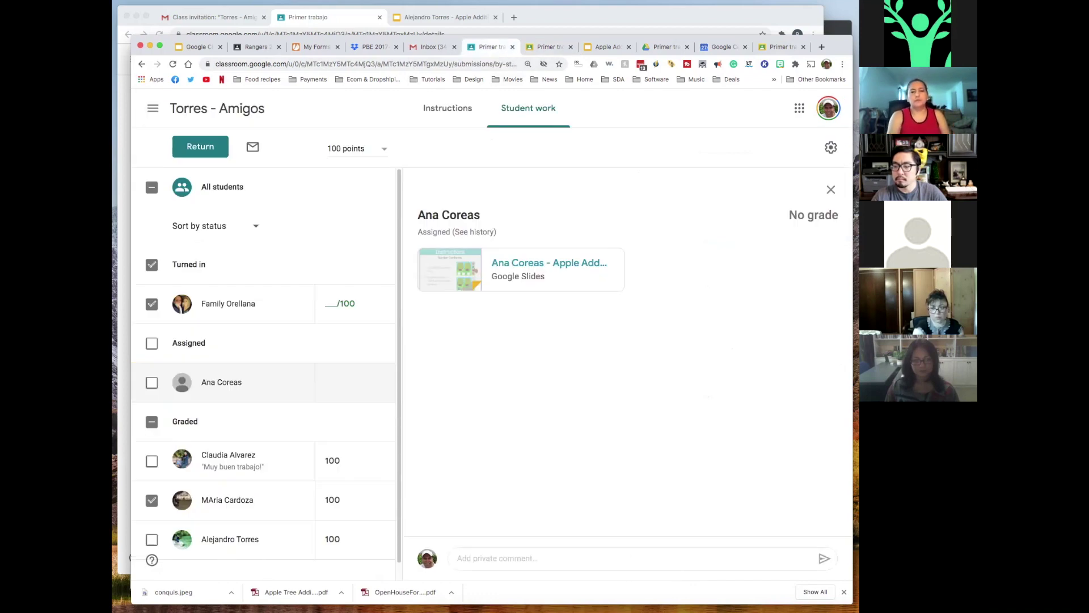
pyautogui.click(217, 109)
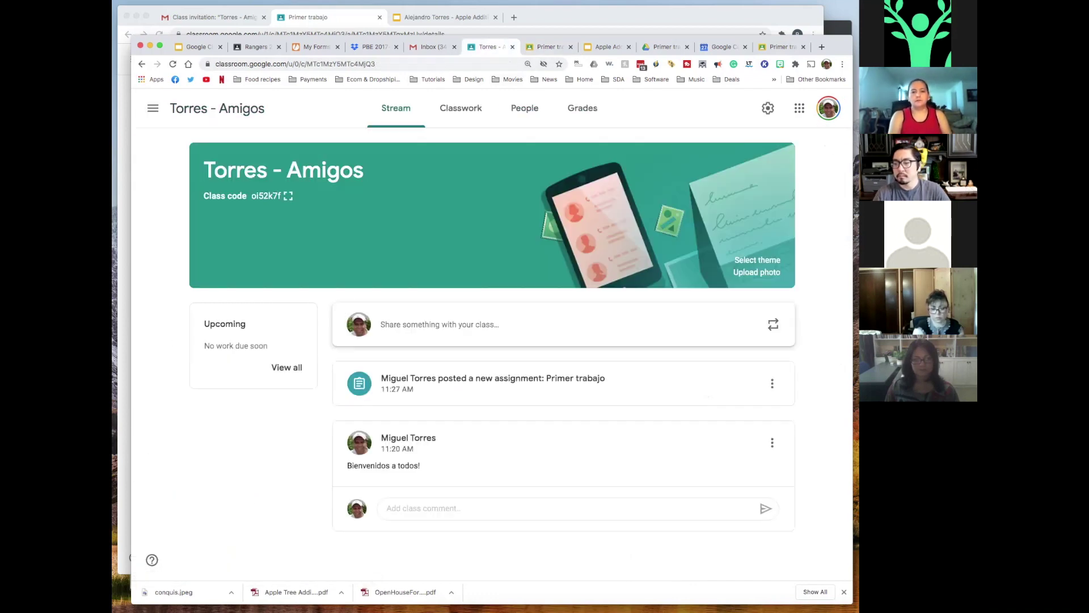
# Check Primer trabajo's turned-in submissions, then reopen Classwork and show the Create post options.
pyautogui.click(461, 108)
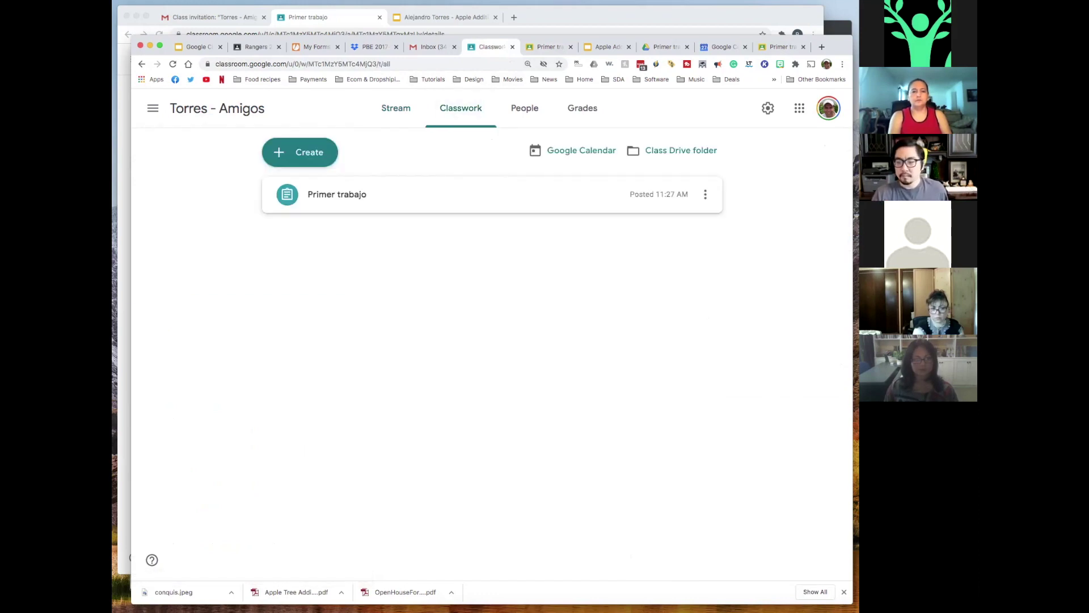
pyautogui.click(567, 194)
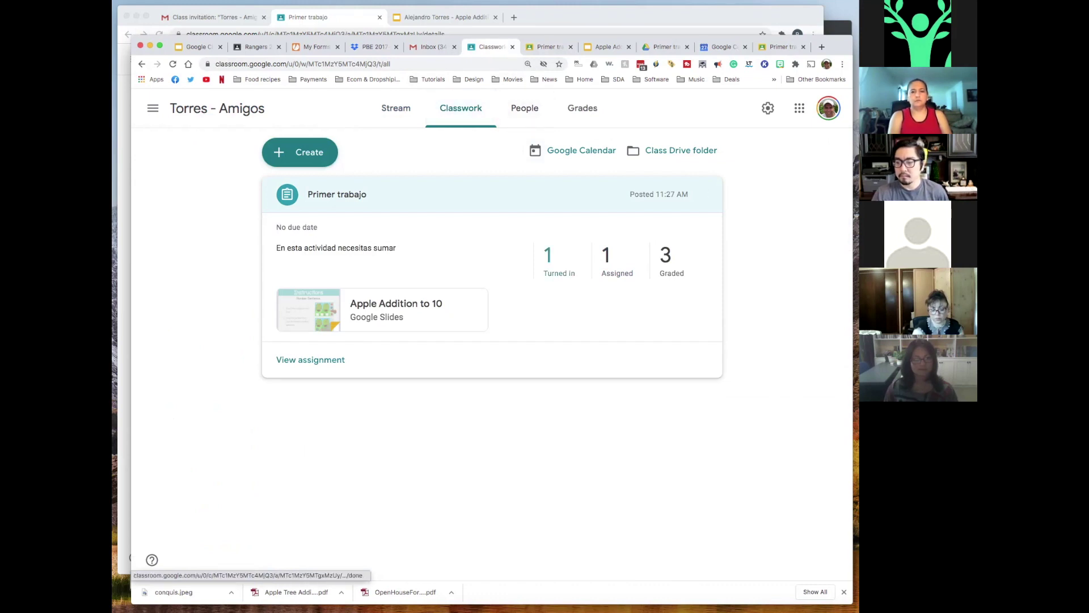
pyautogui.click(551, 260)
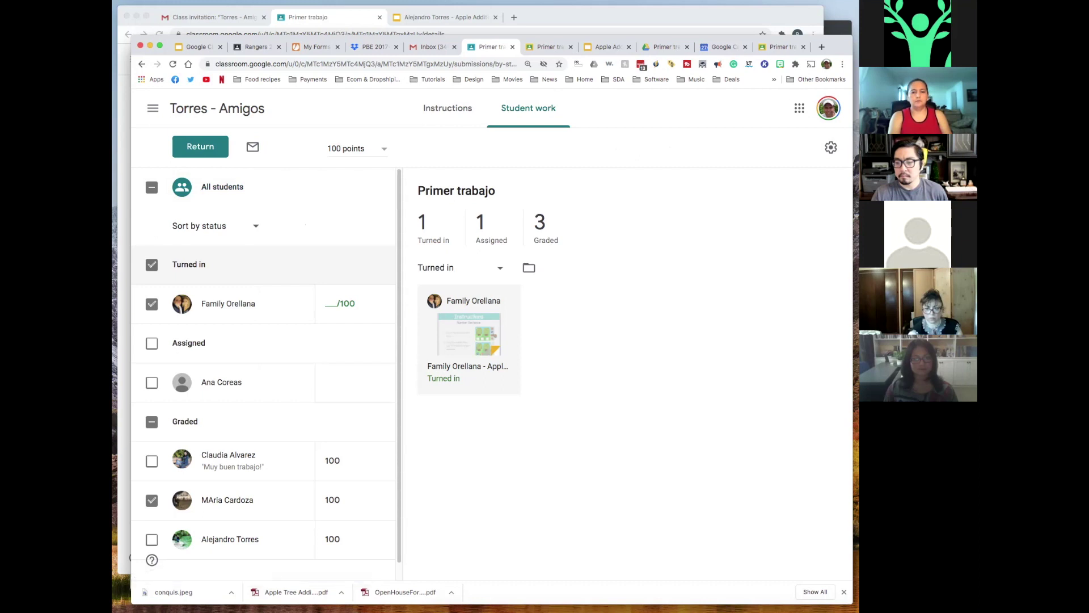
pyautogui.click(217, 108)
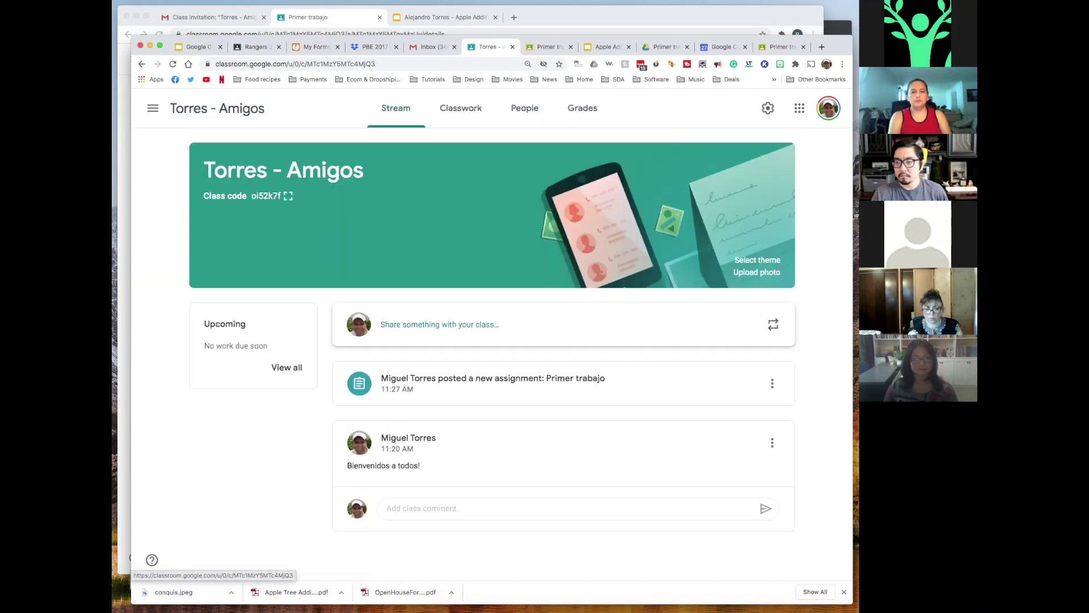
pyautogui.click(461, 108)
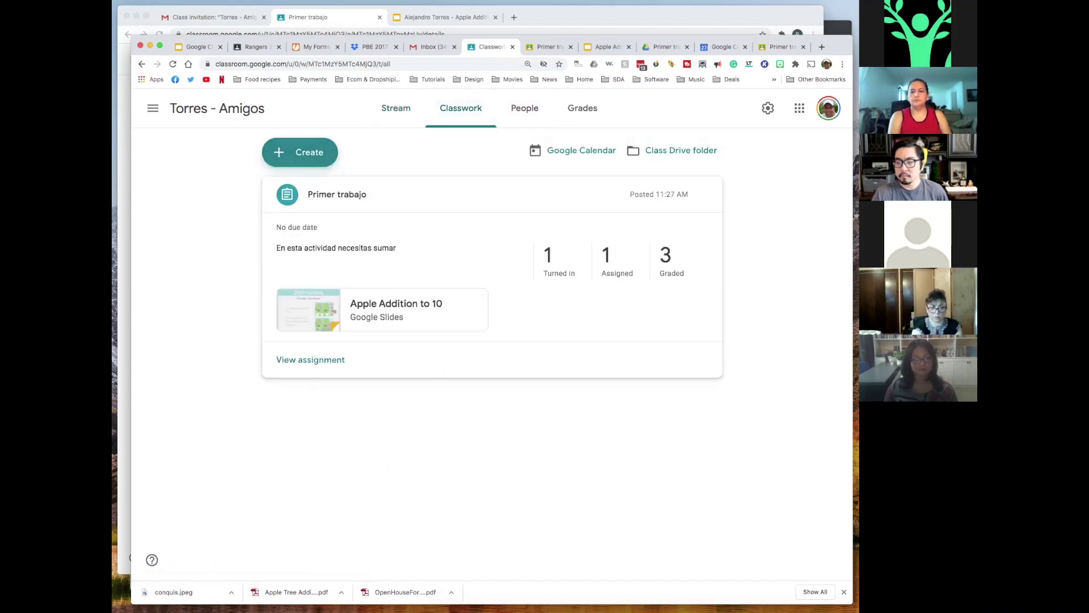
pyautogui.click(300, 152)
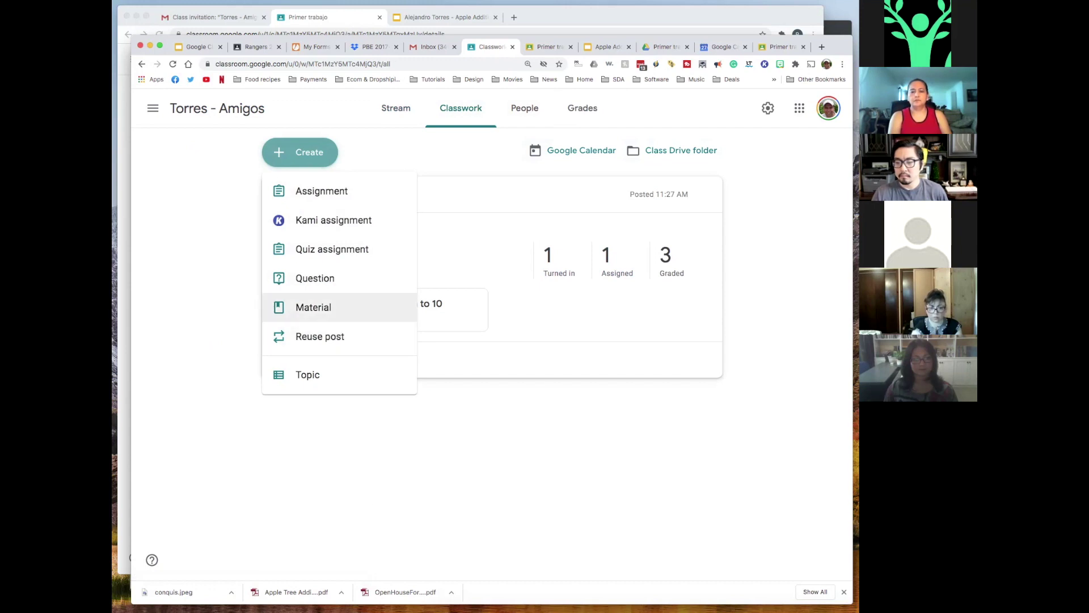
# Start a new assignment titled 'Forma' with the instruction 'llenar'.
pyautogui.click(322, 190)
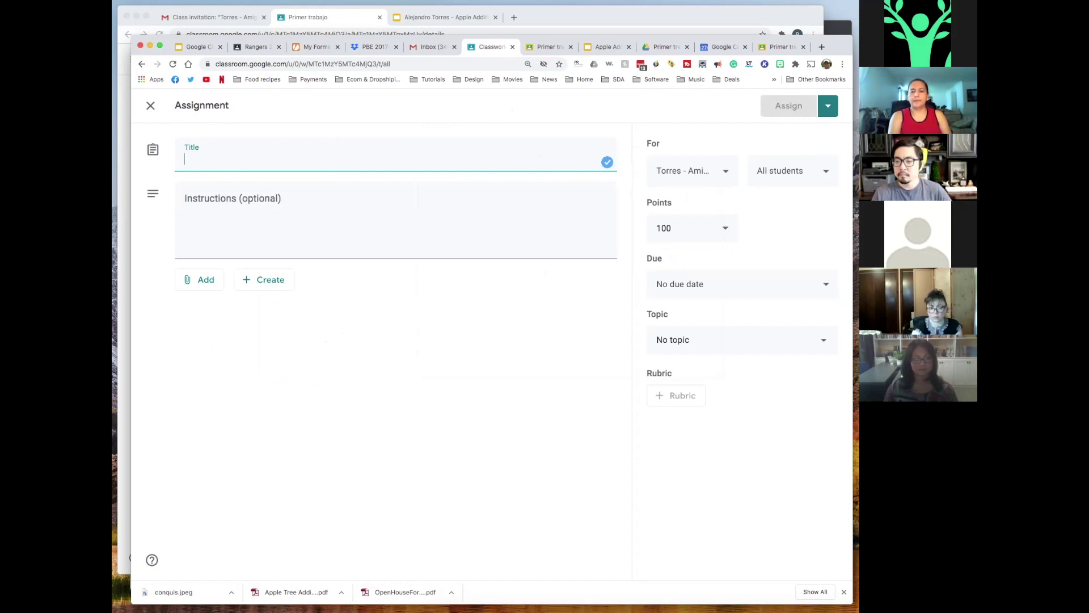
pyautogui.write('Forma')
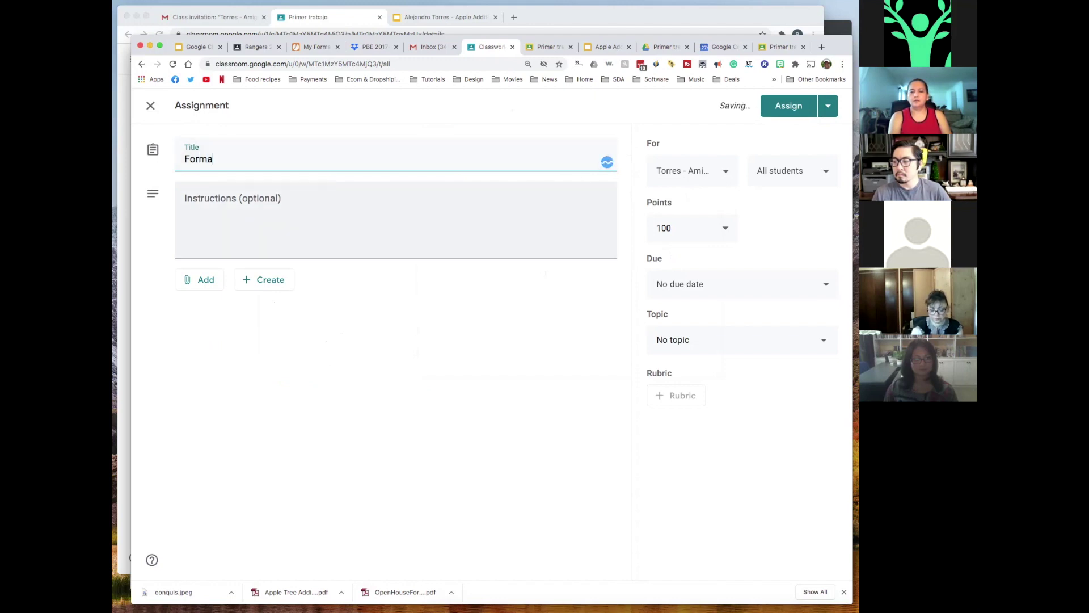
pyautogui.click(185, 203)
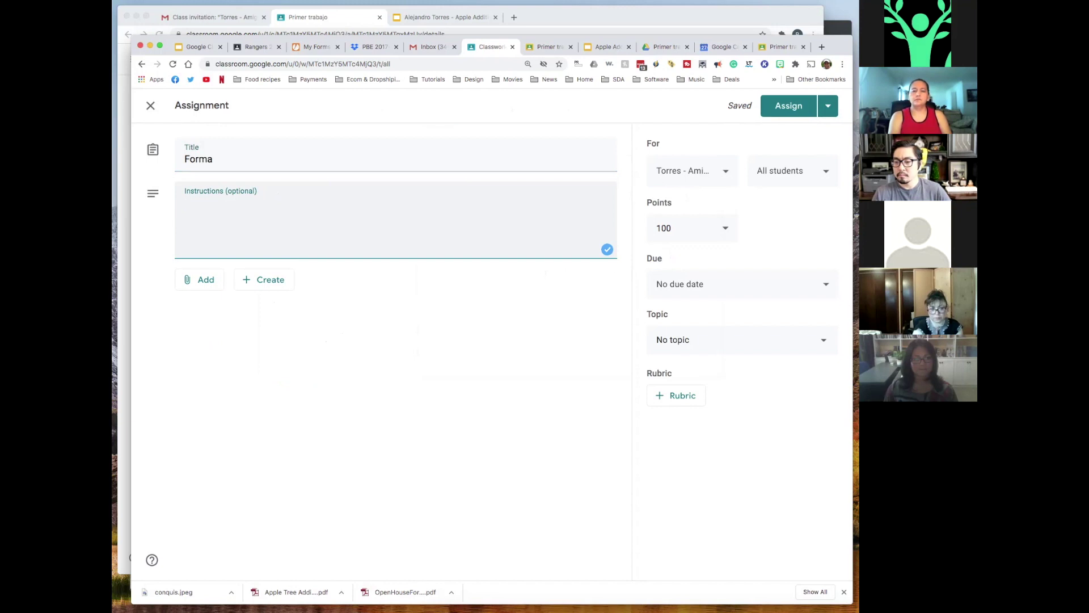
pyautogui.write('llenar')
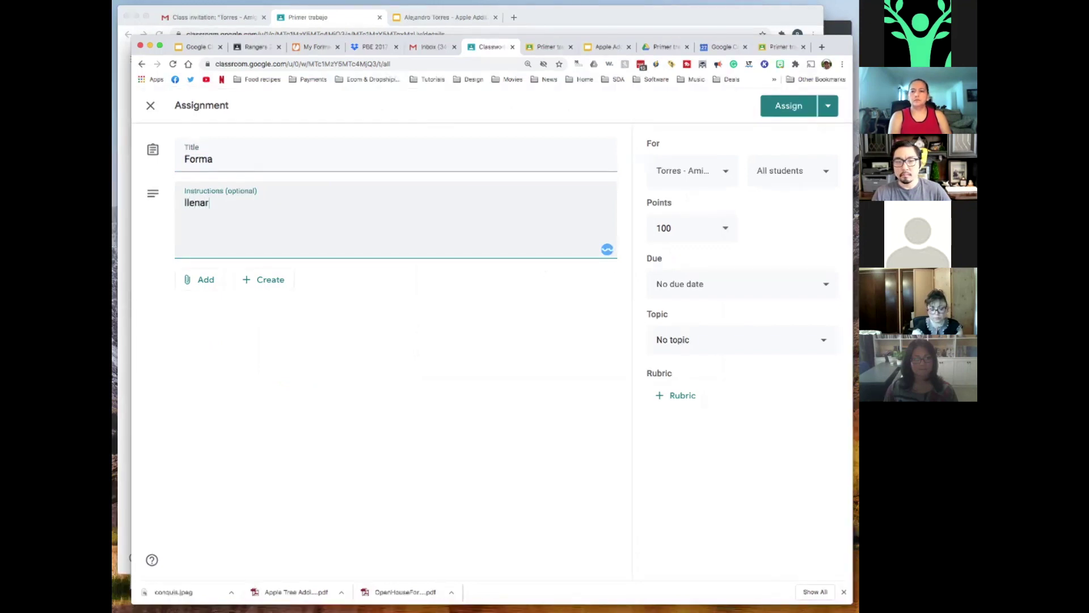
# Attach a newly created Google Form to the Forma assignment.
pyautogui.click(198, 279)
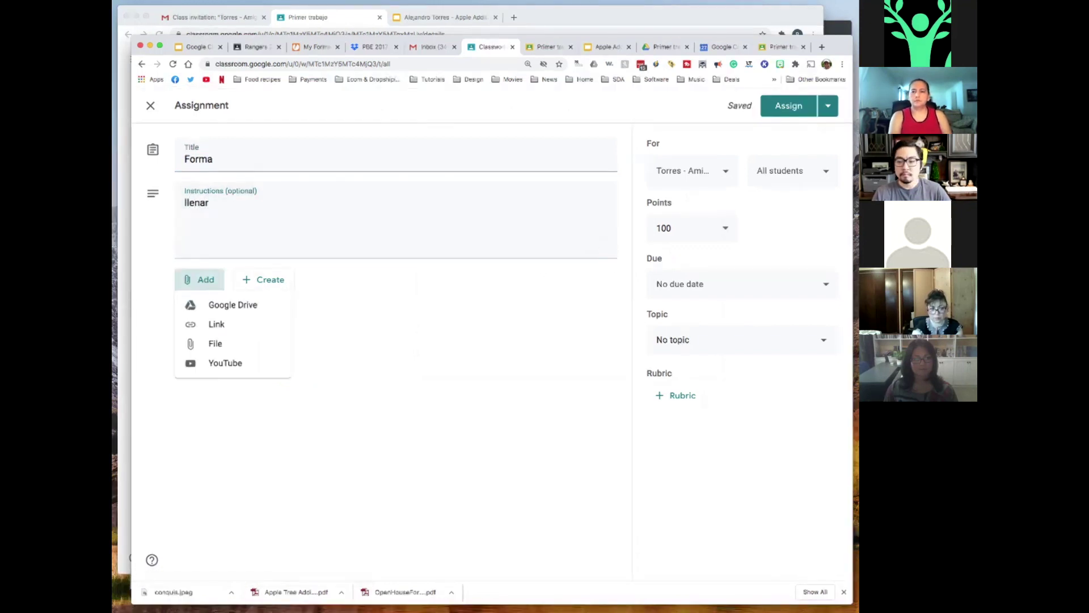
pyautogui.click(264, 279)
pyautogui.click(264, 279)
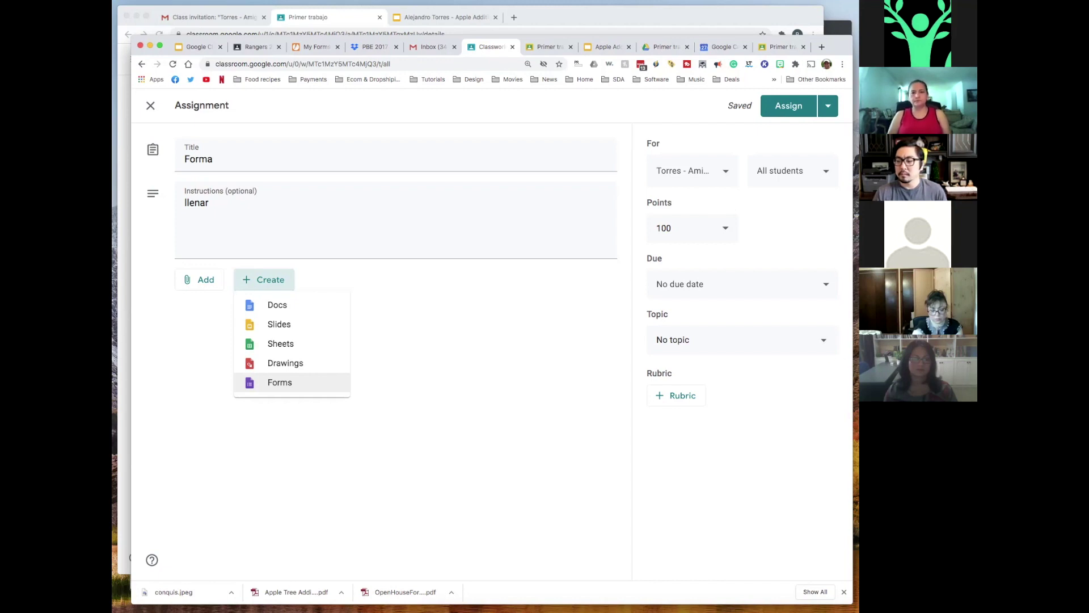
pyautogui.click(280, 382)
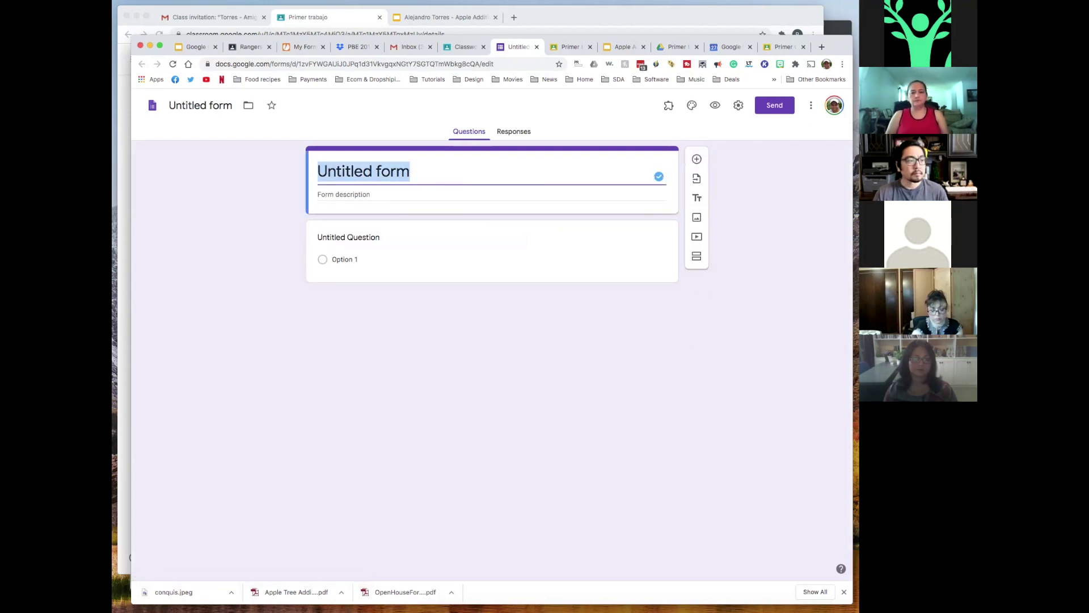
# Name the untitled form 'Cual es tu comida favorita' and add a second blank question.
pyautogui.write('Cual')
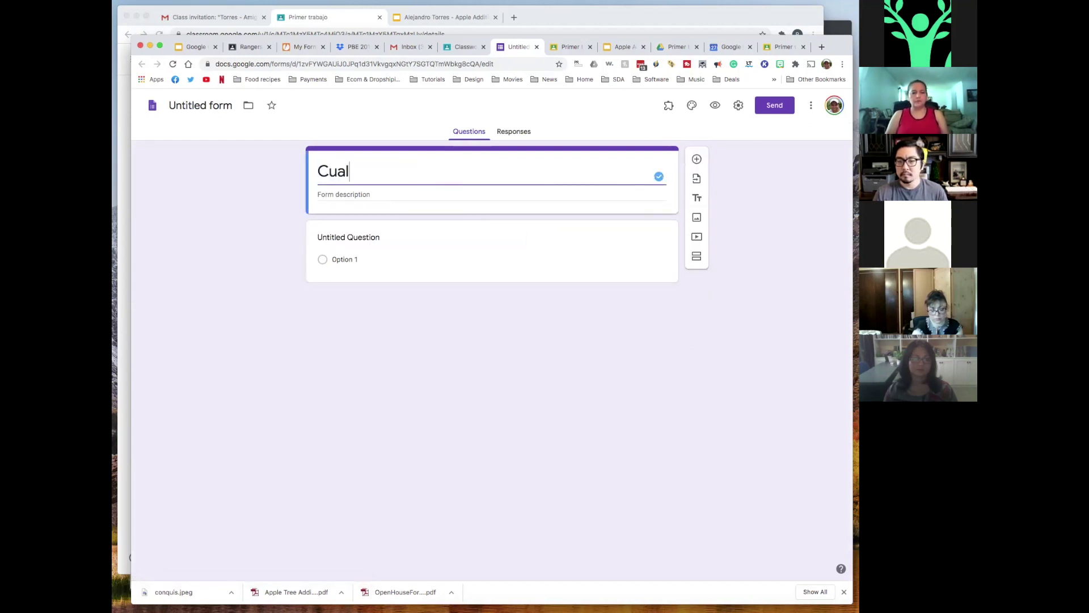
pyautogui.write(' es tu comida favorita')
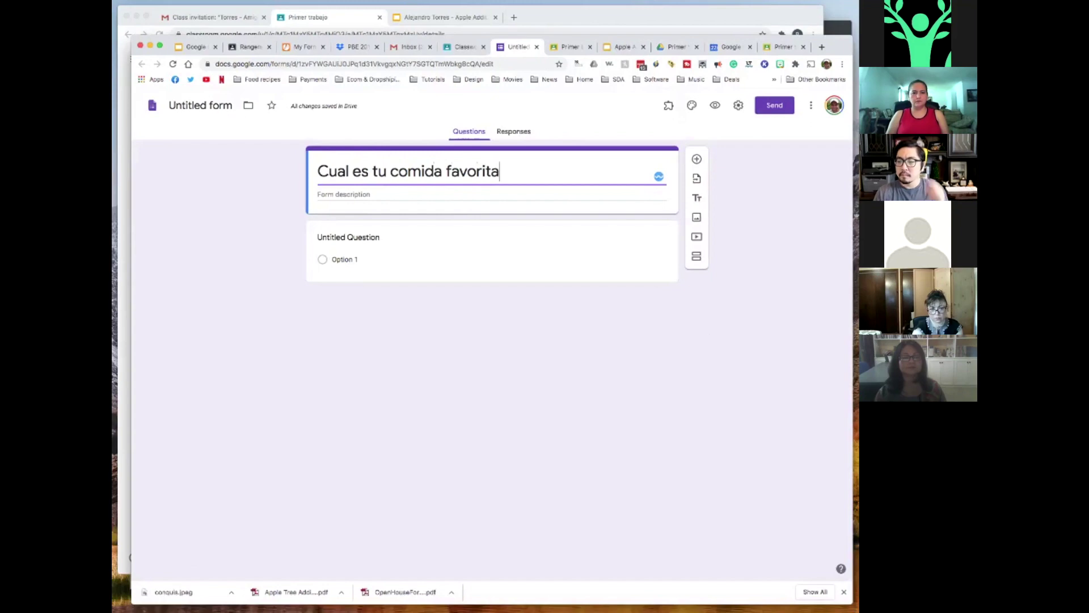
pyautogui.click(397, 194)
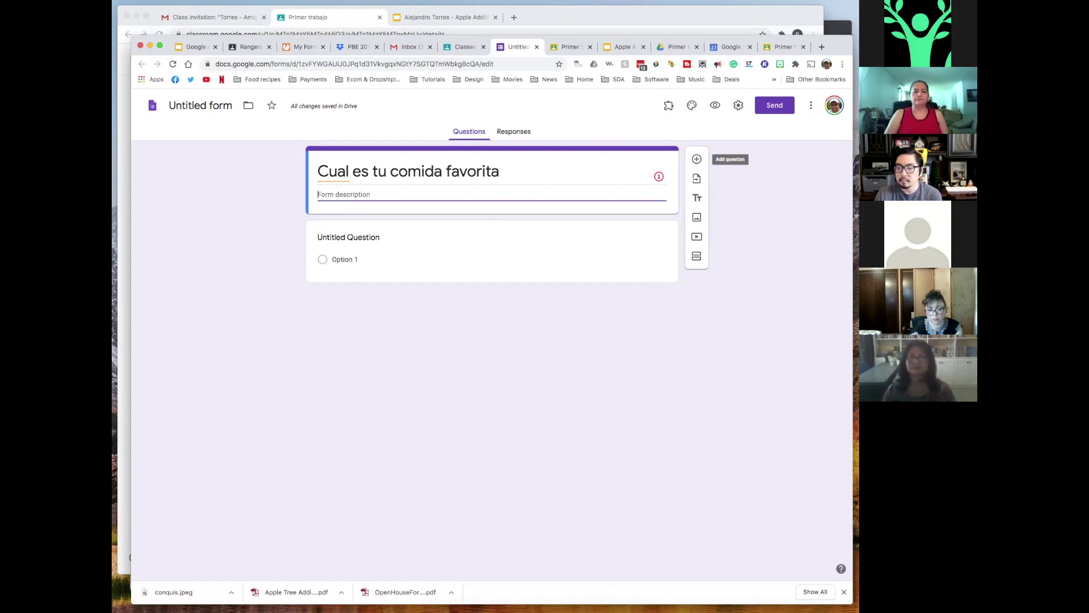
pyautogui.click(697, 159)
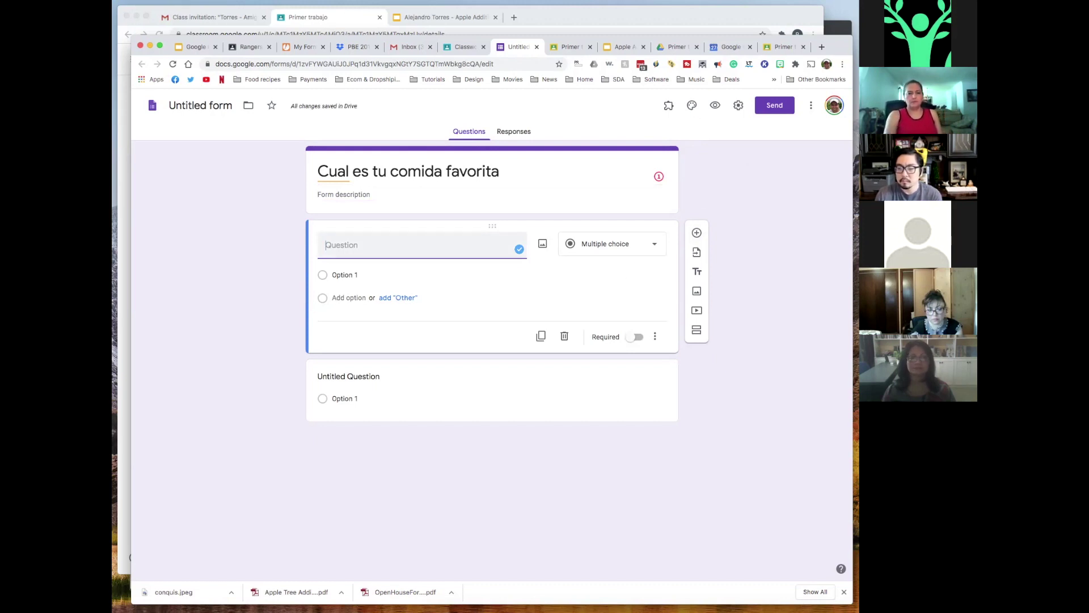
# Shorten the form title to 'comida favorita' and write the question 'Cual es tu comida favorita'.
pyautogui.hotkey('shift', 'Tab')
pyautogui.hotkey('shift', 'alt', 'Left')
pyautogui.hotkey('shift', 'alt', 'Left')
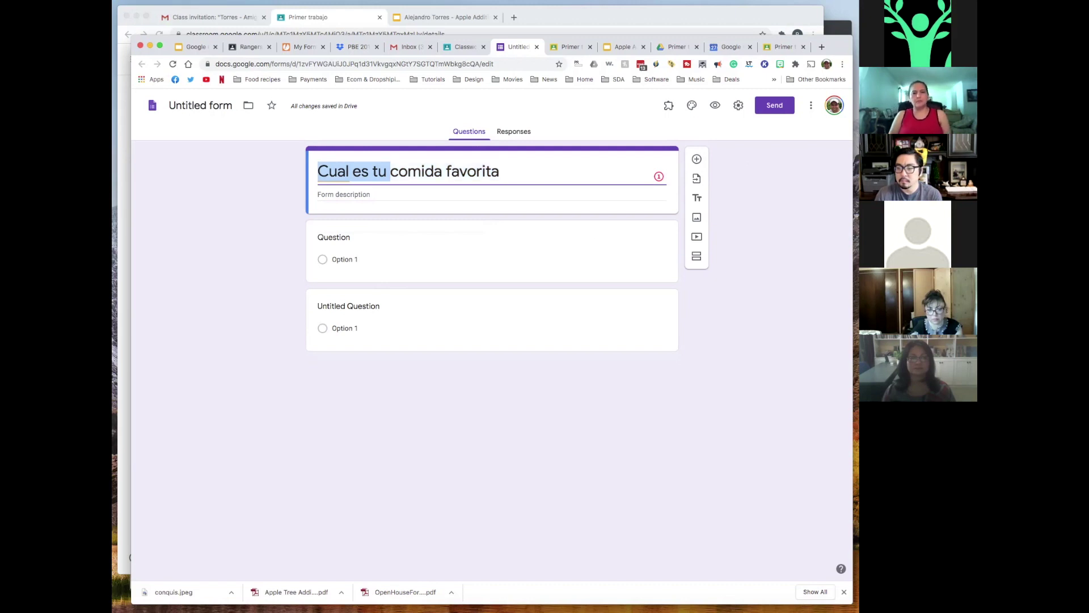
pyautogui.press('BackSpace')
pyautogui.click(390, 254)
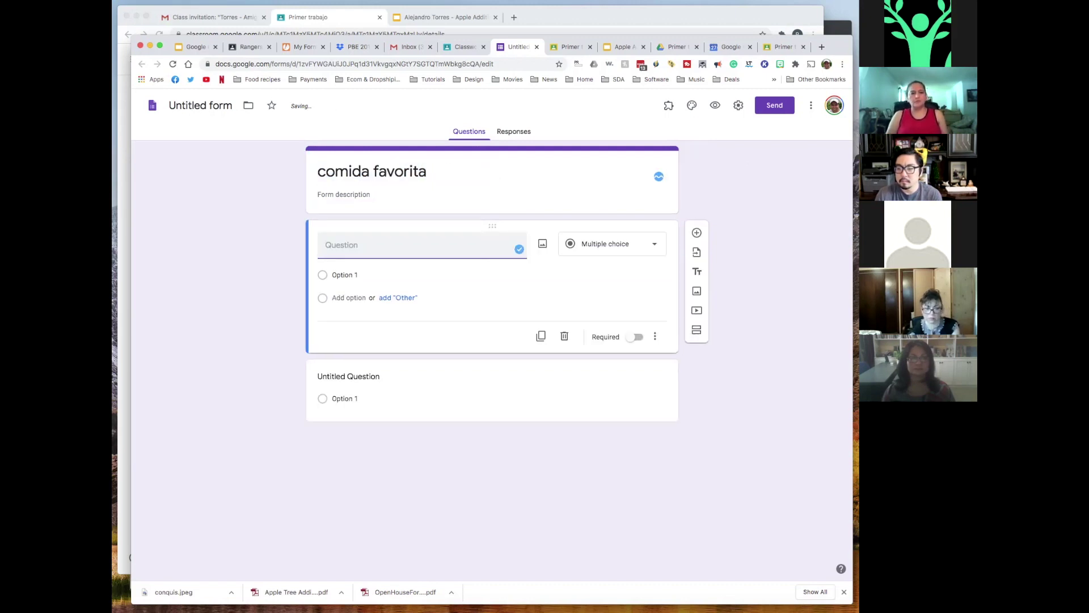
pyautogui.write('Cual es tu comida g')
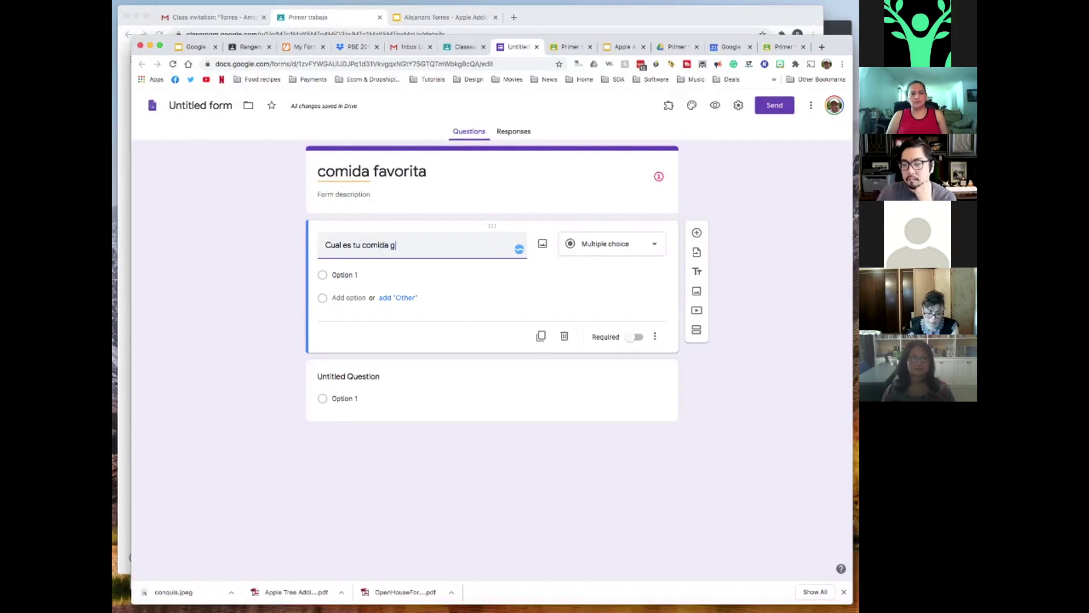
pyautogui.press('BackSpace')
pyautogui.write('favorita')
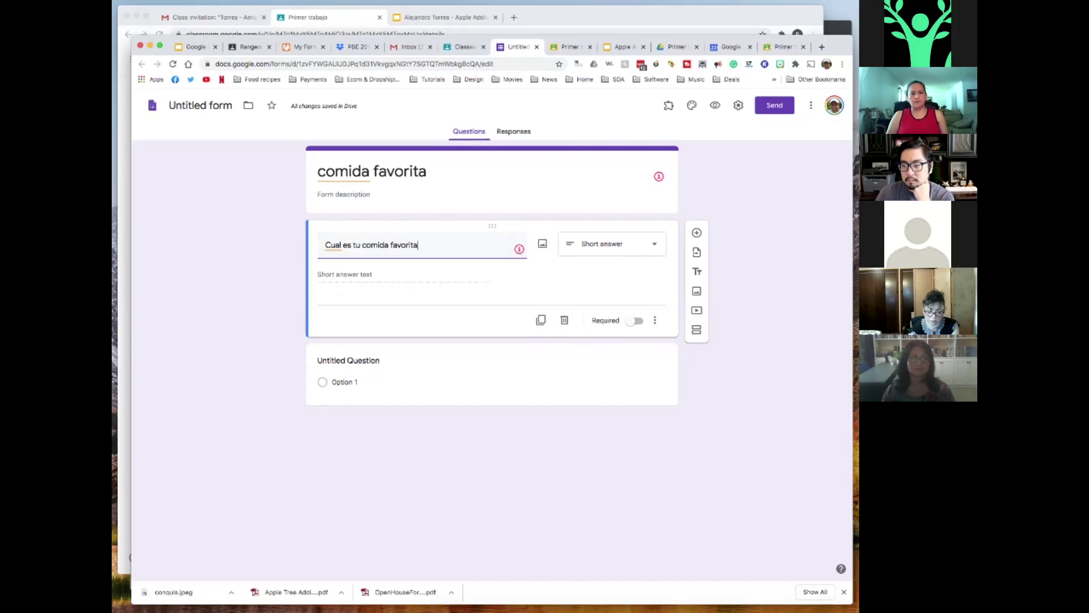
# Make it a multiple-choice question with options Hamburguesas, Pizza and Hot dogs.
pyautogui.click(612, 243)
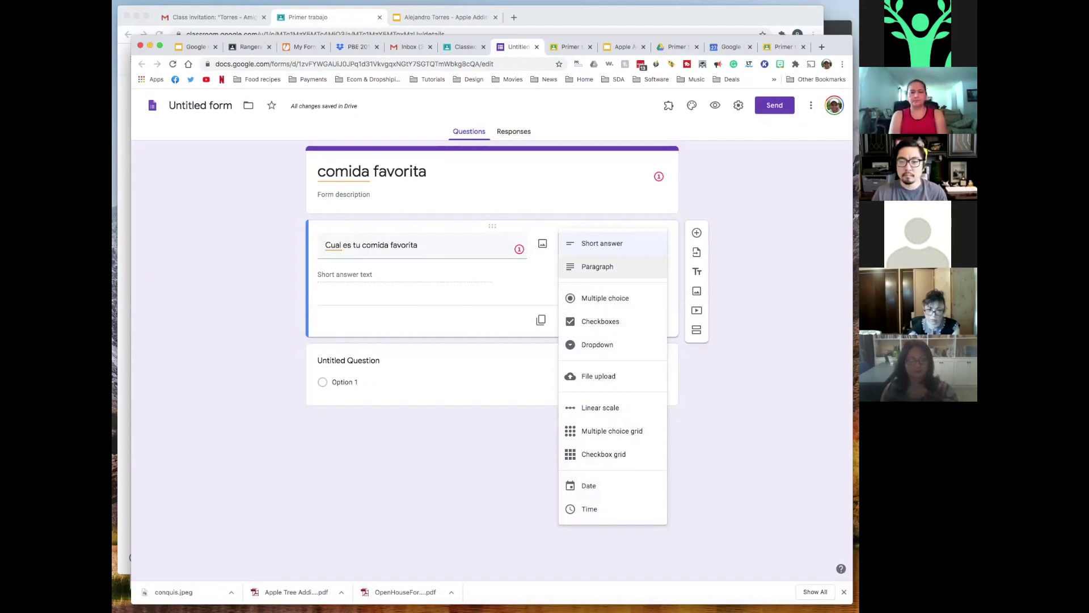
pyautogui.click(601, 297)
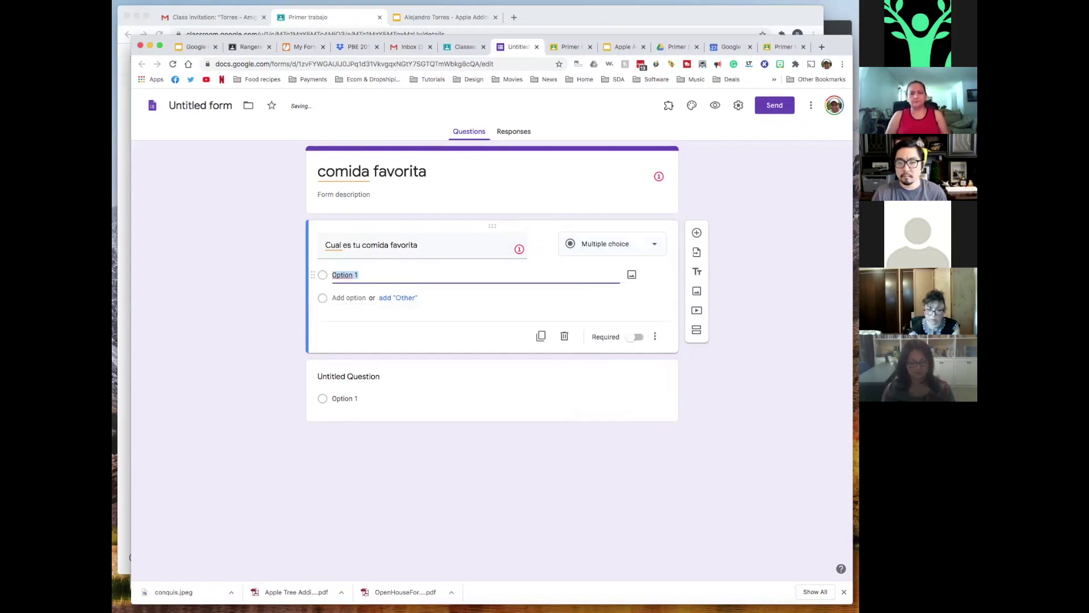
pyautogui.write('Hamburgue')
pyautogui.press('BackSpace')
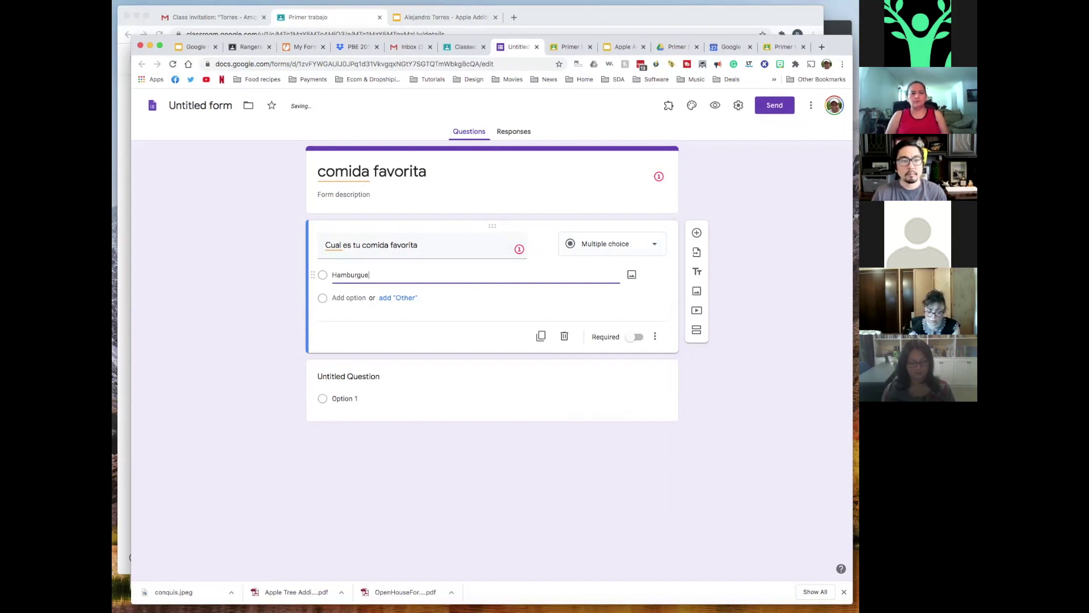
pyautogui.write('sas')
pyautogui.press('Return')
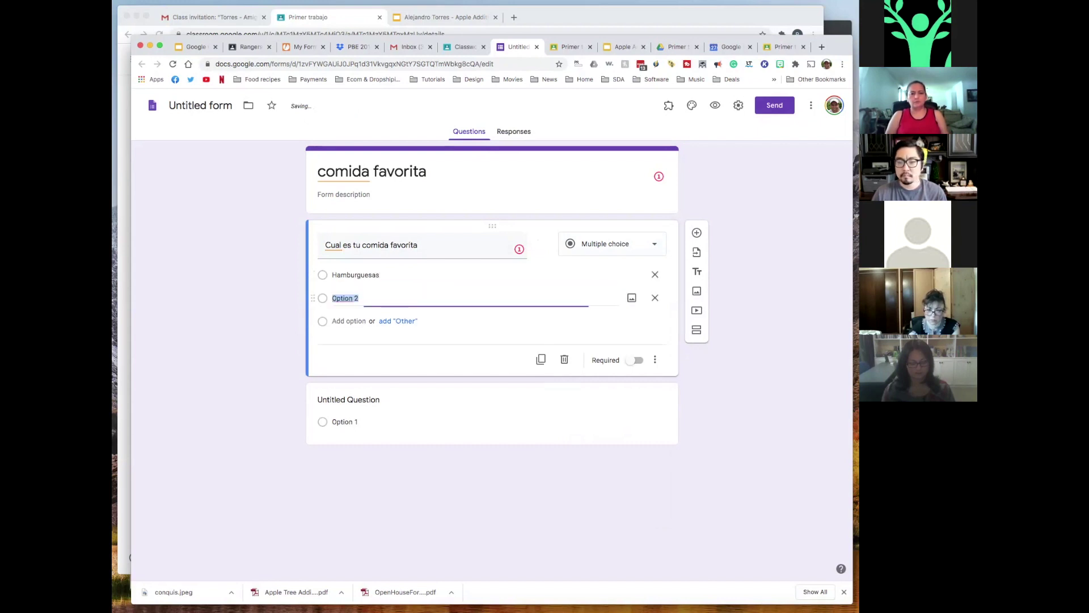
pyautogui.write('Pizza')
pyautogui.press('Return')
pyautogui.write('Hot dogs')
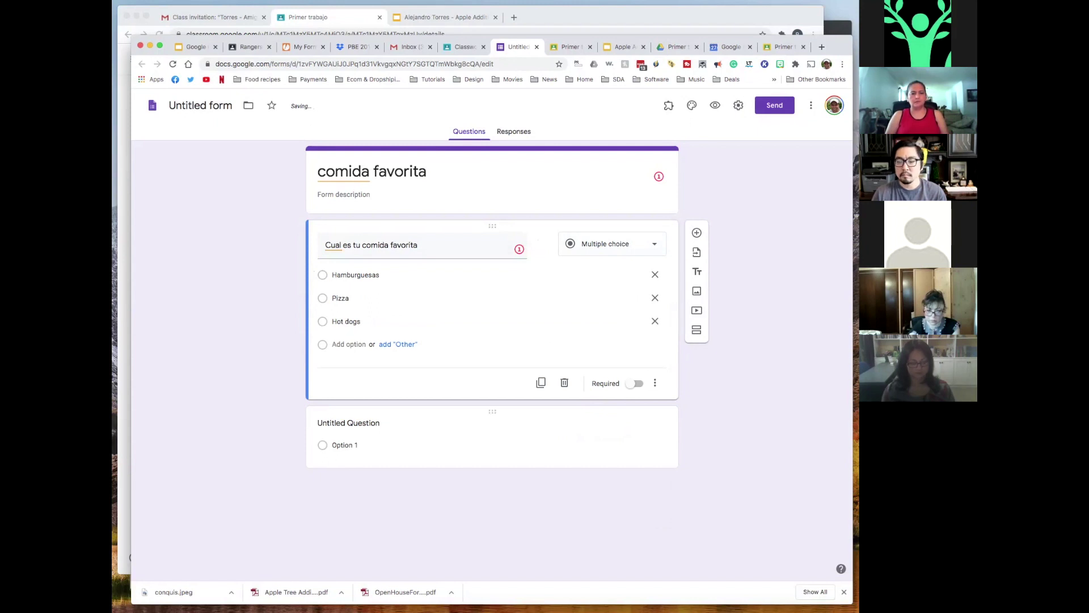
# Delete the leftover Untitled Question, mark the question required, and bring up the Send form dialog.
pyautogui.moveTo(493, 411)
pyautogui.mouseDown()
pyautogui.moveTo(493, 226)
pyautogui.moveTo(492, 411)
pyautogui.mouseUp()
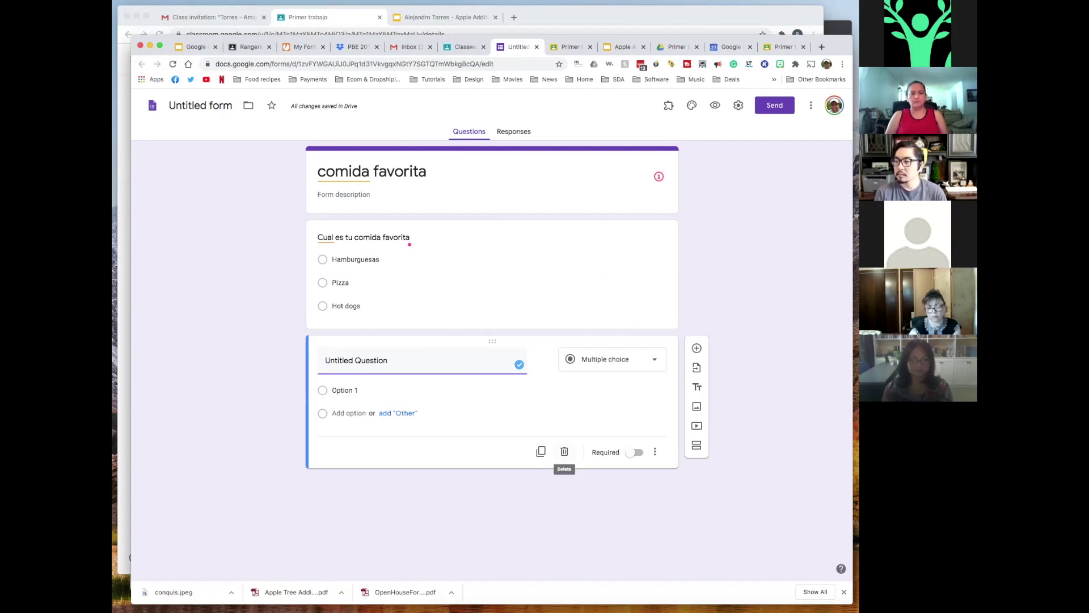
pyautogui.click(564, 451)
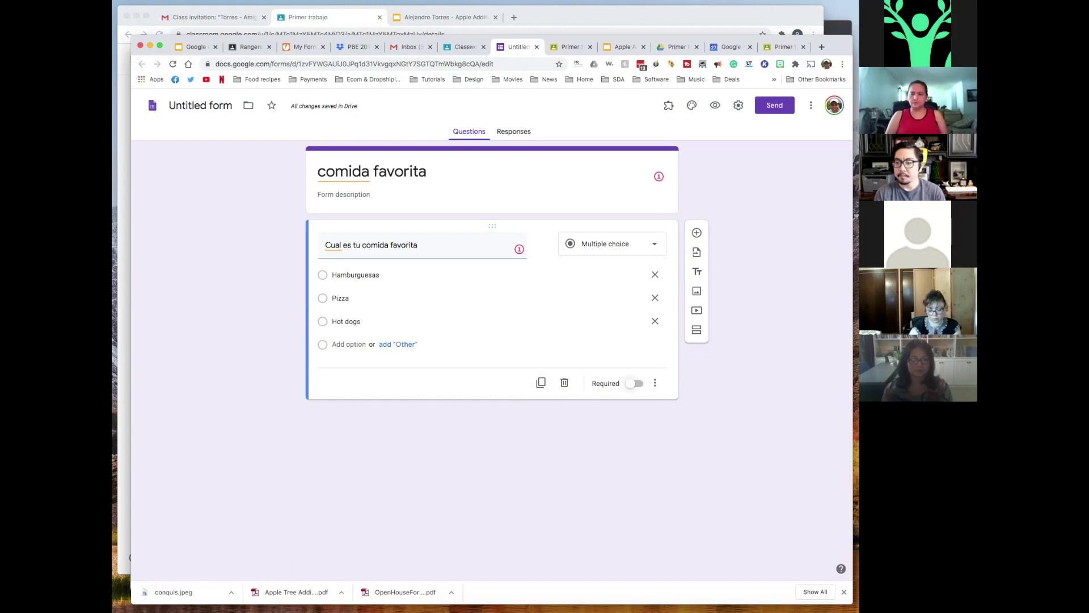
pyautogui.click(634, 383)
pyautogui.click(634, 384)
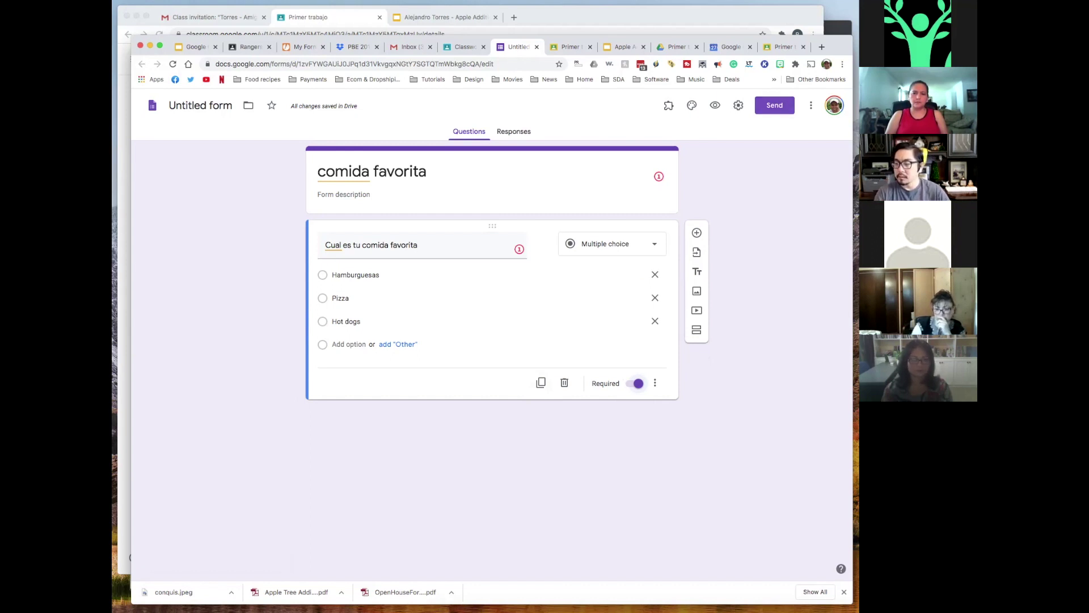
pyautogui.click(774, 105)
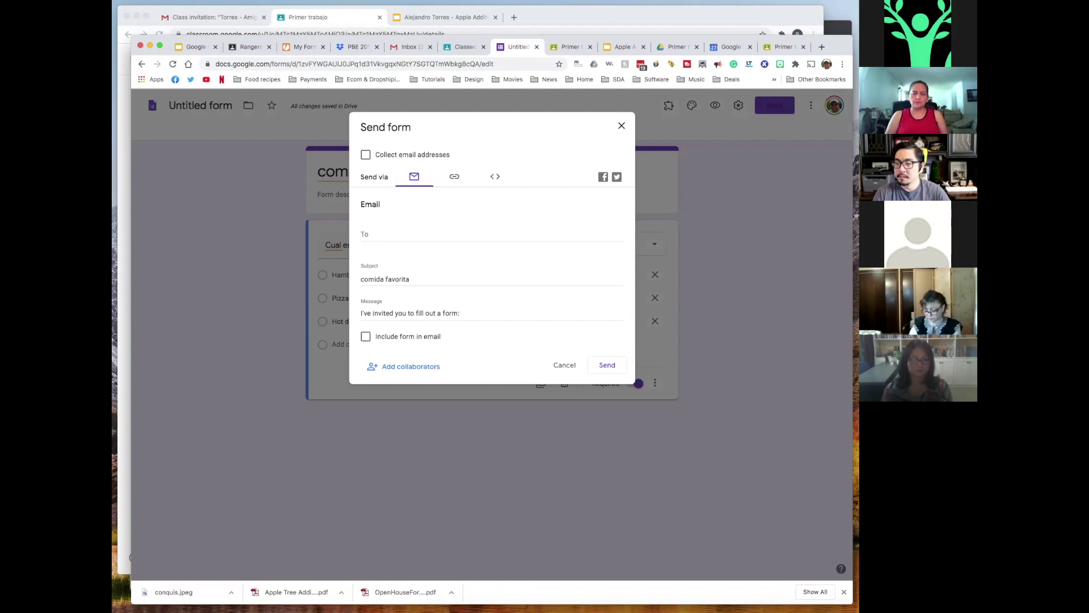
# Close the Send form dialog without sending and go back to the Forma assignment tab.
pyautogui.click(621, 125)
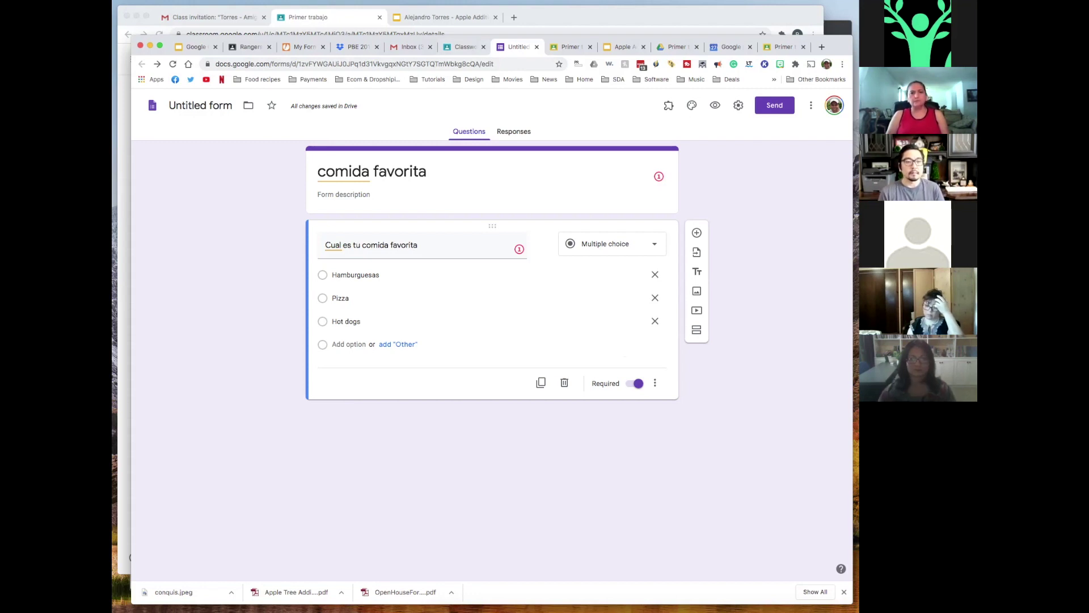
pyautogui.hotkey('shift', 'Tab')
pyautogui.hotkey('shift', 'Tab')
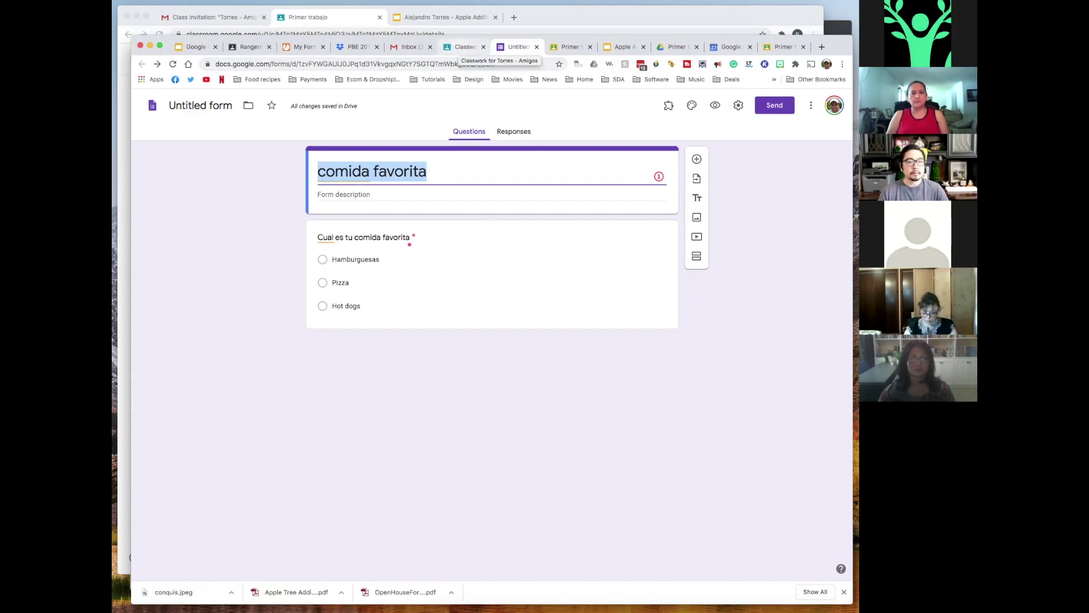
pyautogui.click(465, 46)
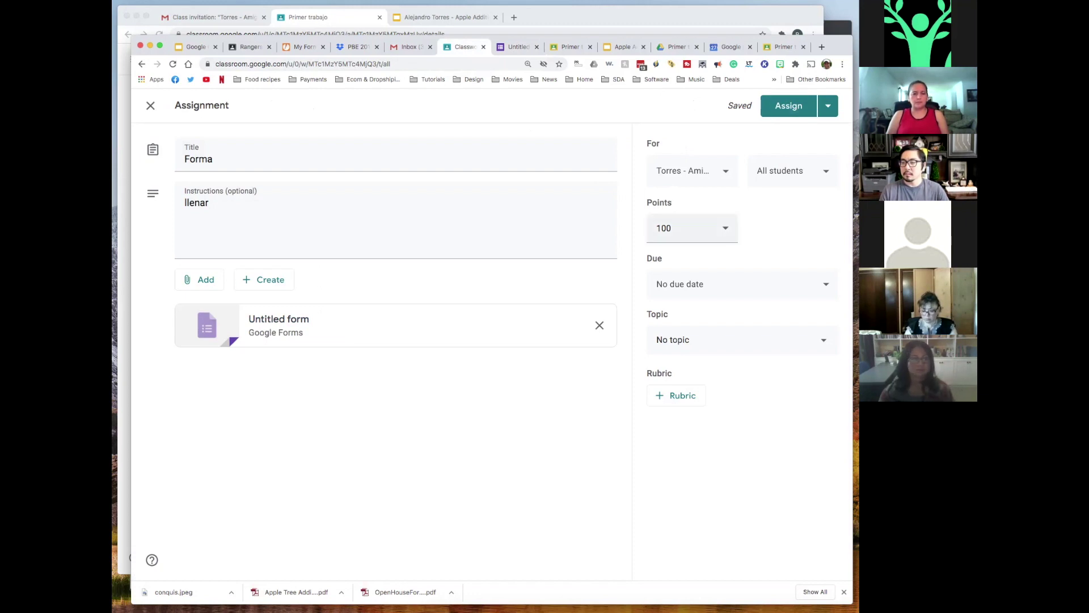
# Post Forma as an ungraded assignment and view the Torres - Amigos stream.
pyautogui.click(686, 228)
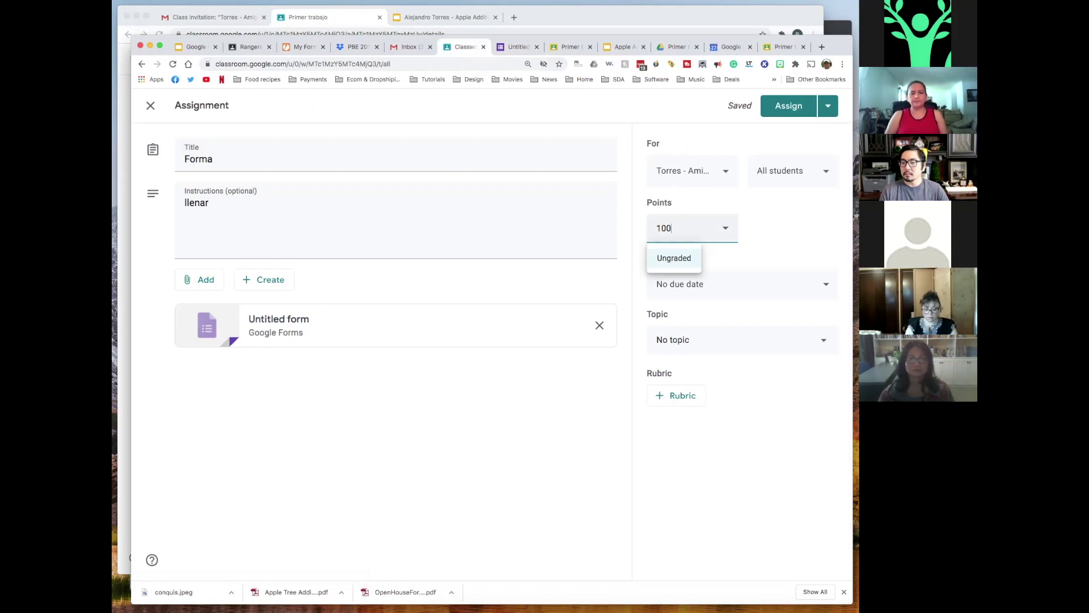
pyautogui.press('Return')
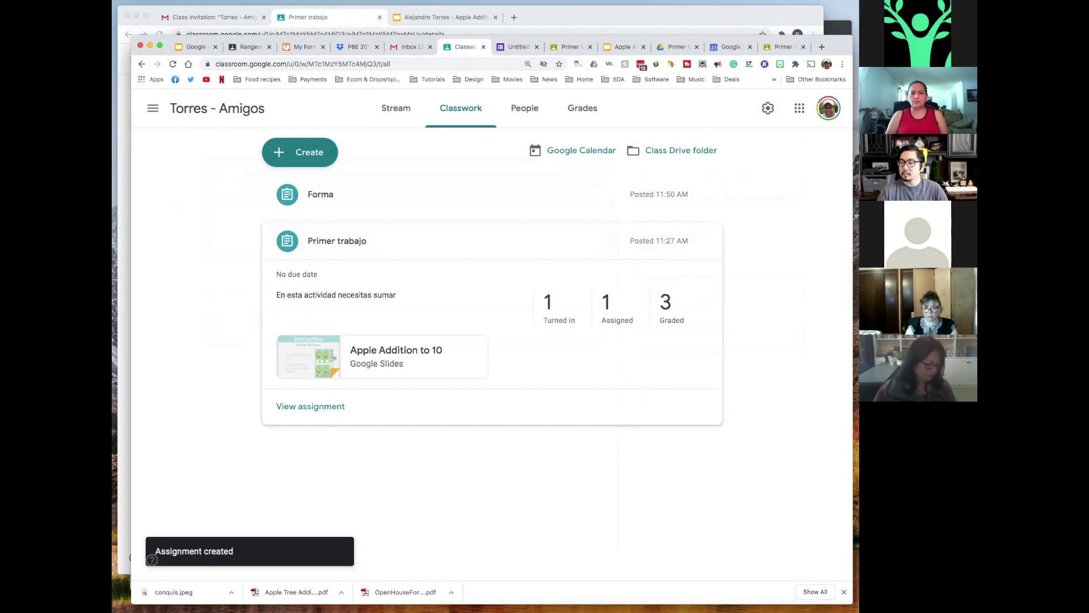
pyautogui.click(395, 108)
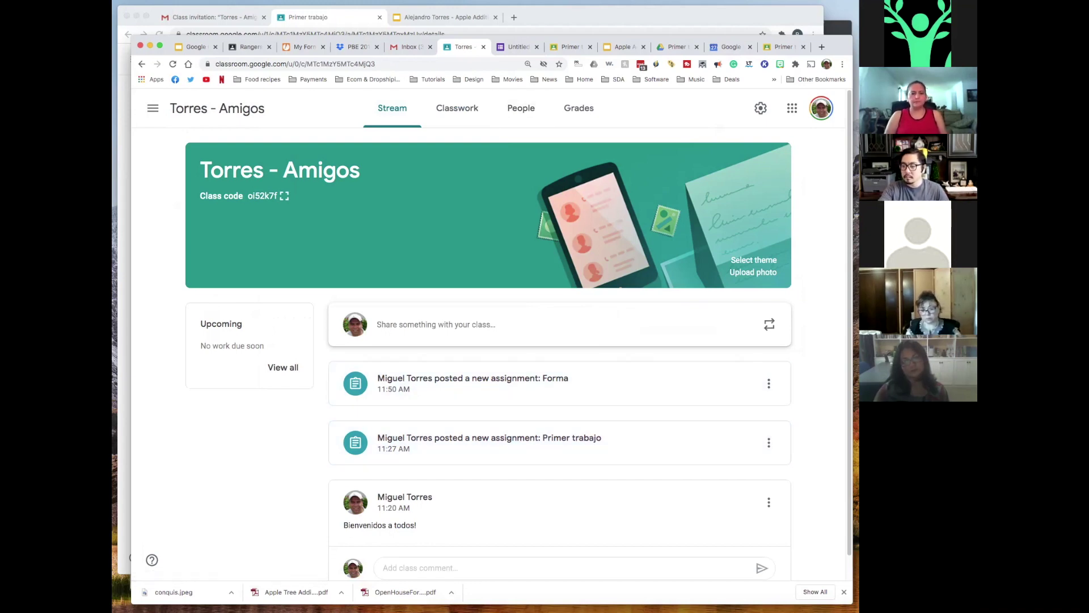
pyautogui.hotkey('ctrl', 'Up')
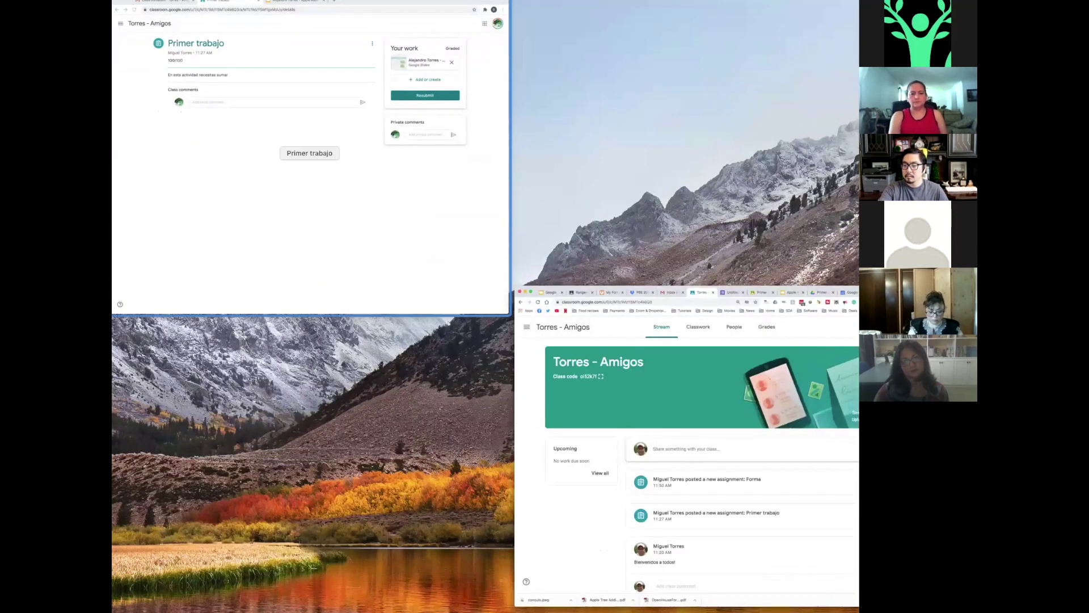
# In the student's window, go through Classes to Torres - Amigos and open the Forma post.
pyautogui.click(310, 170)
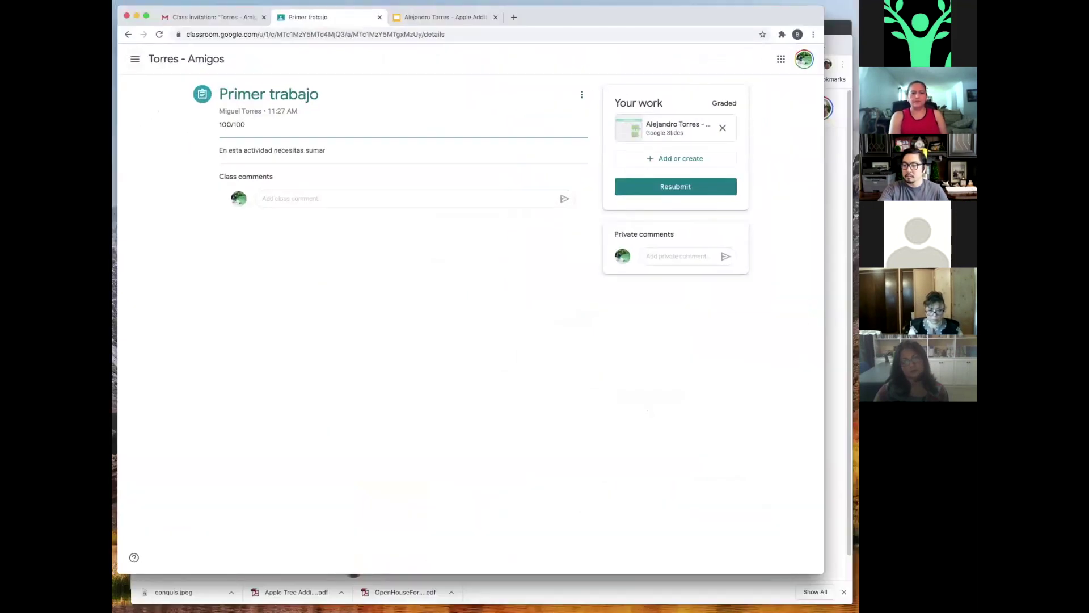
pyautogui.click(135, 59)
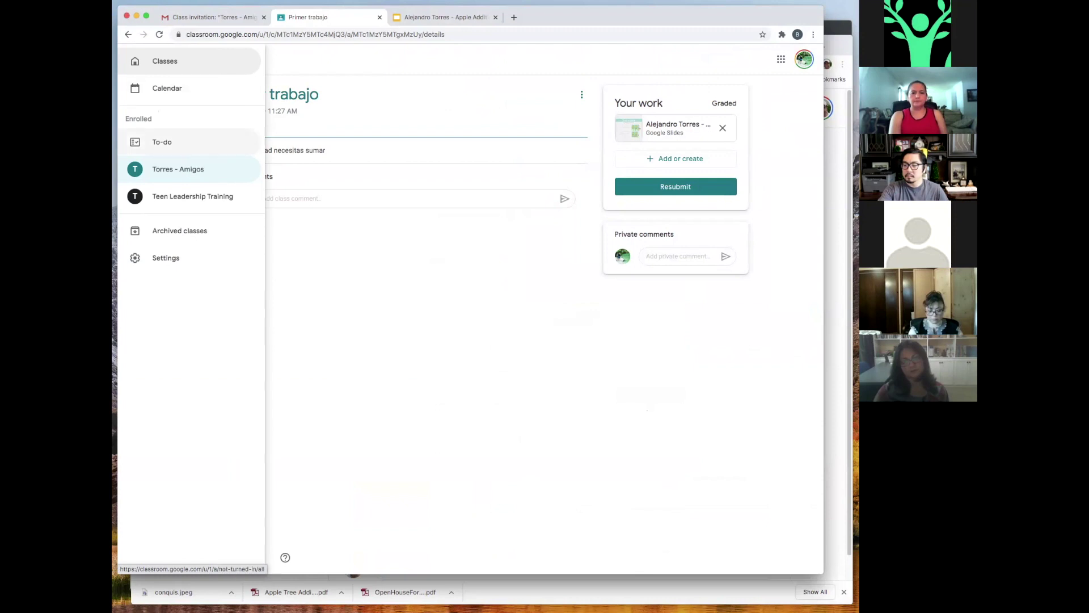
pyautogui.click(152, 60)
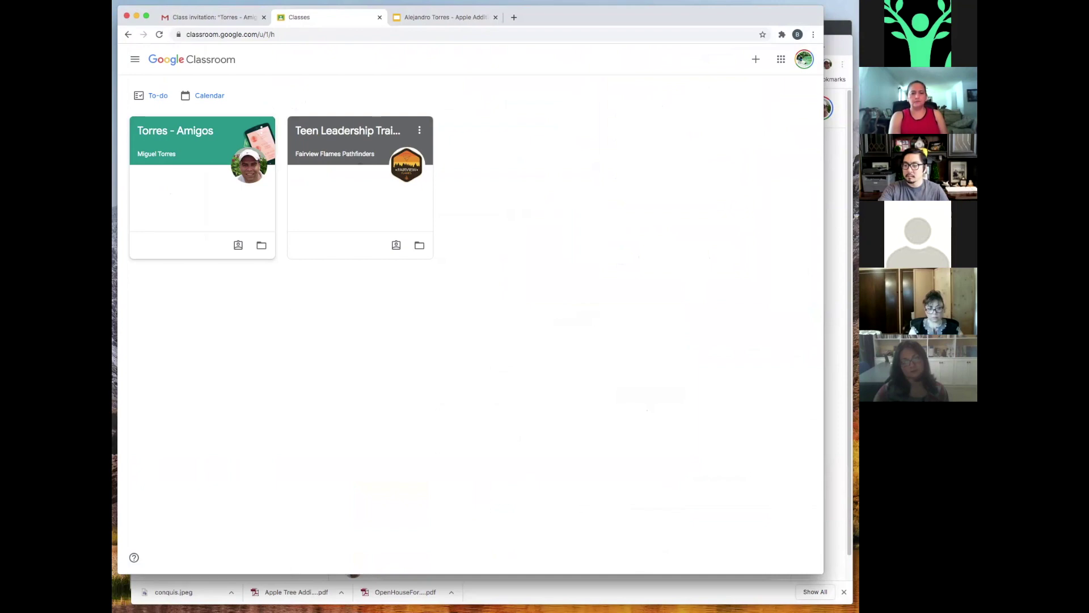
pyautogui.click(181, 148)
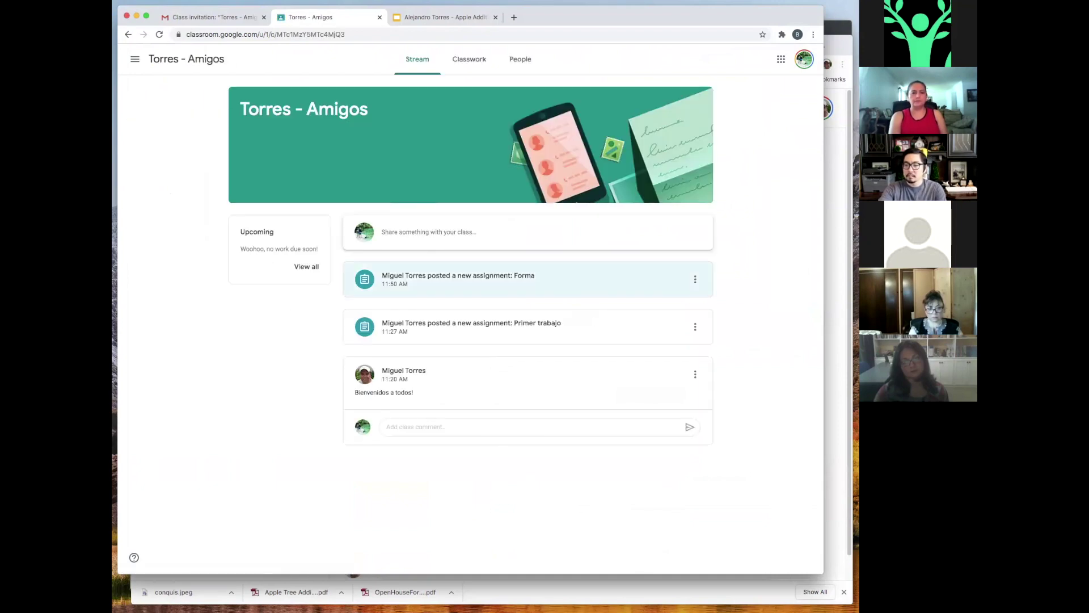
pyautogui.click(458, 278)
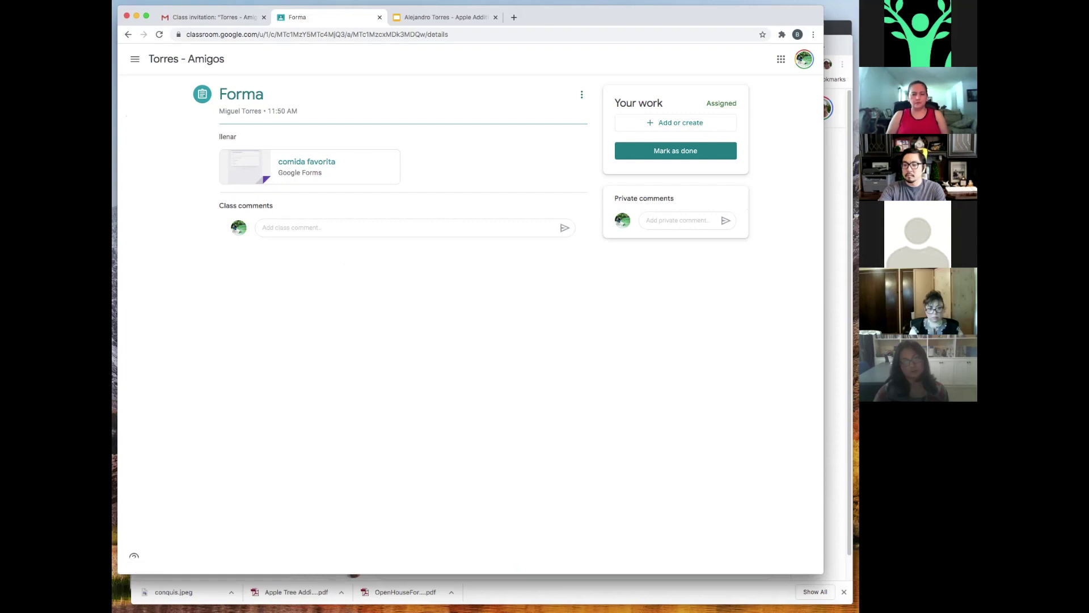
# As the student, answer the comida favorita form with Hamburguesas and submit it.
pyautogui.click(306, 161)
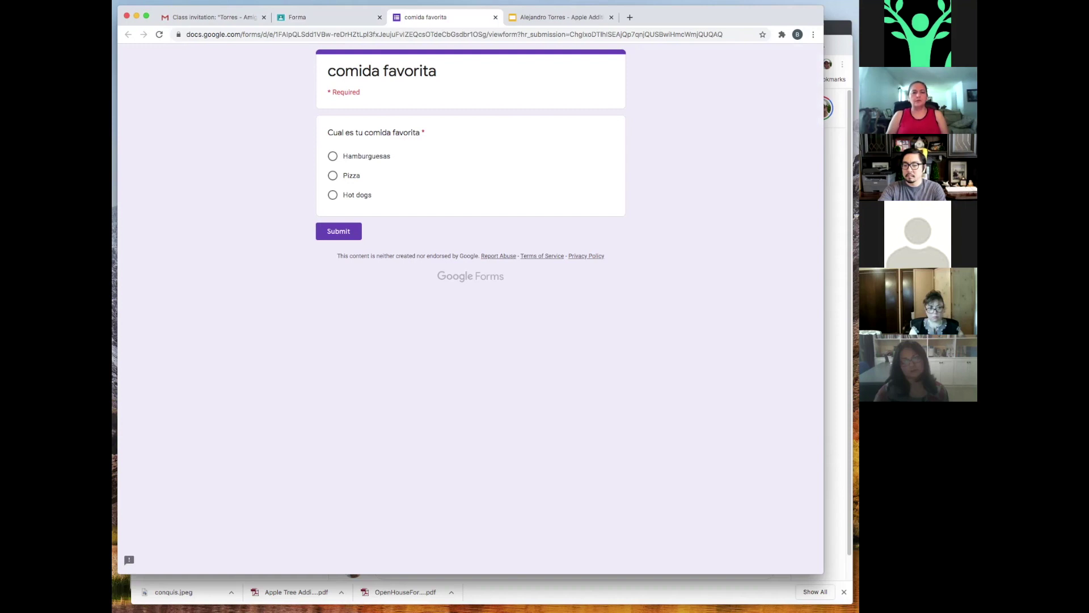
pyautogui.click(332, 156)
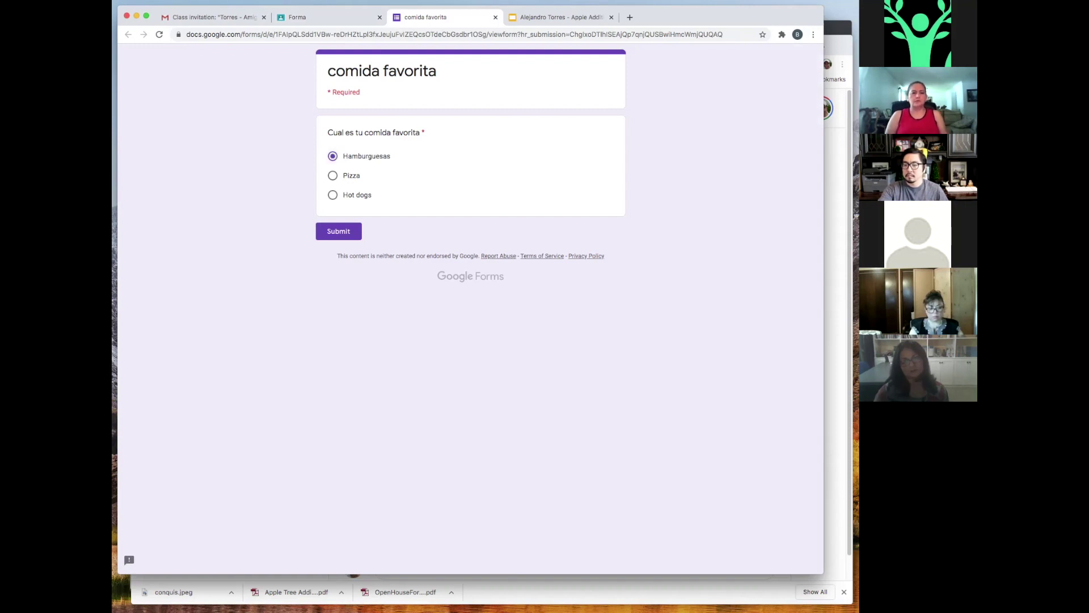
pyautogui.click(339, 231)
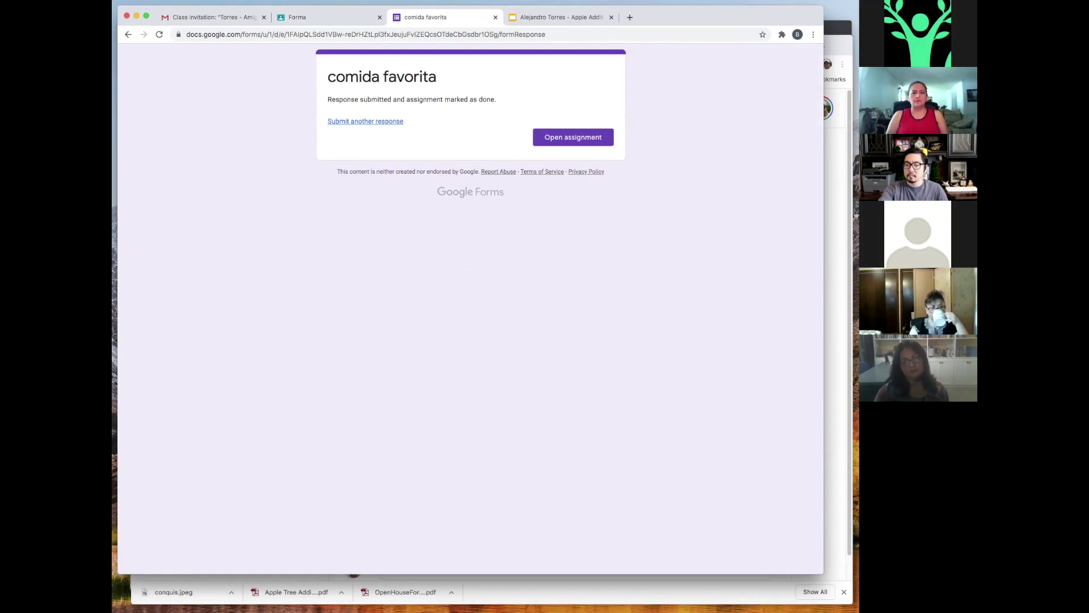
pyautogui.hotkey('ctrl', 'Up')
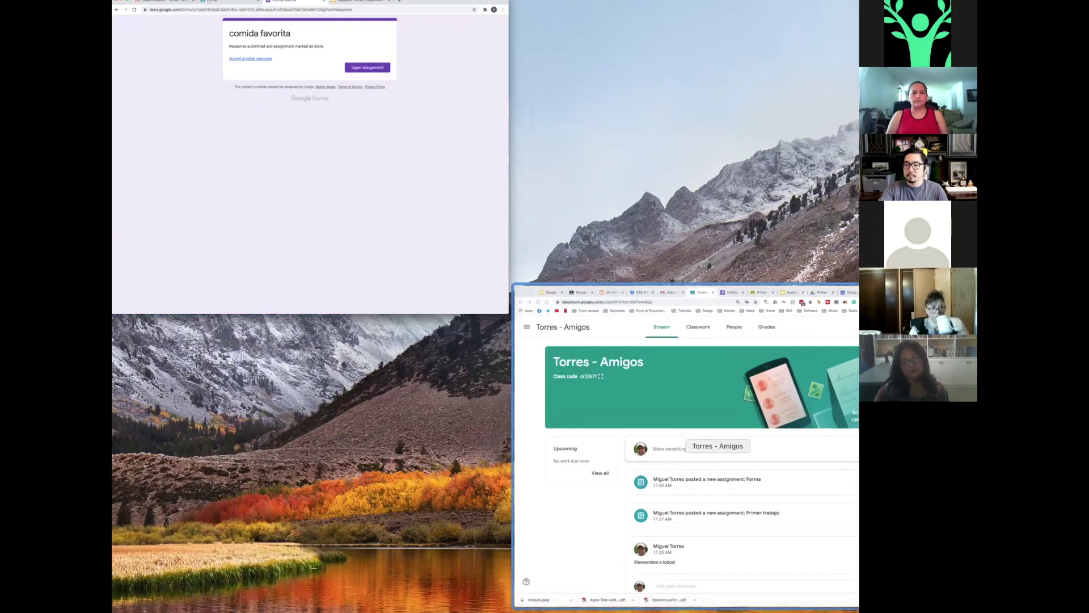
# In the teacher's window, show Classwork and expand Forma to see 3 turned in, 2 assigned.
pyautogui.click(717, 448)
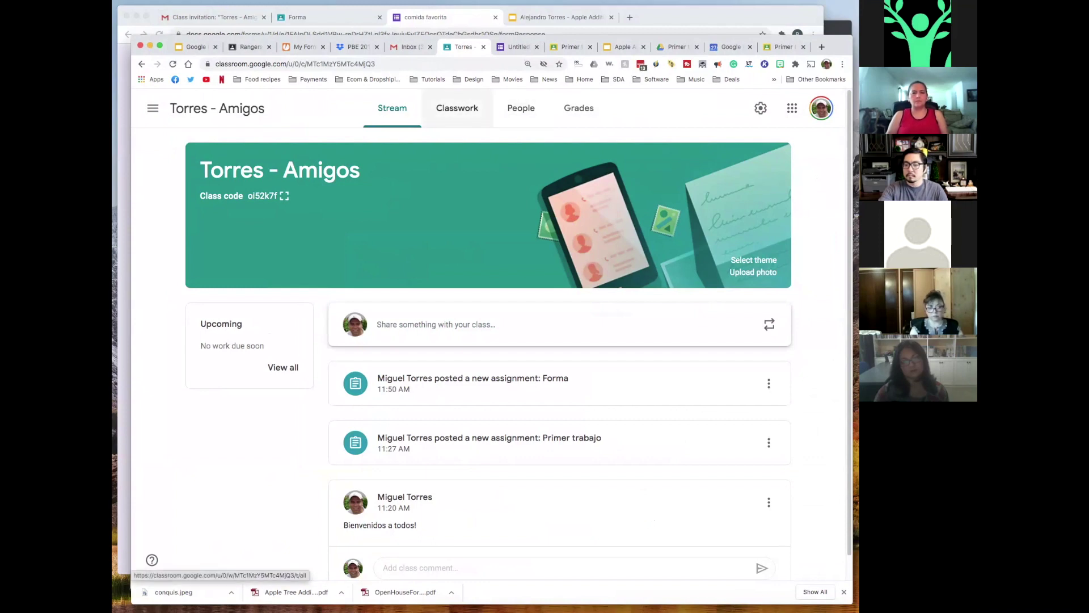
pyautogui.click(457, 107)
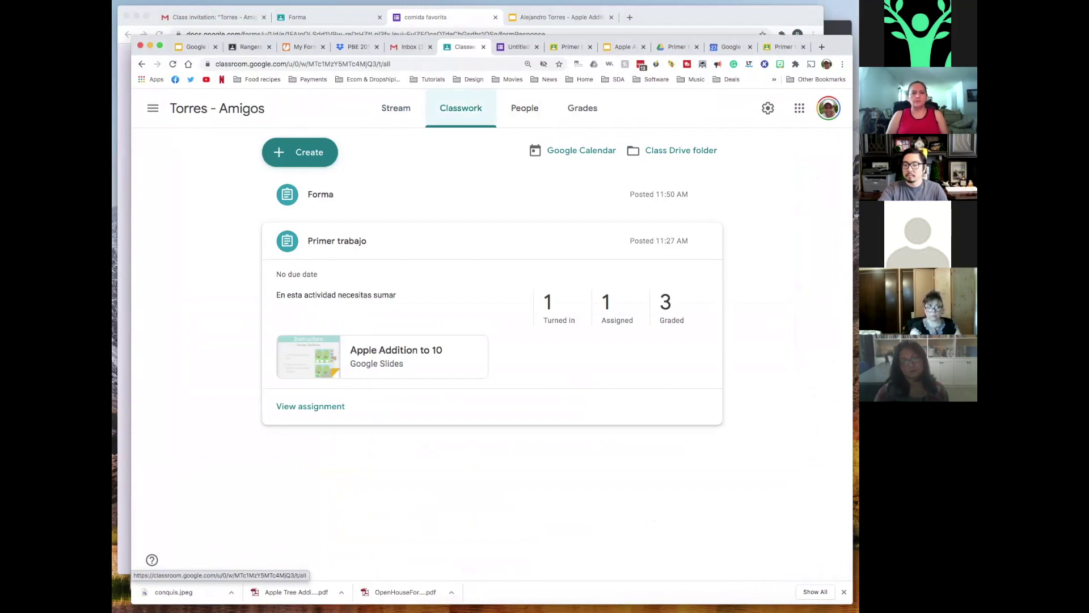
pyautogui.click(397, 194)
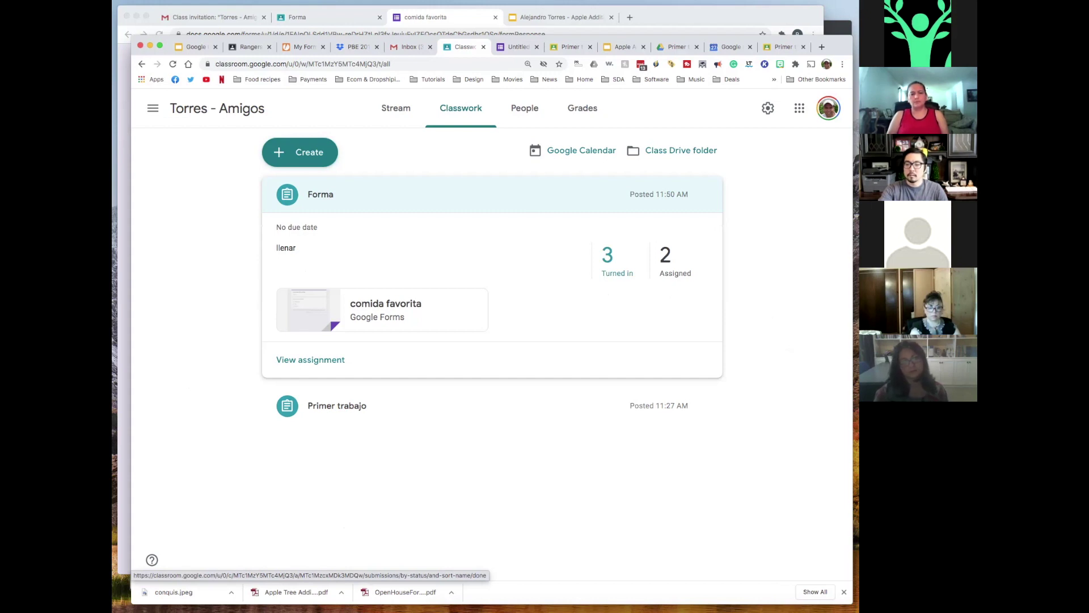
# Open Forma's student work and tick the first two turned-in students' submissions.
pyautogui.click(610, 258)
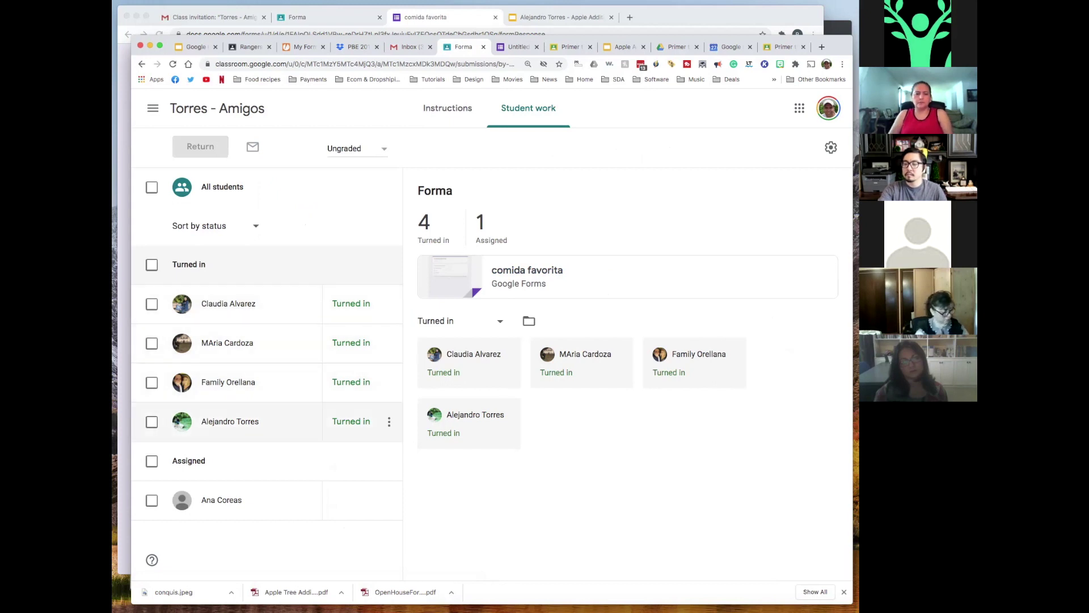
pyautogui.click(390, 304)
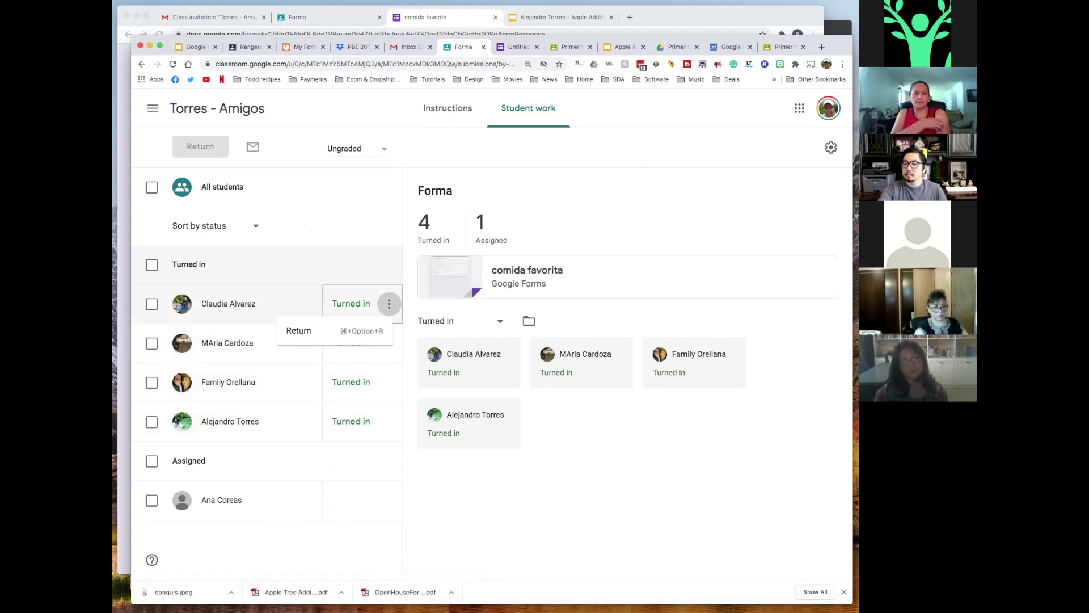
pyautogui.press('Escape')
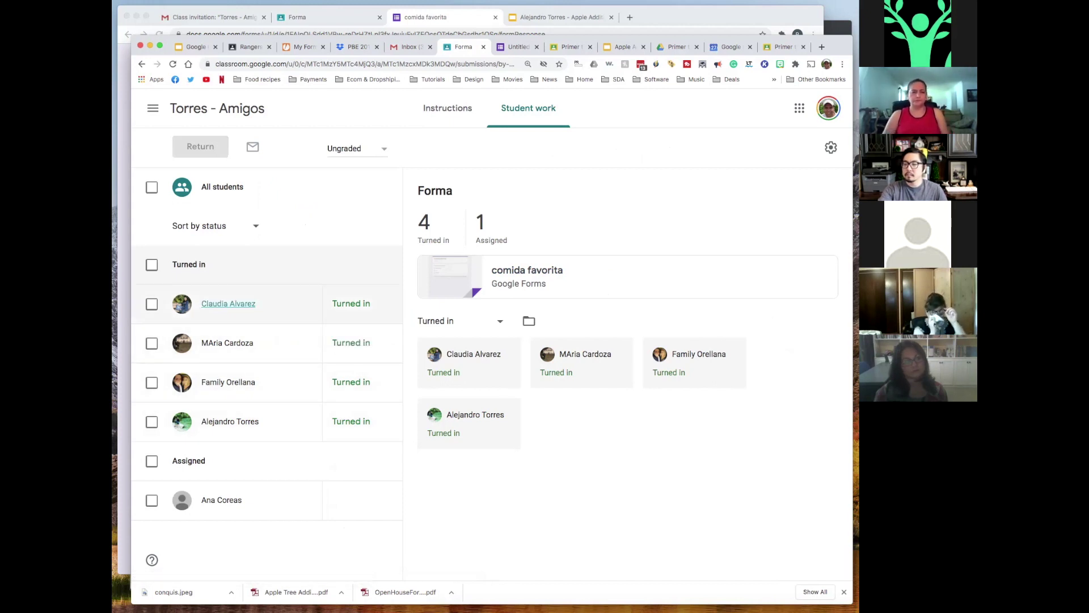
pyautogui.click(152, 303)
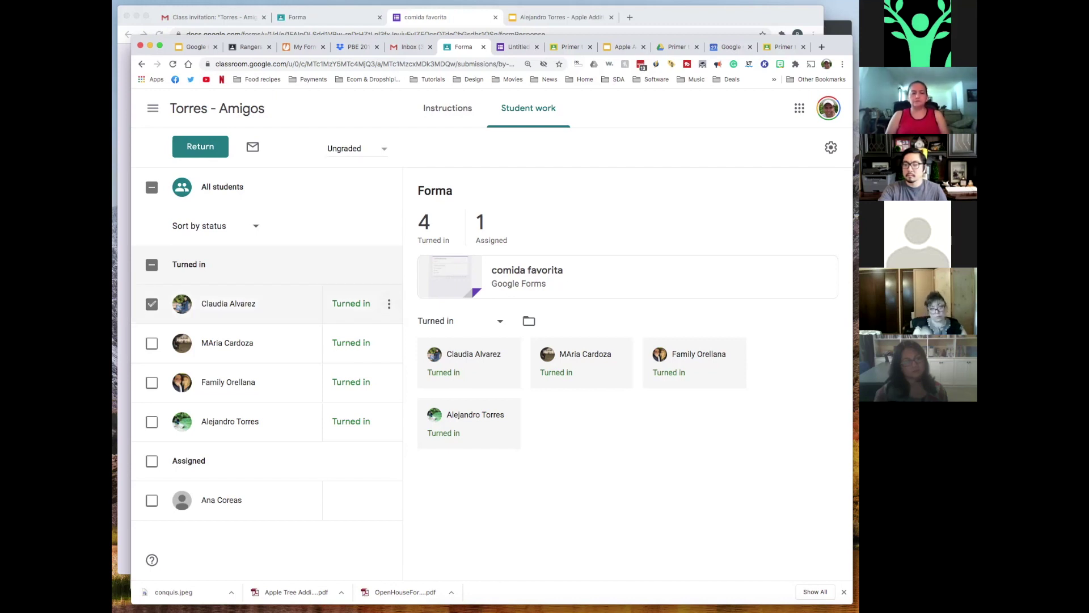
pyautogui.click(213, 226)
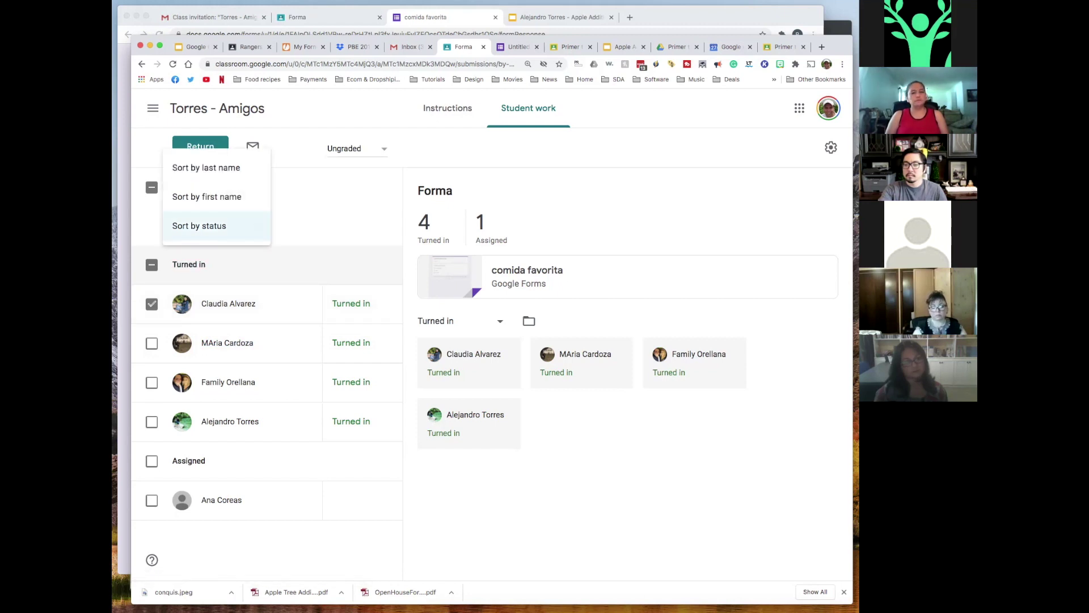
pyautogui.press('Escape')
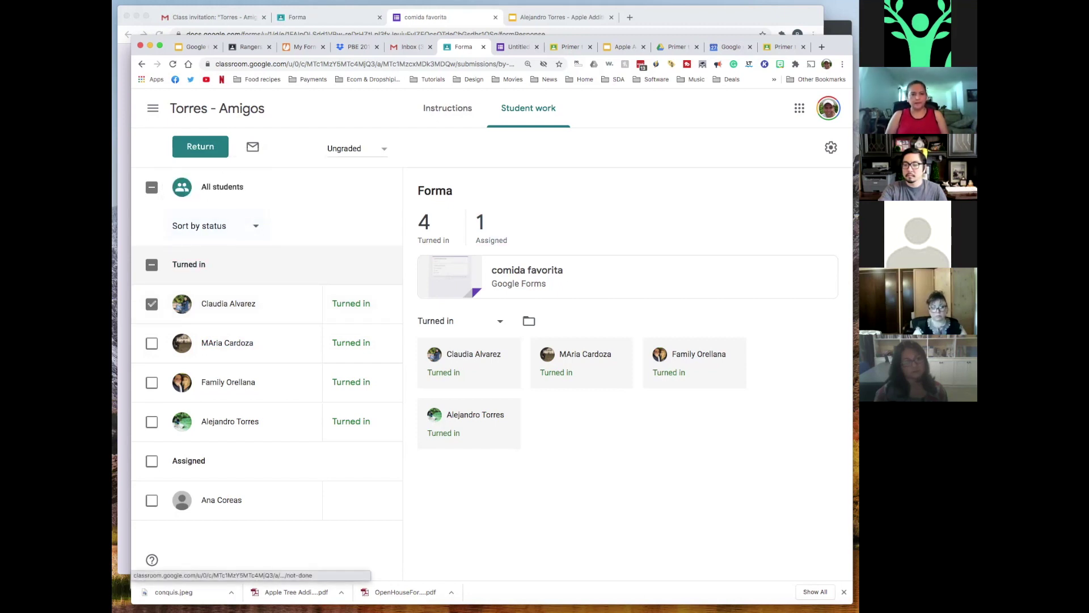
pyautogui.click(352, 149)
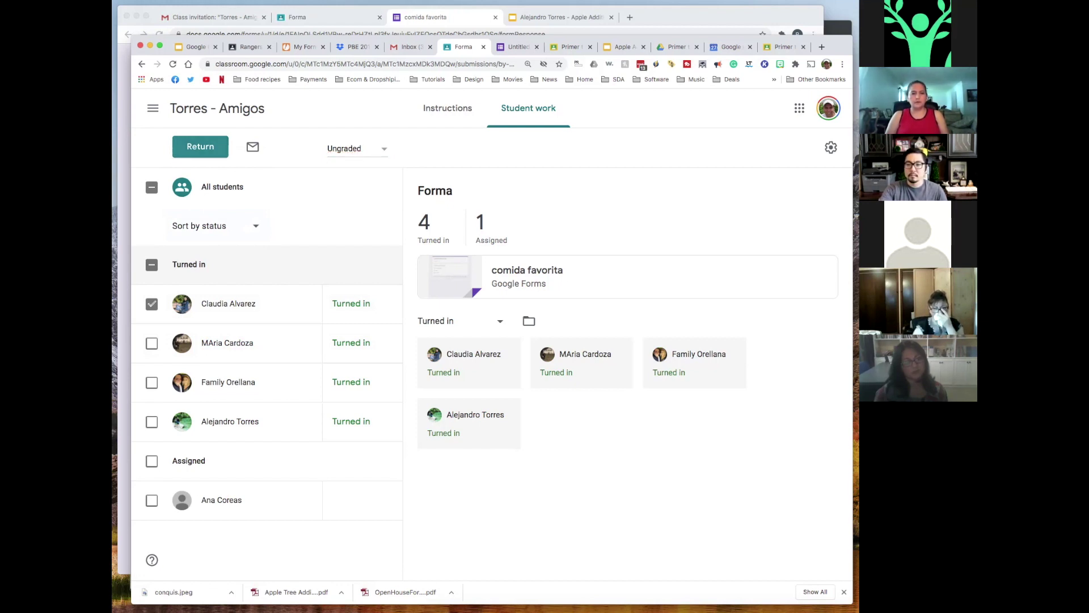
pyautogui.click(152, 343)
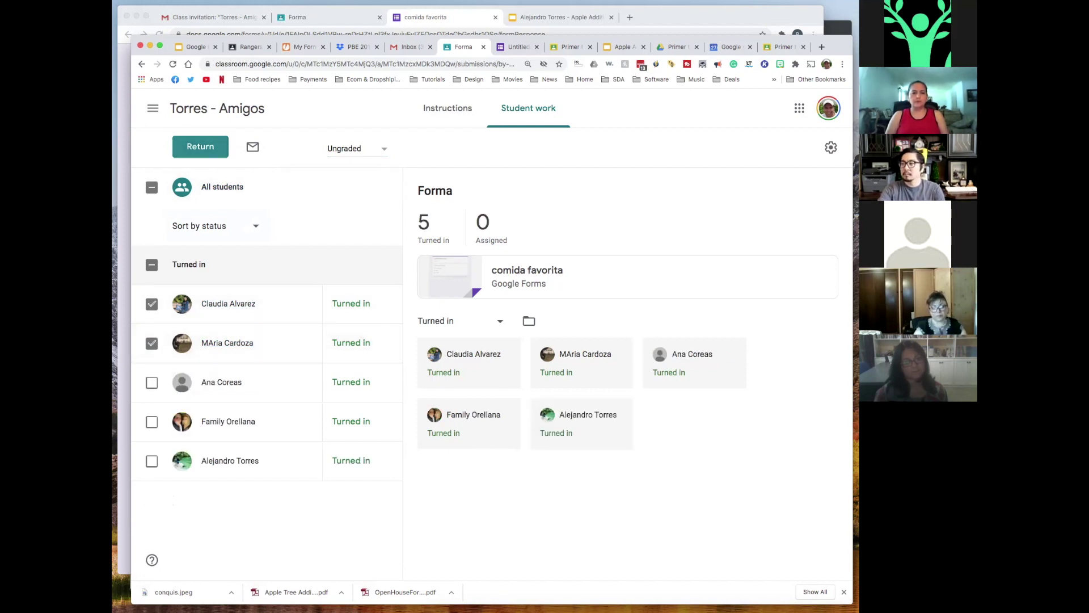
# Return the two selected Forma submissions to their students.
pyautogui.click(201, 146)
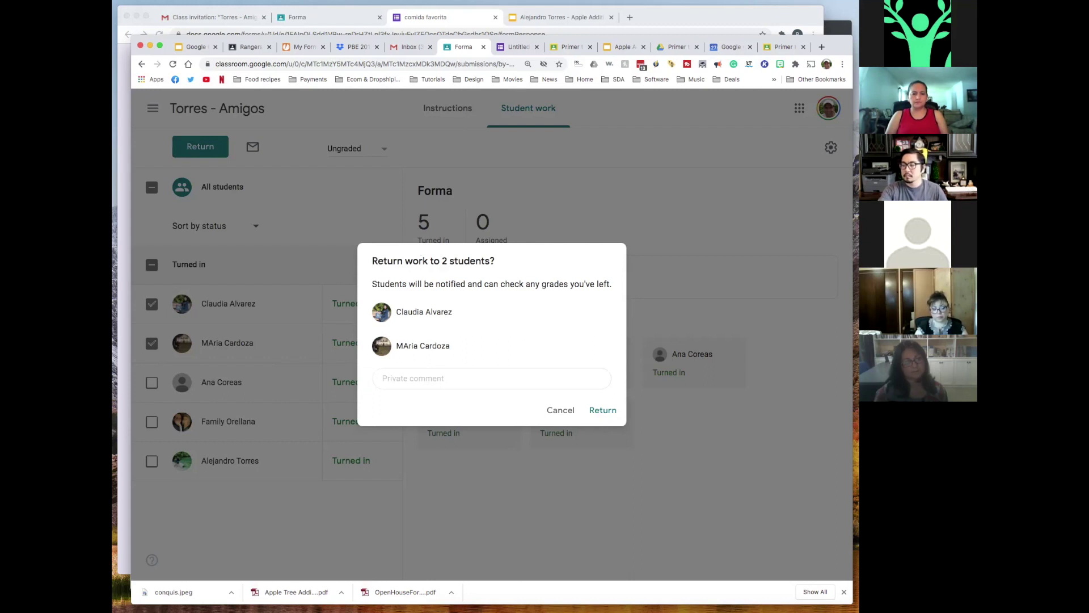
pyautogui.press('Return')
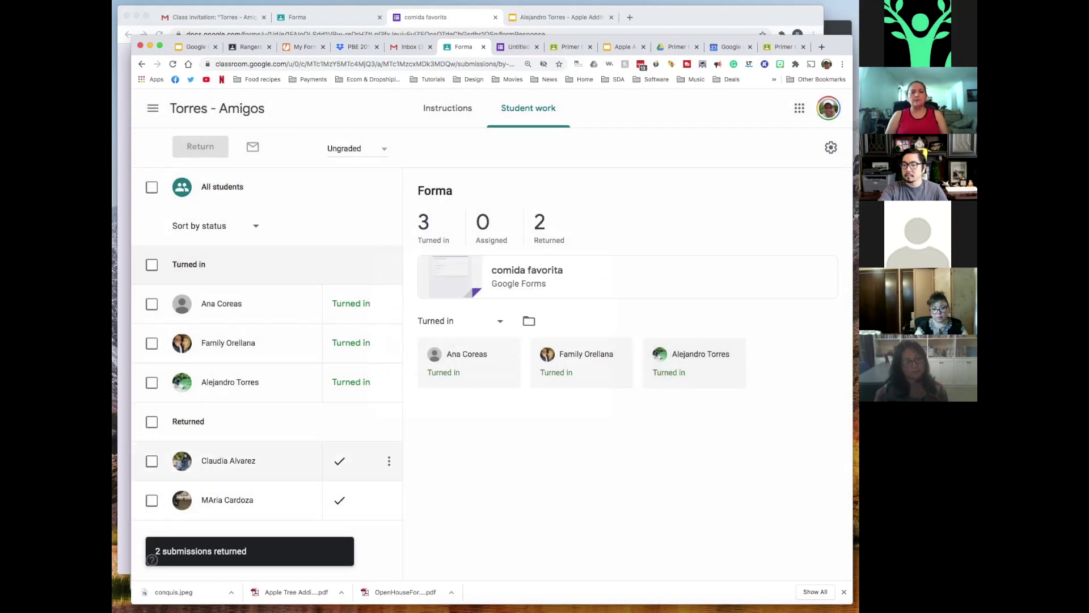
pyautogui.click(389, 461)
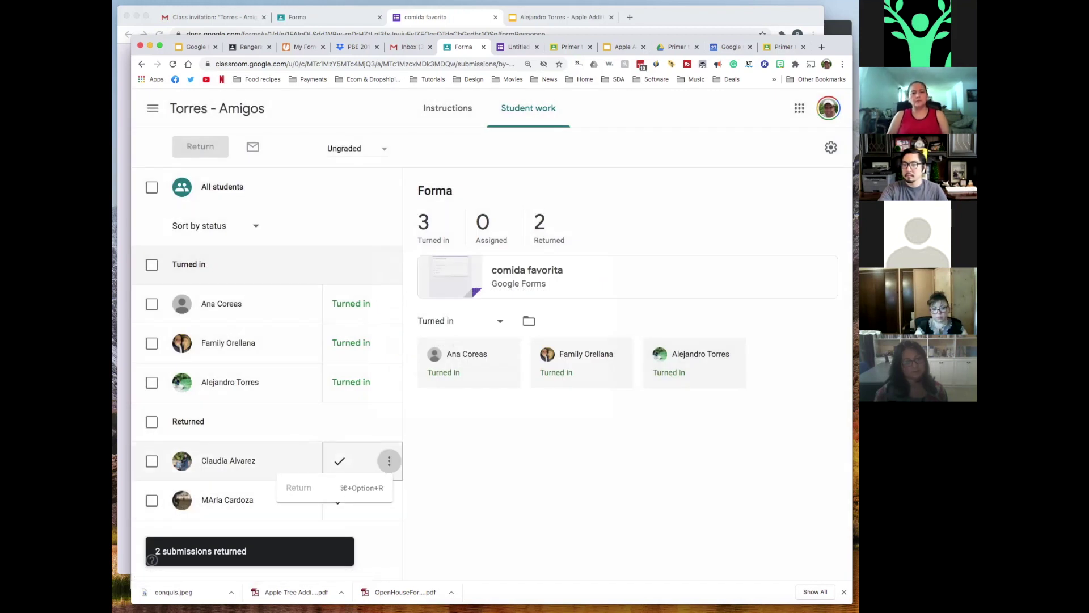
pyautogui.press('Escape')
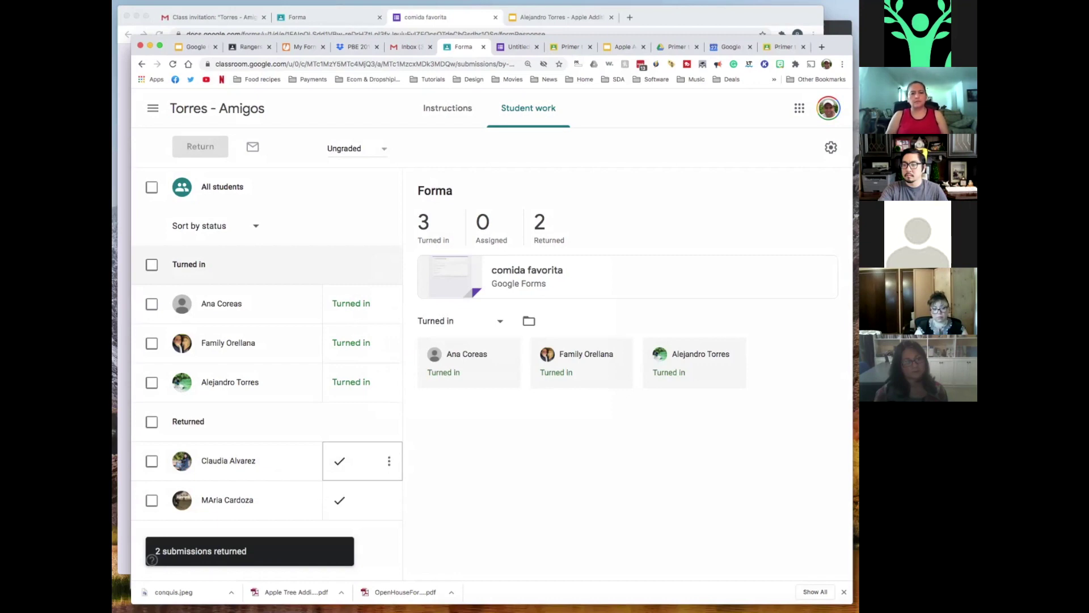
# Review Forma's instructions, go back to Student work, and launch the comida favorita form.
pyautogui.click(447, 109)
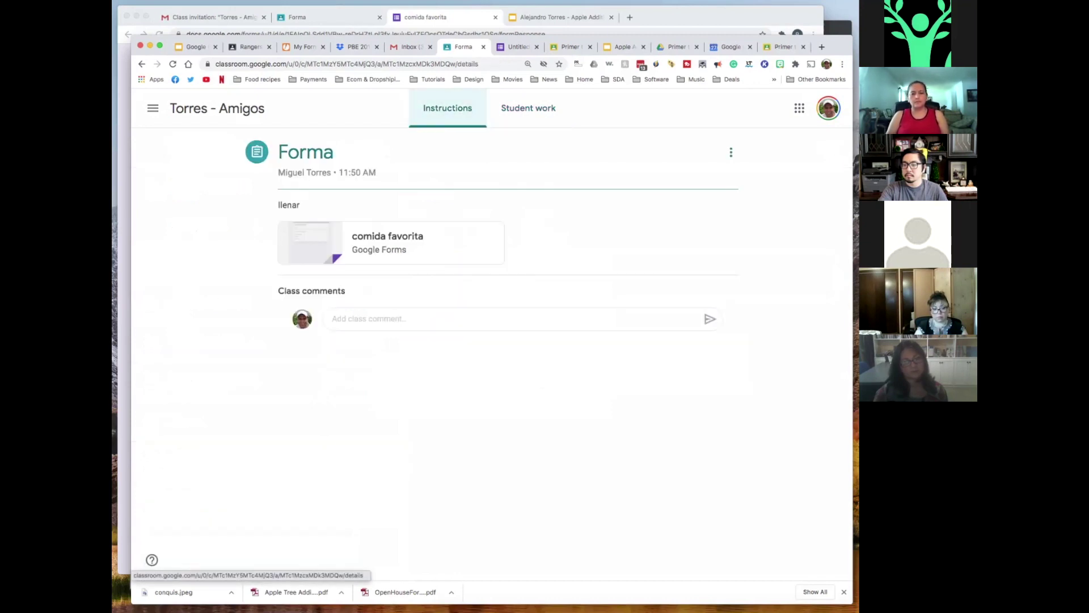
pyautogui.click(528, 108)
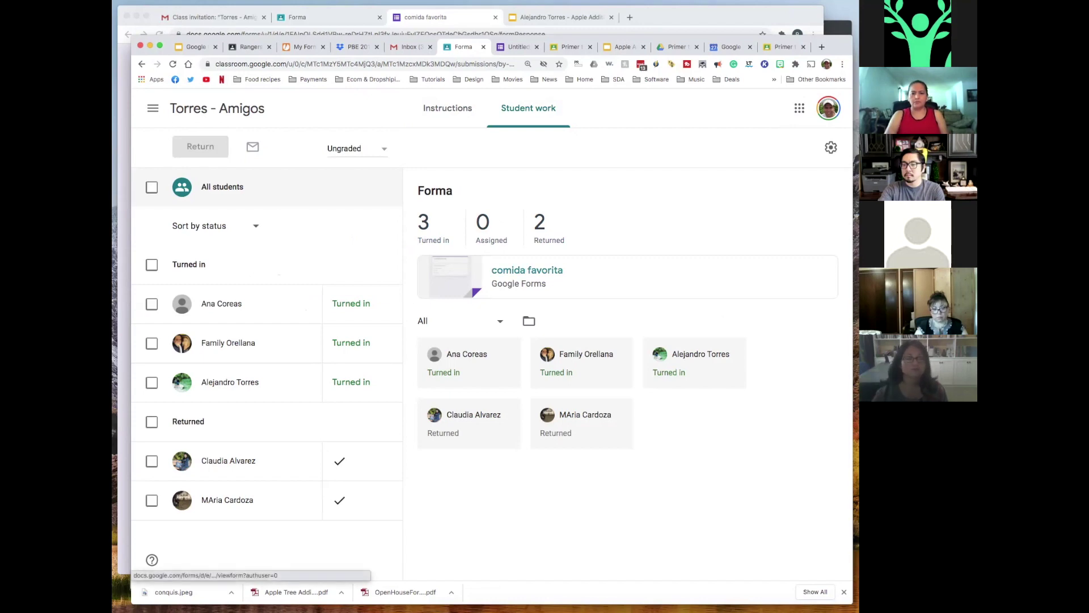
pyautogui.click(528, 270)
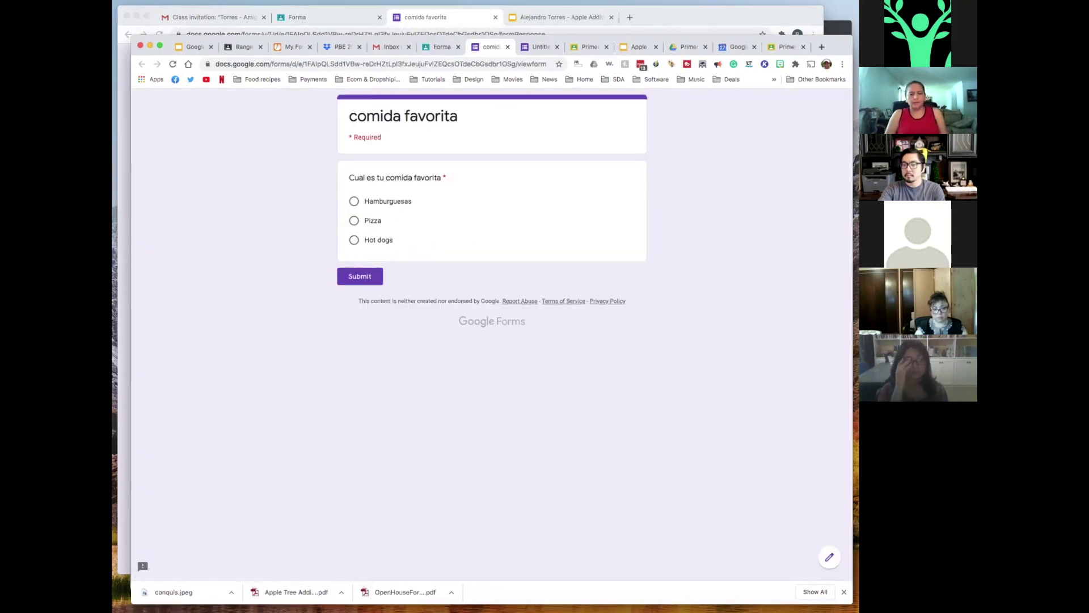
# Open the form's responses and view them by question for comida favorita.
pyautogui.hotkey('ctrl', 'shift', 'Tab')
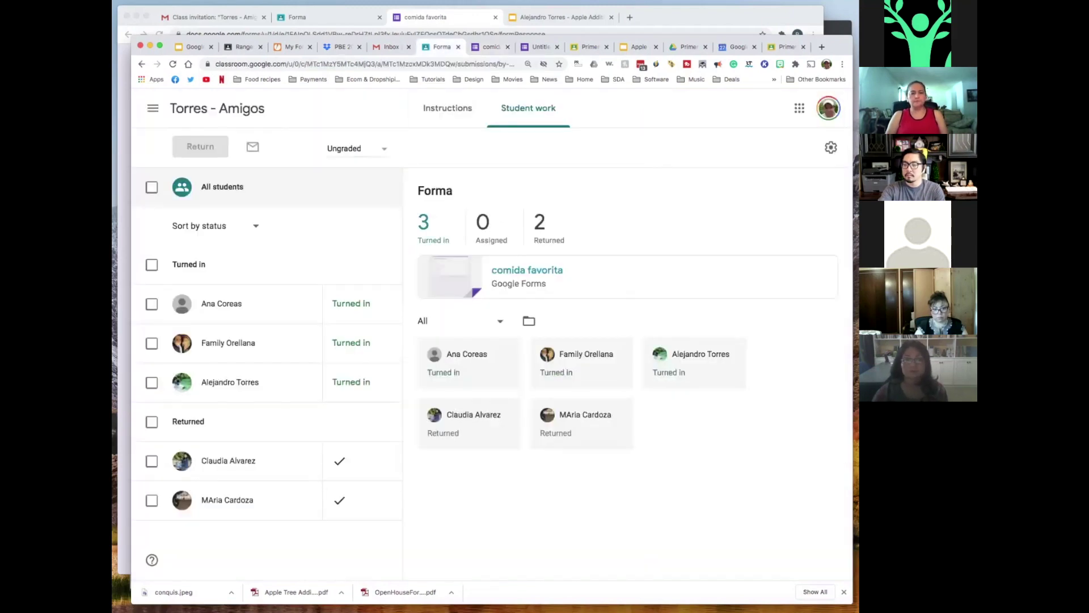
pyautogui.hotkey('ctrl', 'Tab')
pyautogui.hotkey('ctrl', 'Tab')
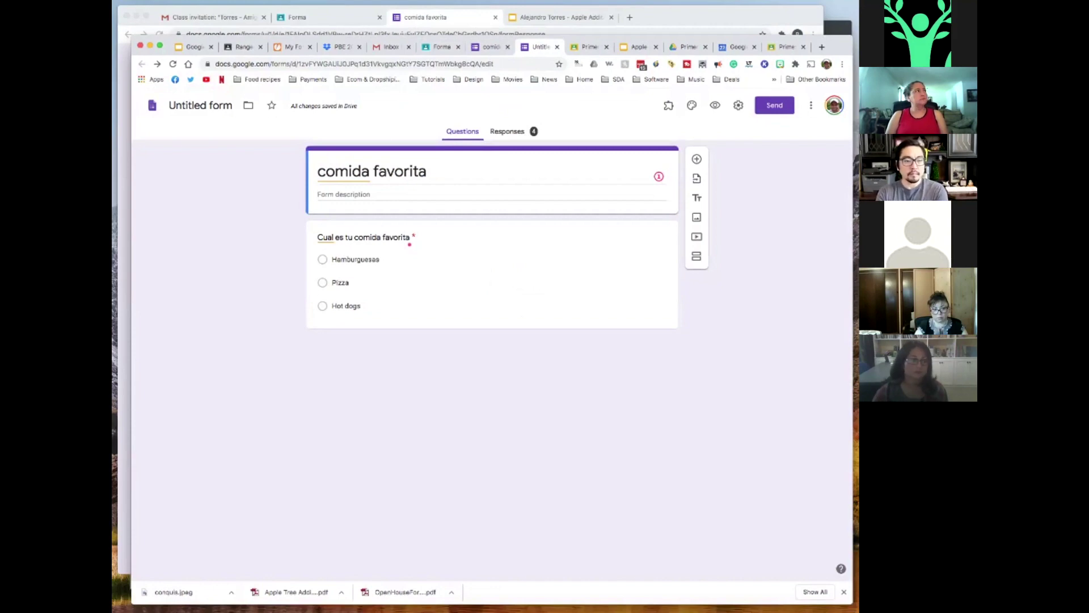
pyautogui.click(507, 131)
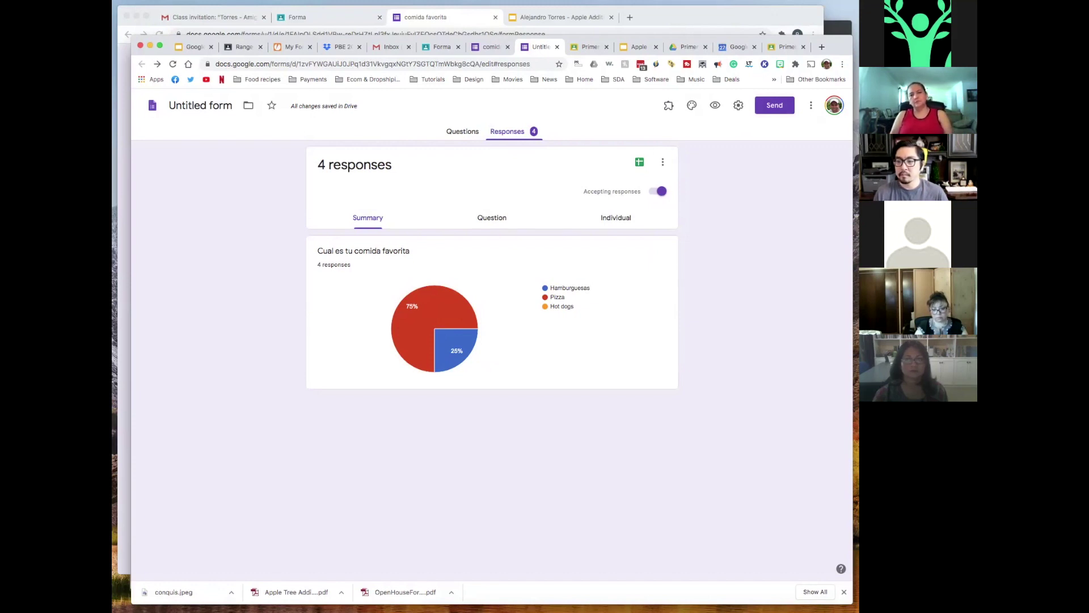
pyautogui.click(492, 217)
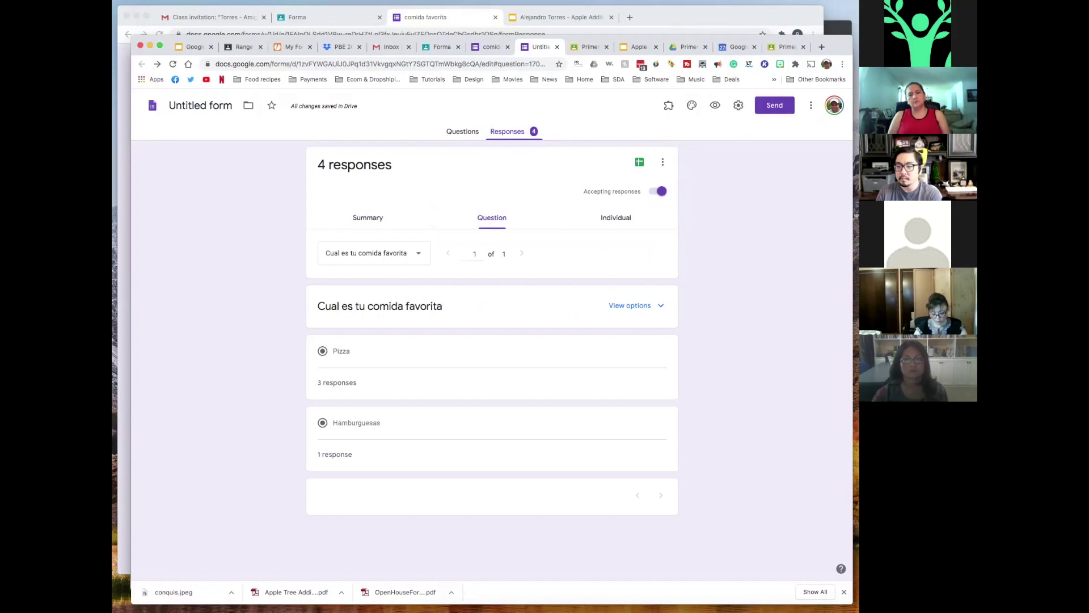
pyautogui.click(373, 253)
pyautogui.click(374, 251)
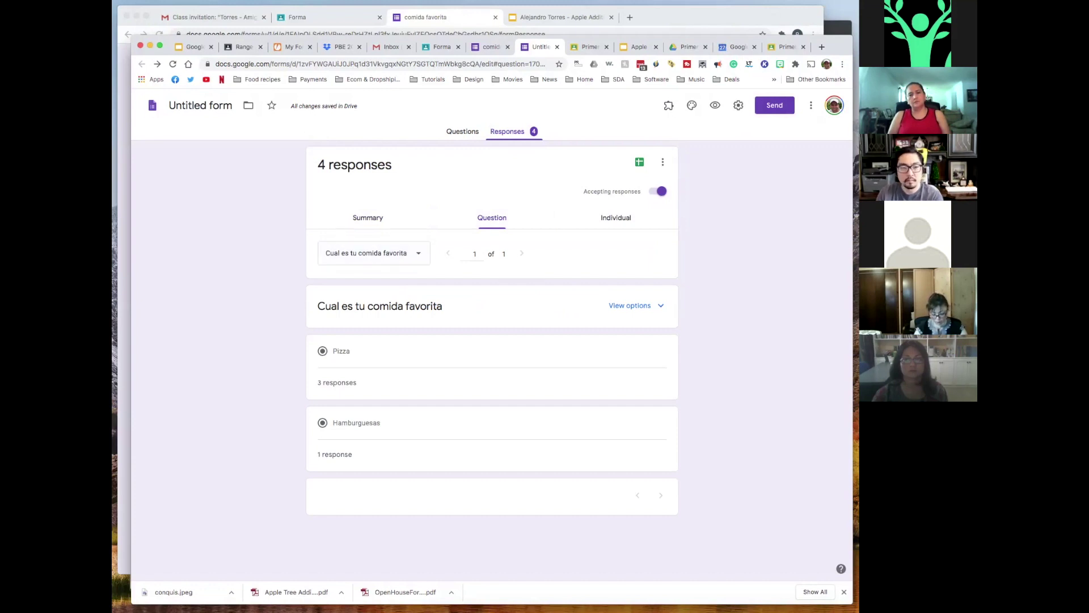
# Page through all four individual responses, then return to the Forma assignment in Classroom.
pyautogui.click(615, 218)
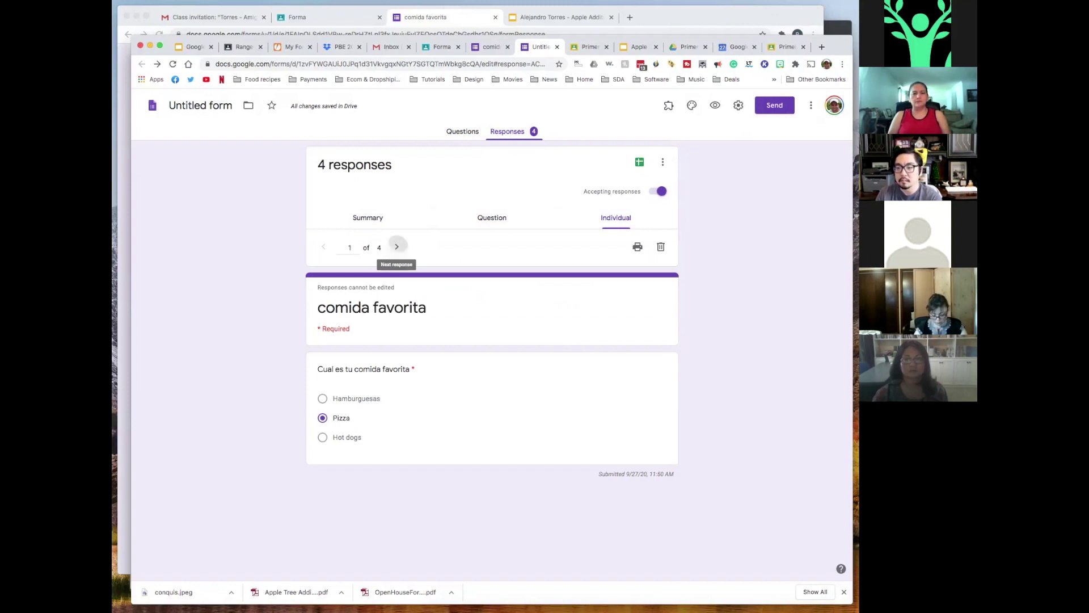
pyautogui.click(397, 247)
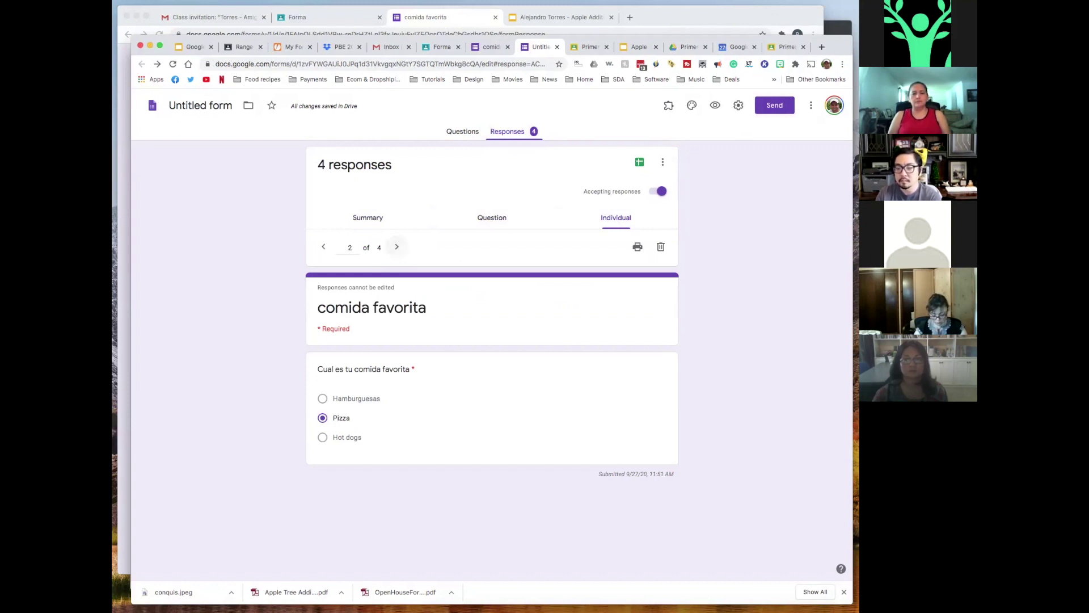
pyautogui.click(396, 247)
pyautogui.click(396, 247)
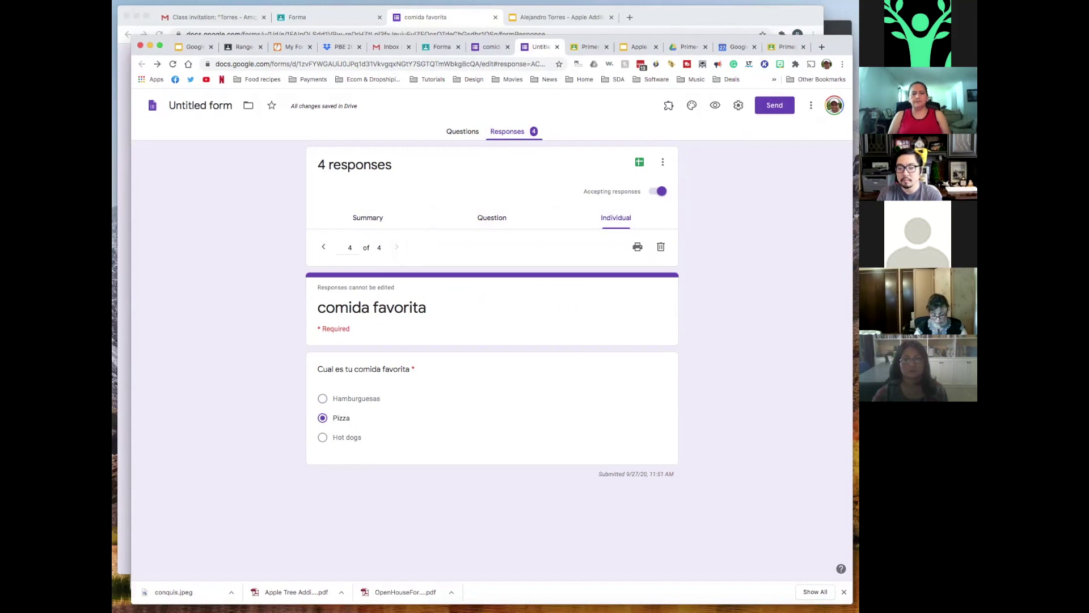
pyautogui.click(462, 131)
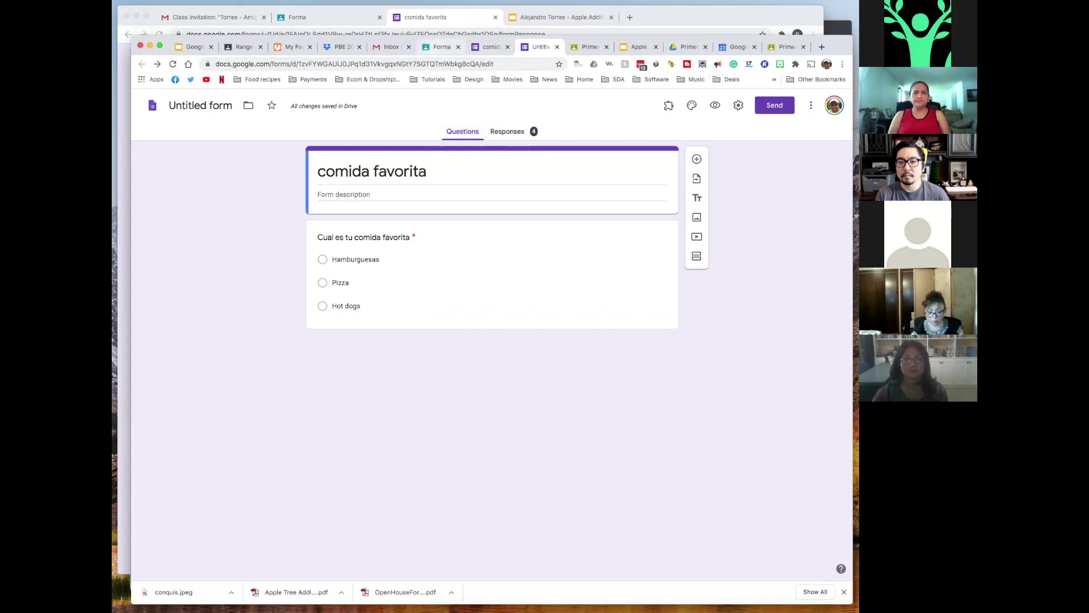
pyautogui.click(442, 46)
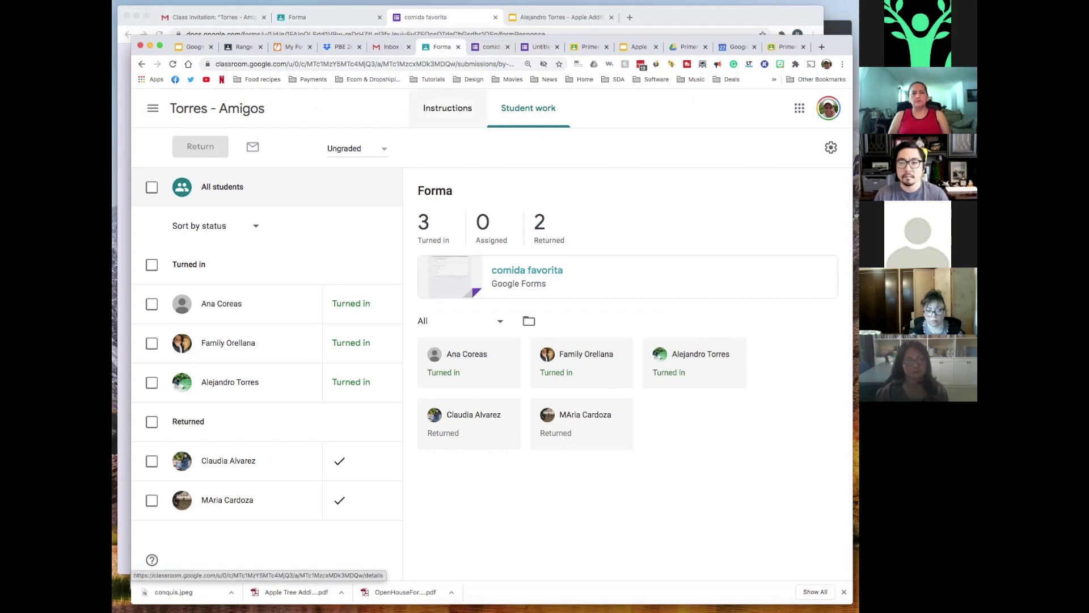
# Read the Forma assignment's Instructions, then return to the Torres - Amigos stream.
pyautogui.click(447, 107)
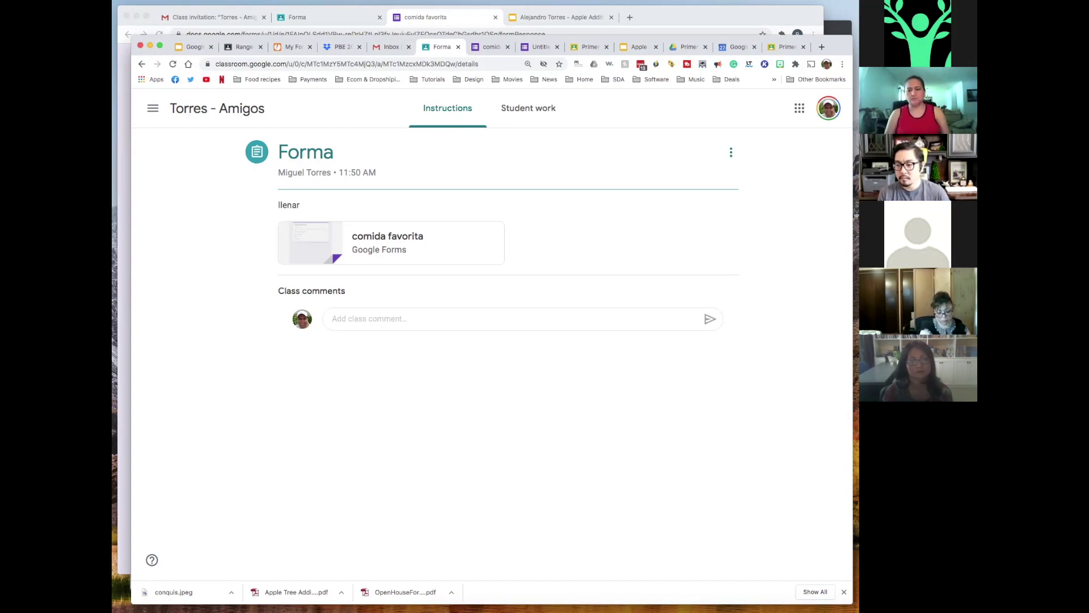
pyautogui.click(217, 109)
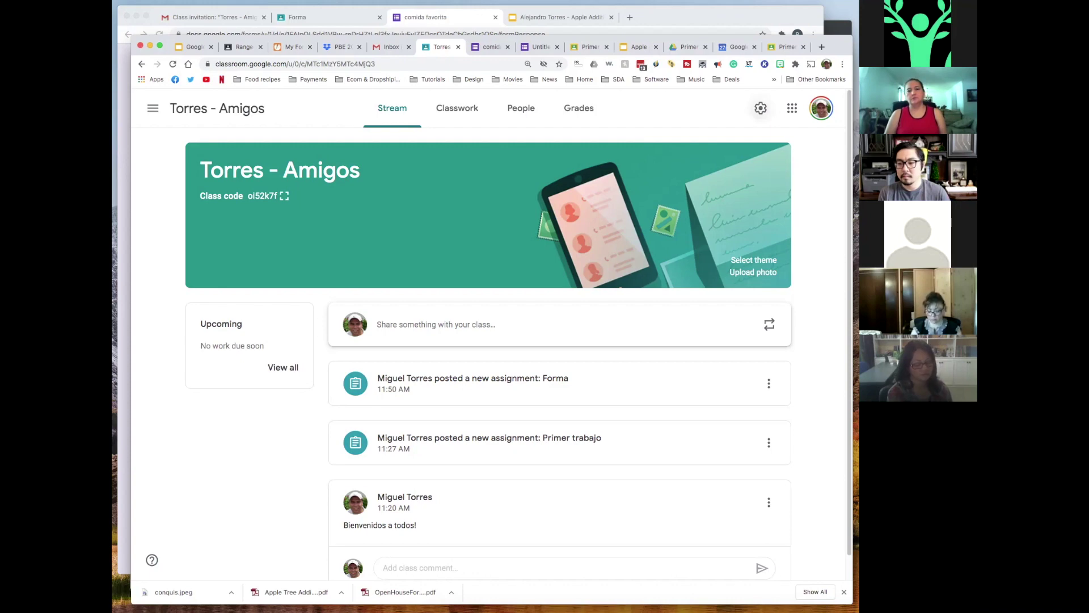
# Open class settings and review the invite code options, leaving codes Enabled.
pyautogui.click(761, 108)
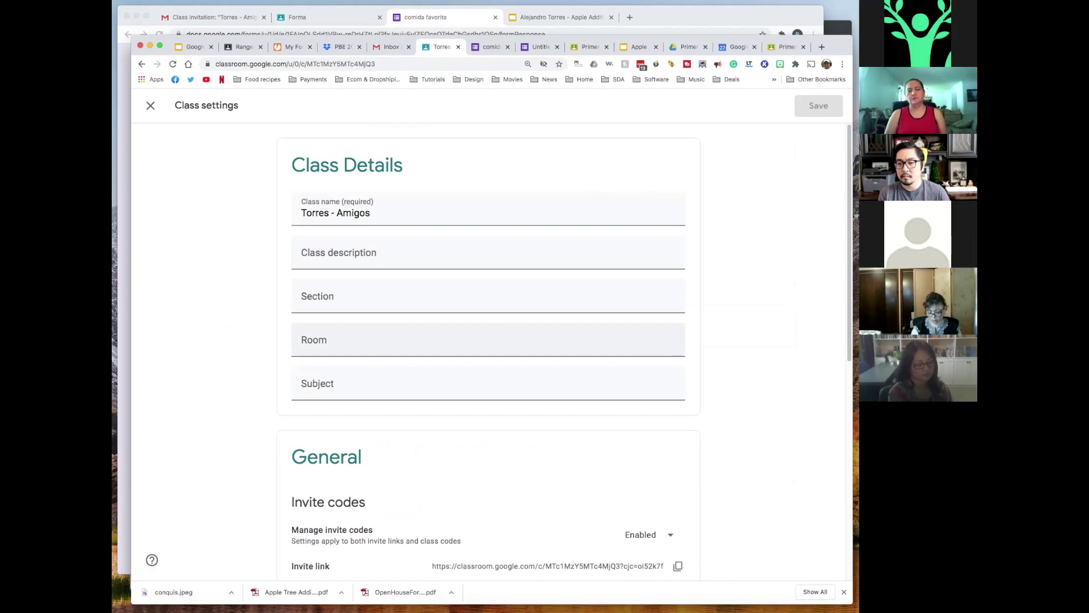
pyautogui.scroll(-4, 488, 339)
pyautogui.scroll(-4, 488, 340)
pyautogui.scroll(3, 488, 340)
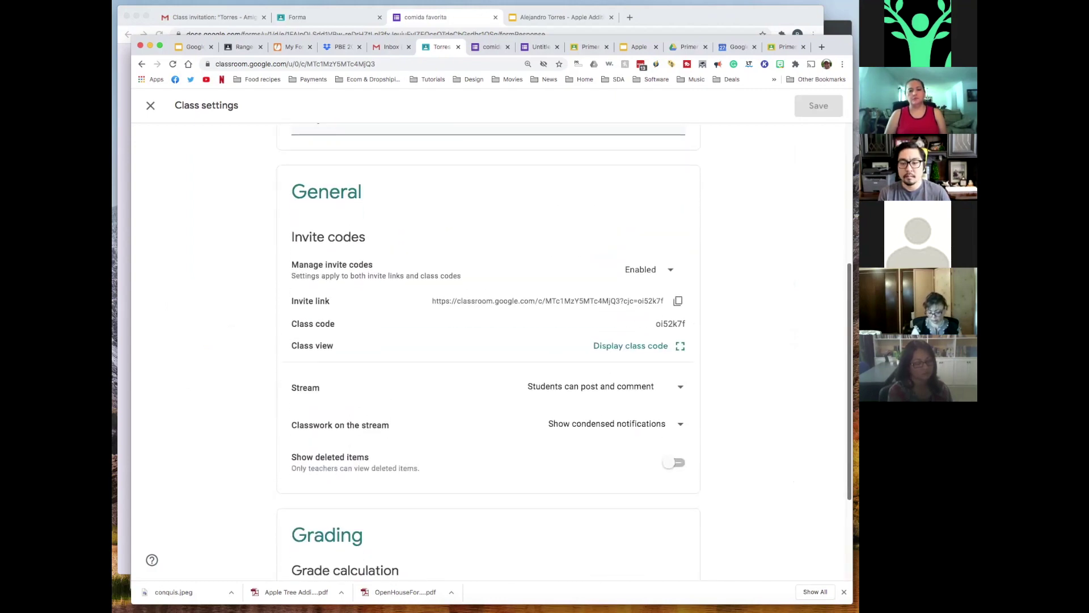
pyautogui.scroll(1, 488, 340)
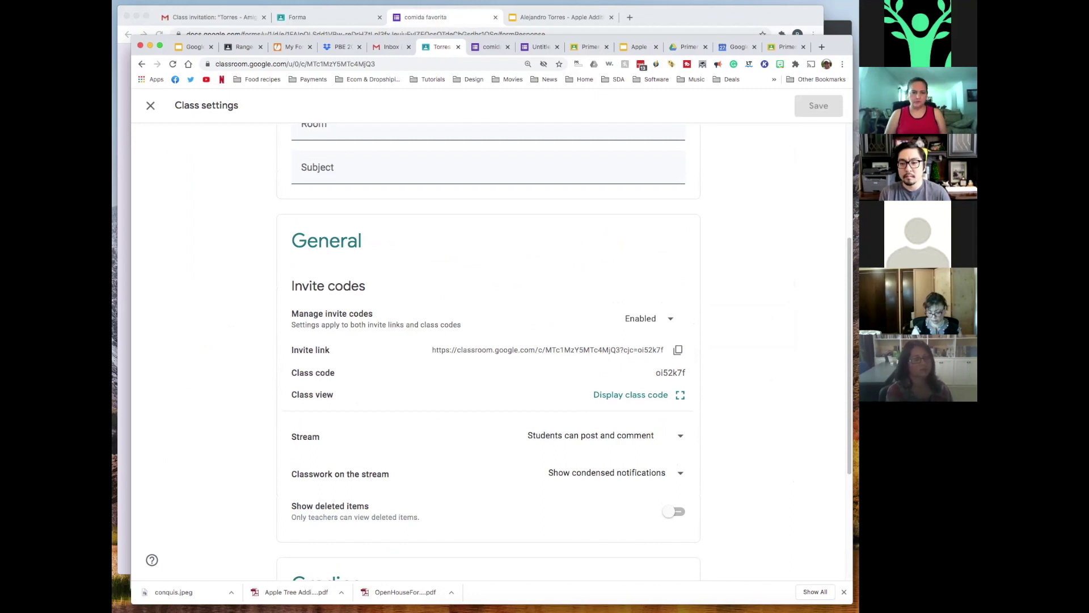
pyautogui.click(648, 318)
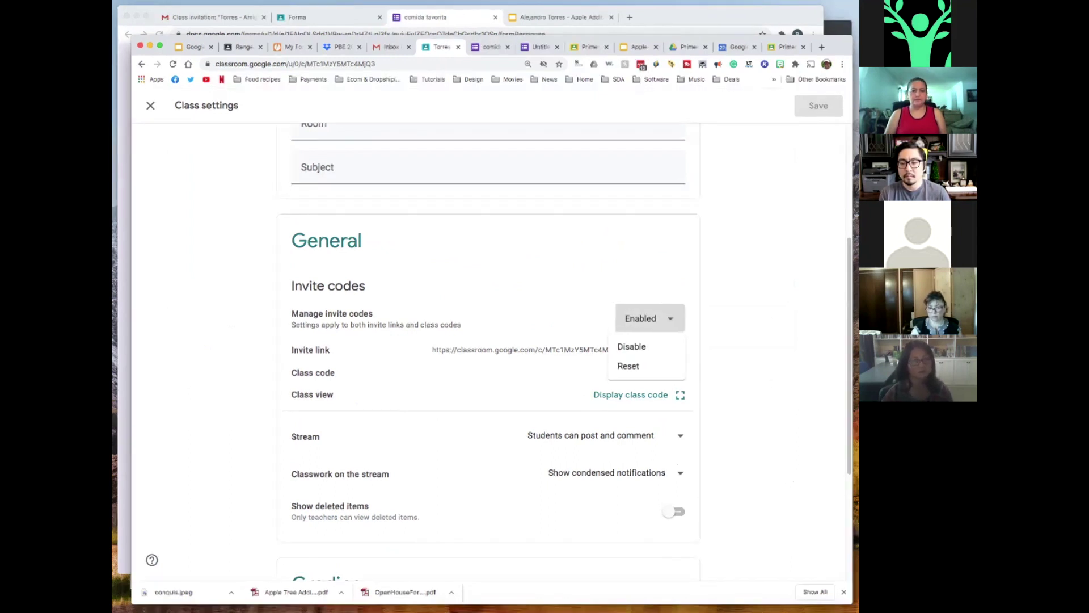
pyautogui.press('Escape')
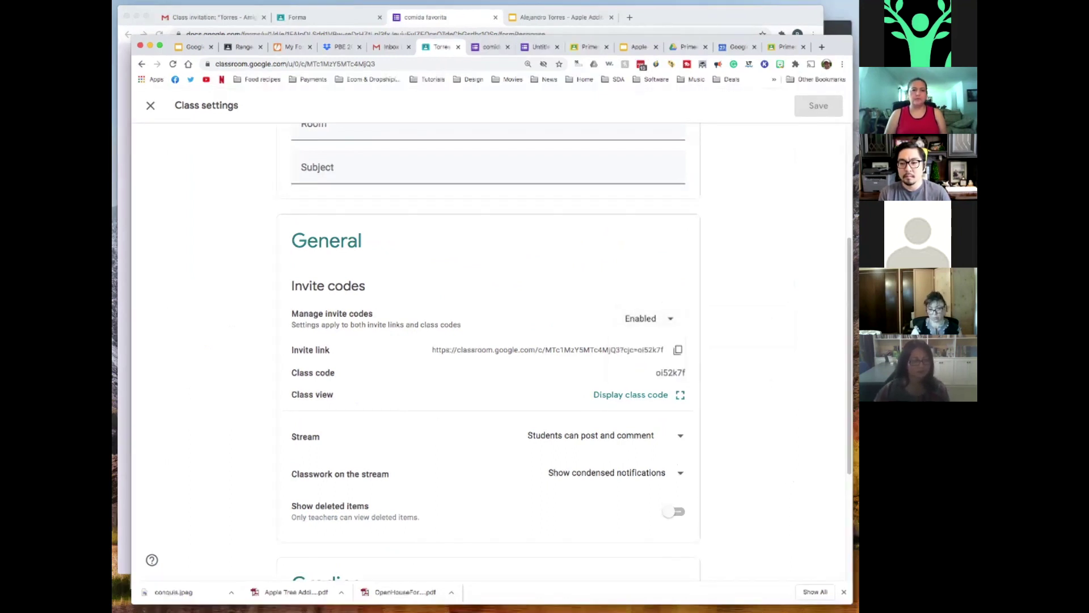
pyautogui.moveTo(291, 314); pyautogui.dragTo(373, 314)
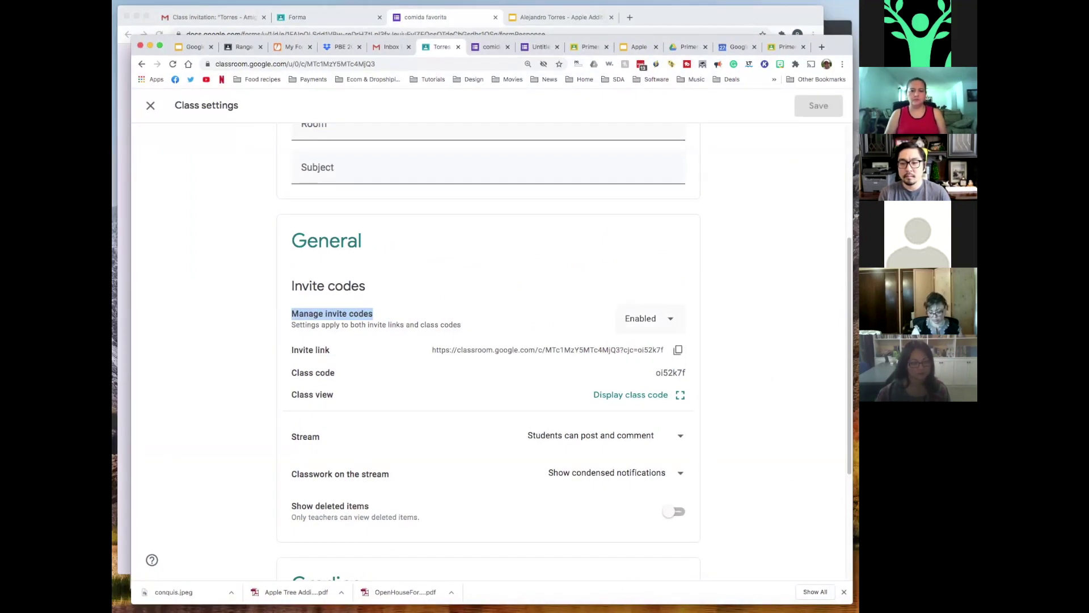
pyautogui.click(649, 319)
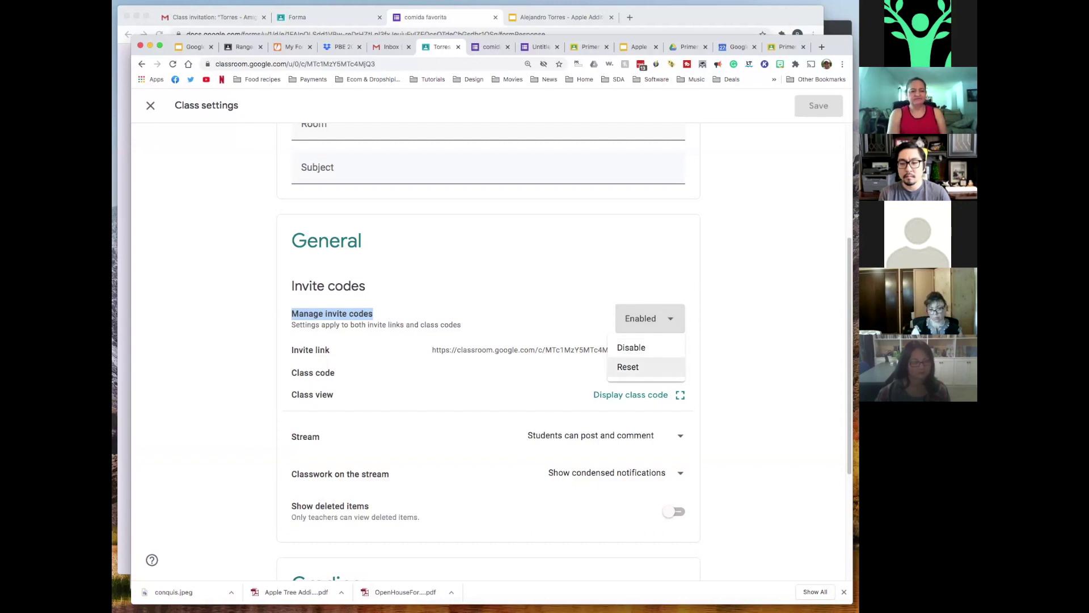
pyautogui.press('Escape')
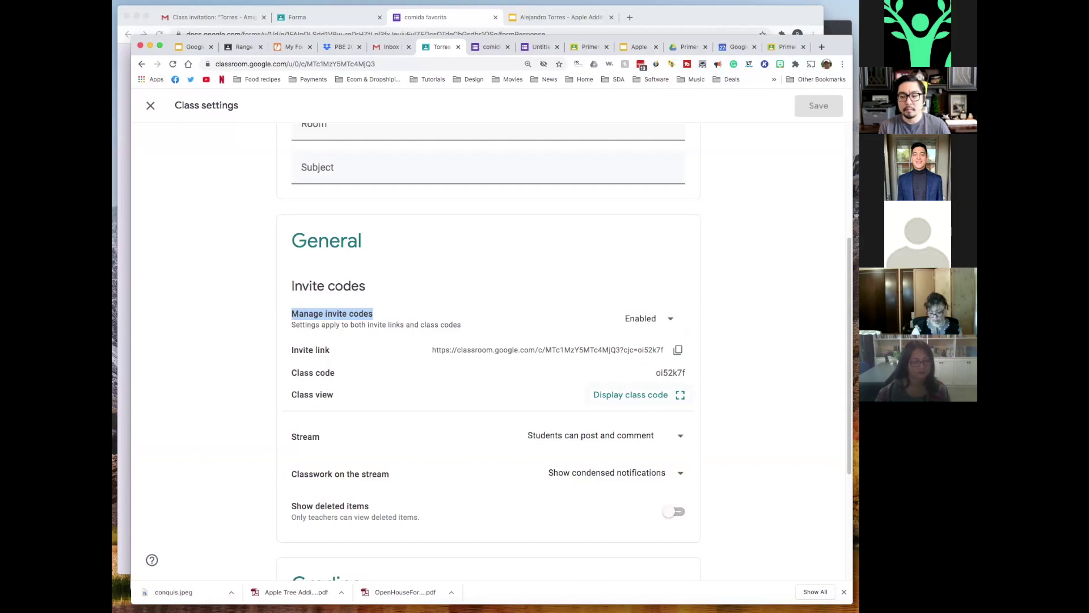
# Check stream posting and classwork notification options, keeping student posting/commenting and condensed notifications.
pyautogui.scroll(-3, 488, 341)
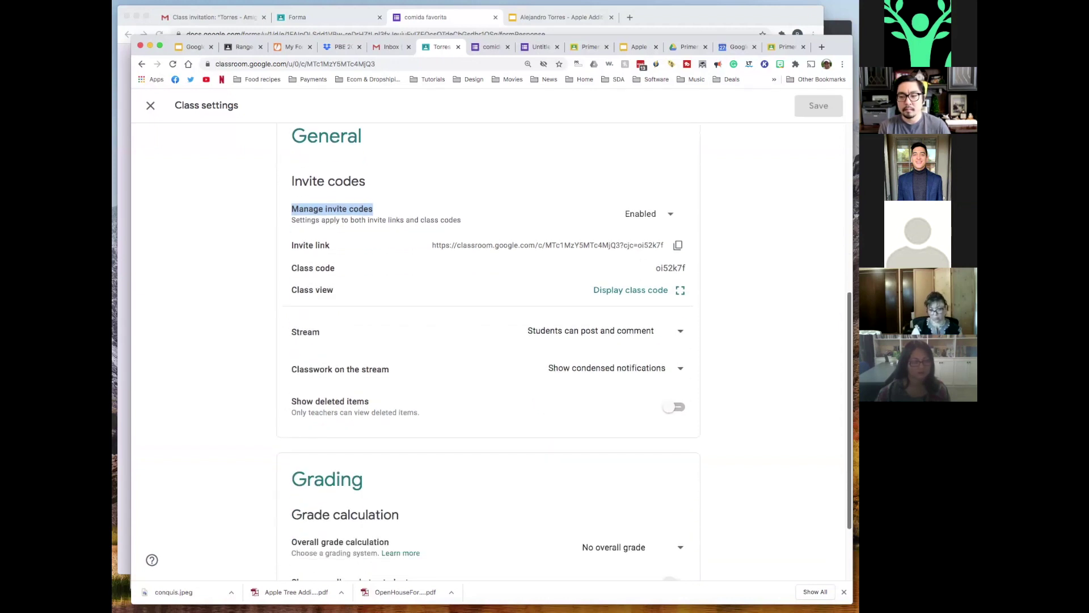
pyautogui.scroll(-2, 488, 341)
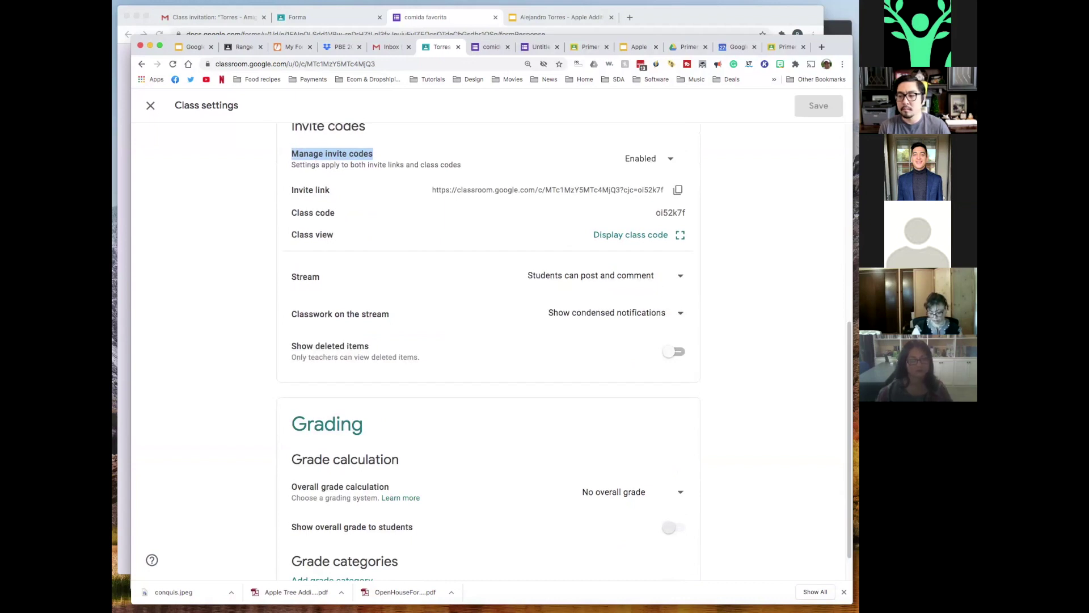
pyautogui.click(606, 275)
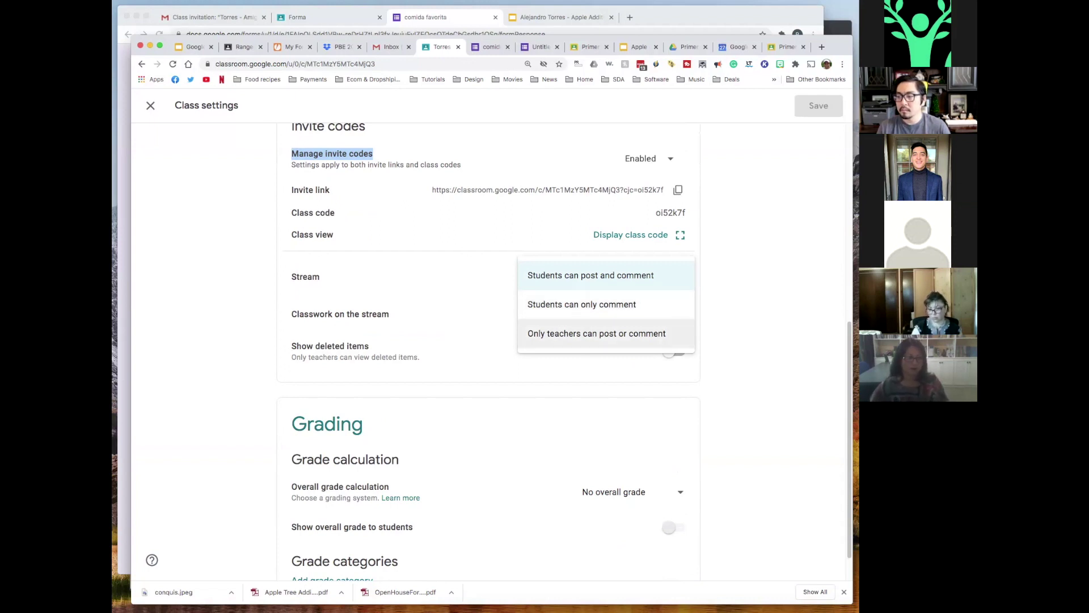
pyautogui.press('Escape')
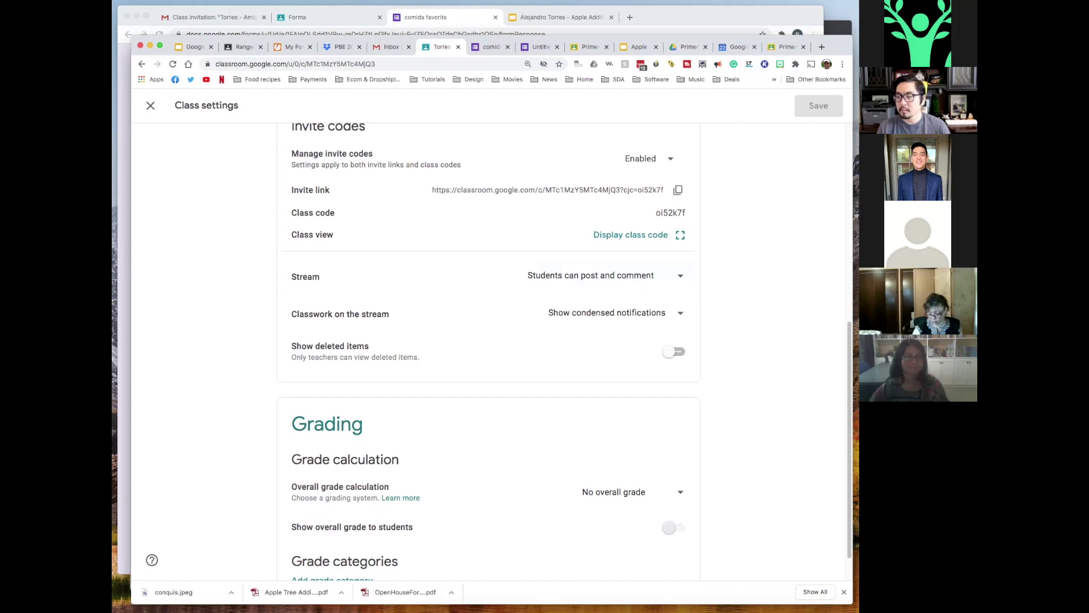
pyautogui.click(607, 313)
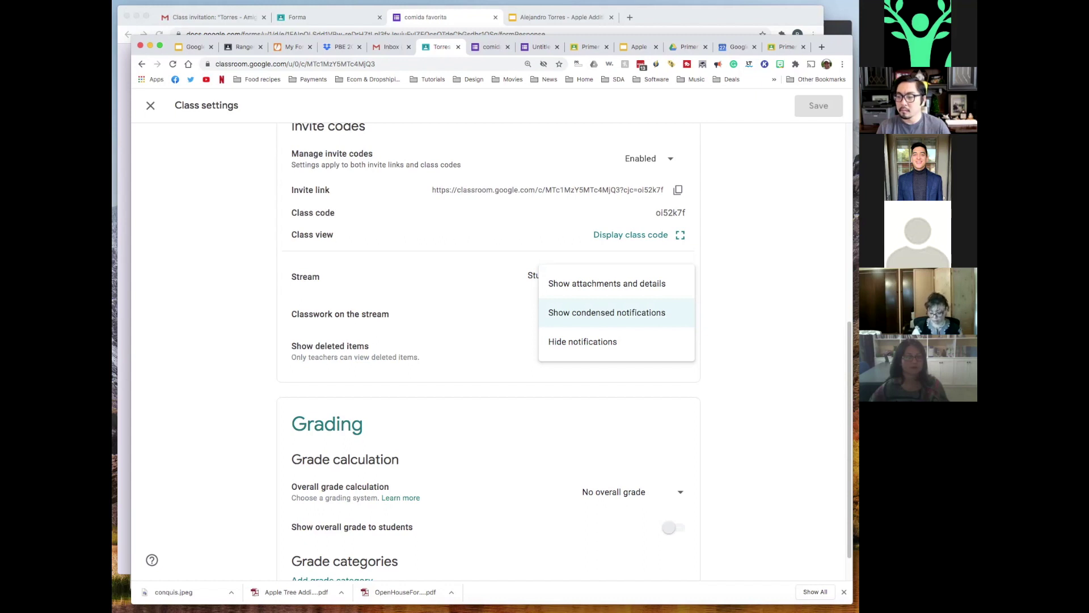
pyautogui.click(607, 312)
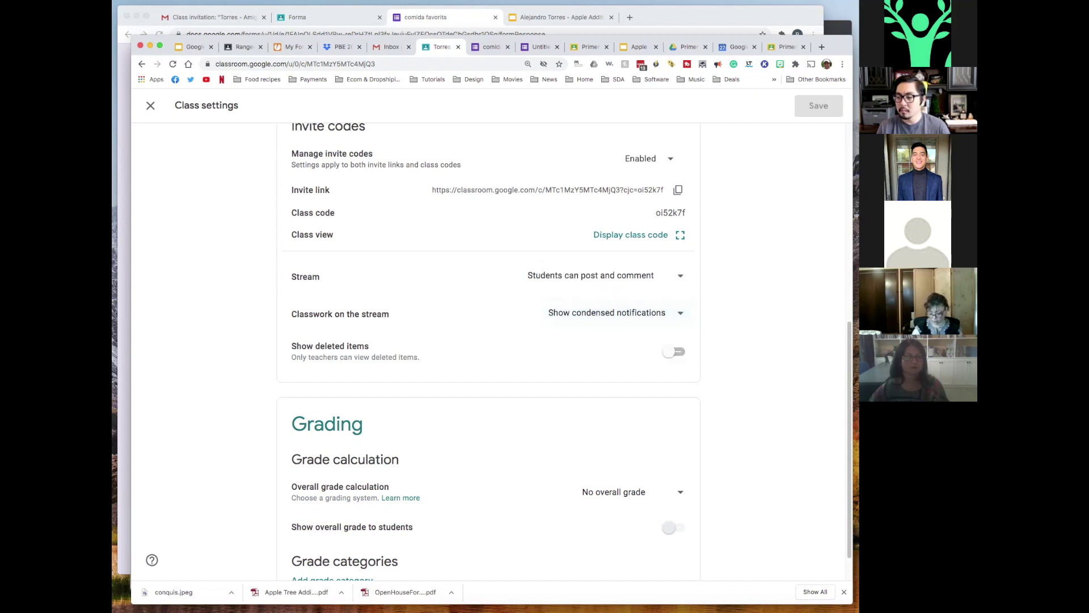
pyautogui.click(607, 313)
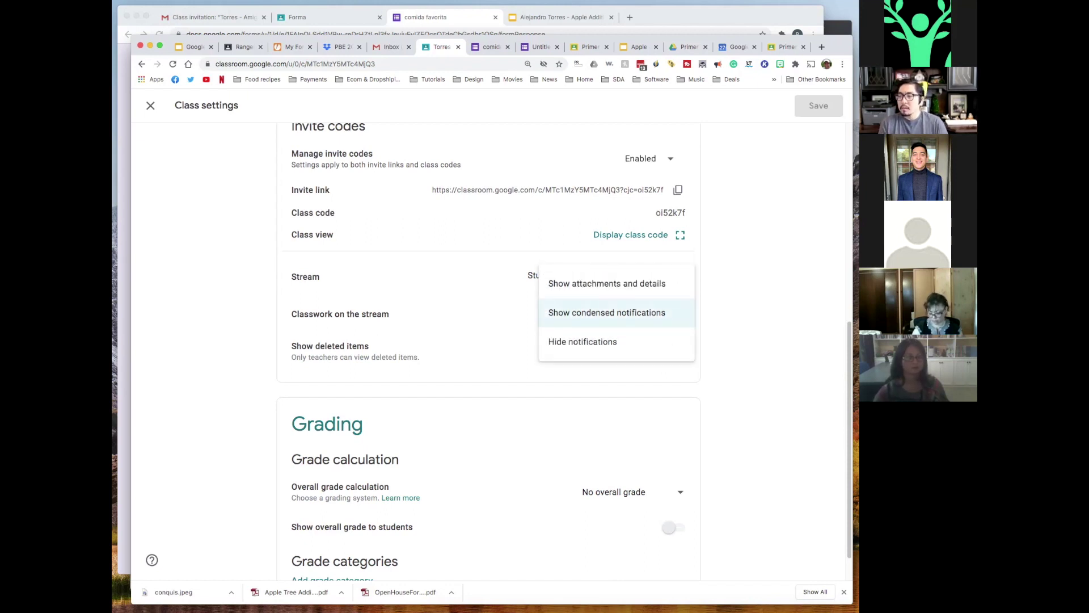
pyautogui.press('Escape')
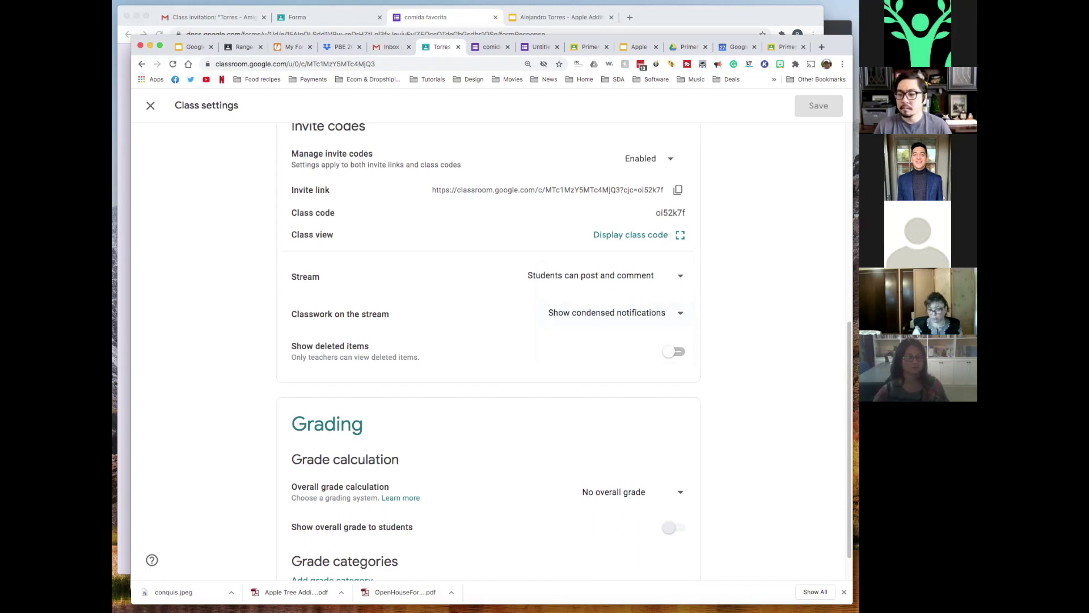
pyautogui.press('Return')
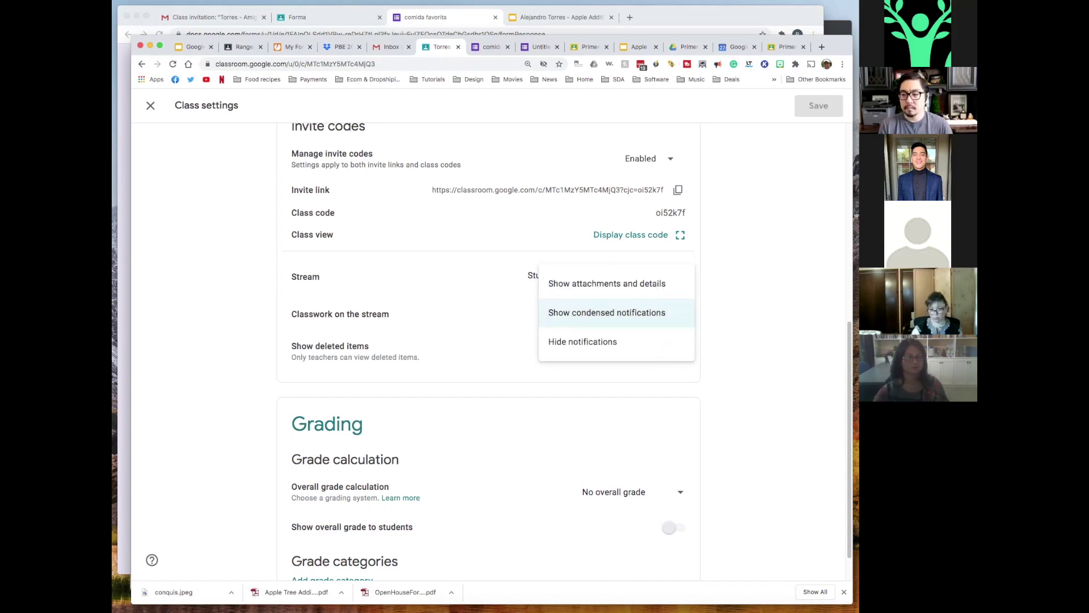
pyautogui.press('Escape')
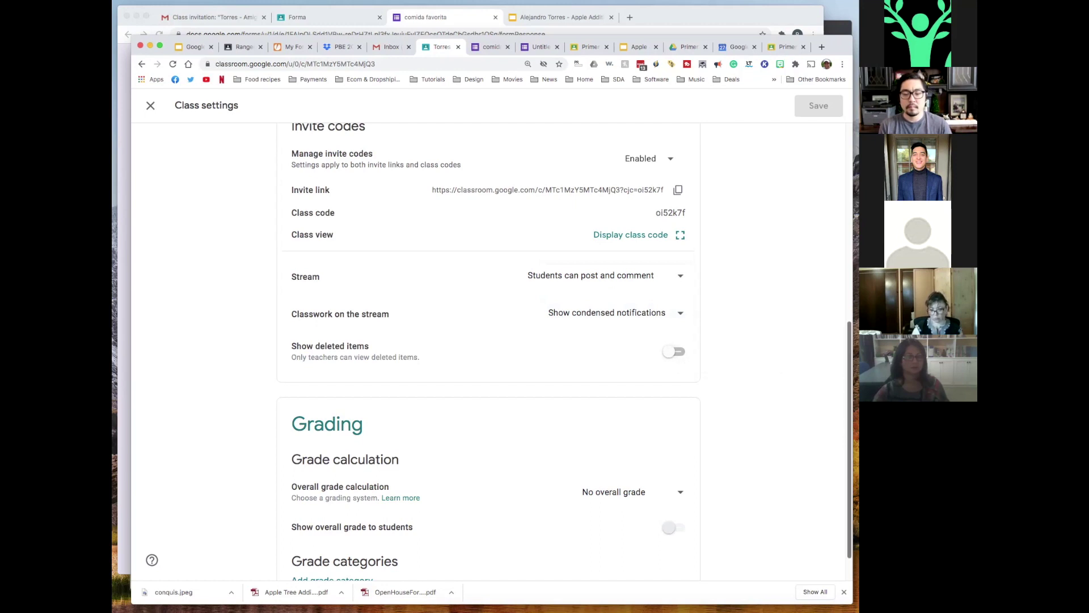
pyautogui.scroll(-2, 566, 352)
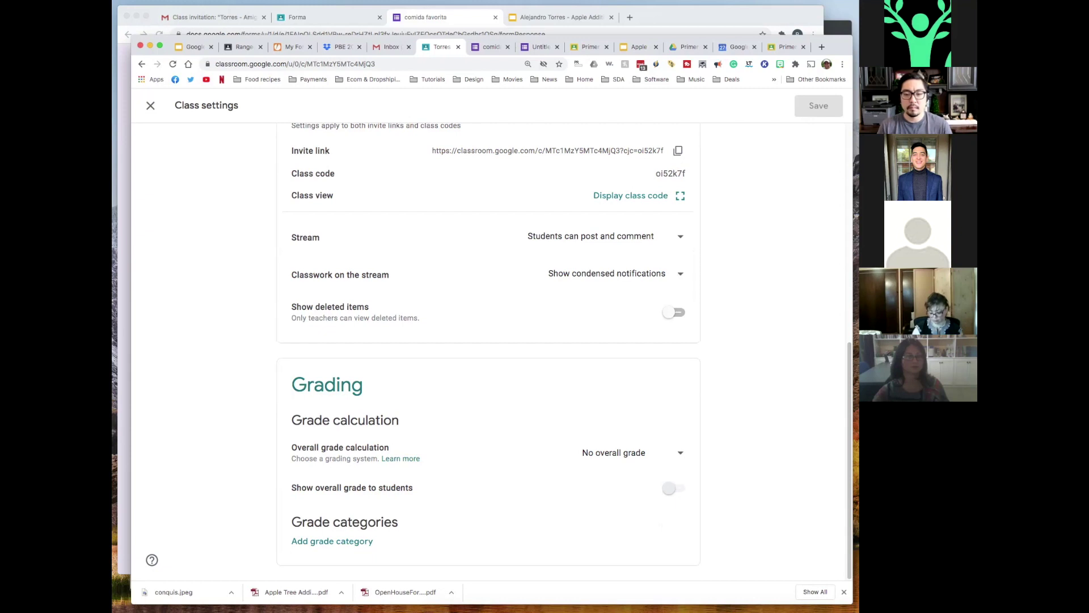
# Leave grade calculation at No overall grade and close the class settings.
pyautogui.doubleClick(327, 385)
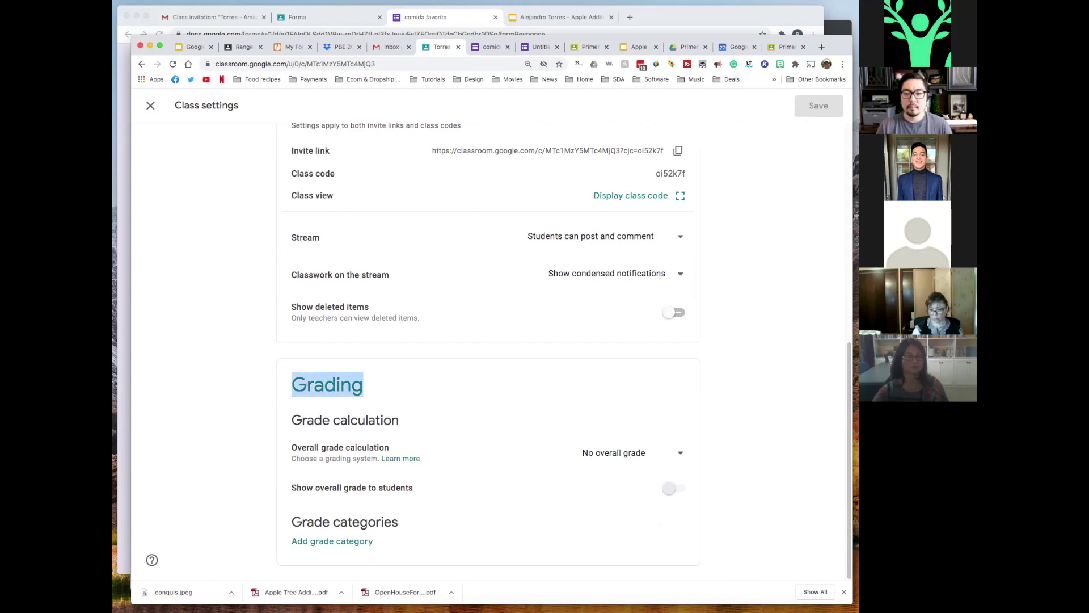
pyautogui.click(629, 452)
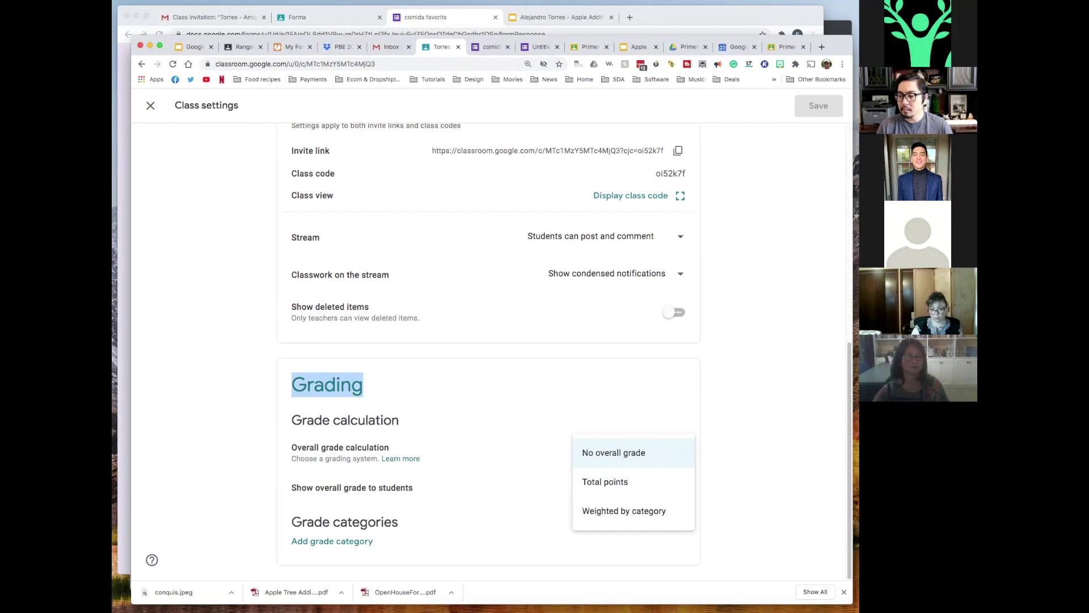
pyautogui.press('Escape')
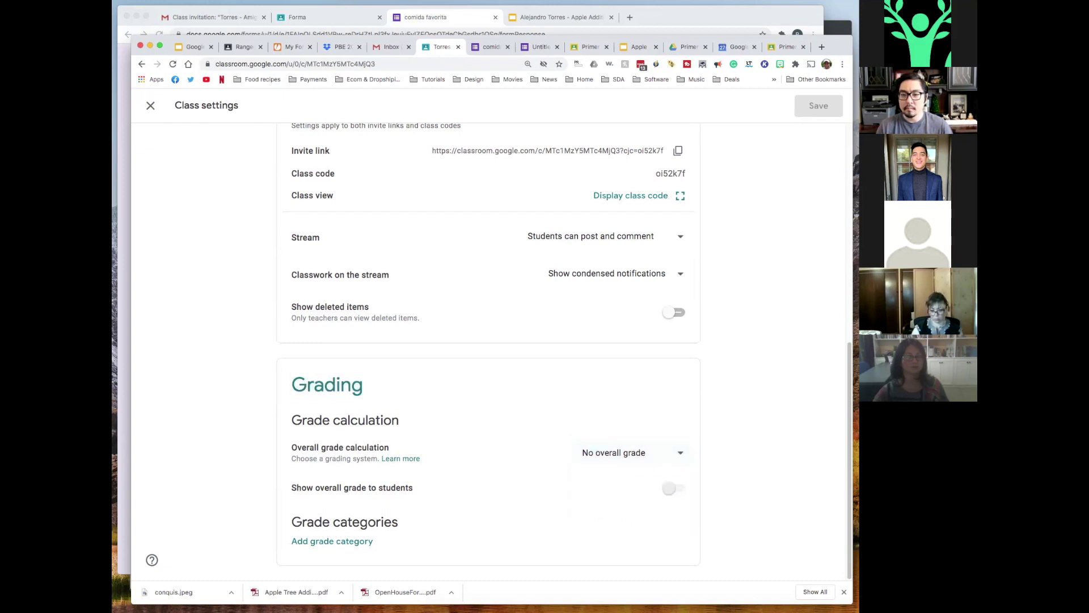
pyautogui.scroll(10, 488, 351)
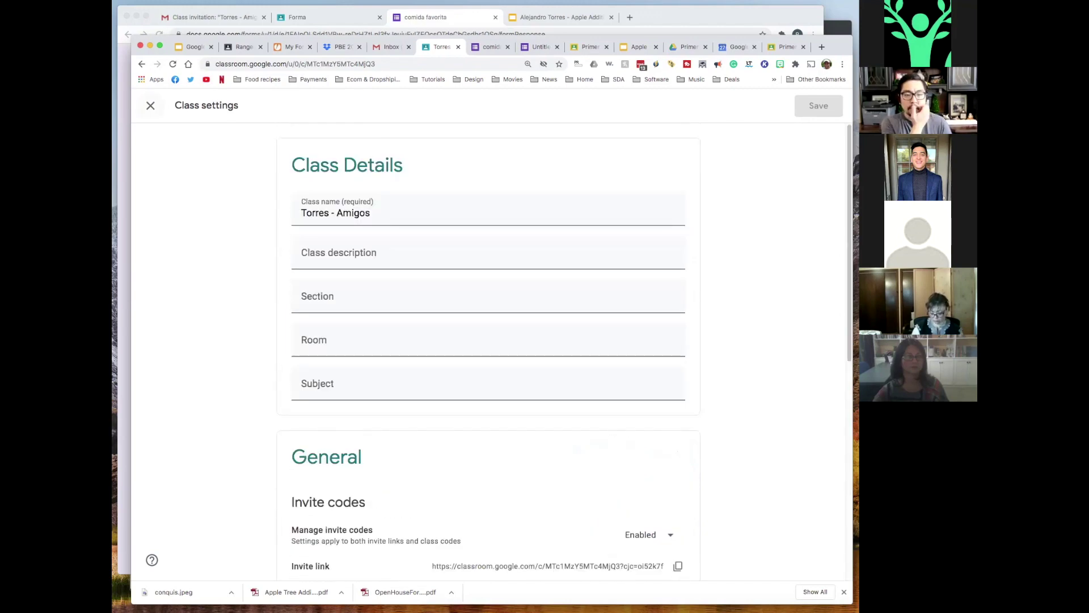
pyautogui.click(151, 105)
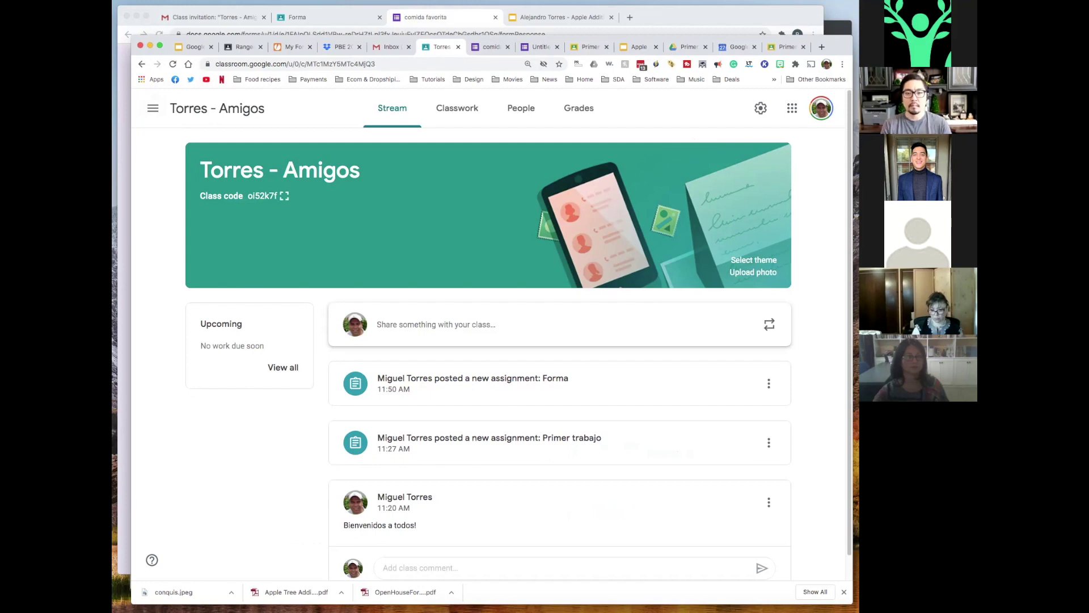
# Show the People roster, highlight the Teachers section, and bring up the Invite teachers dialog.
pyautogui.click(521, 108)
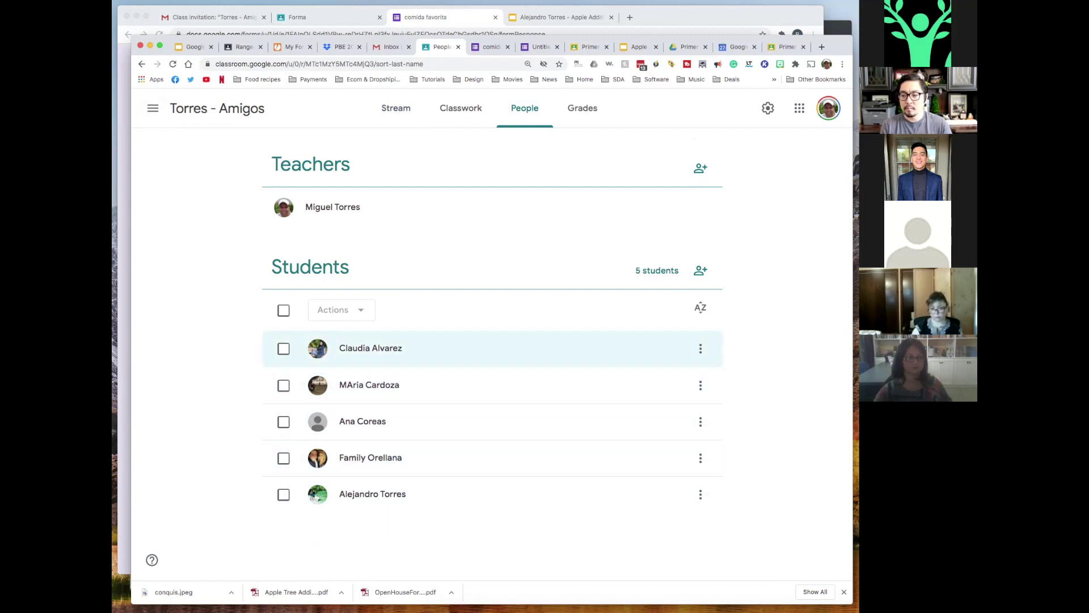
pyautogui.moveTo(350, 164); pyautogui.dragTo(271, 164)
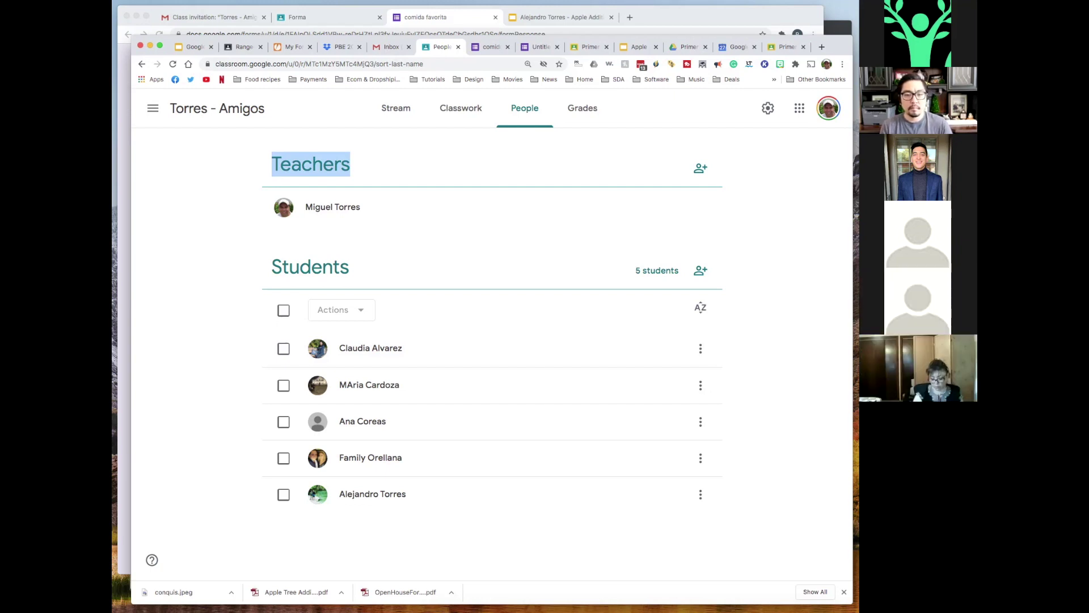
pyautogui.click(700, 168)
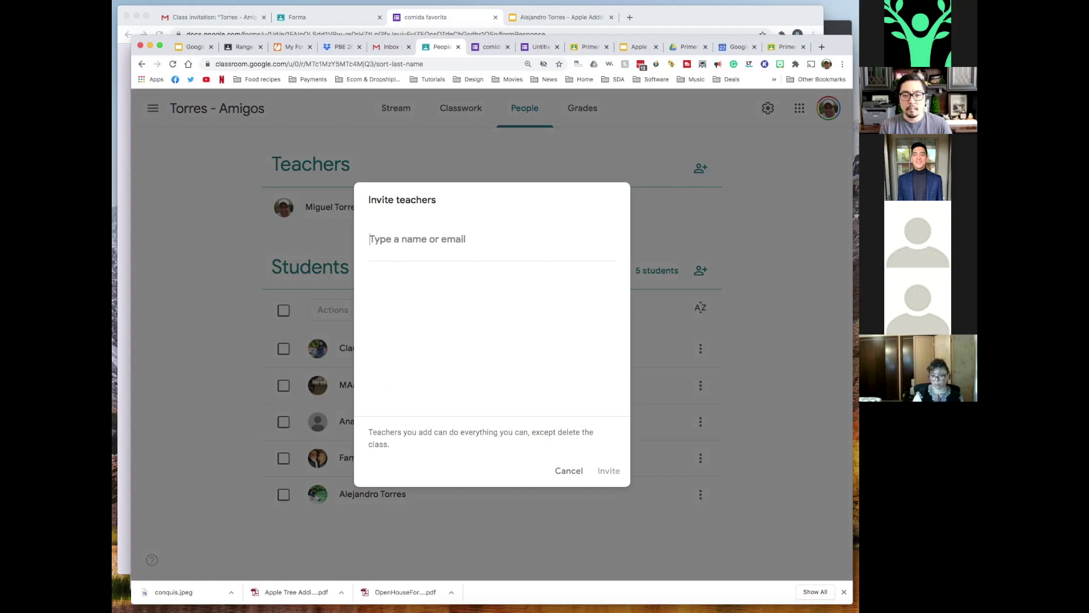
# Invite the suggested co-teacher by name and confirm their entry shows as invited.
pyautogui.write('kis')
pyautogui.press('Down')
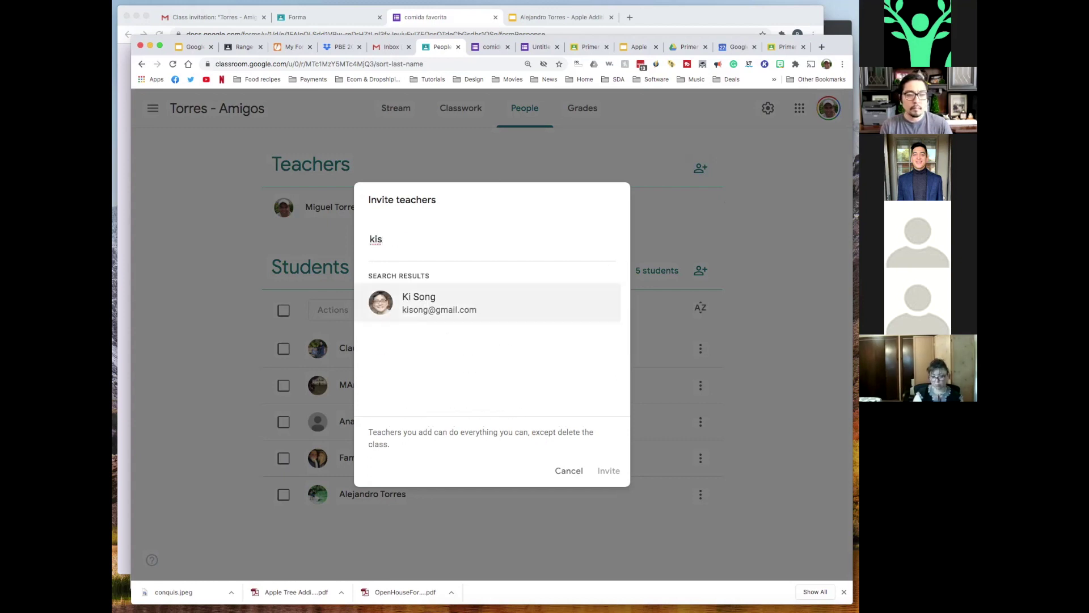
pyautogui.press('Return')
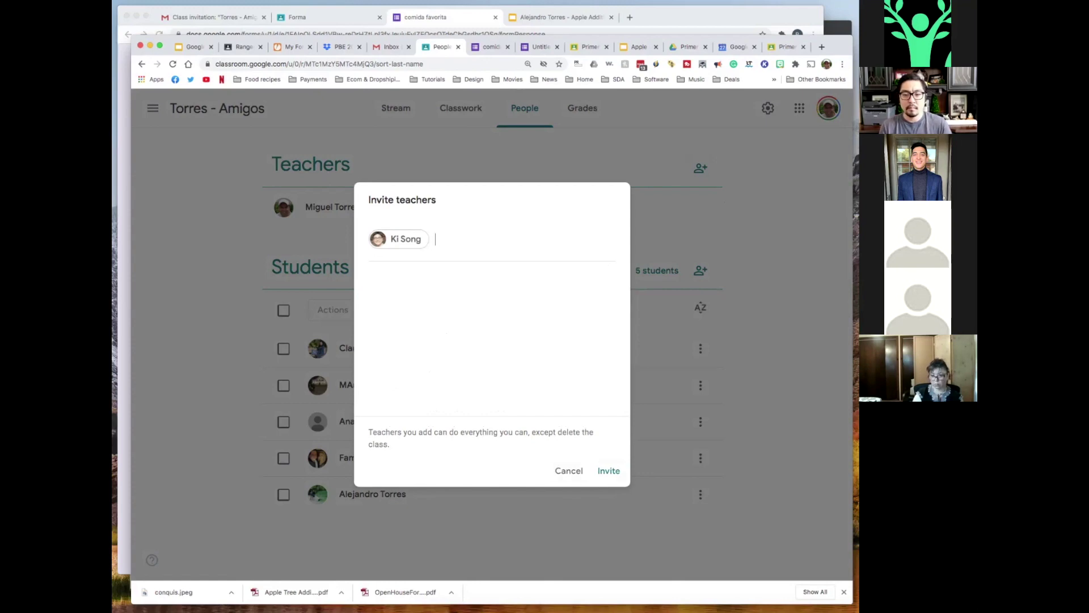
pyautogui.press('Return')
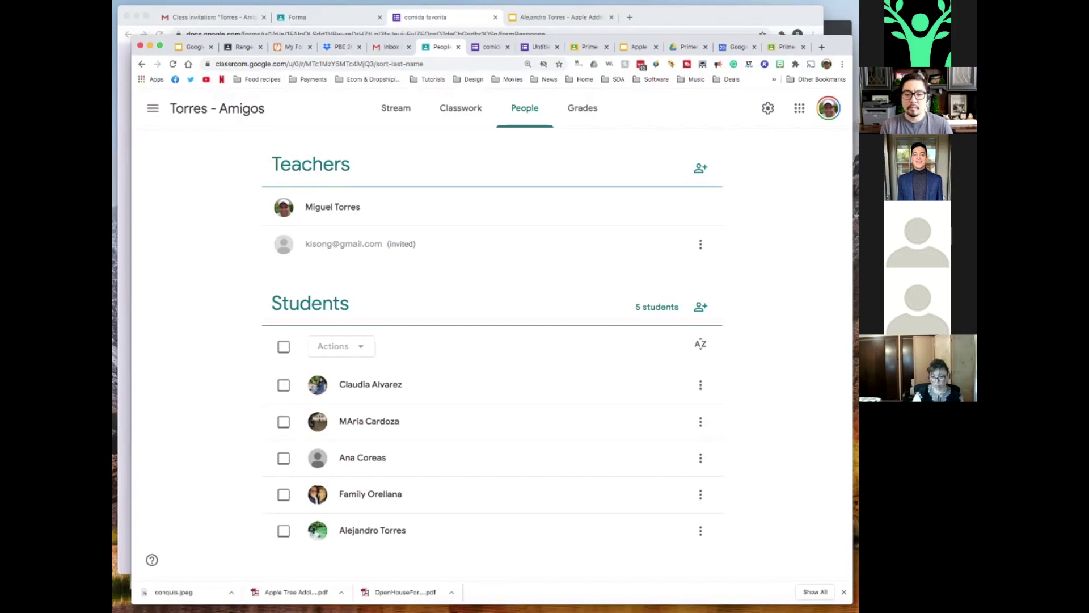
pyautogui.moveTo(387, 244)
pyautogui.mouseDown()
pyautogui.moveTo(416, 244)
pyautogui.moveTo(387, 244)
pyautogui.mouseUp()
pyautogui.click(387, 244)
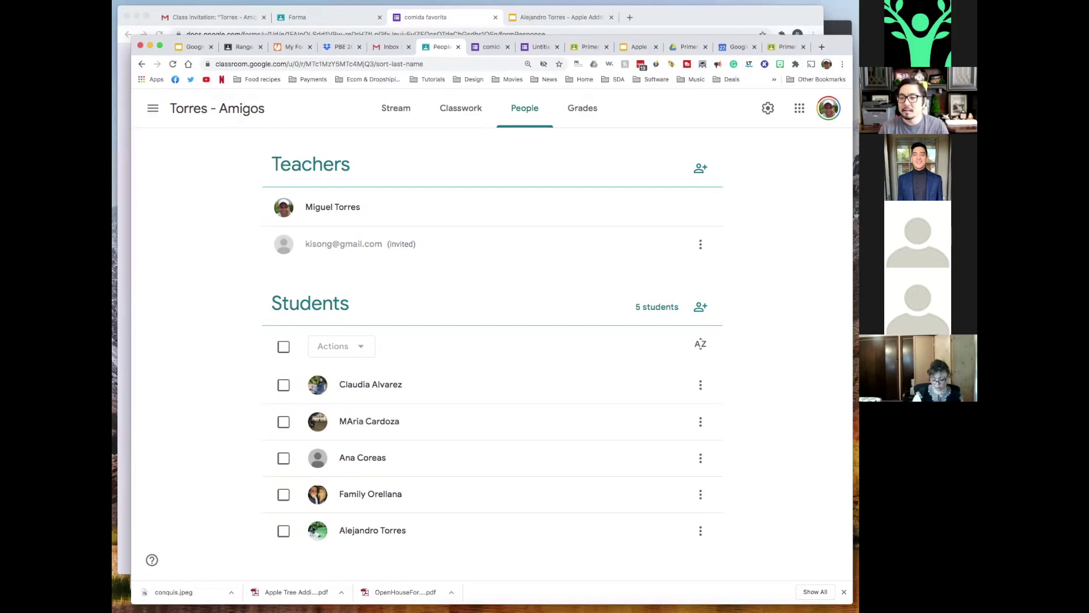
pyautogui.moveTo(305, 244); pyautogui.dragTo(415, 244)
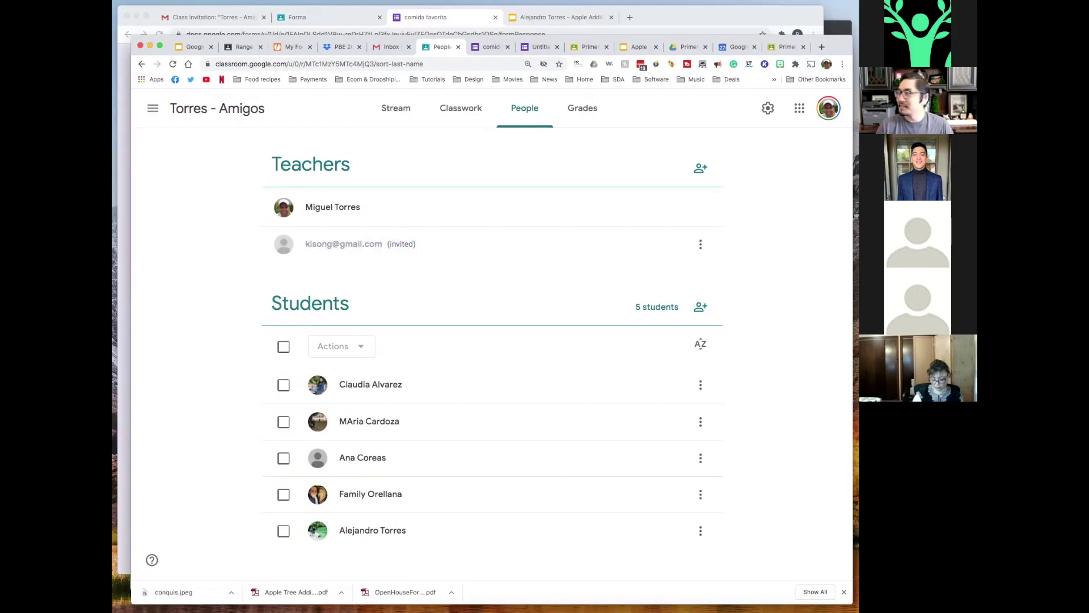
# Reload the People page, open and close class settings, and return to Stream.
pyautogui.click(173, 64)
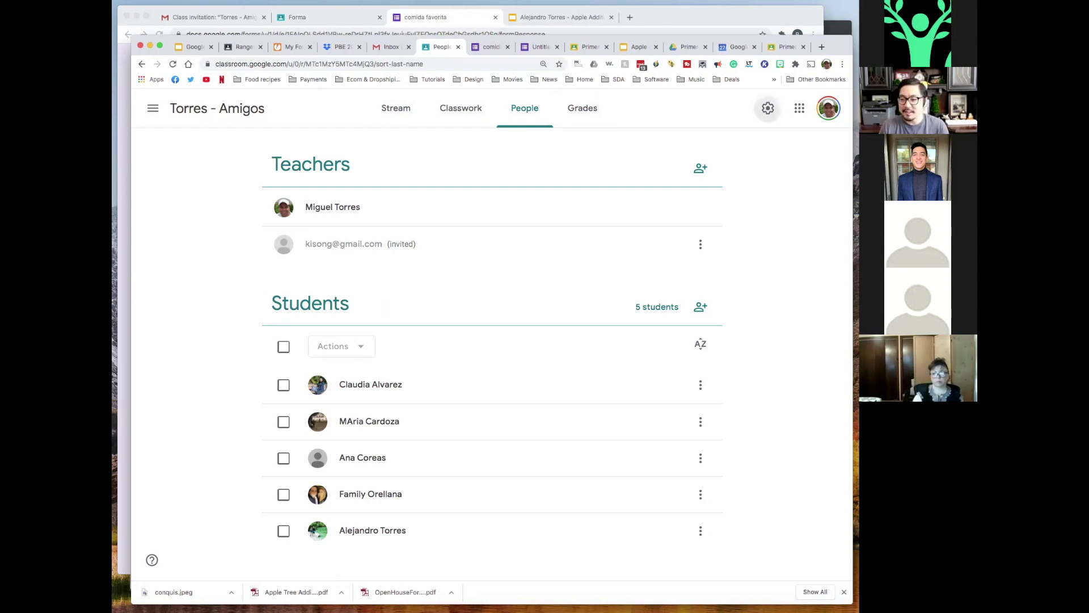
pyautogui.click(768, 108)
pyautogui.click(151, 106)
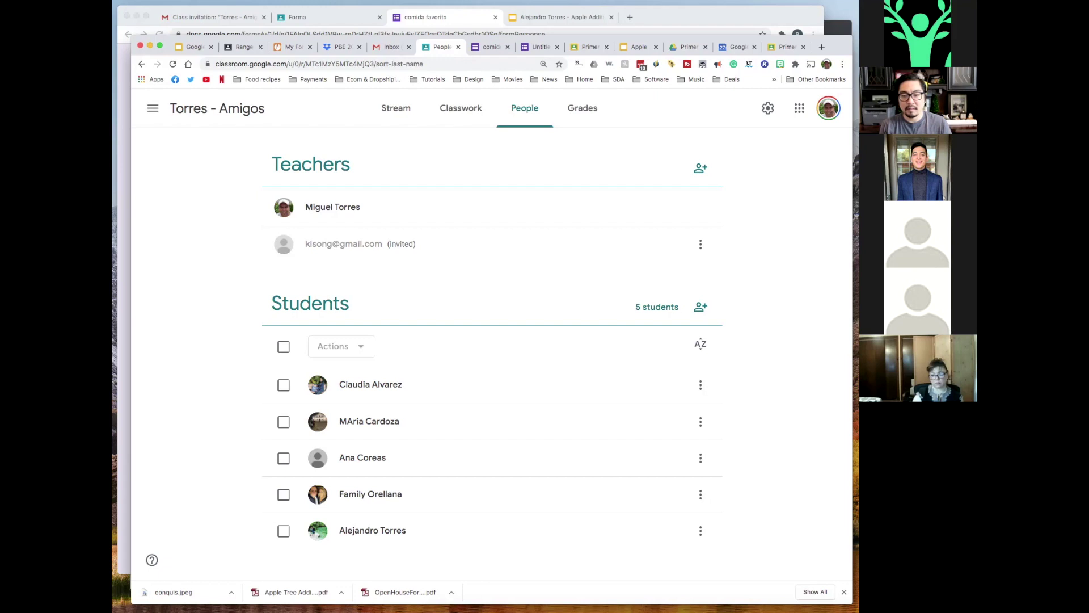
pyautogui.click(396, 108)
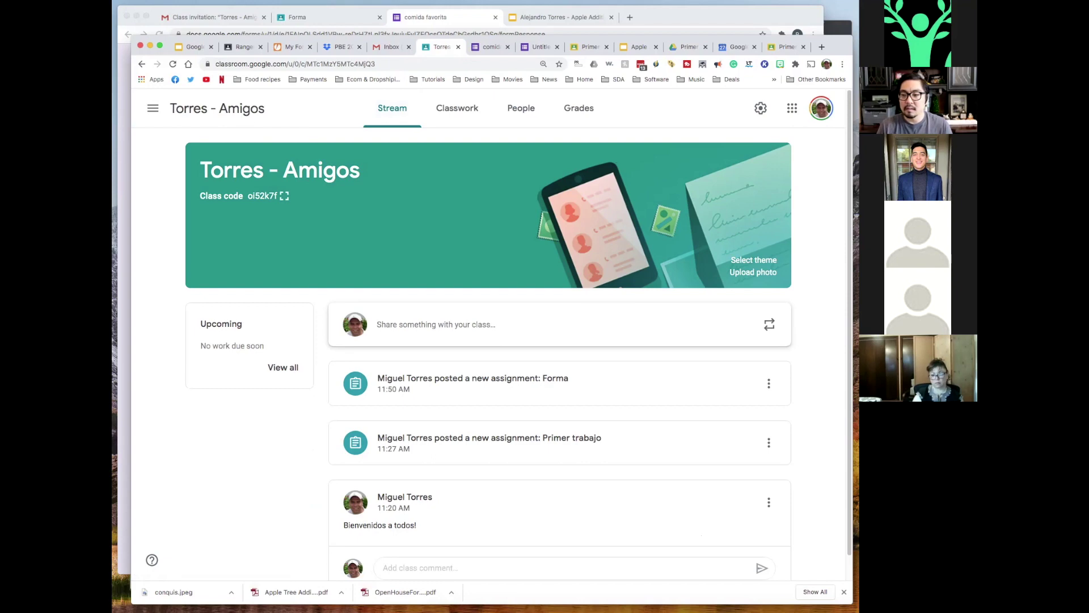
# Upload conquis.jpeg as a custom banner photo and apply it as the class theme.
pyautogui.click(753, 260)
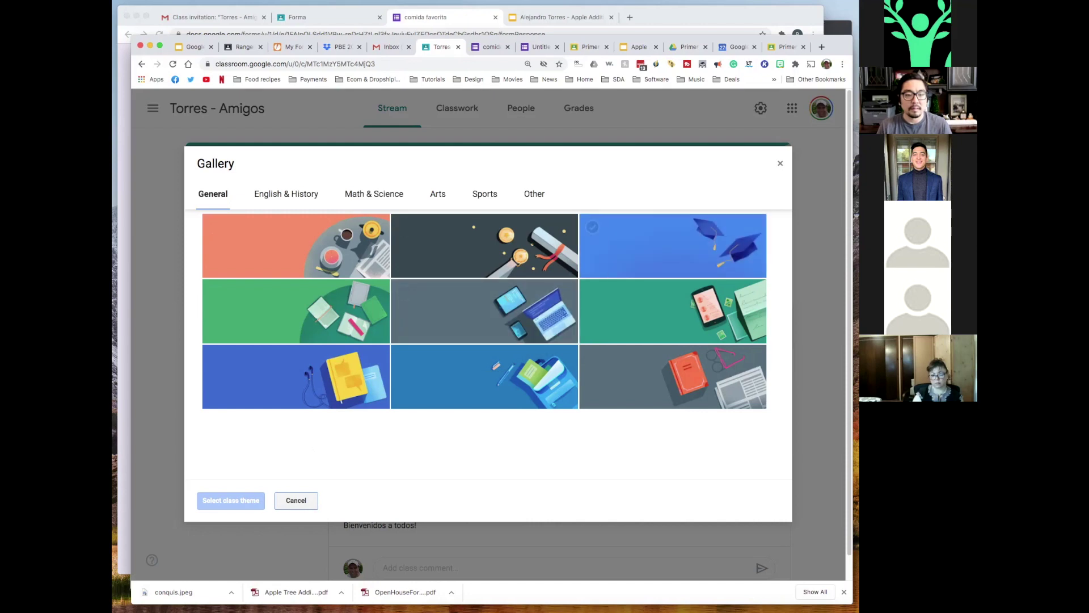
pyautogui.click(297, 499)
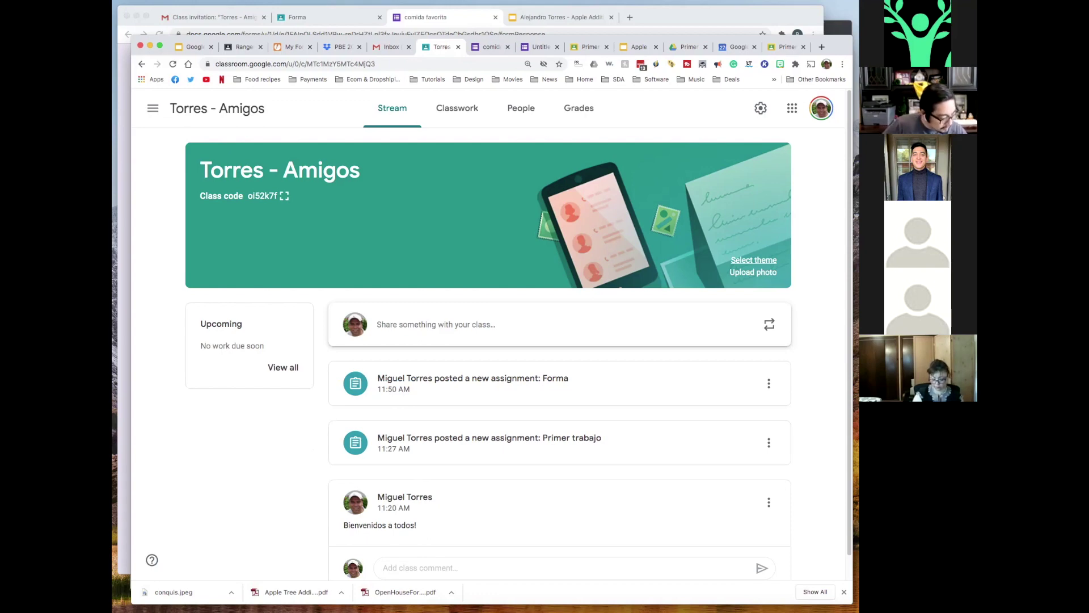
pyautogui.click(753, 272)
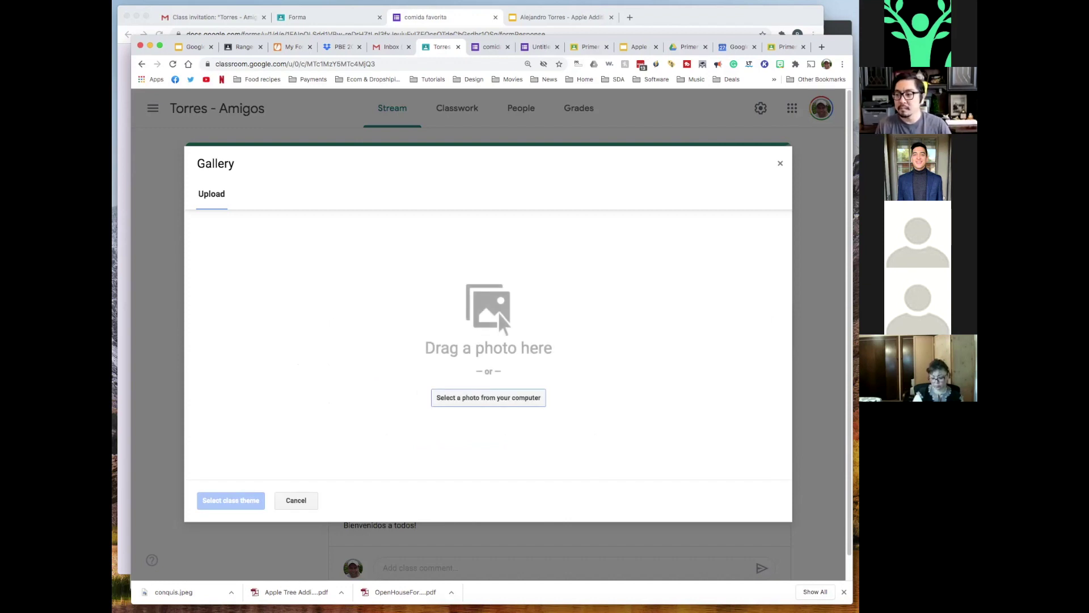
pyautogui.moveTo(174, 592); pyautogui.dragTo(469, 418)
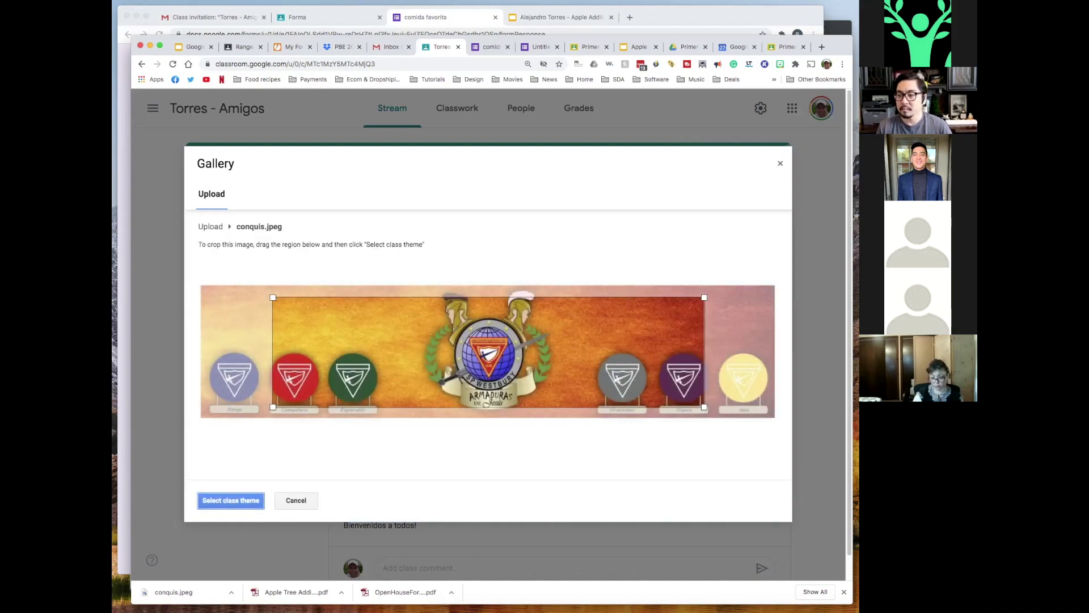
pyautogui.press('Return')
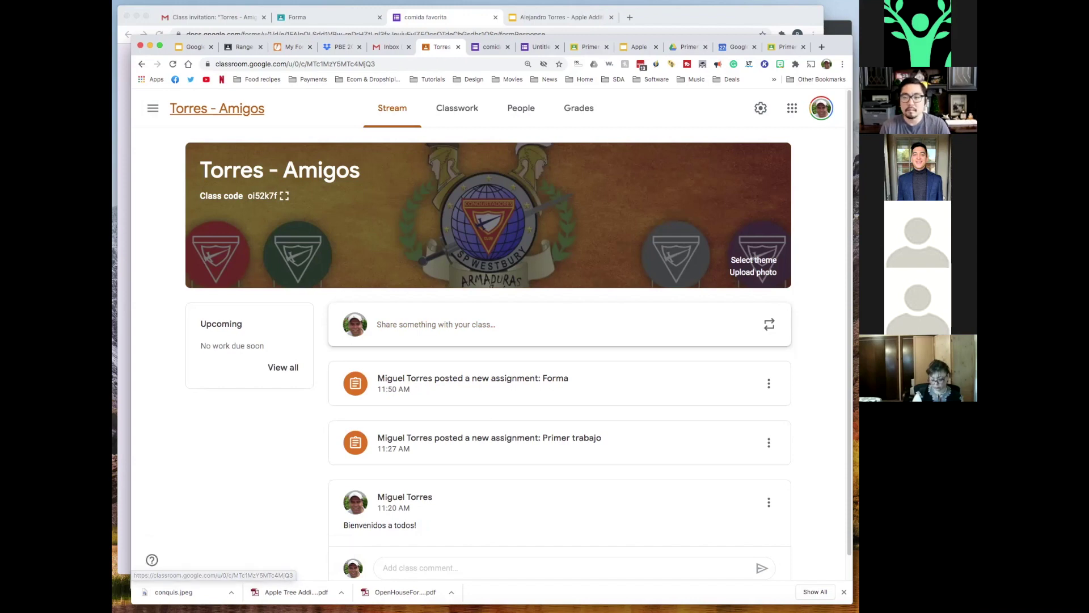
pyautogui.click(153, 108)
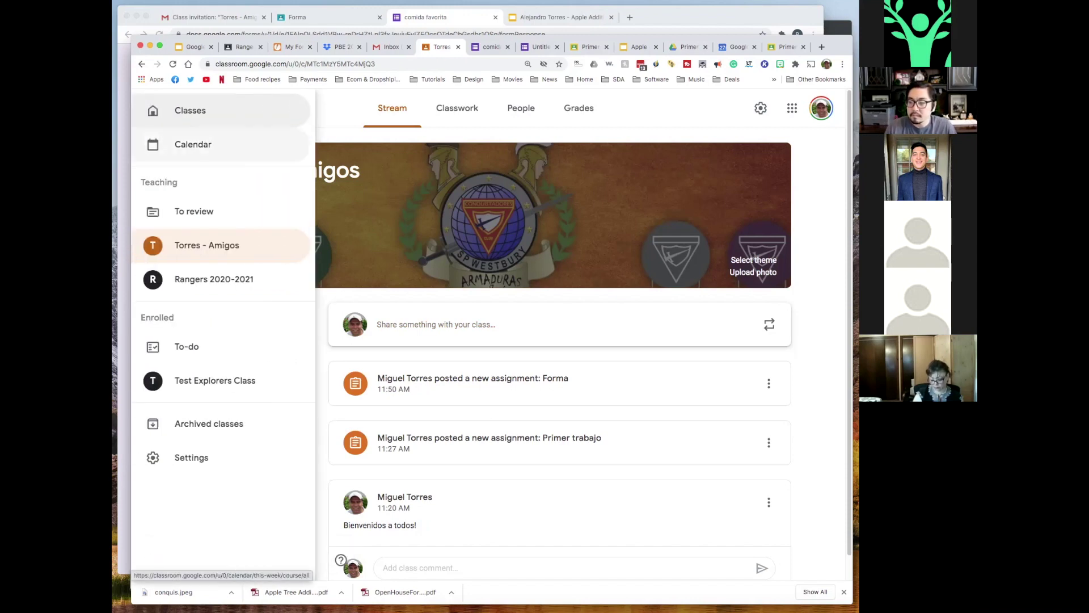
# From the Classes list, open the Torres - Amigos card to see its new emblem banner.
pyautogui.click(190, 111)
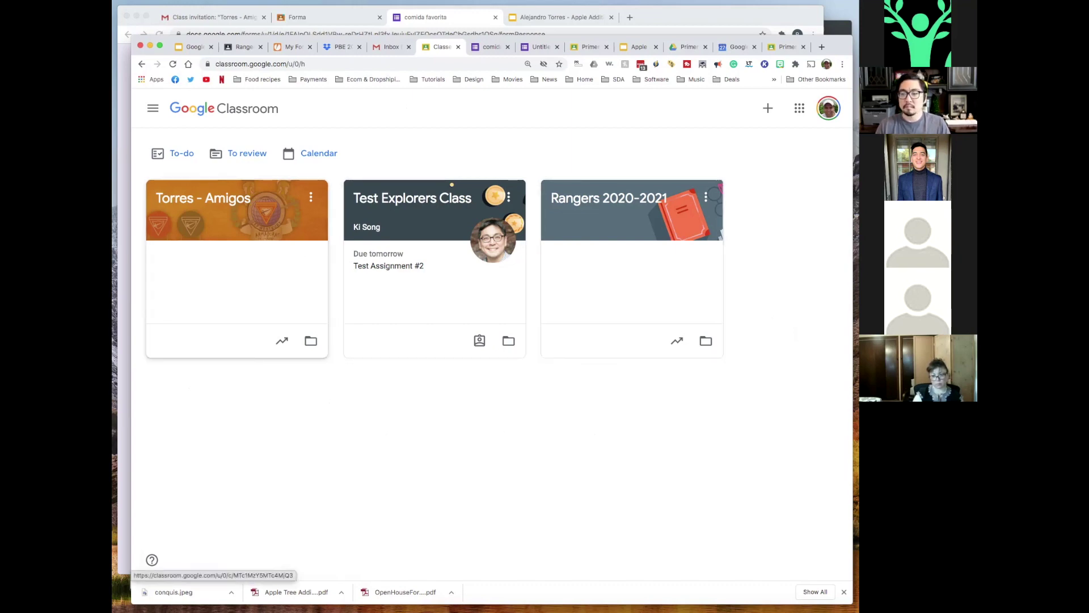
pyautogui.click(236, 272)
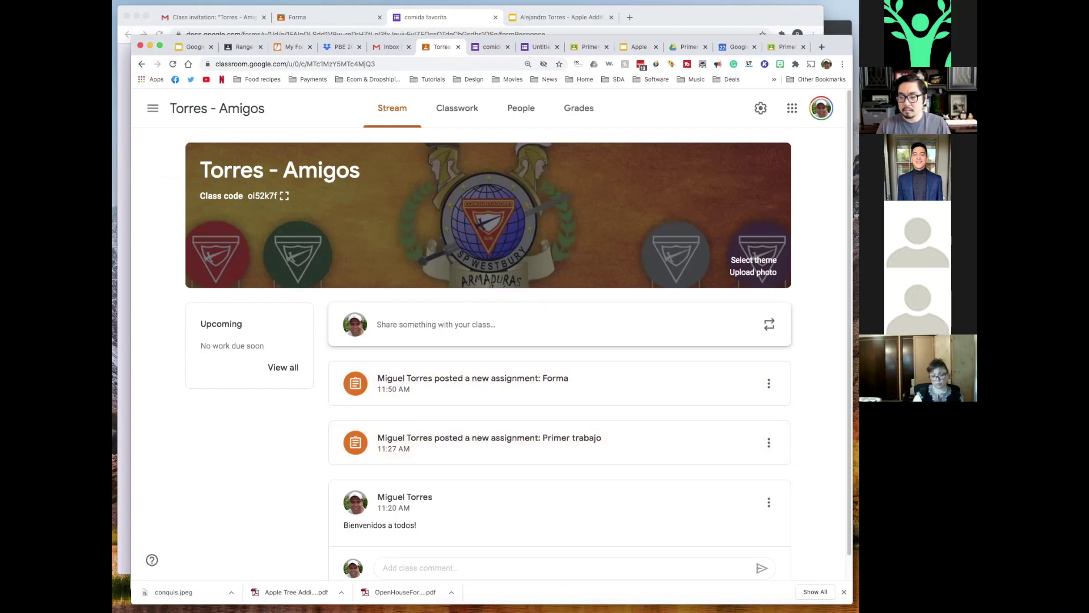
pyautogui.scroll(-1, 492, 335)
pyautogui.scroll(1, 492, 335)
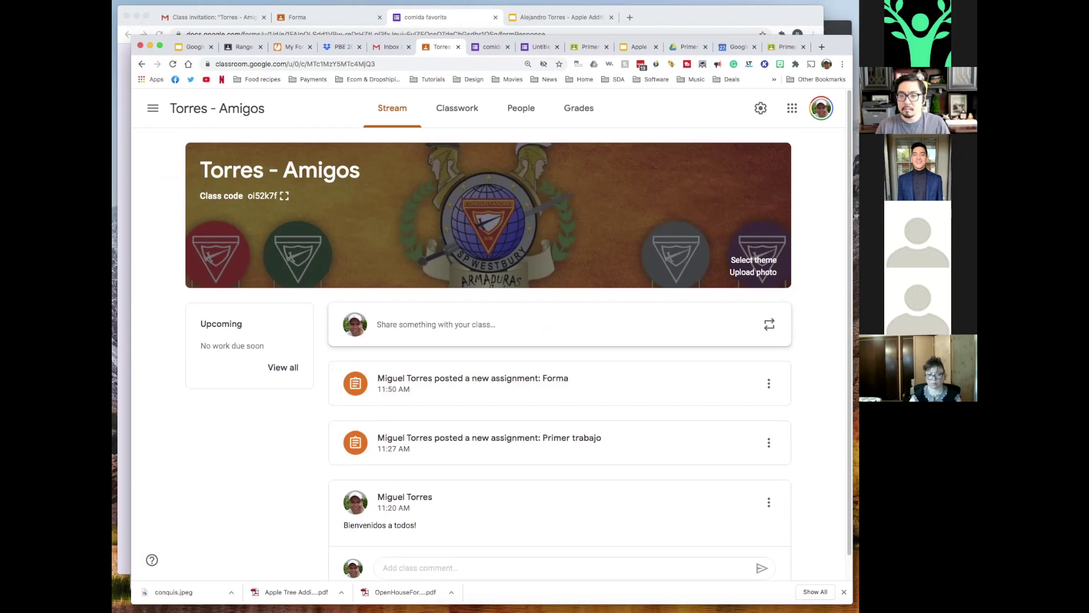
# Return to the Google Slides presentation and advance to slide 10, the Jotform overview.
pyautogui.click(193, 47)
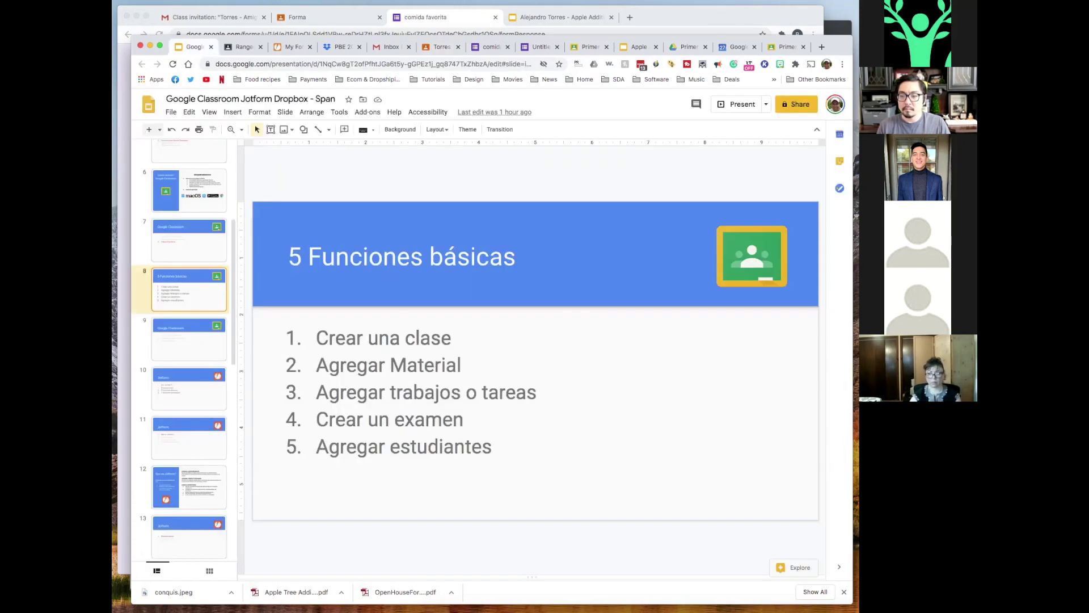
pyautogui.press('Down')
pyautogui.press('Down')
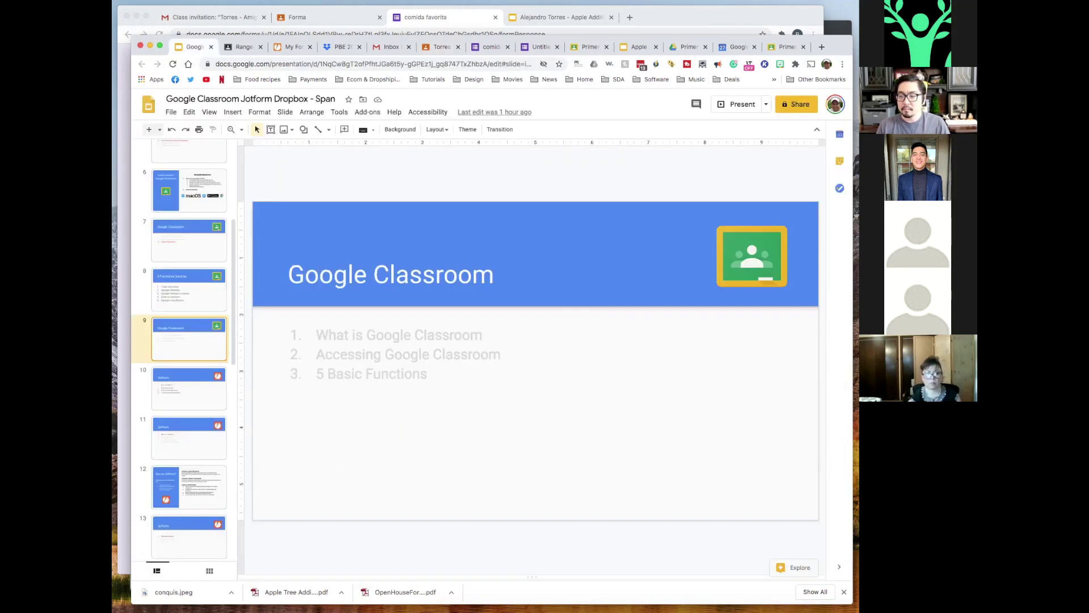
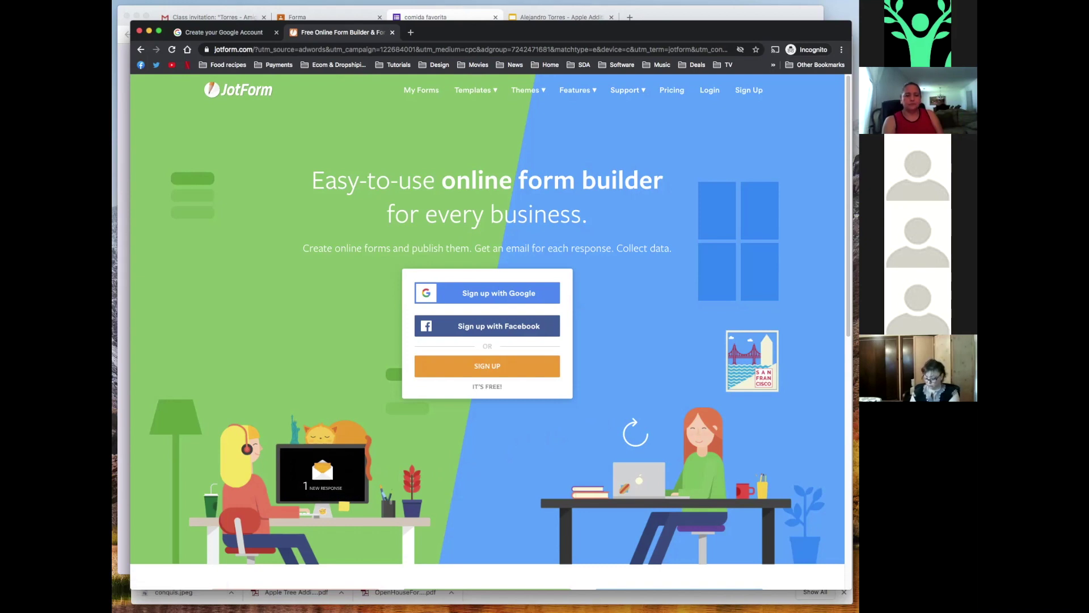
# Show the '5 Funciones Básicas' Jotform slide in Google Slides, then return to JotForm's My Forms tab.
pyautogui.hotkey('ctrl', 'Right')
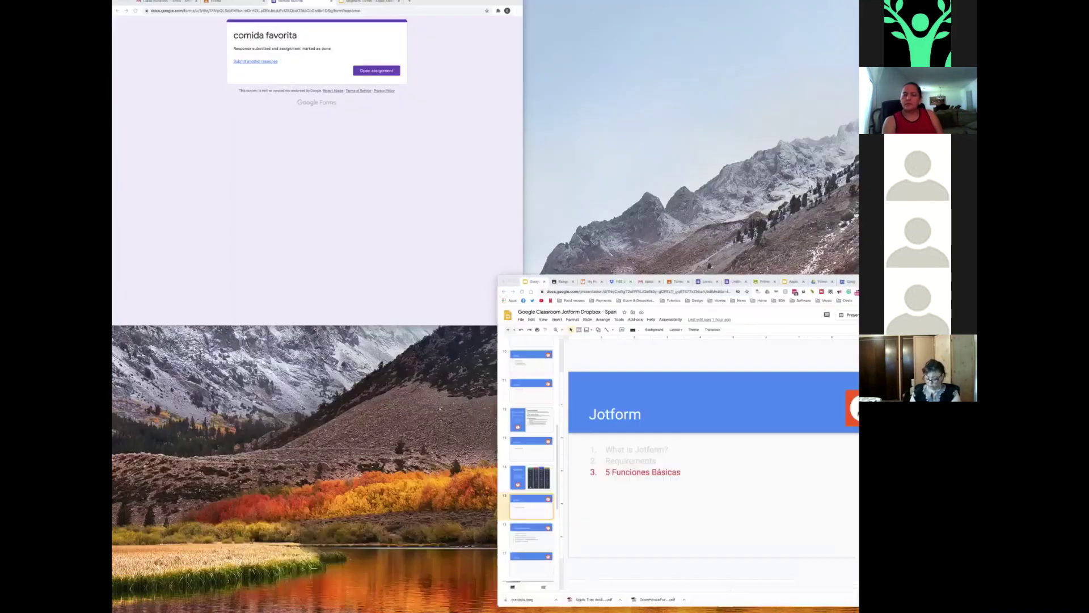
pyautogui.hotkey('ctrl', 'Right')
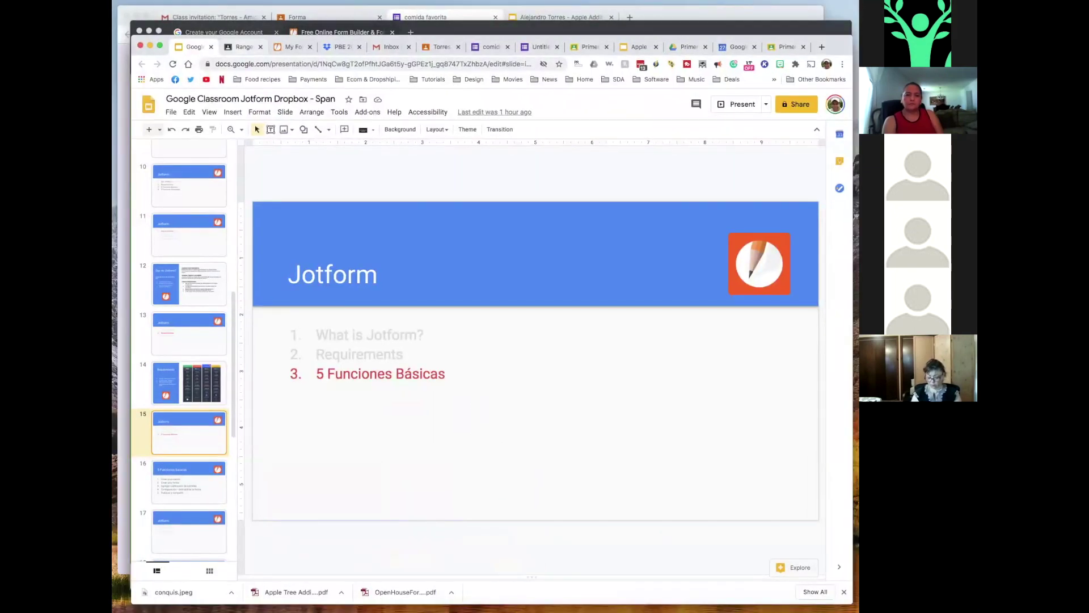
pyautogui.hotkey('ctrl', 'Tab')
pyautogui.hotkey('ctrl', 'Tab')
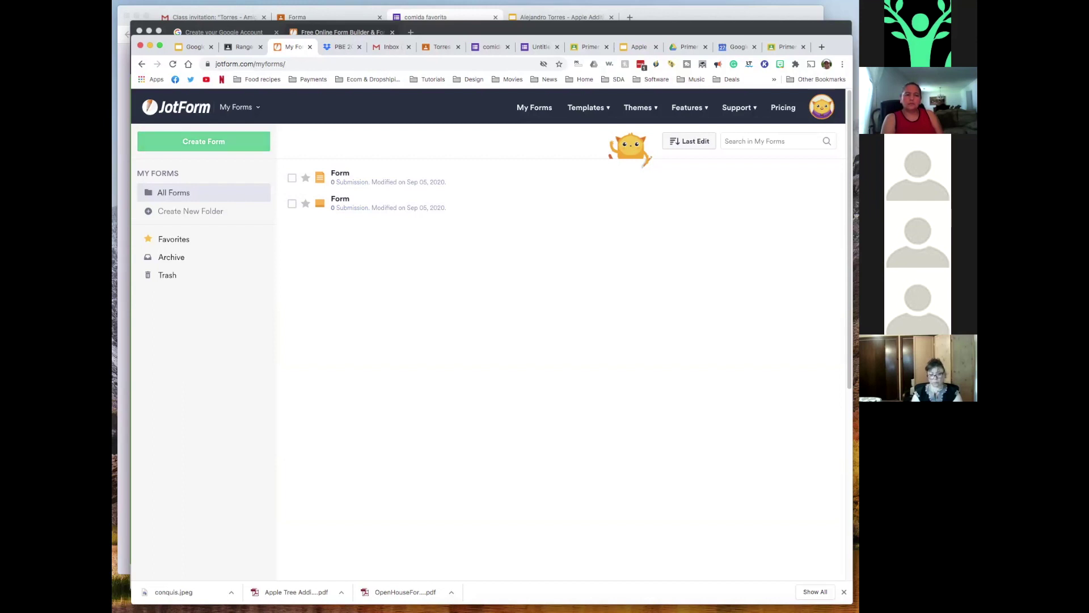
# Create a new form from a template, bringing up the 'Choose a template' gallery.
pyautogui.click(204, 141)
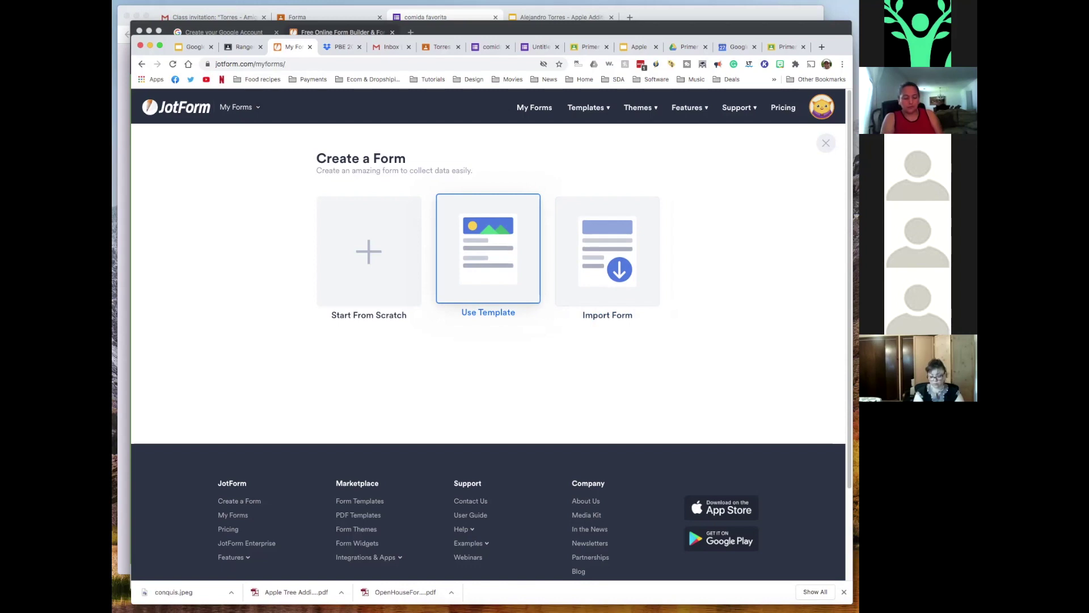
pyautogui.click(488, 250)
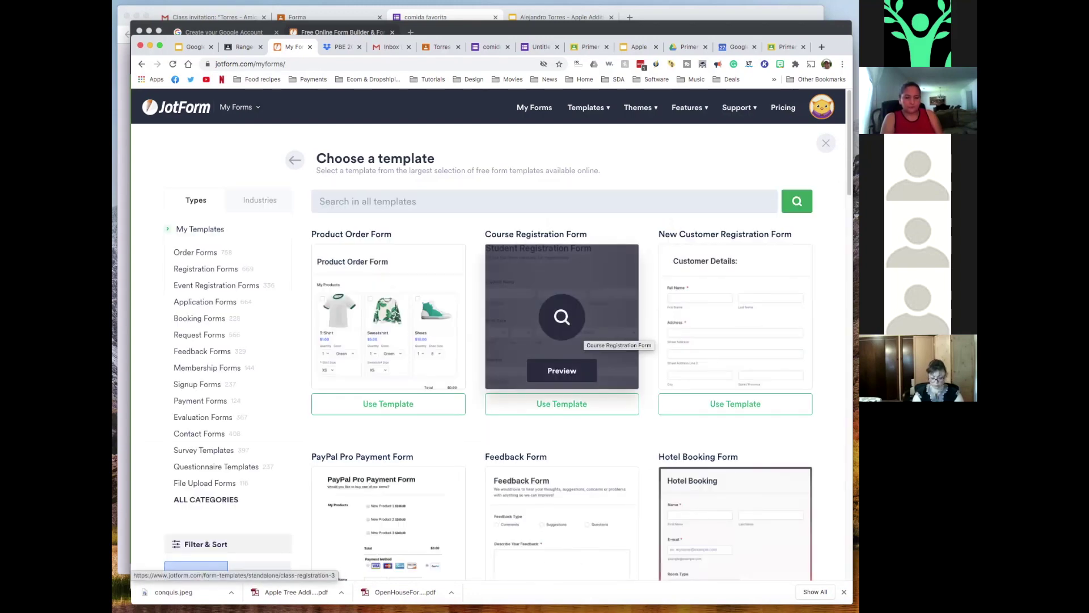
pyautogui.scroll(-5, 584, 340)
pyautogui.scroll(-5, 561, 284)
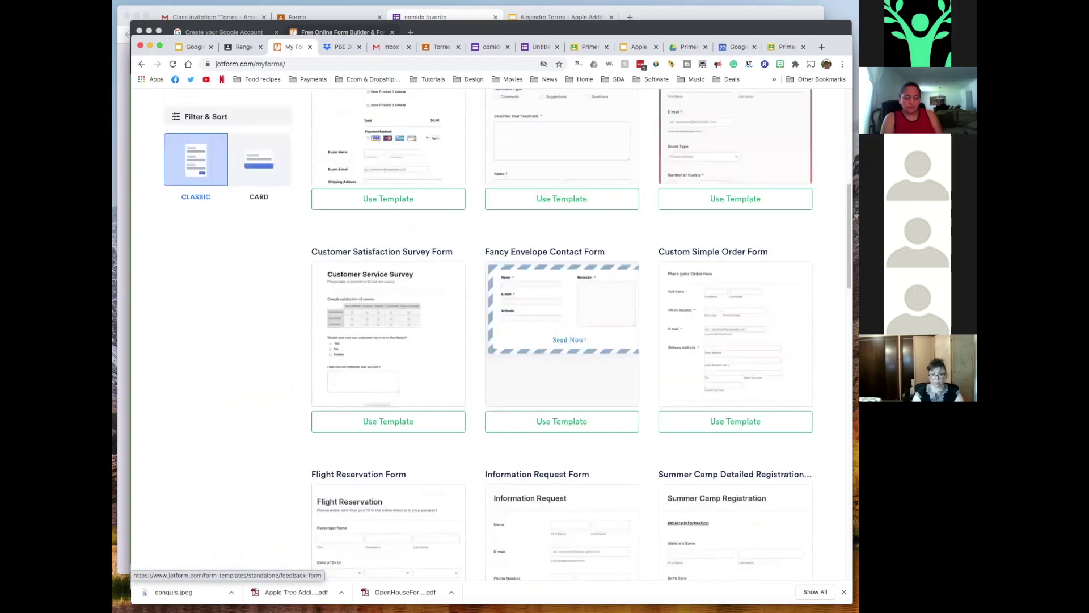
pyautogui.scroll(8, 398, 312)
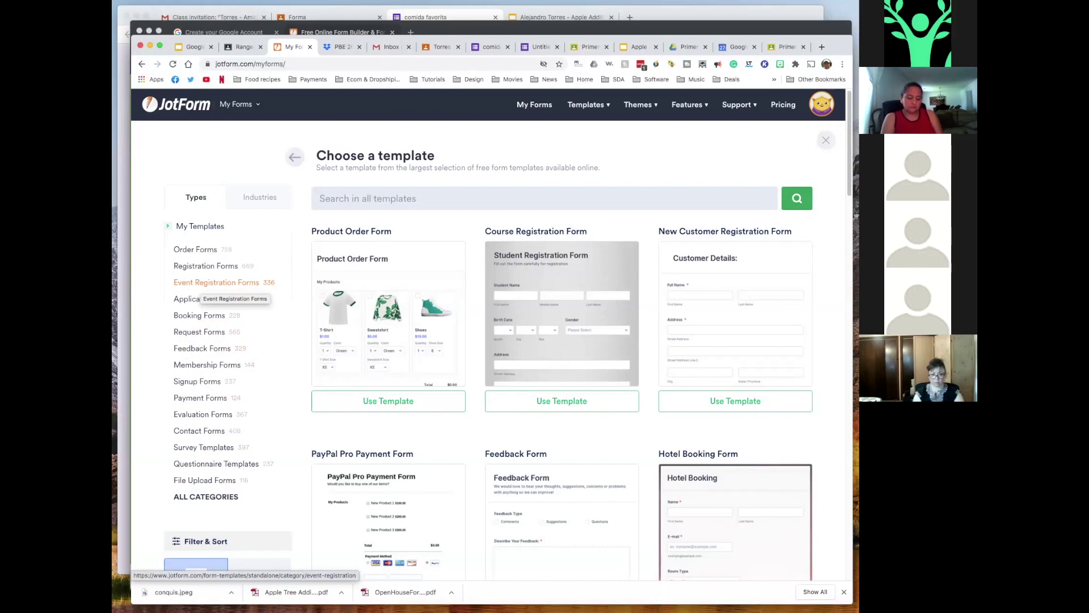
# Filter templates to Event Registration Forms and browse them, including Music School and Workshop Registration.
pyautogui.click(212, 283)
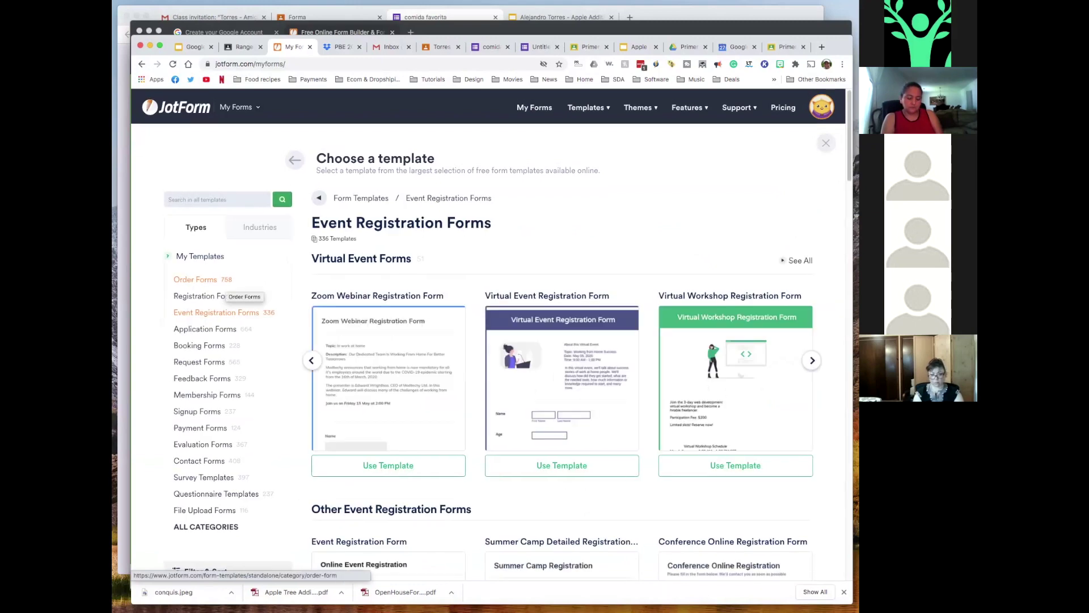
pyautogui.moveTo(396, 350)
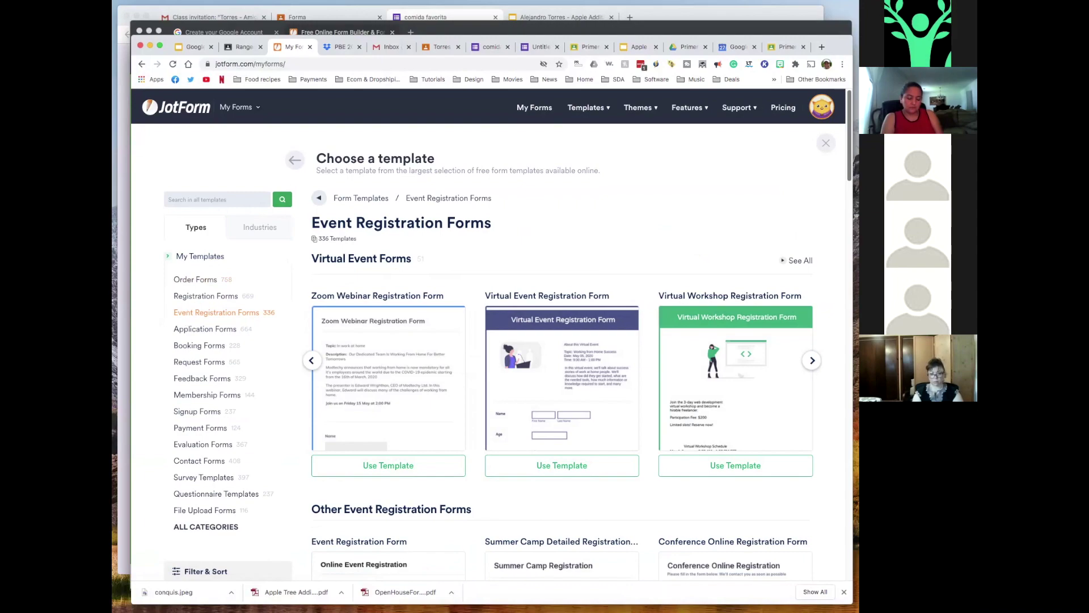
pyautogui.scroll(-7, 488, 335)
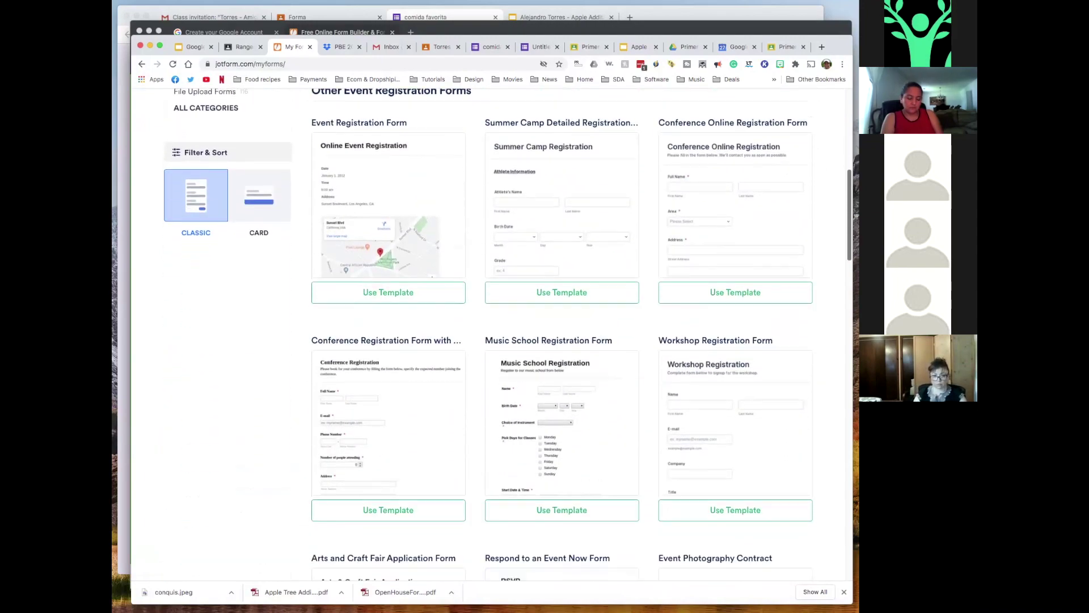
pyautogui.scroll(-11, 489, 334)
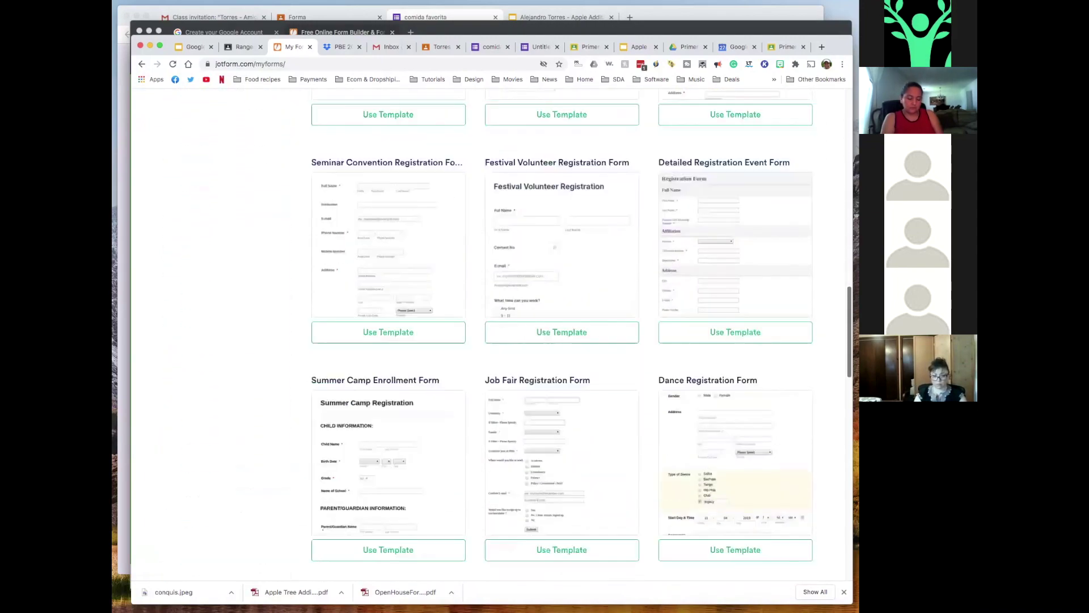
pyautogui.scroll(-10, 488, 335)
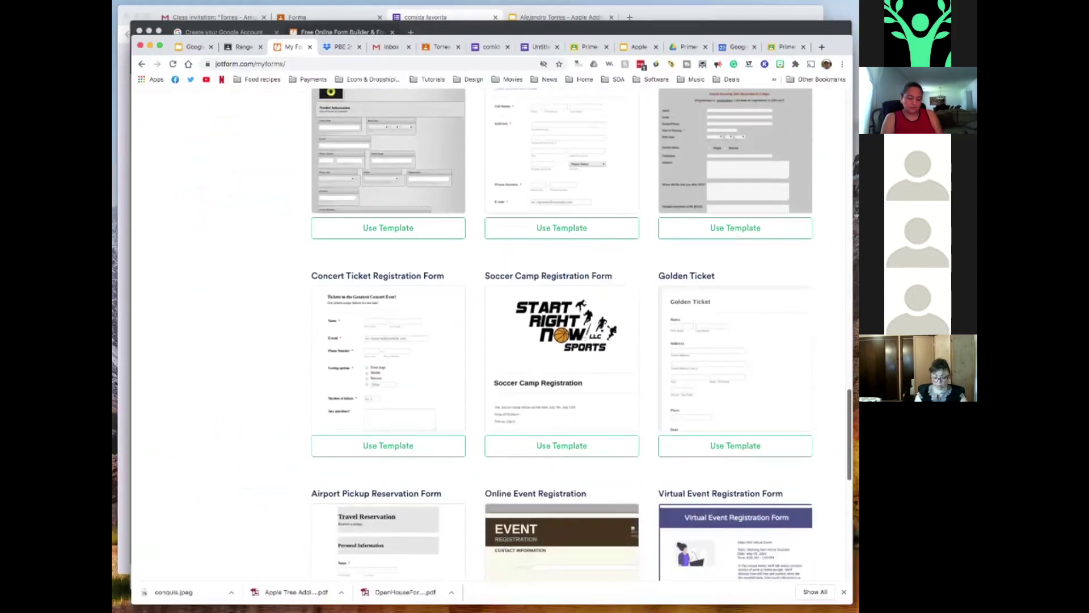
pyautogui.scroll(-5, 489, 335)
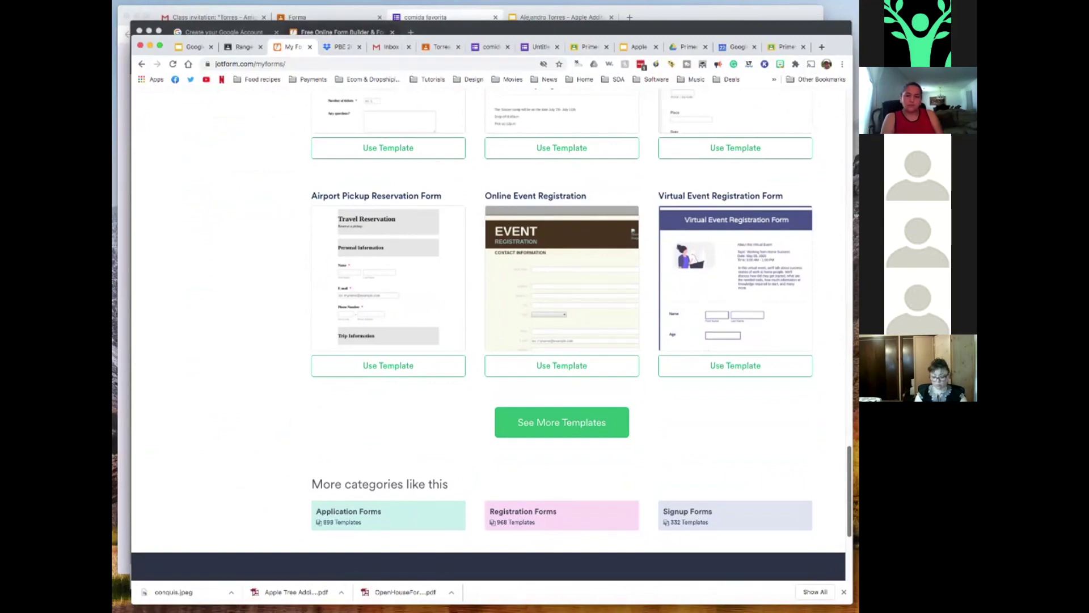
pyautogui.scroll(20, 735, 363)
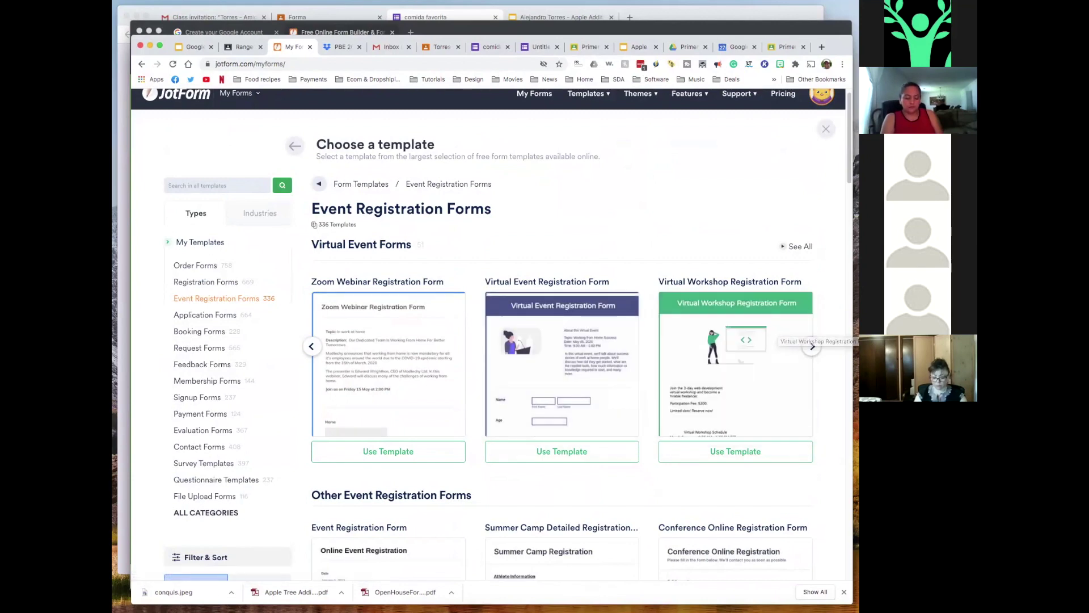
pyautogui.scroll(-6, 488, 335)
pyautogui.scroll(-3, 561, 335)
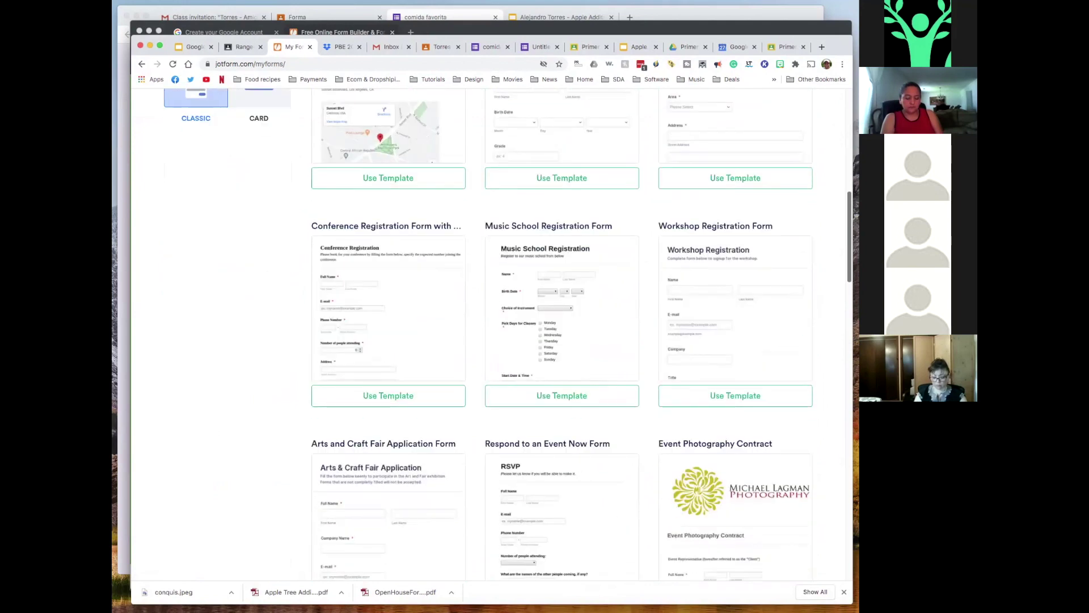
pyautogui.scroll(-1, 562, 335)
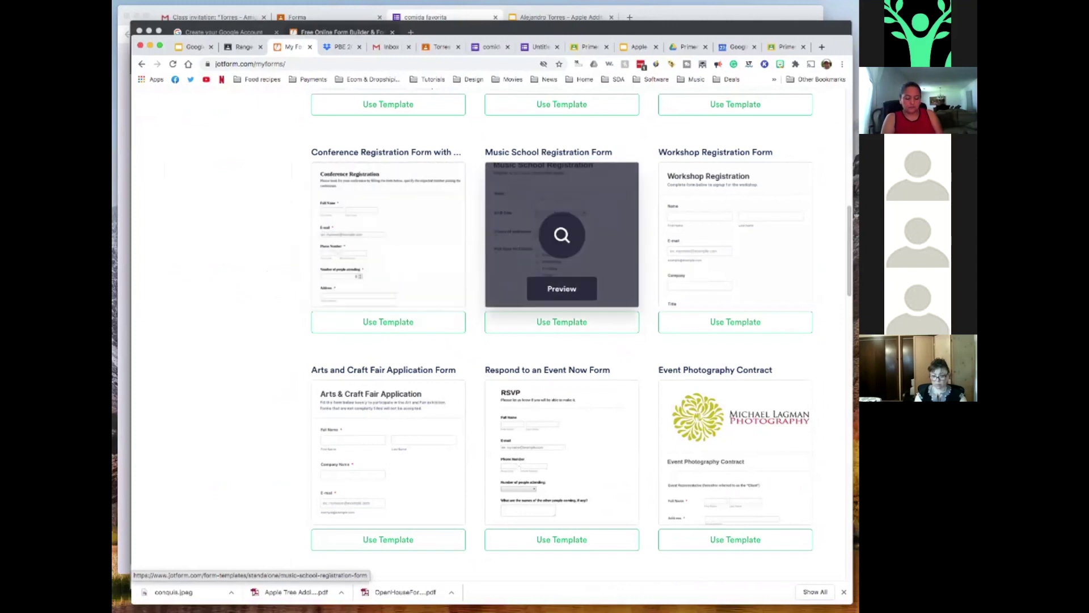
# Preview and close the Music School Registration template, then preview Online Event Registration instead.
pyautogui.click(561, 289)
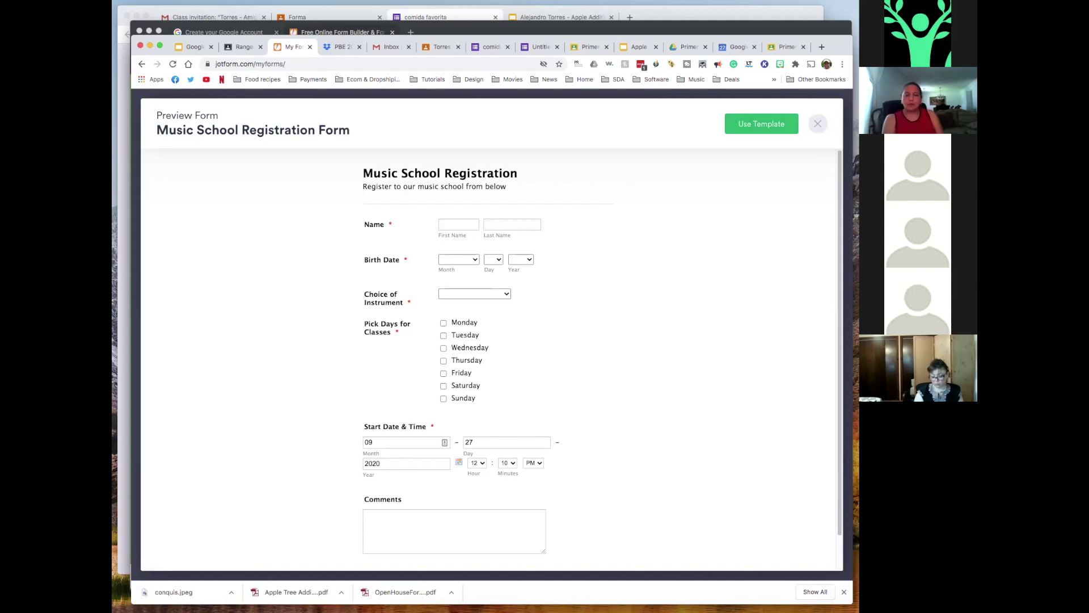
pyautogui.press('Escape')
pyautogui.scroll(-6, 736, 415)
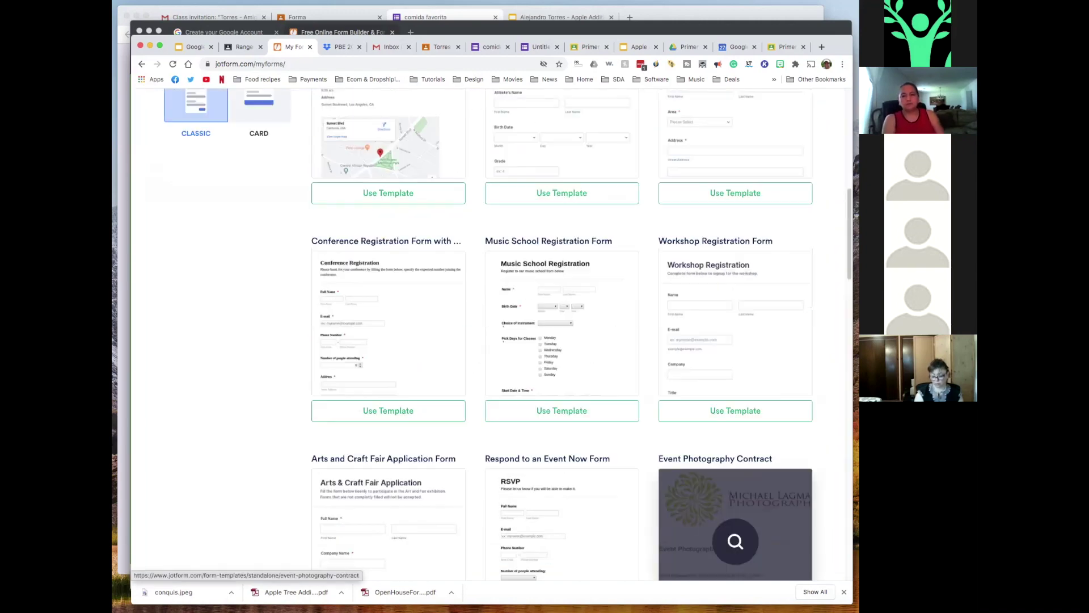
pyautogui.scroll(-10, 735, 363)
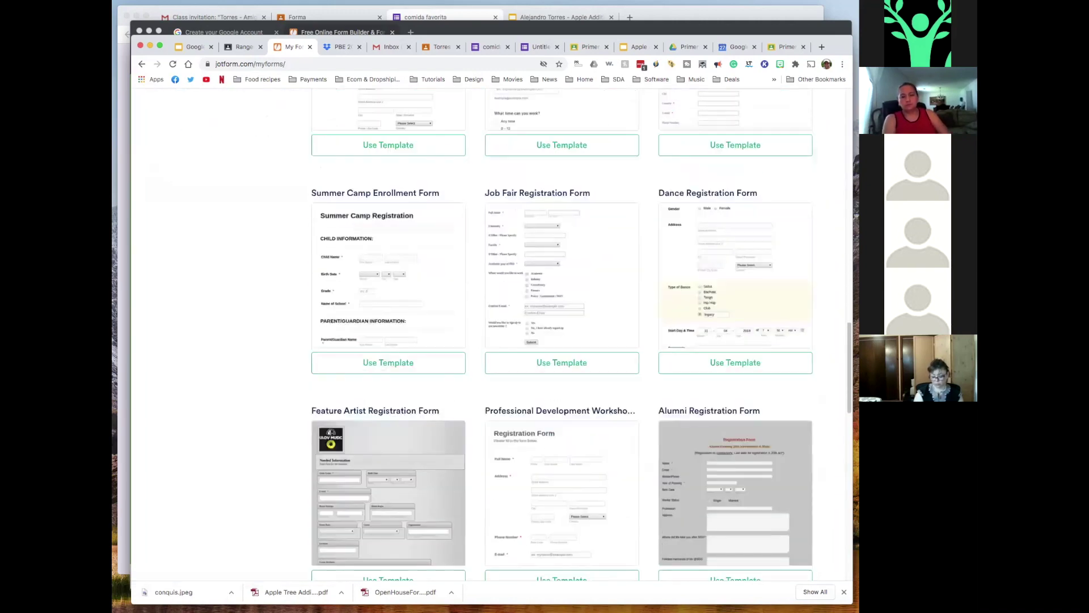
pyautogui.scroll(-5, 735, 352)
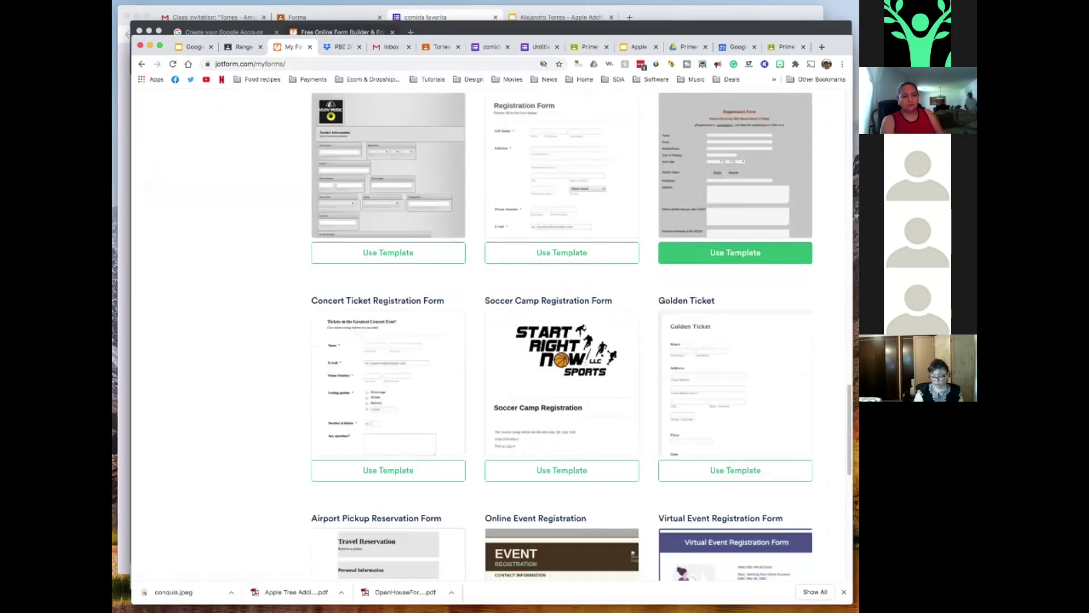
pyautogui.moveTo(561, 395)
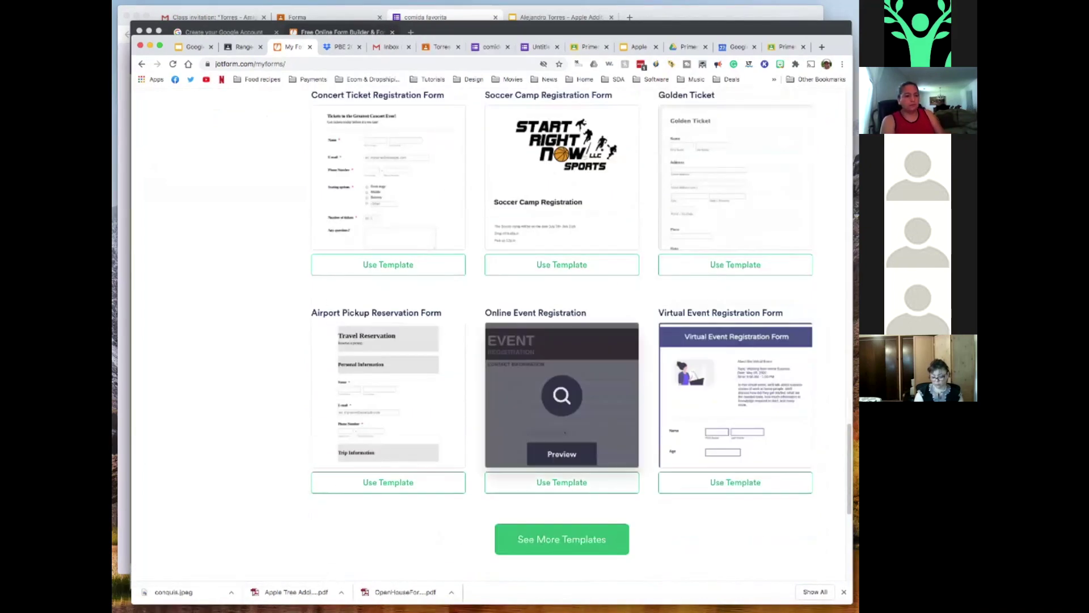
pyautogui.click(561, 395)
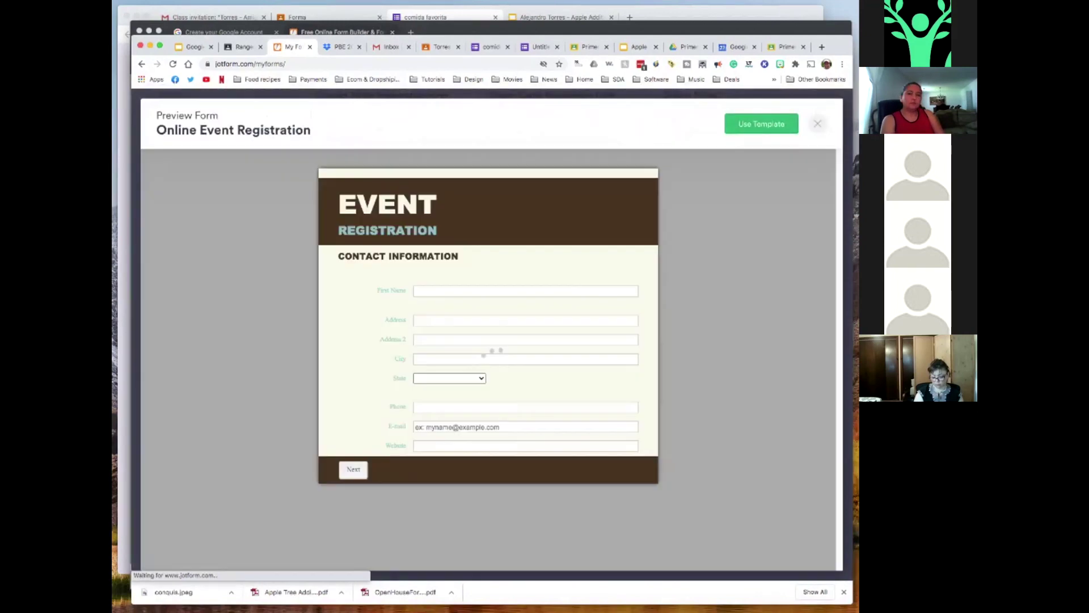
# Use the Online Event Registration template to create a new form in the Form Builder.
pyautogui.scroll(-1, 488, 361)
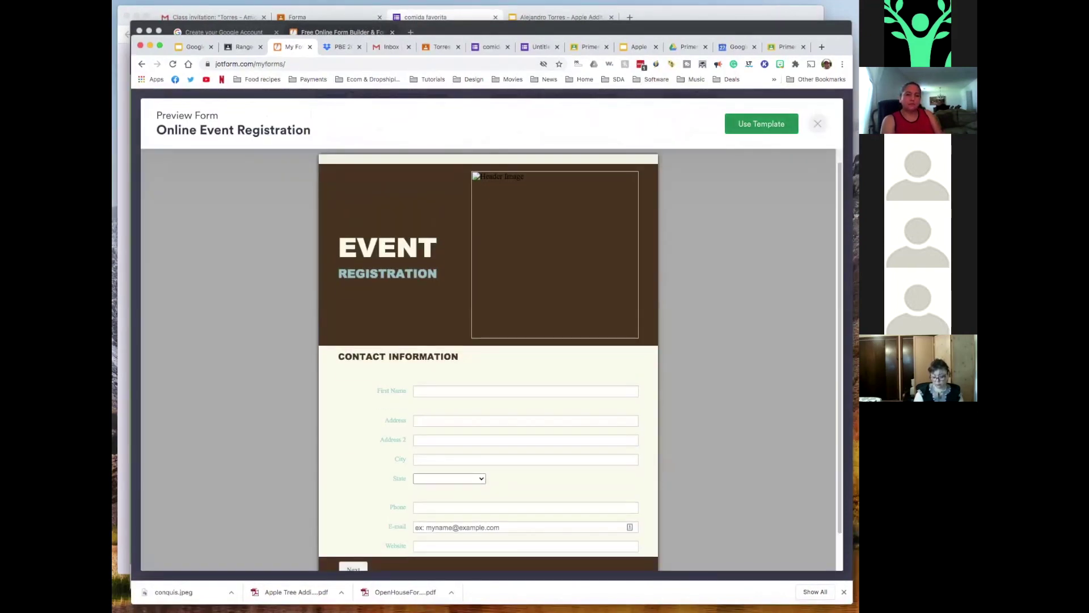
pyautogui.click(762, 124)
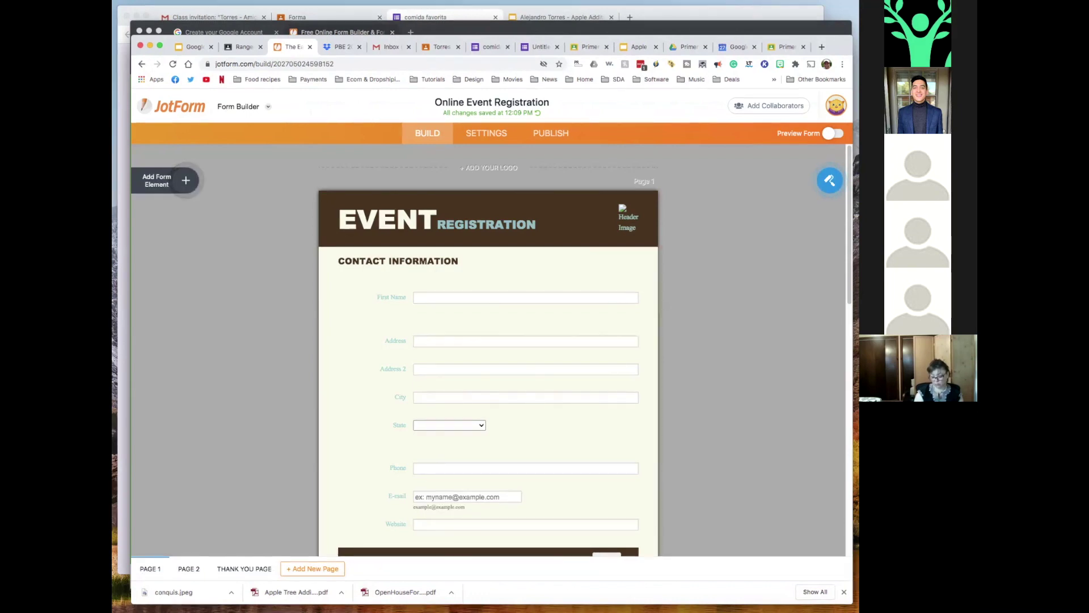
# Select the First Name field, then the Address field, and deselect it.
pyautogui.scroll(-1, 488, 352)
pyautogui.scroll(-2, 488, 352)
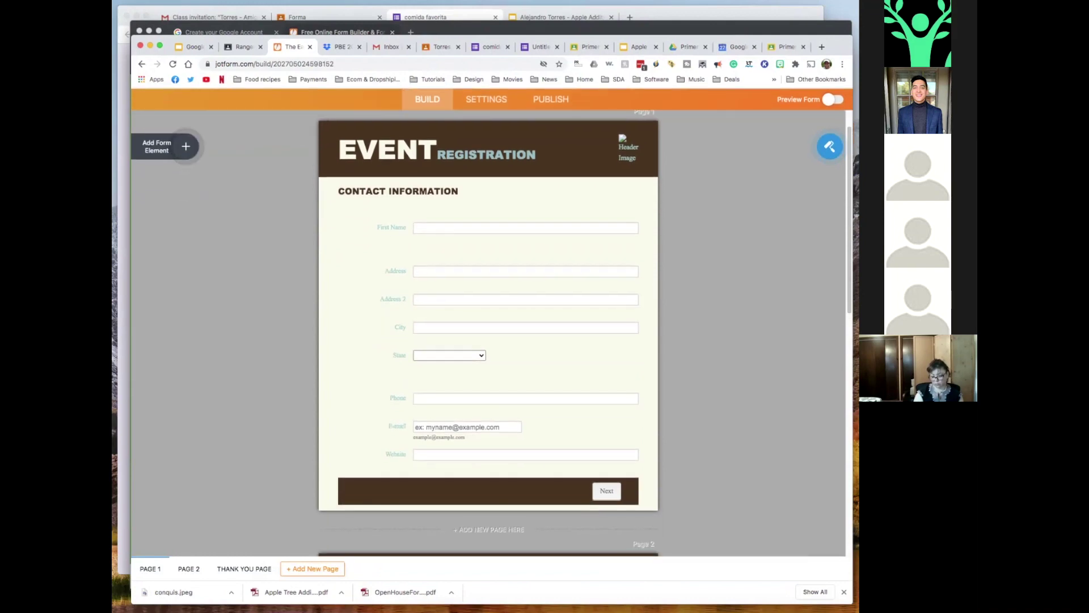
pyautogui.click(488, 231)
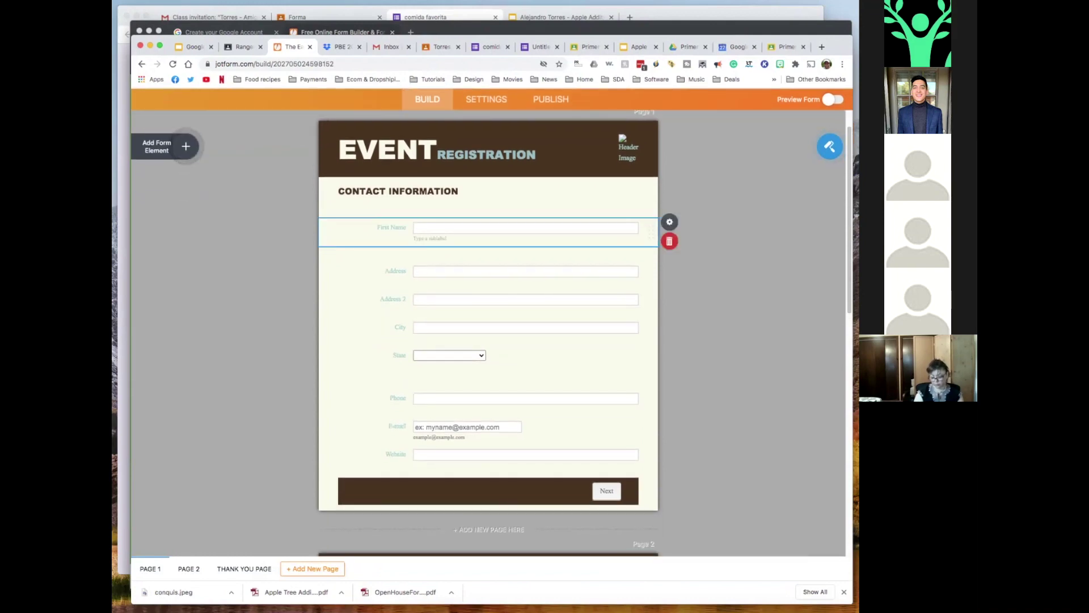
pyautogui.click(488, 276)
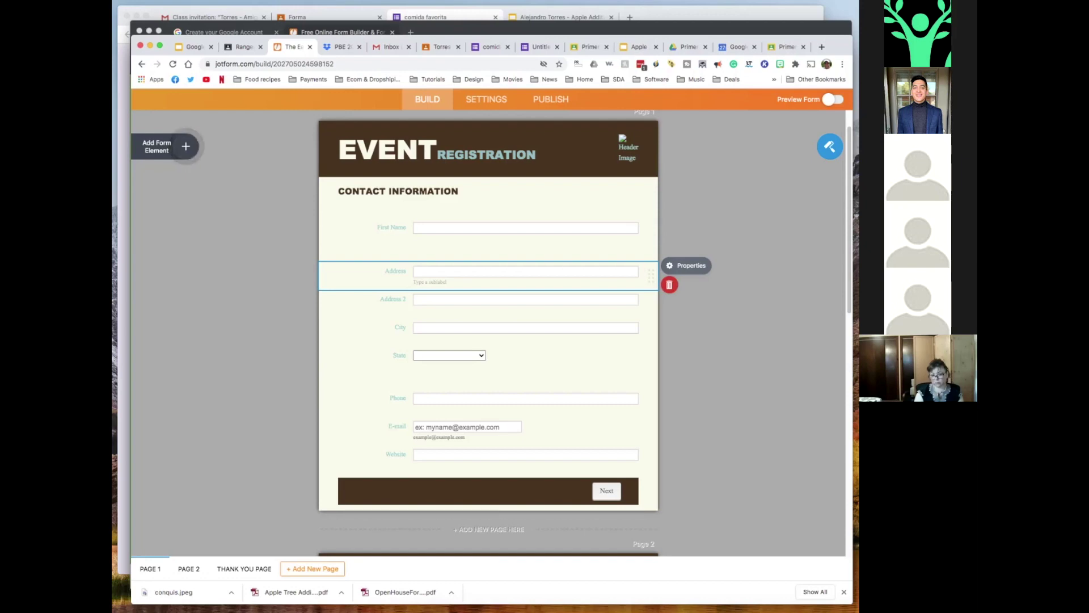
pyautogui.press('Escape')
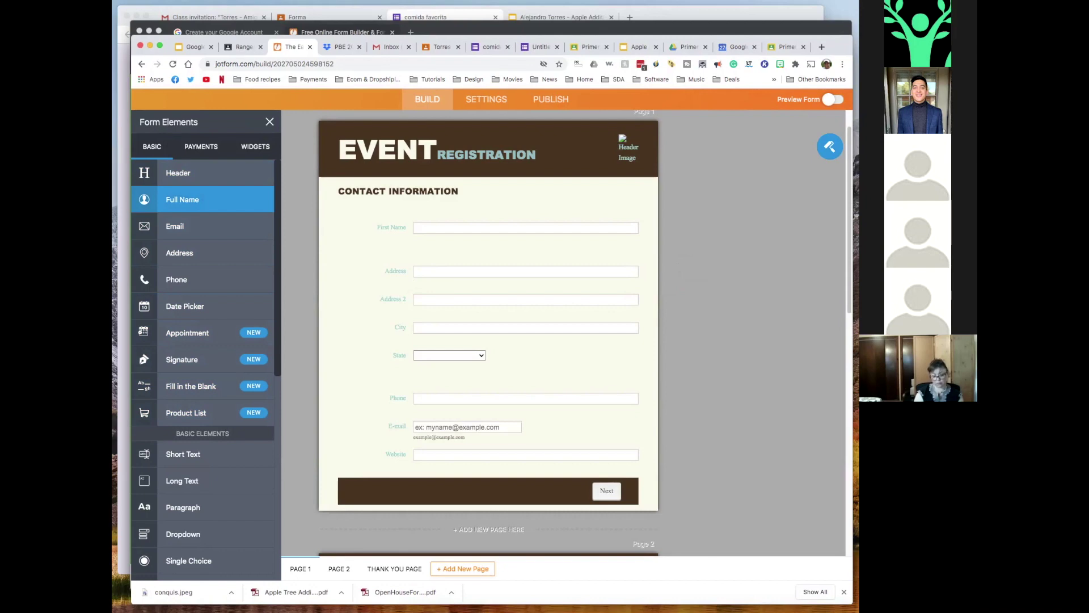
# Add a Full Name field and move it between Dietary Needs and Previous Attendance.
pyautogui.click(182, 199)
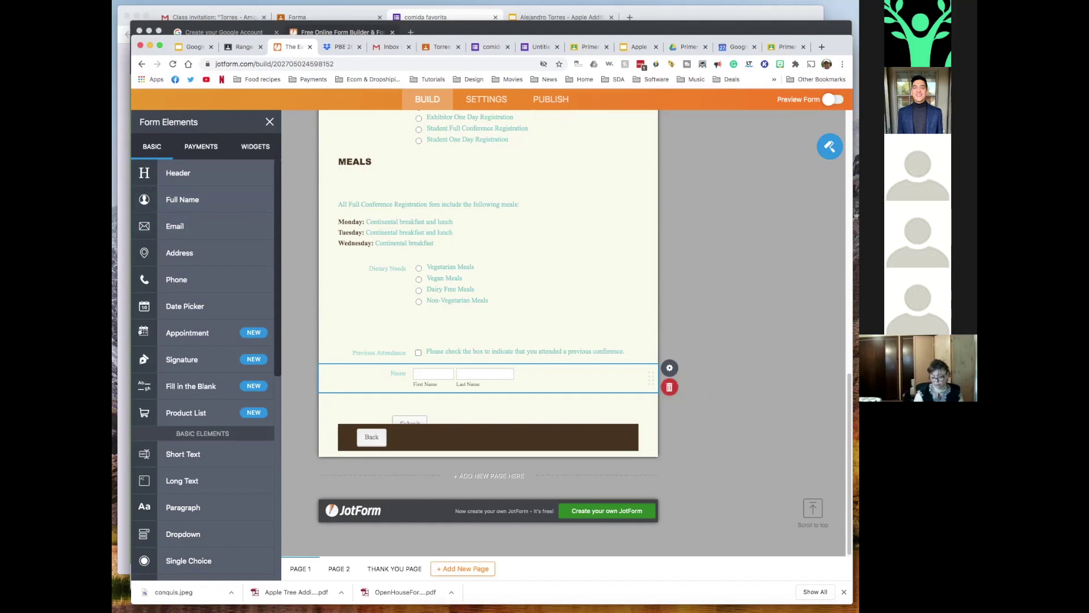
pyautogui.moveTo(651, 378); pyautogui.dragTo(651, 334)
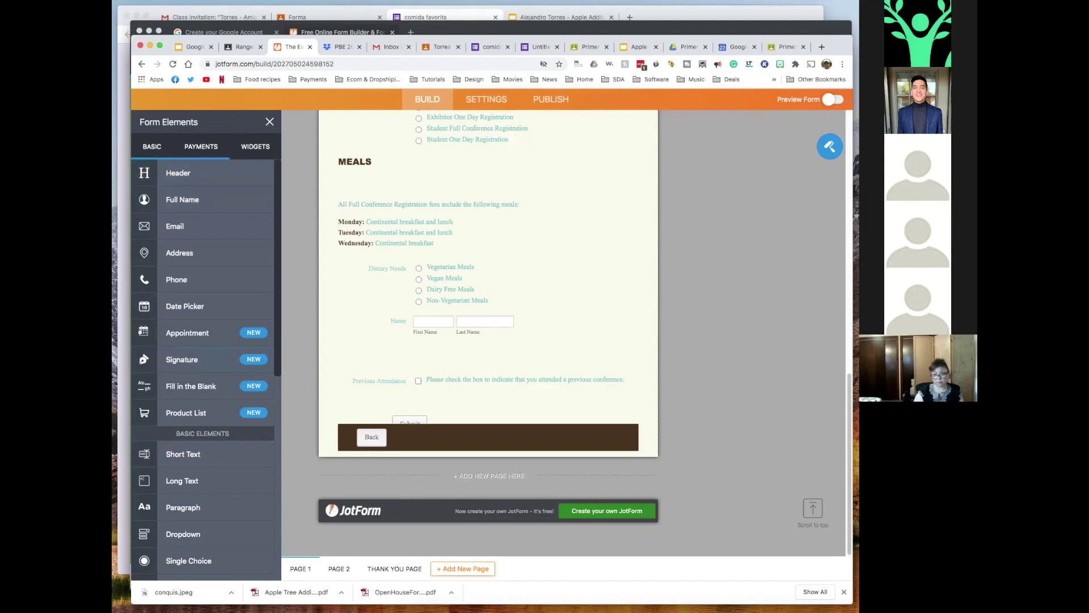
# Scroll through the Payments gateway list, then switch to the Widgets list.
pyautogui.click(201, 147)
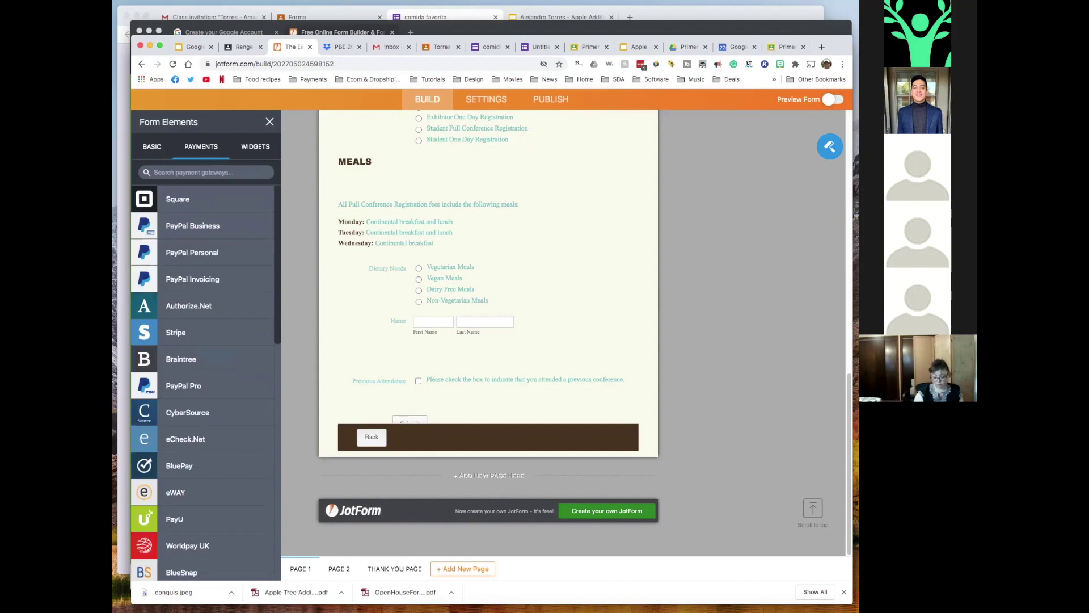
pyautogui.scroll(-15, 204, 380)
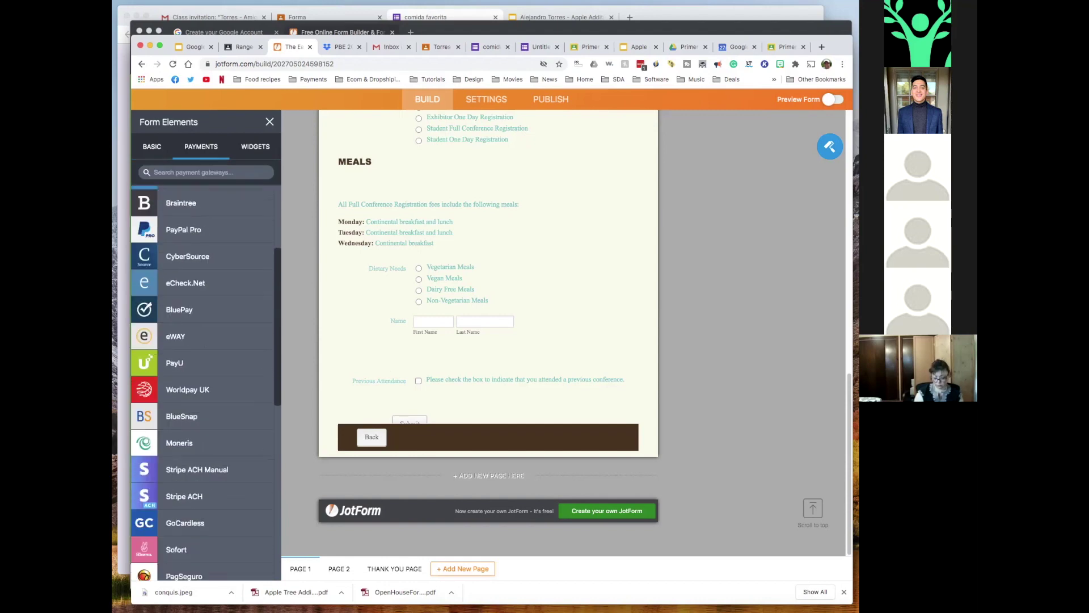
pyautogui.scroll(15, 216, 252)
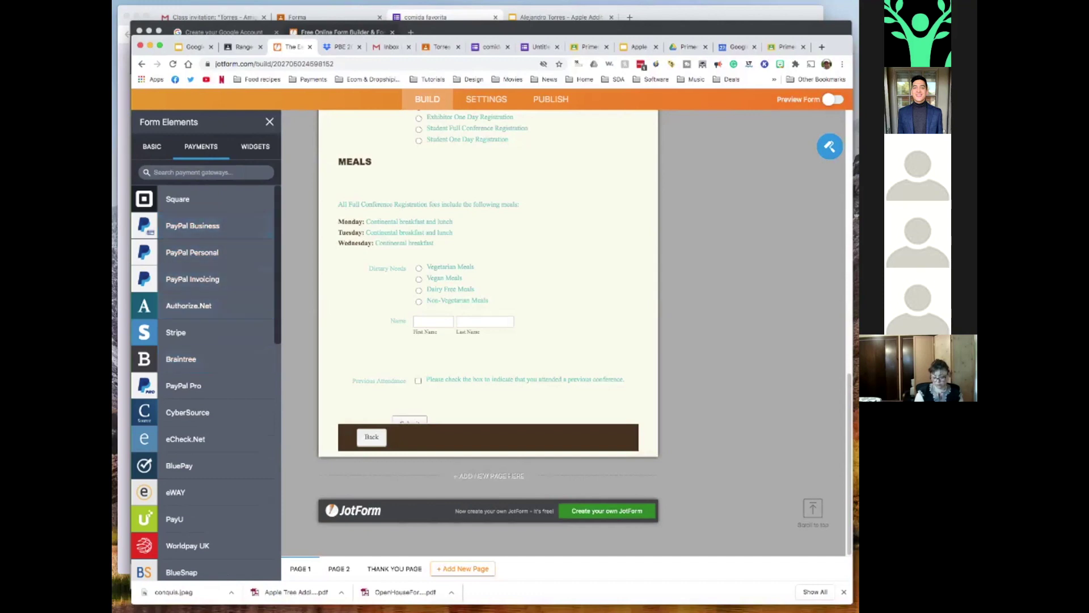
pyautogui.scroll(-10, 216, 227)
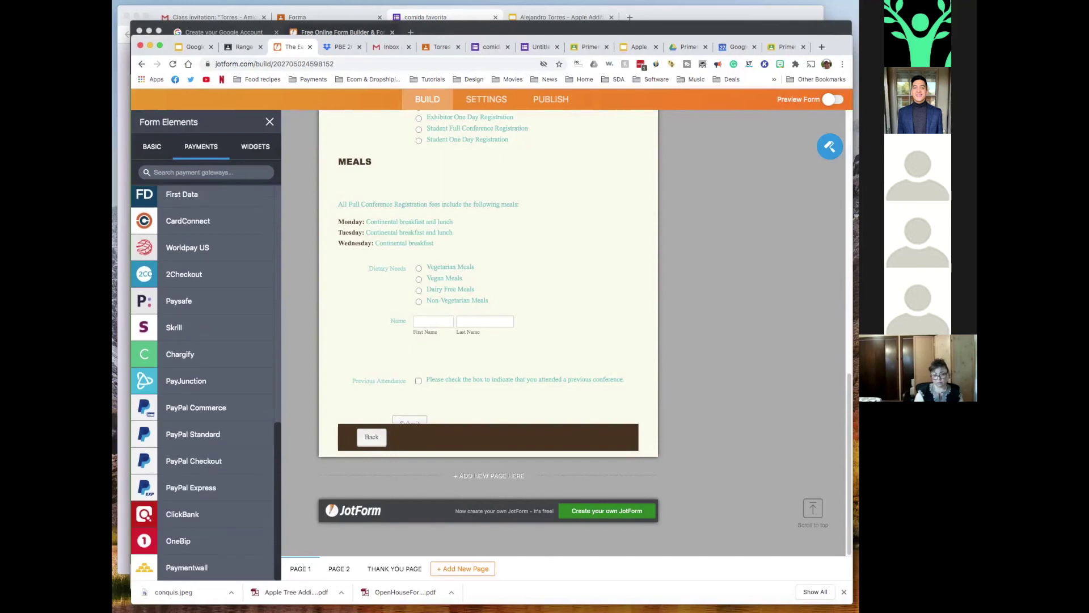
pyautogui.scroll(2, 206, 380)
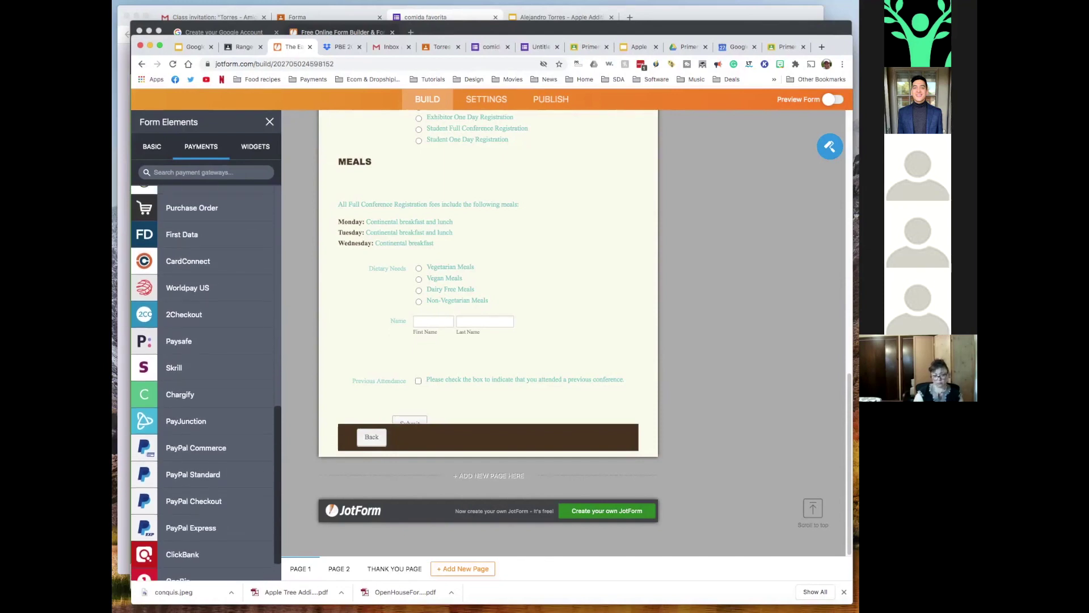
pyautogui.scroll(9, 206, 380)
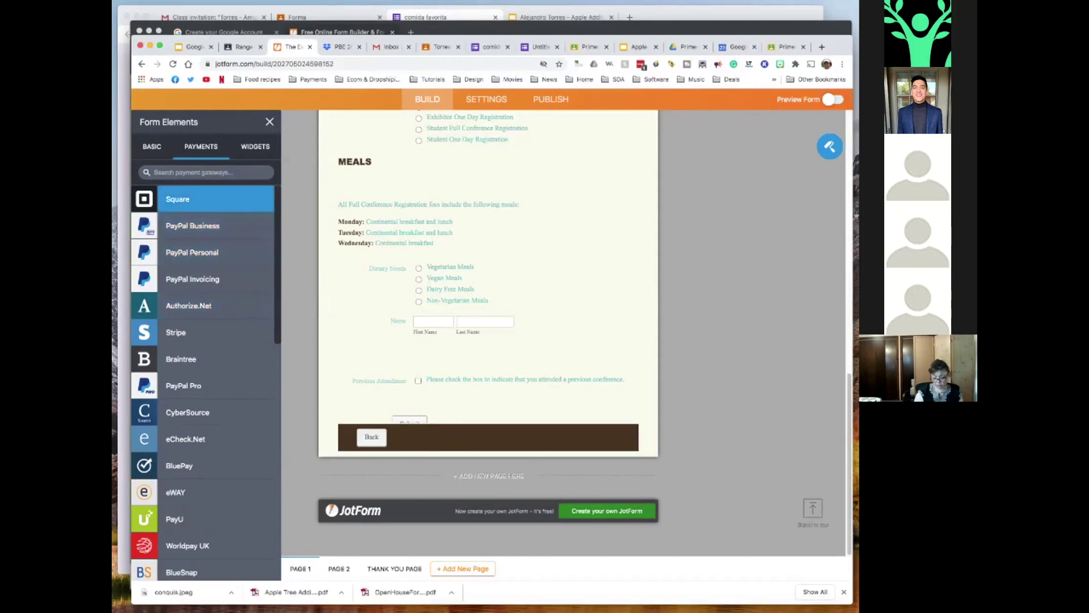
pyautogui.click(255, 146)
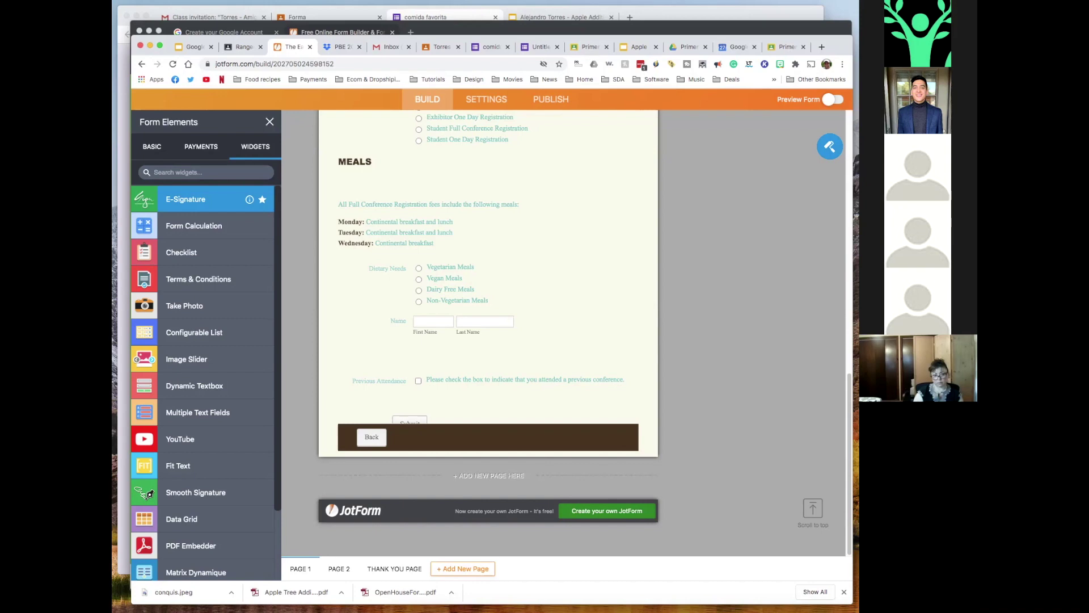
# Drop an E-Signature widget under the Name field, then select the Dietary Needs question.
pyautogui.moveTo(188, 199)
pyautogui.mouseDown()
pyautogui.moveTo(389, 232)
pyautogui.moveTo(446, 366)
pyautogui.moveTo(441, 391)
pyautogui.moveTo(436, 351)
pyautogui.mouseUp()
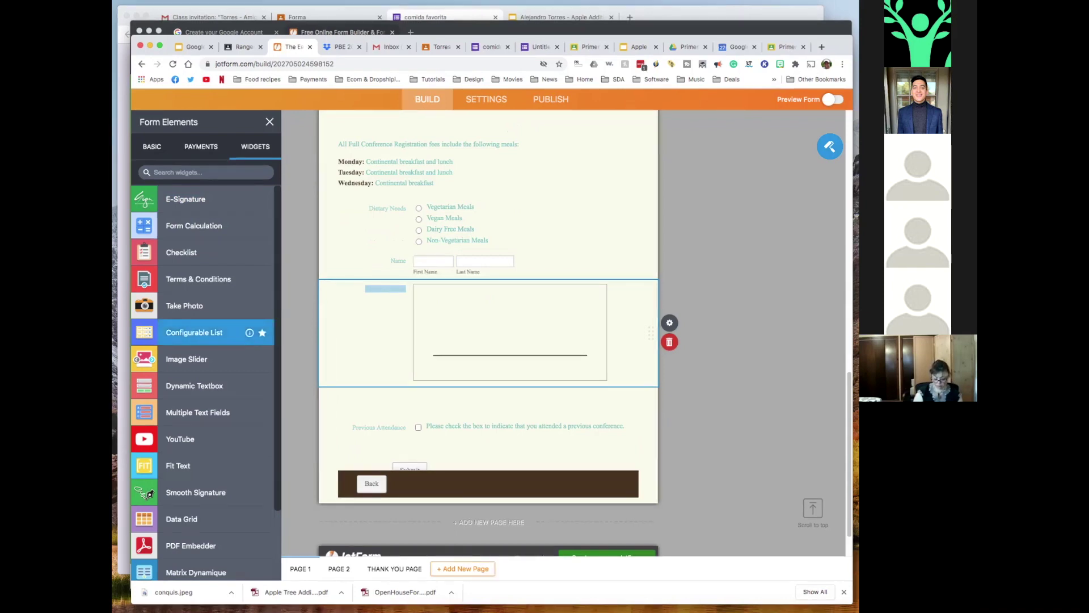
pyautogui.click(511, 224)
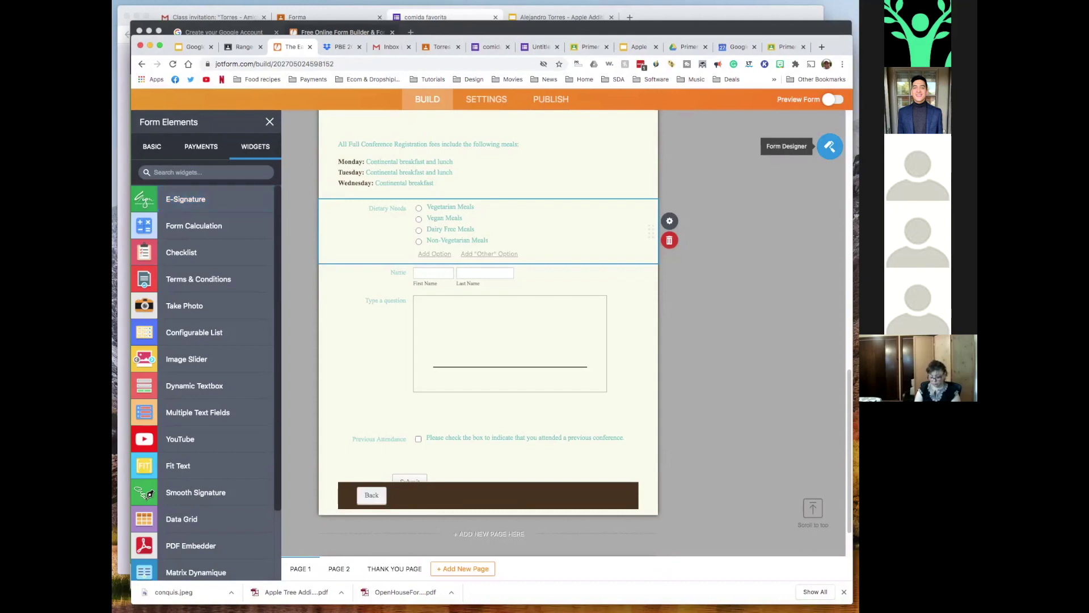
# Open the Form Designer and inspect the Page Color picker twice, leaving the colour unchanged.
pyautogui.click(830, 146)
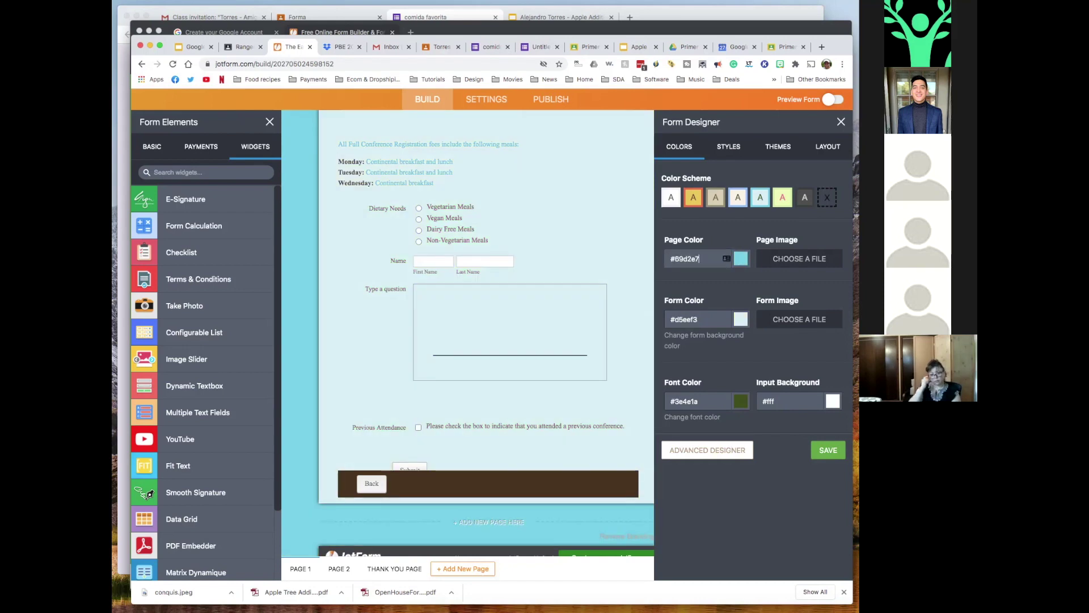
pyautogui.moveTo(701, 259); pyautogui.dragTo(671, 259)
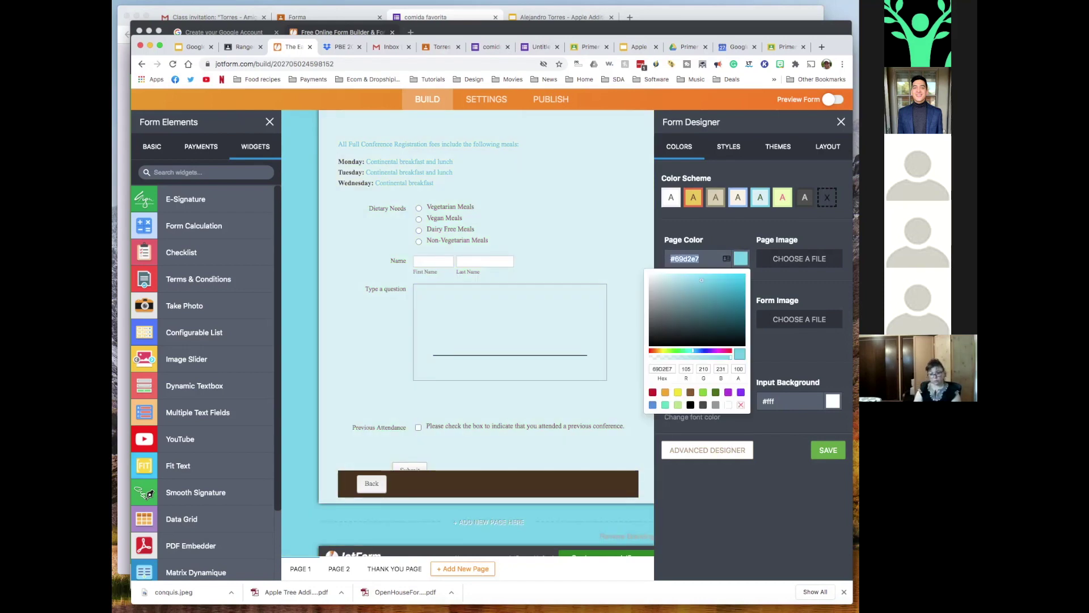
pyautogui.press('Escape')
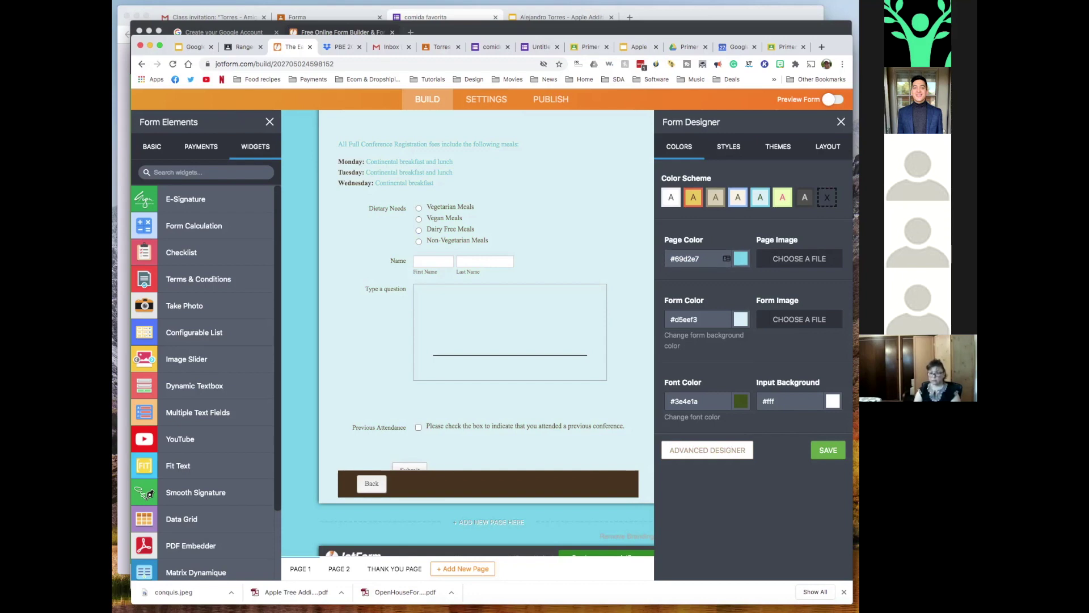
pyautogui.click(695, 259)
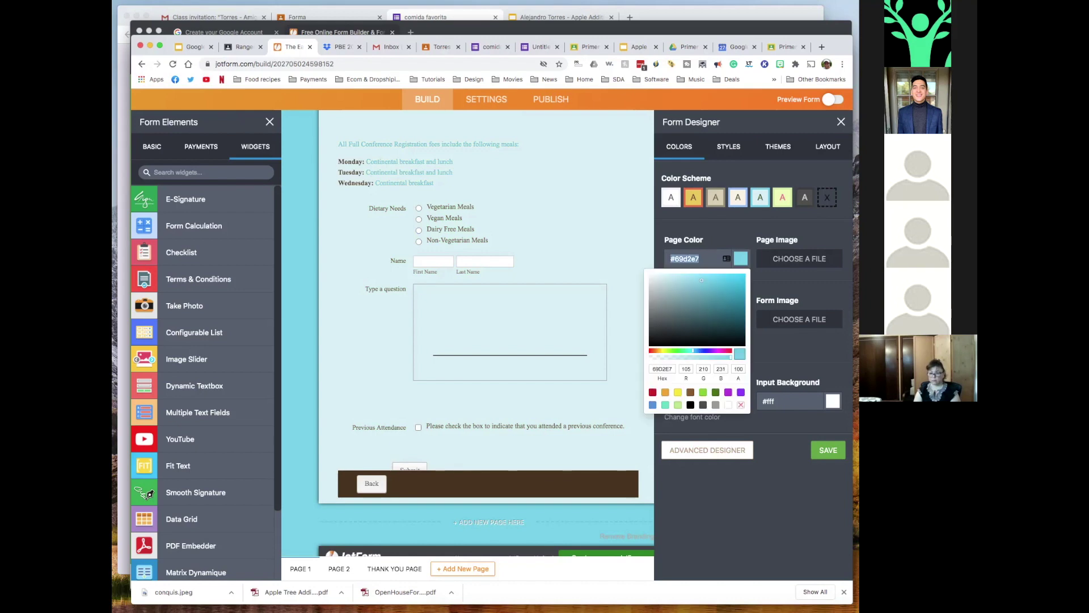
pyautogui.press('Escape')
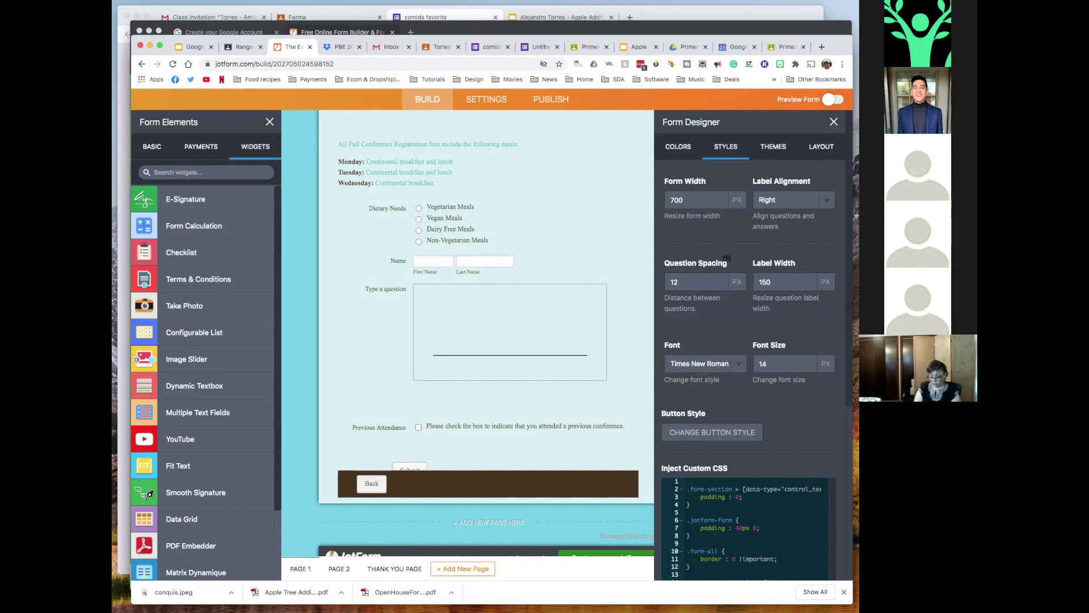
# Select the heading and first rules of the Inject Custom CSS code.
pyautogui.scroll(-5, 727, 258)
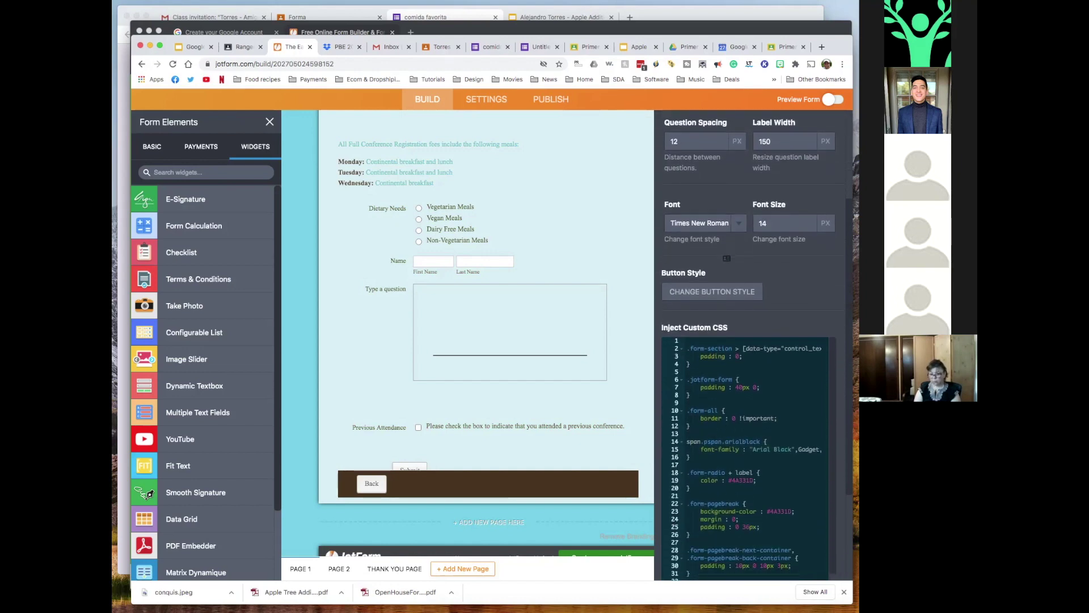
pyautogui.moveTo(729, 327); pyautogui.dragTo(661, 328)
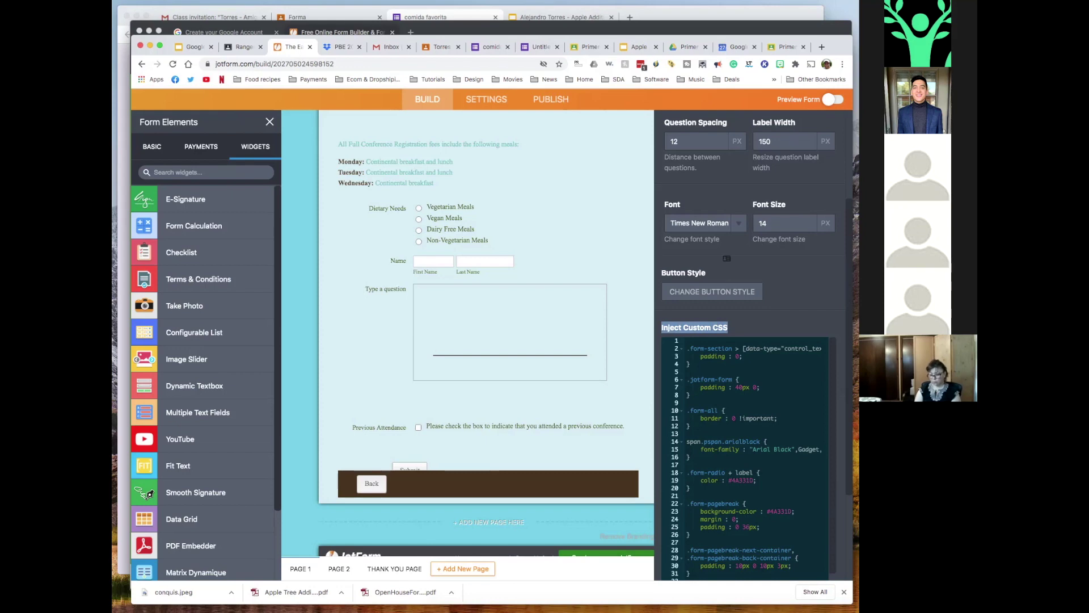
pyautogui.moveTo(777, 418); pyautogui.dragTo(687, 345)
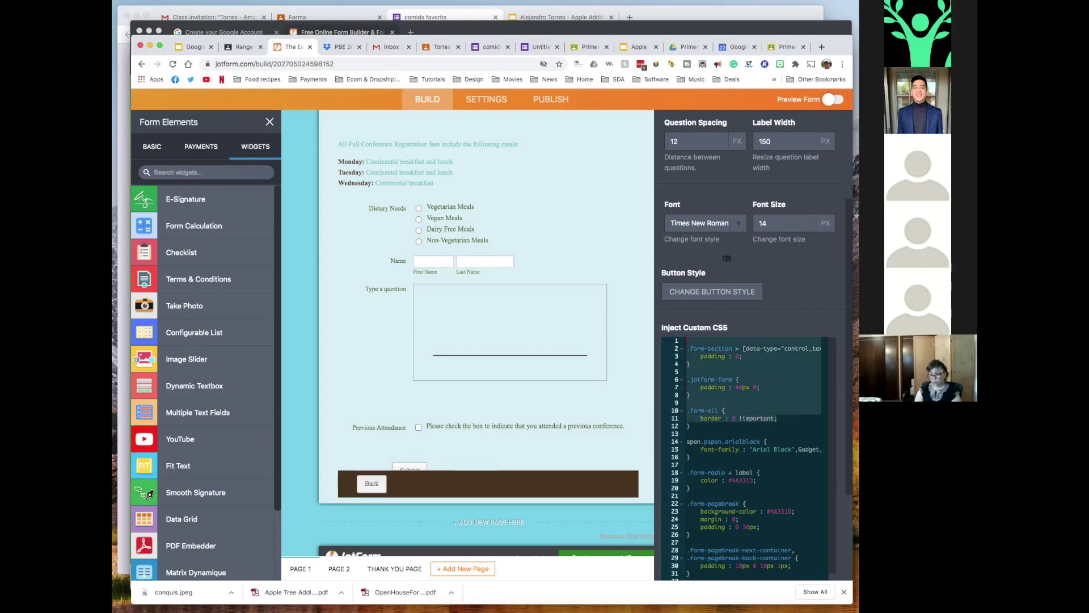
# Bring up the featured themes gallery, with FormCentral Theme as current.
pyautogui.scroll(3, 727, 258)
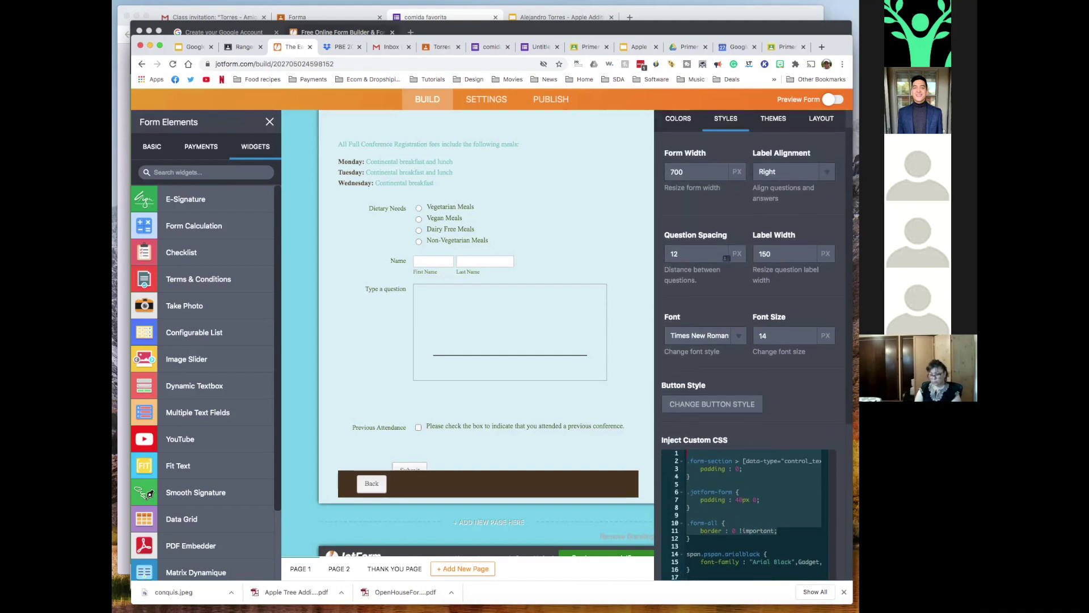
pyautogui.scroll(2, 727, 258)
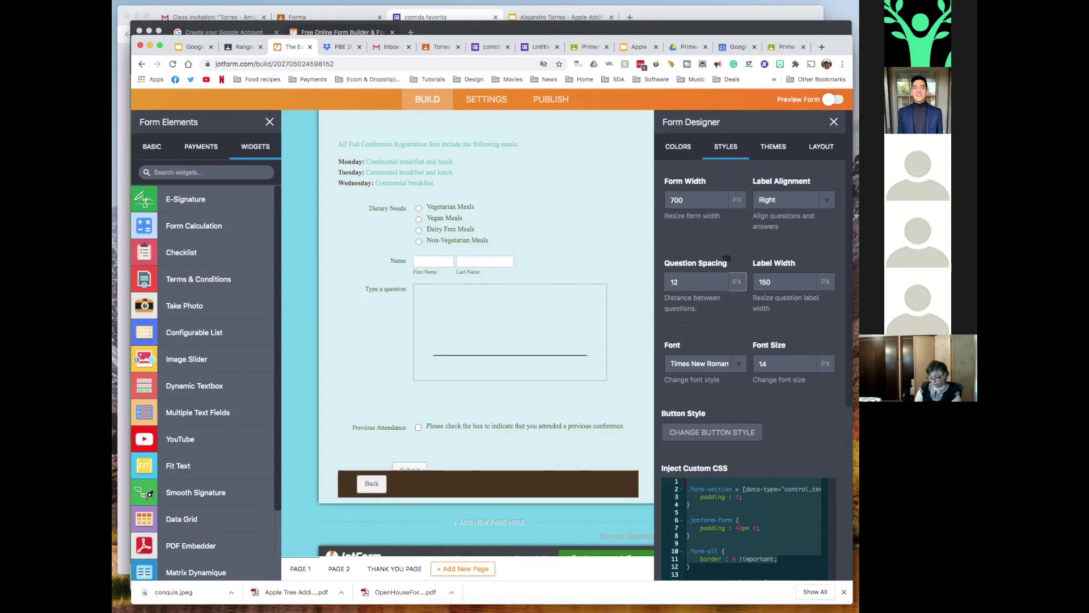
pyautogui.click(773, 146)
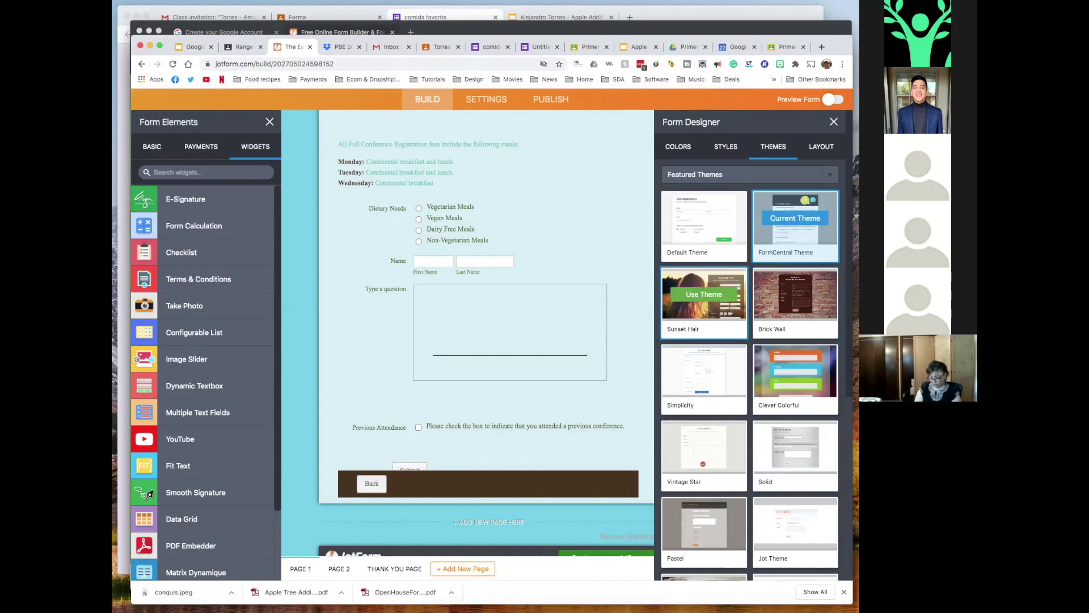
# Try Sunset Hair, settle on the Brick Wall theme, then show the Classic/Card Form layouts.
pyautogui.click(705, 294)
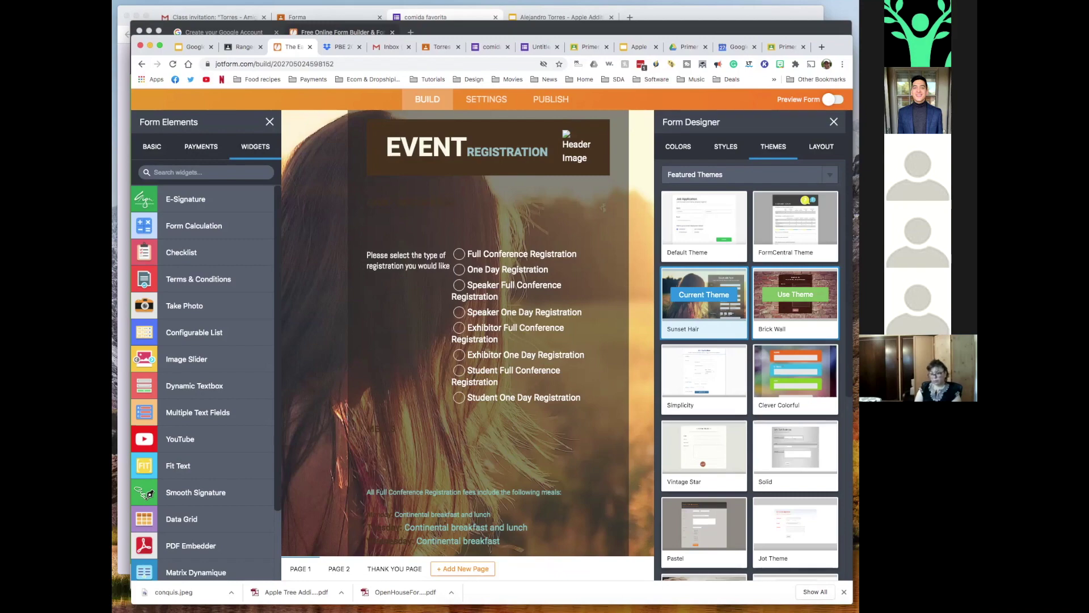
pyautogui.click(795, 294)
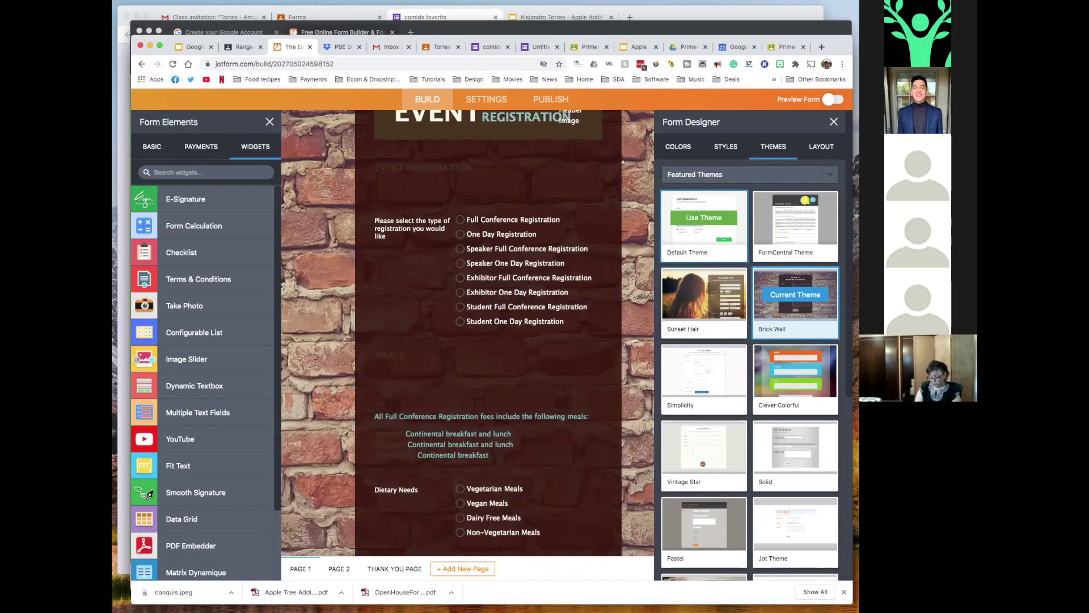
pyautogui.click(821, 146)
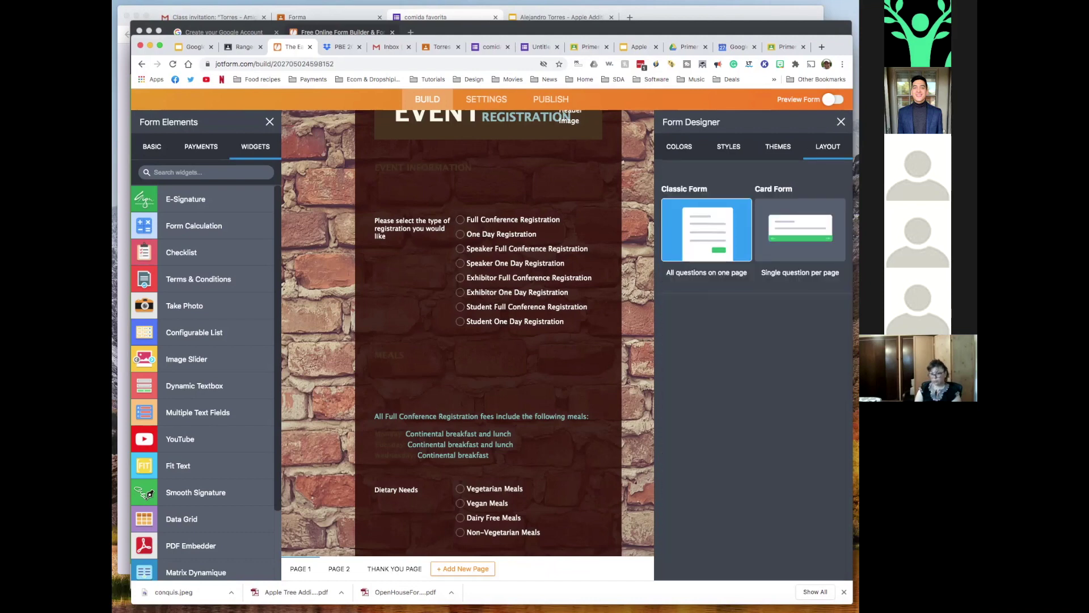
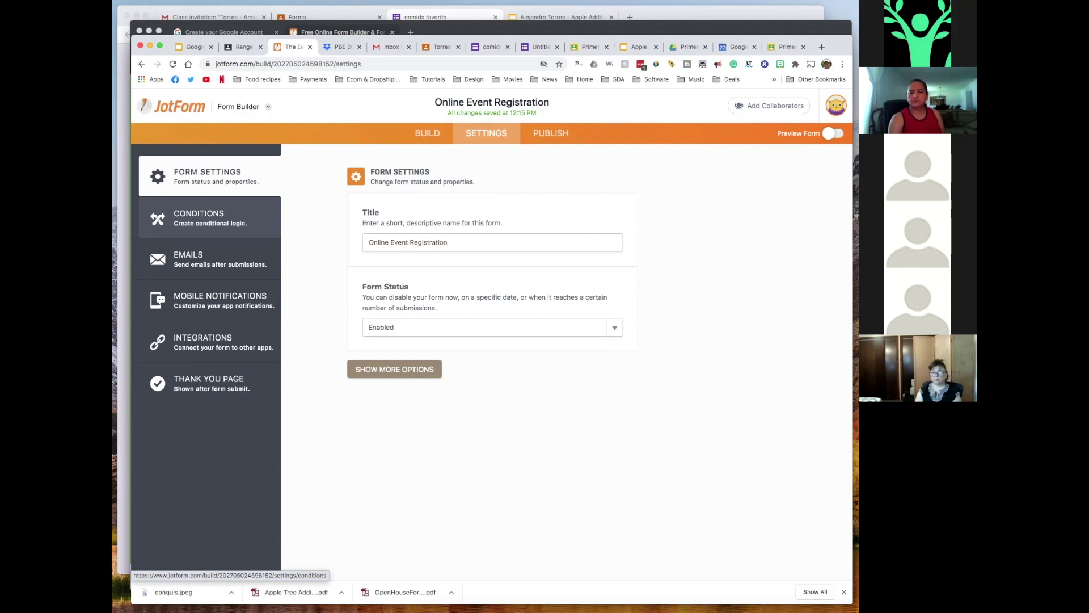
# Check the Conditions, Emails and Mobile Notifications settings, then go to the form's Publish page.
pyautogui.click(199, 218)
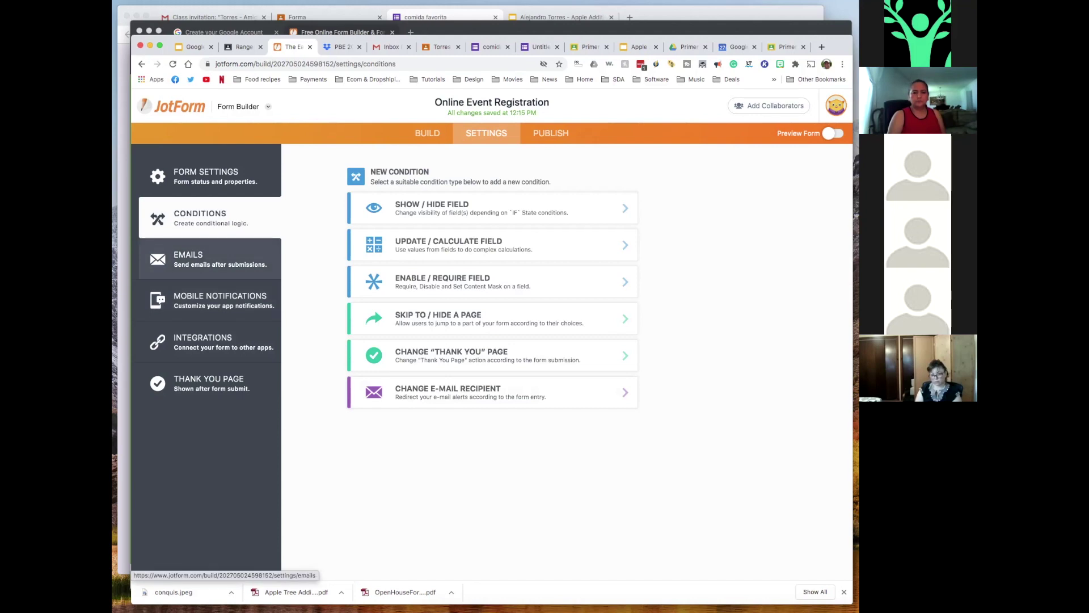
pyautogui.click(210, 259)
pyautogui.click(210, 301)
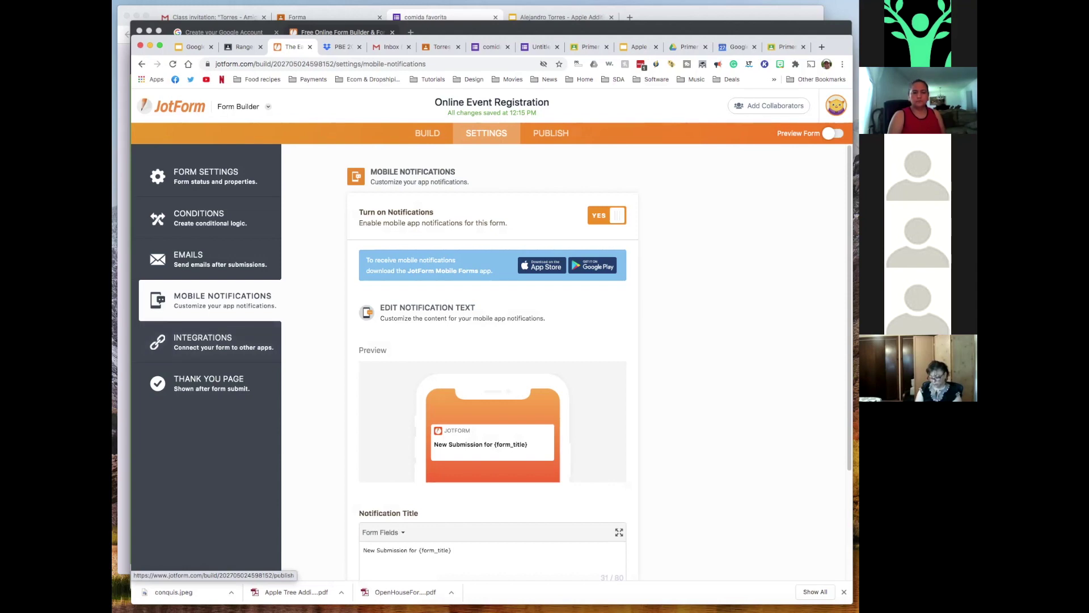
pyautogui.click(551, 132)
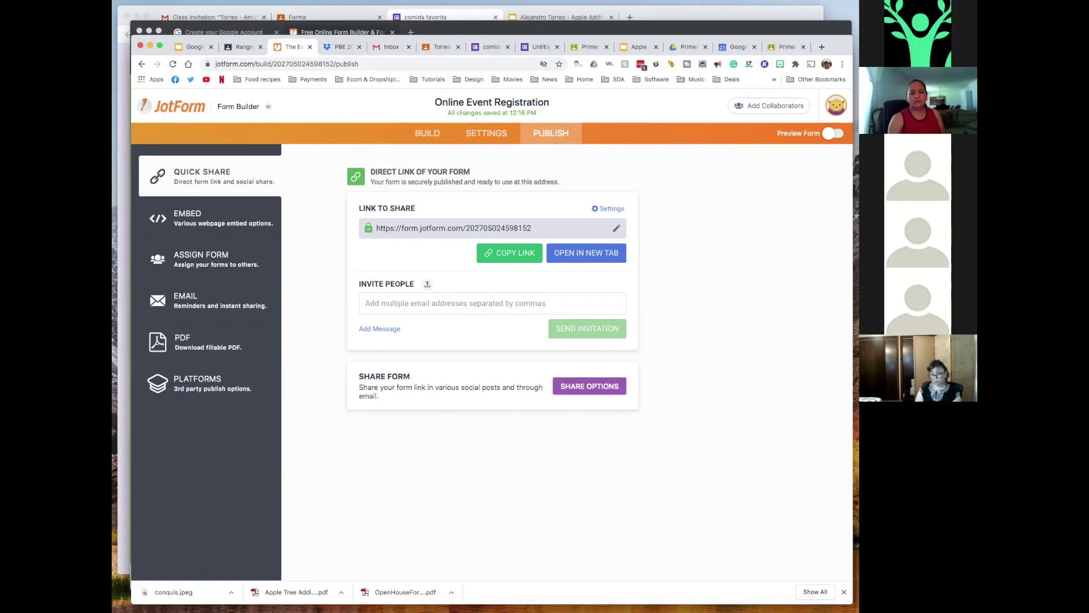
# Copy the Online Event Registration form's direct share link from Link to Share.
pyautogui.moveTo(376, 228); pyautogui.dragTo(531, 227)
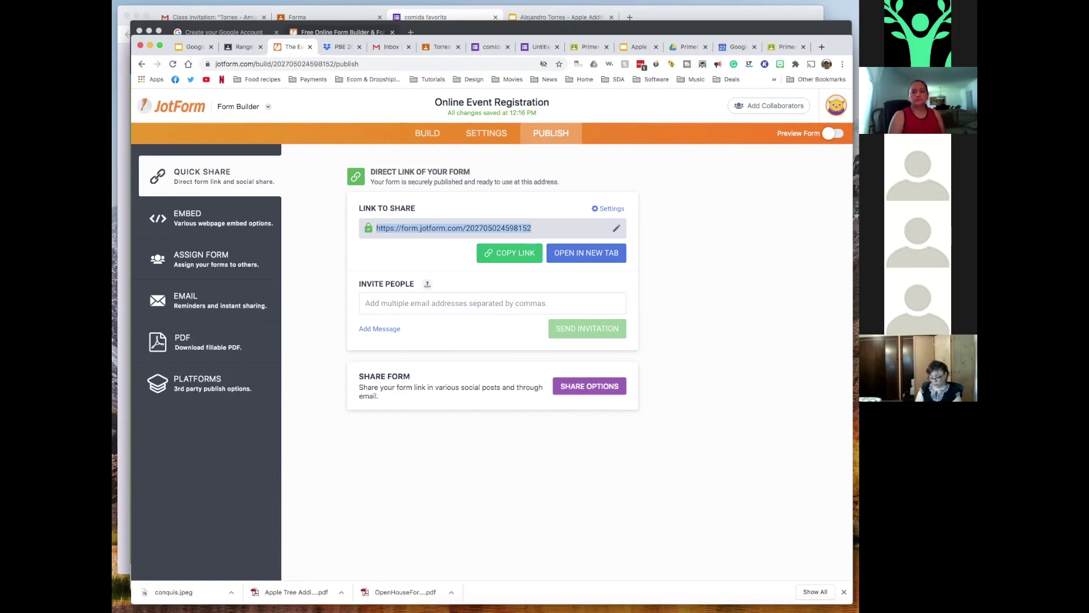
pyautogui.click(510, 253)
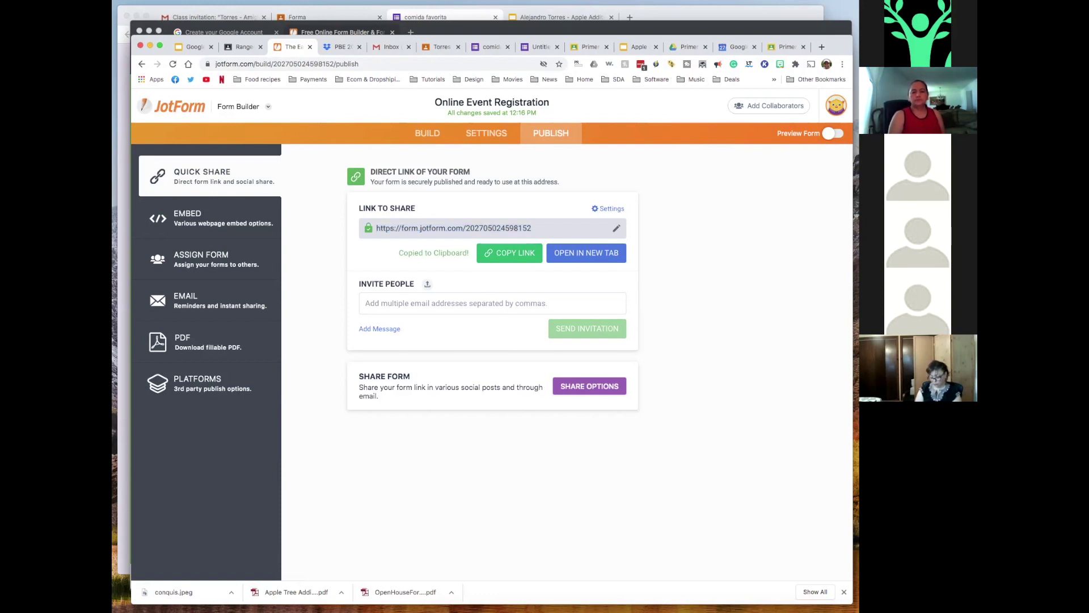
pyautogui.doubleClick(450, 252)
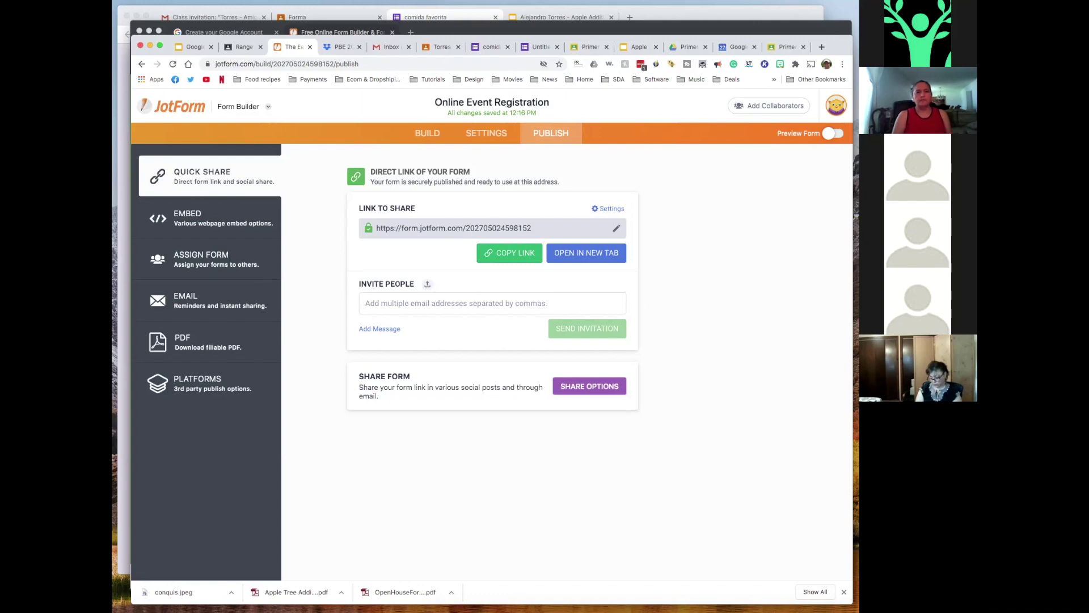
# View the form's Embed code, then return to the Build editor.
pyautogui.click(210, 218)
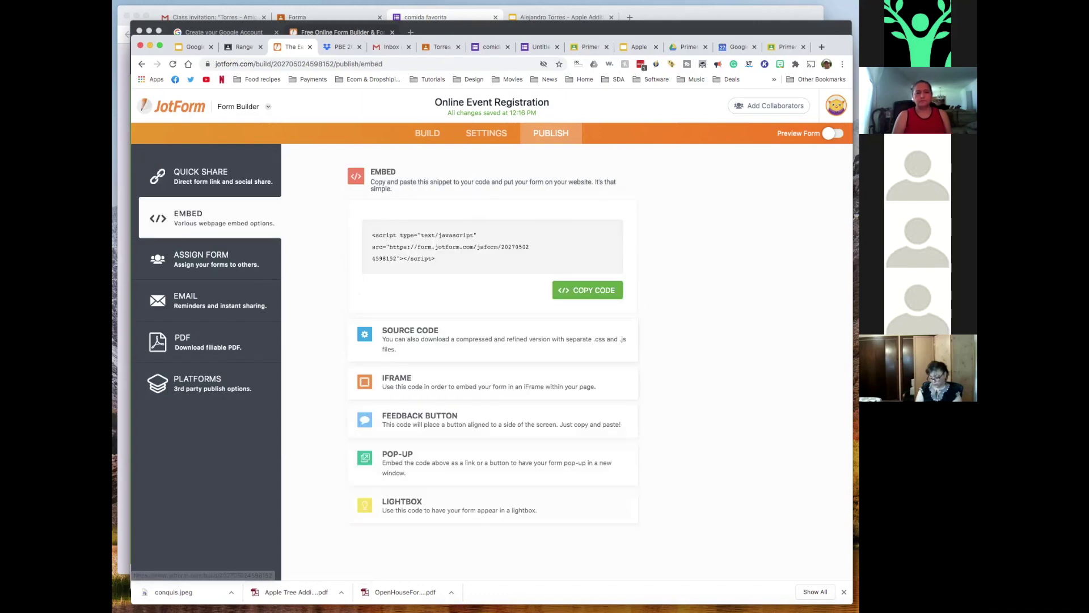
pyautogui.click(427, 133)
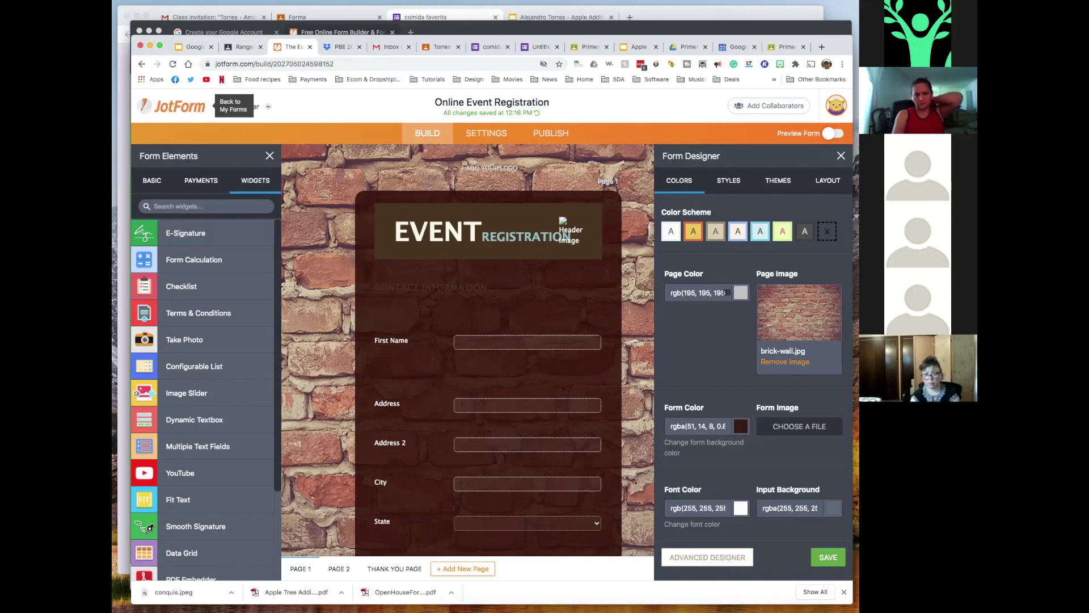
# Go to the My Forms list, then switch to the Google Slides deck's agenda slide 15.
pyautogui.click(173, 106)
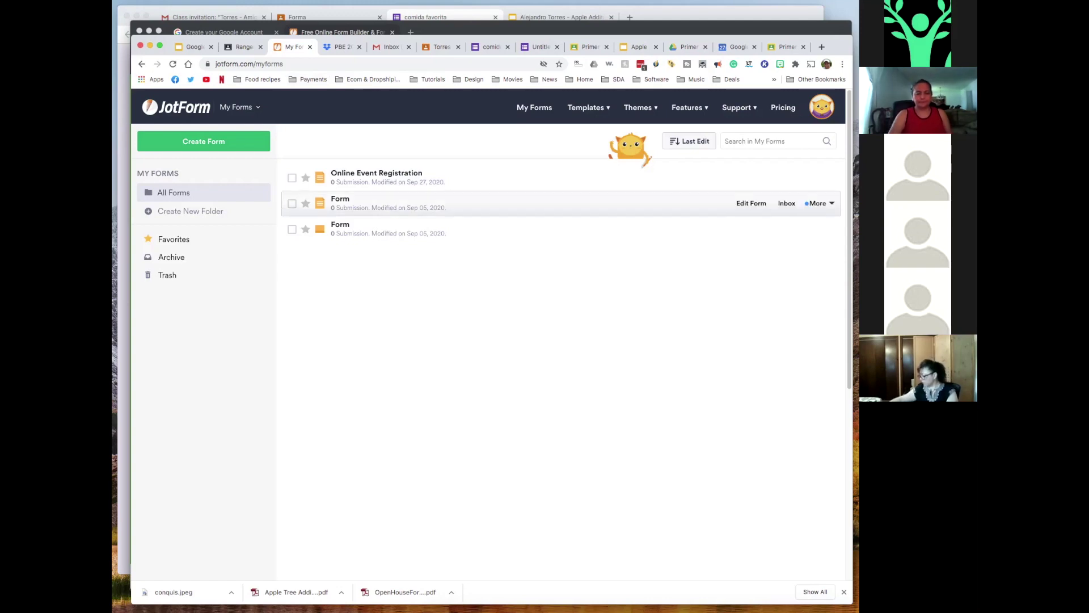
pyautogui.hotkey('ctrl', 'Up')
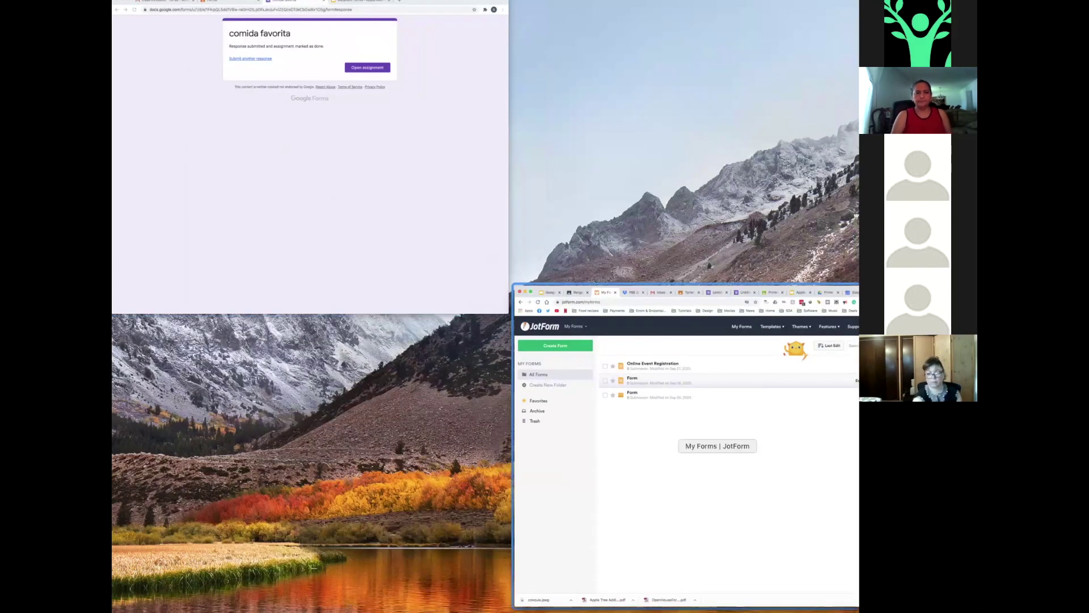
pyautogui.hotkey('ctrl', 'Up')
pyautogui.press('super+1')
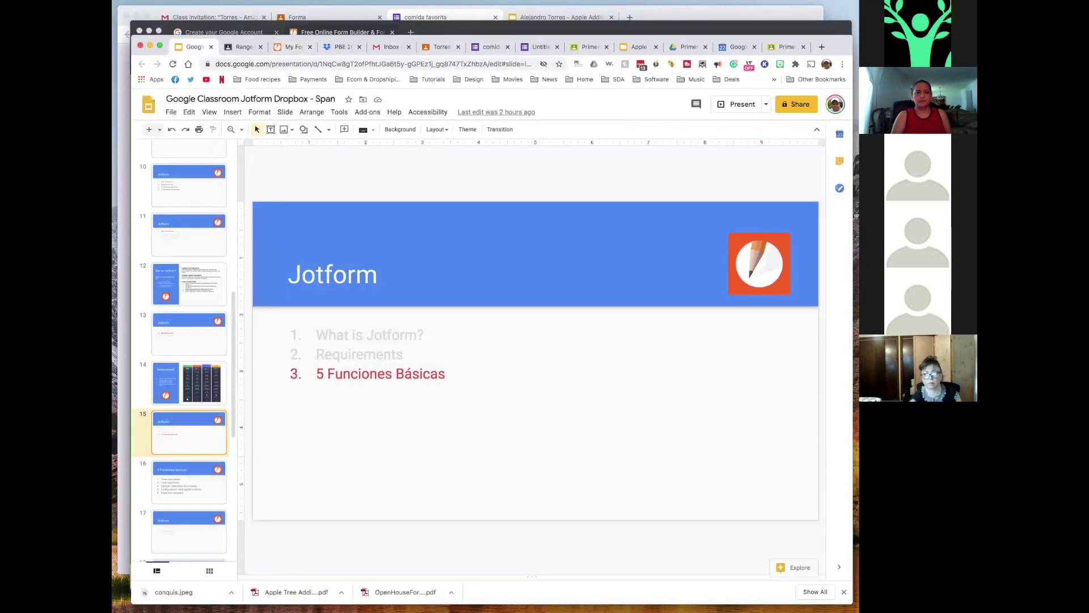
# Move from the '5 Funciones Básicas' slide forward to slide 20, 'Que es Dropbox'.
pyautogui.click(189, 481)
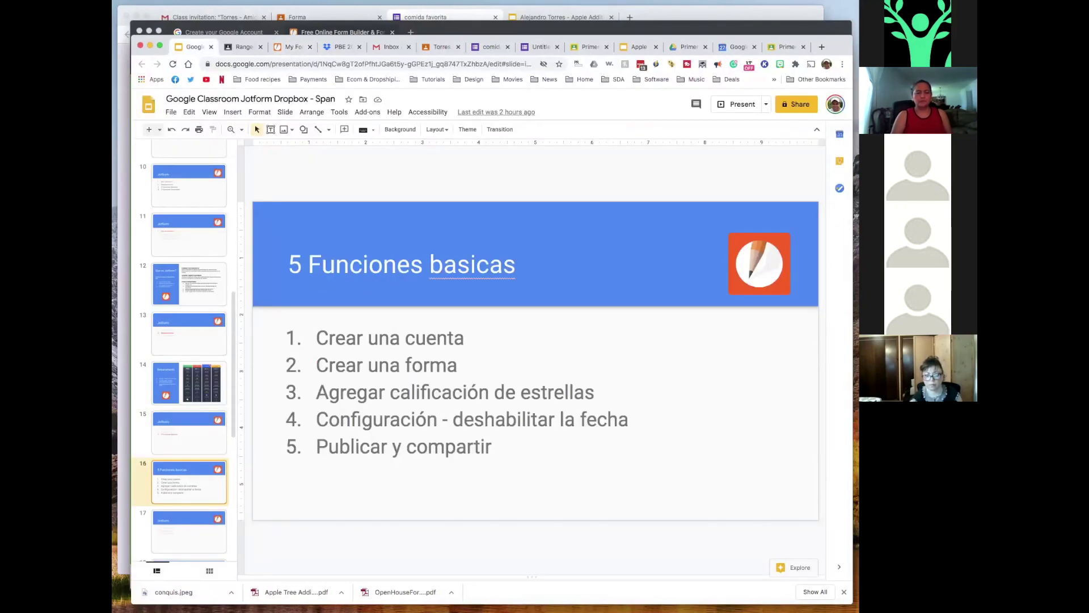
pyautogui.scroll(-3, 189, 341)
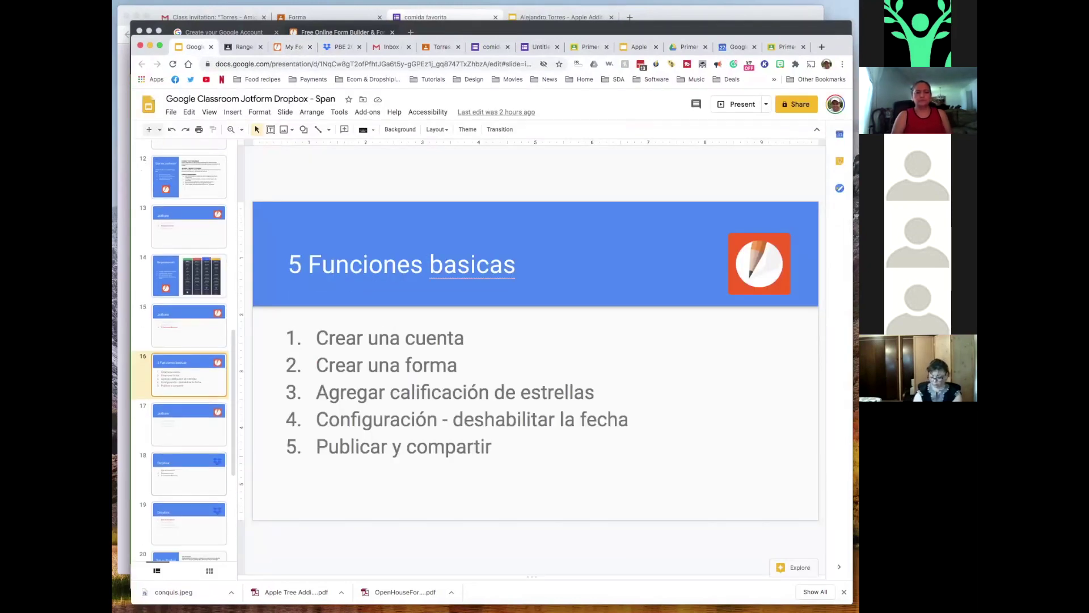
pyautogui.press('Down')
pyautogui.press('Down')
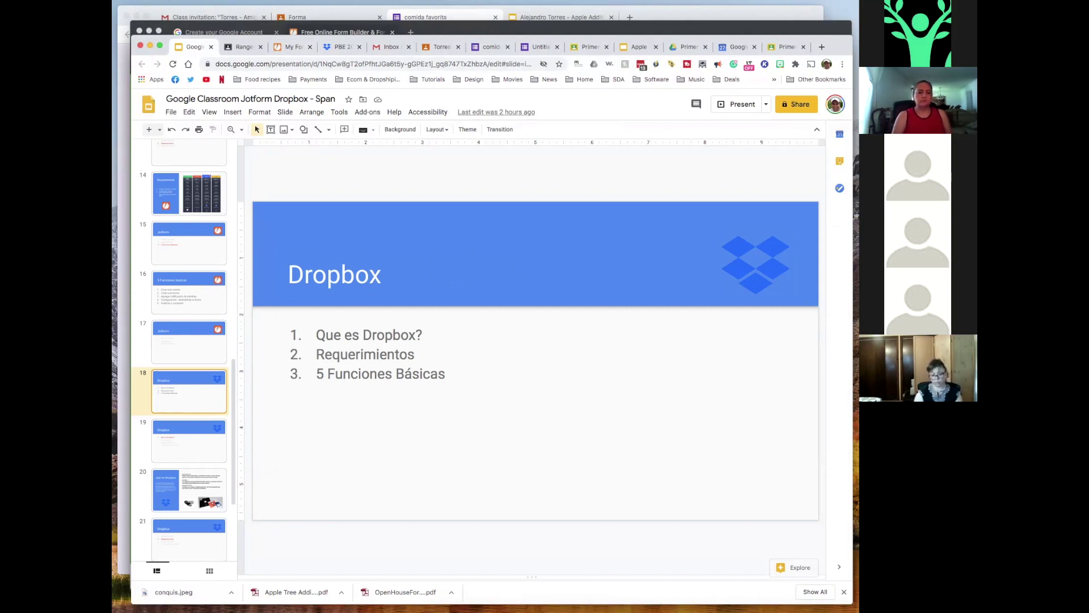
pyautogui.click(189, 440)
pyautogui.press('Up')
pyautogui.press('Up')
pyautogui.click(189, 489)
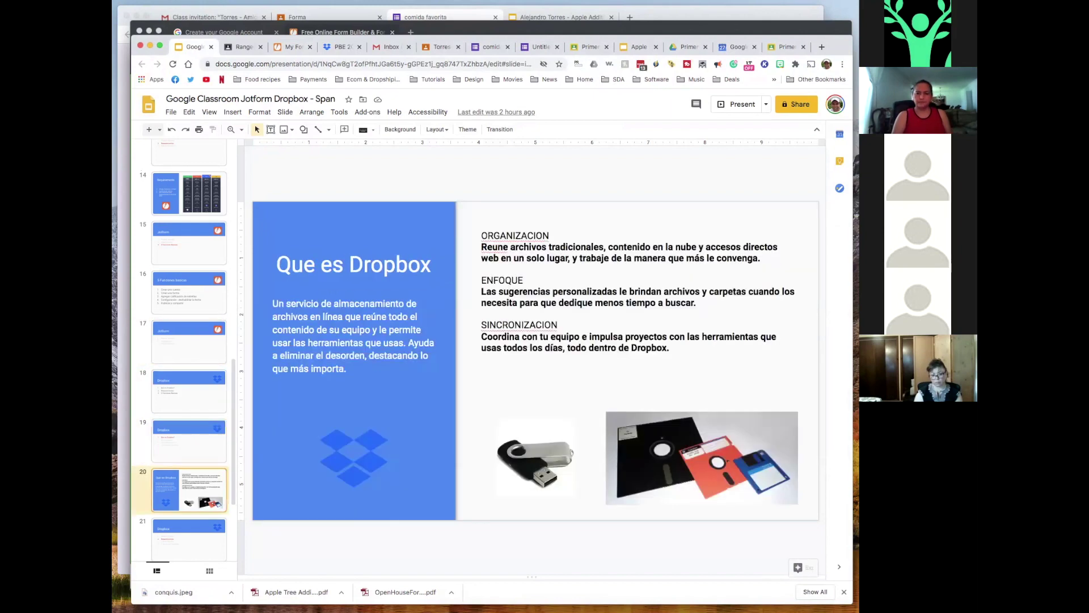
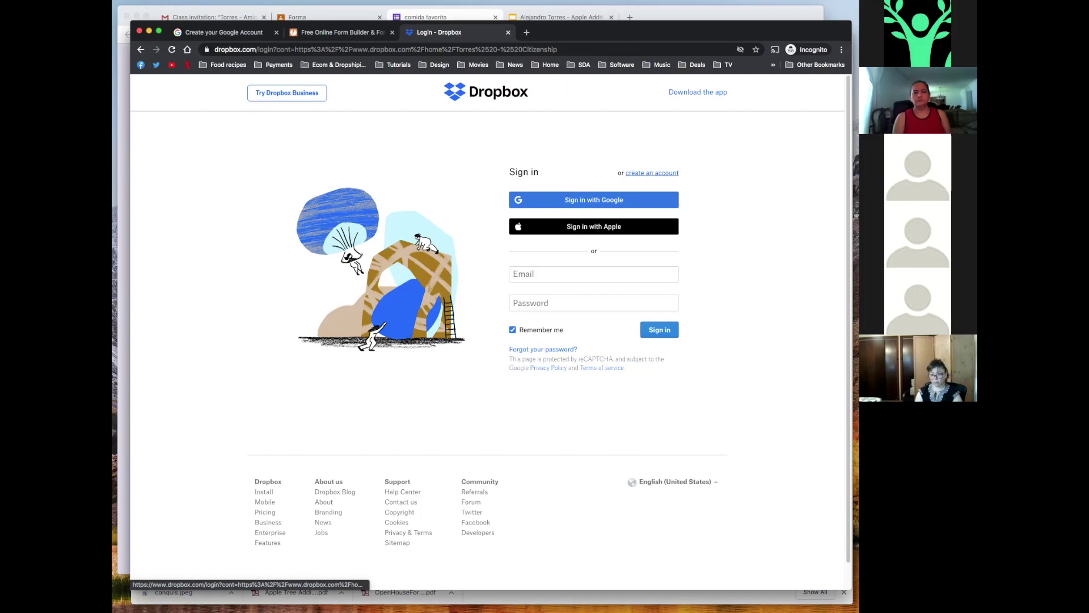
# Bring up Dropbox's Create an account form, then switch back to the Google Slides deck.
pyautogui.click(652, 173)
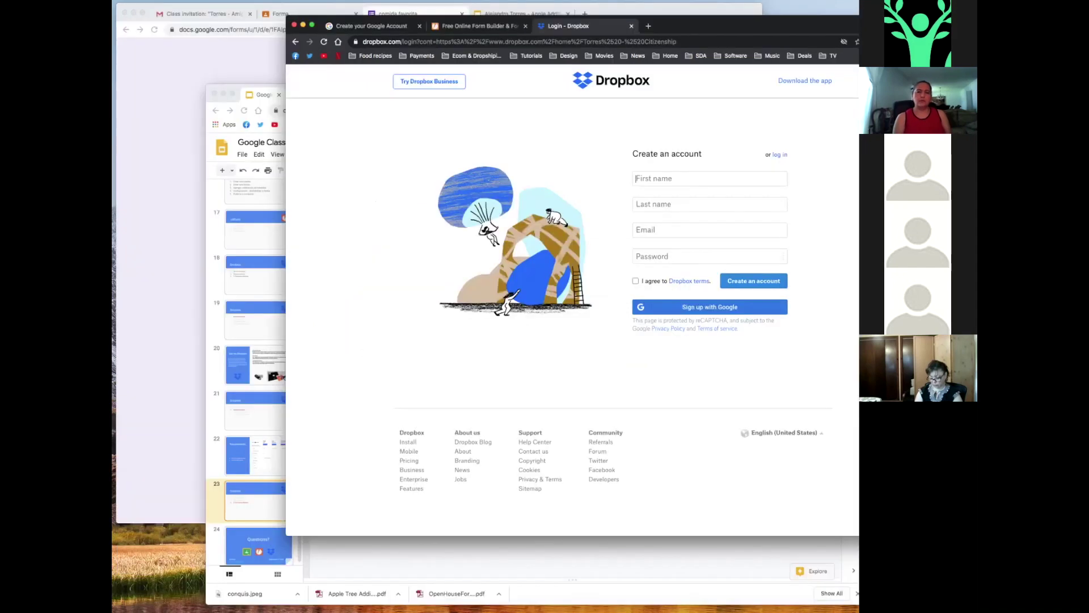
pyautogui.press('super+Tab')
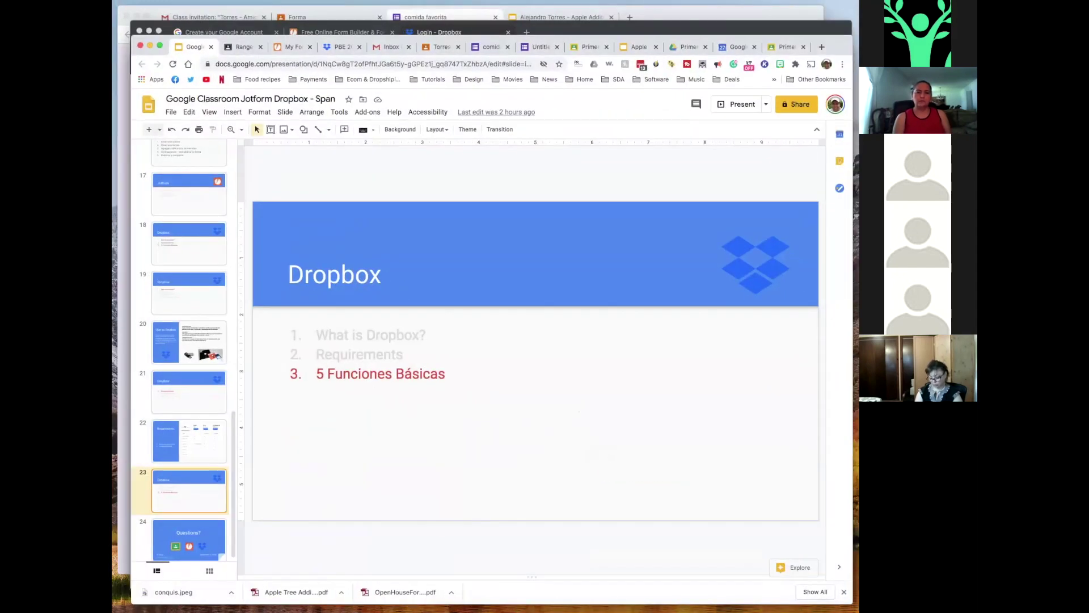
# Switch to the browser tab showing the Dropbox PBE 2017-2018 folder.
pyautogui.press('super+4')
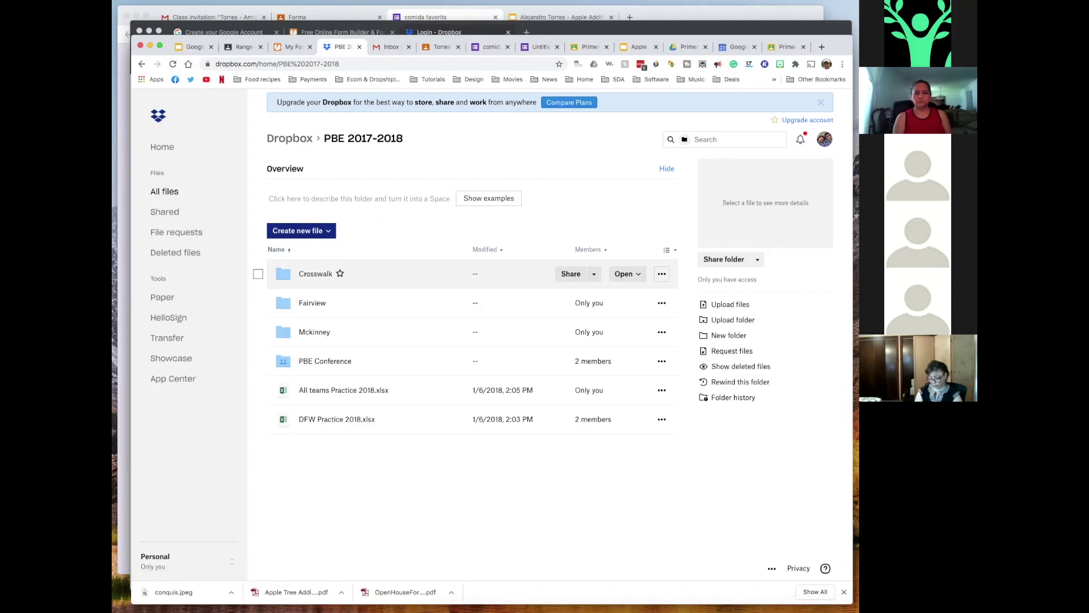
# Open the Fairview folder and look over the Create new file choices without creating anything.
pyautogui.click(312, 302)
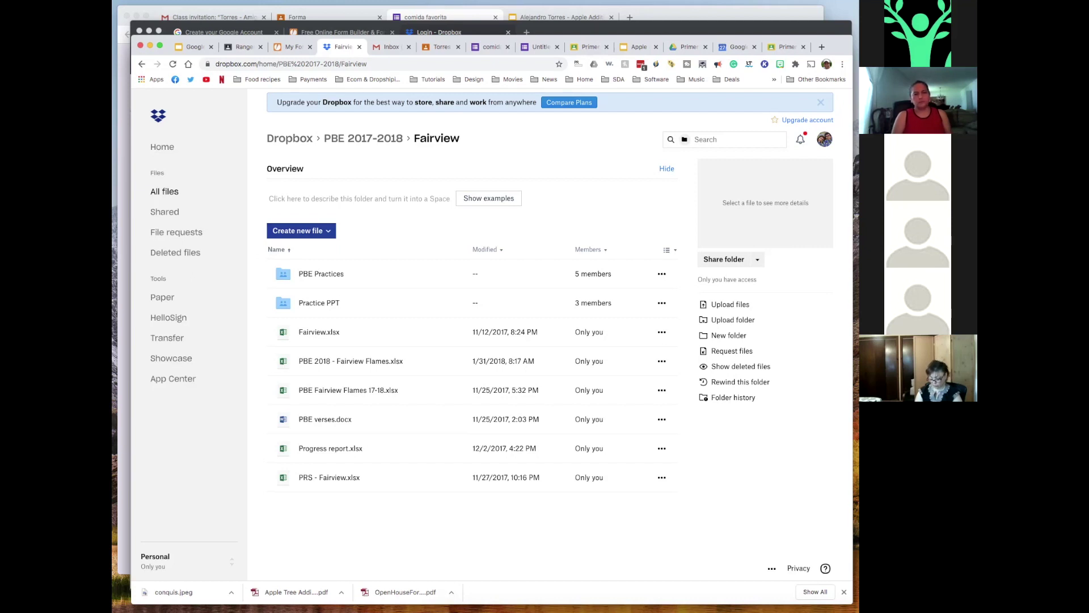
pyautogui.click(302, 230)
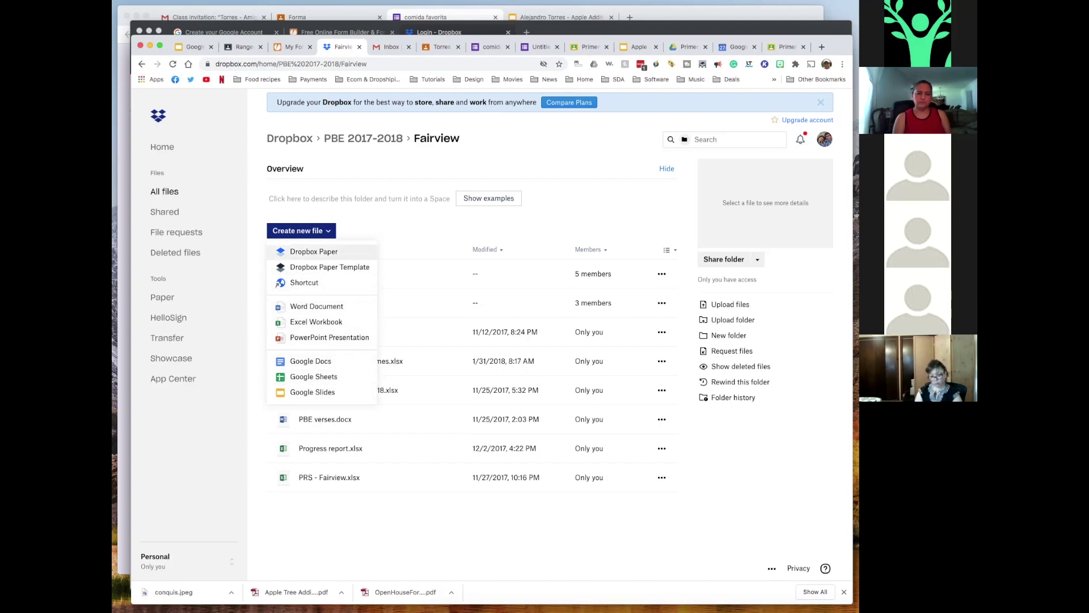
pyautogui.press('Escape')
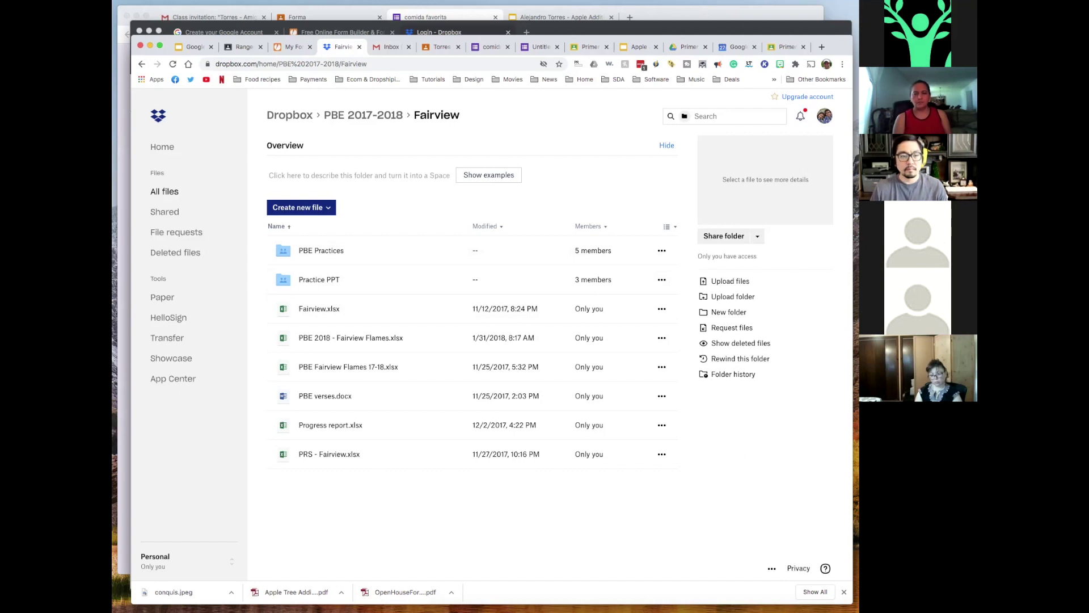
# Upload Apple Tree Addition to 10.pdf from the Desktop and refresh the folder to show it.
pyautogui.click(730, 281)
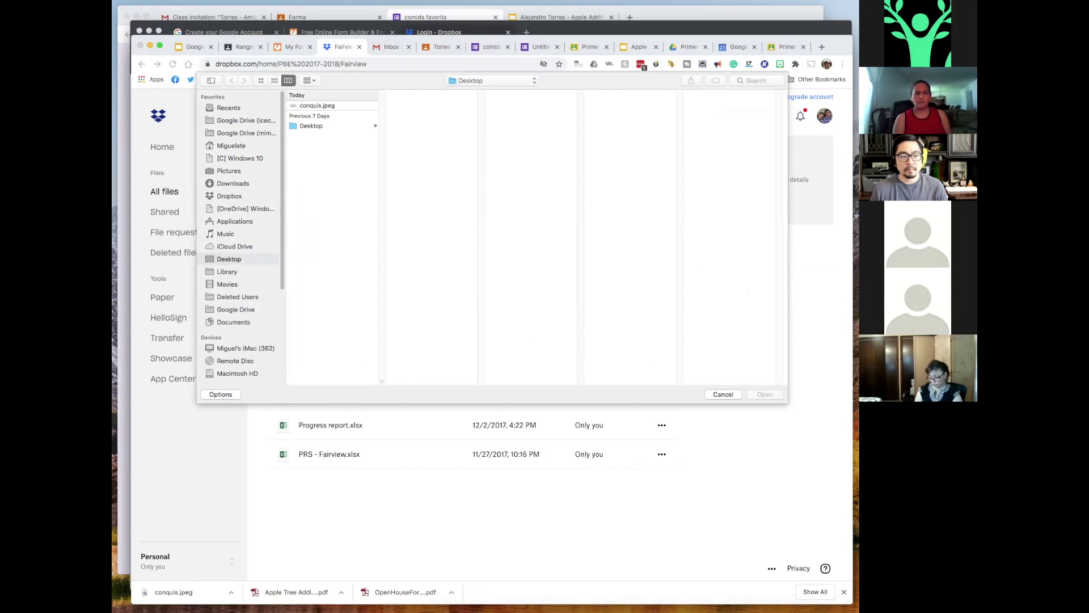
pyautogui.click(311, 126)
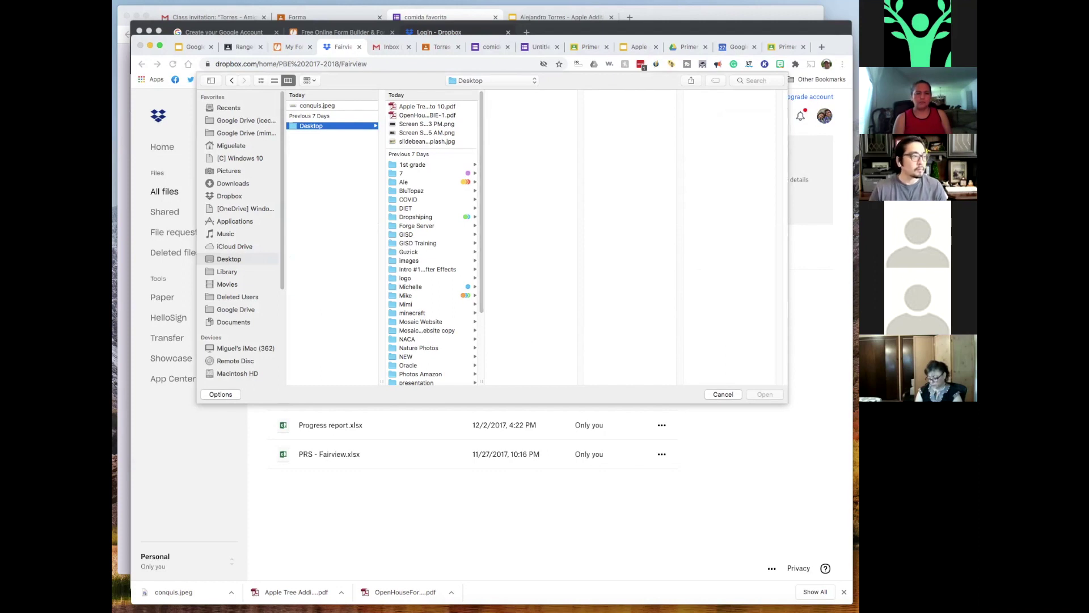
pyautogui.click(427, 106)
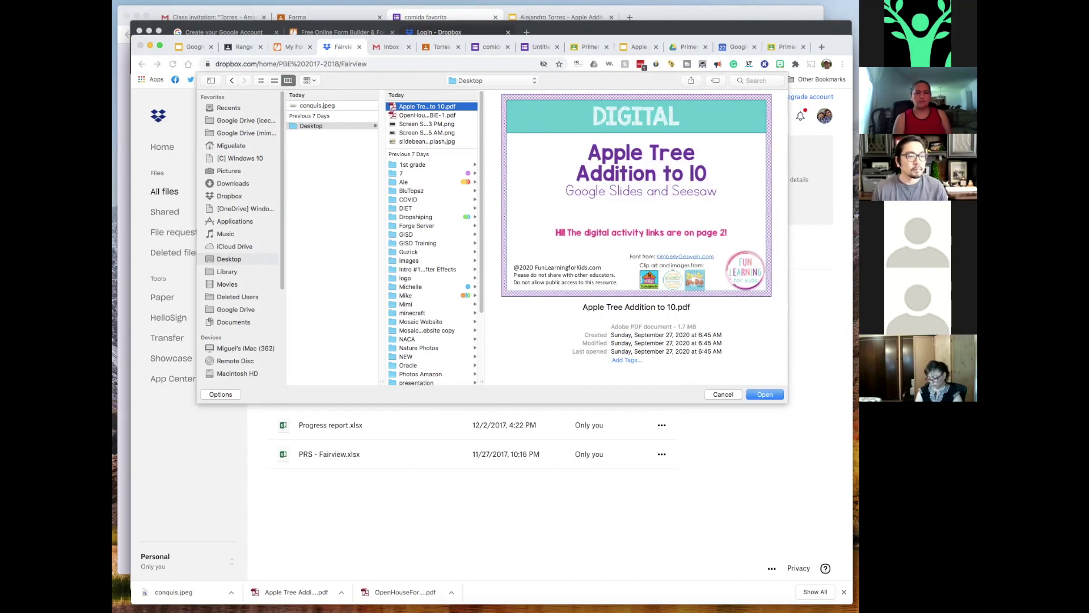
pyautogui.press('Return')
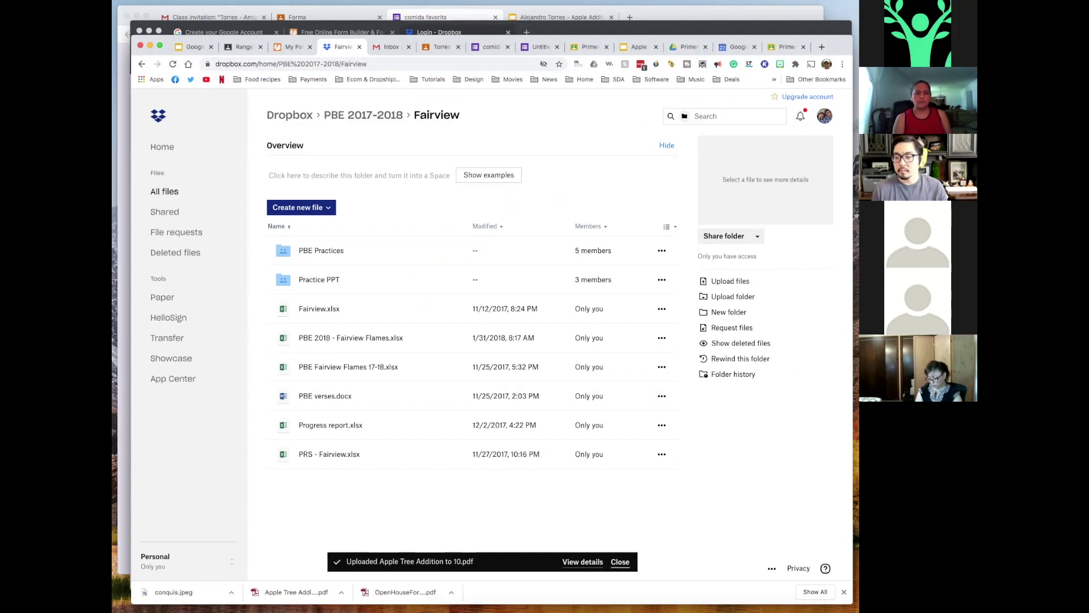
pyautogui.click(621, 562)
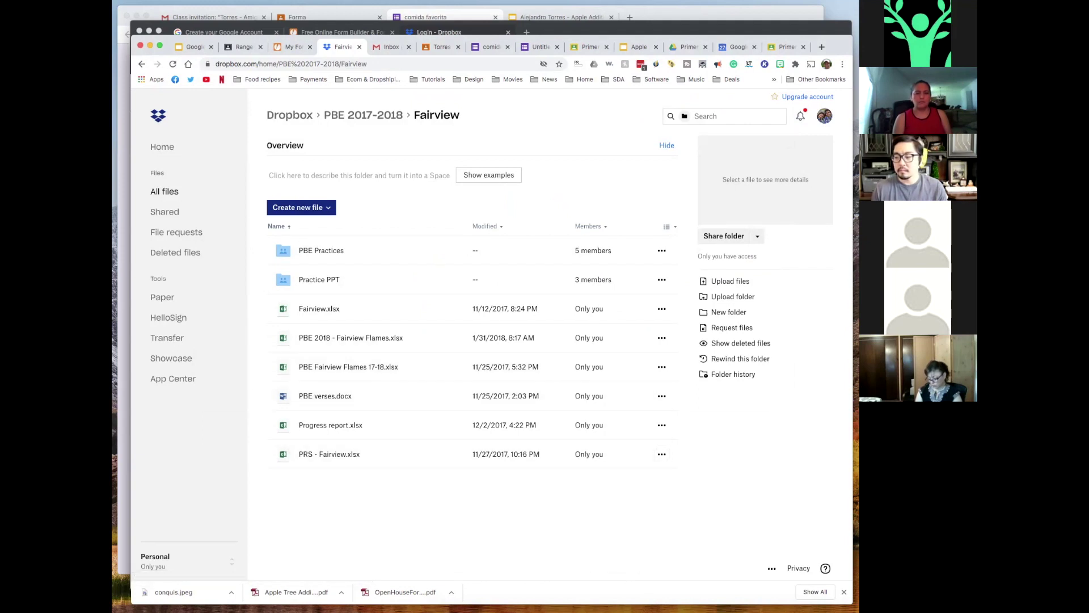
pyautogui.press('super+r')
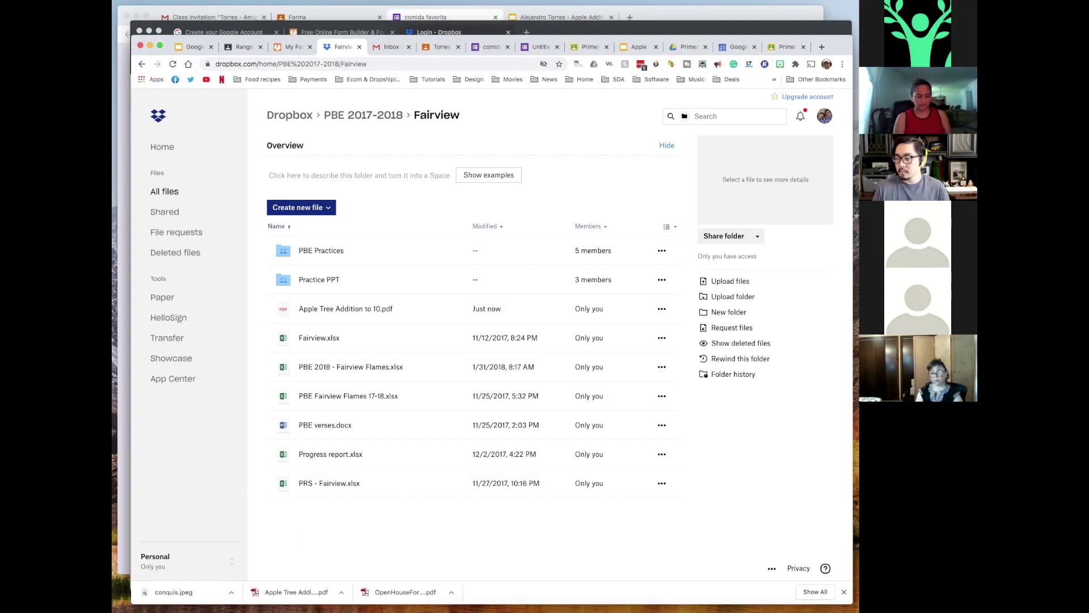
# Check Fairview's folder history, preview PBE 2018 - Fairview Flames.xlsx, then select its row.
pyautogui.click(733, 374)
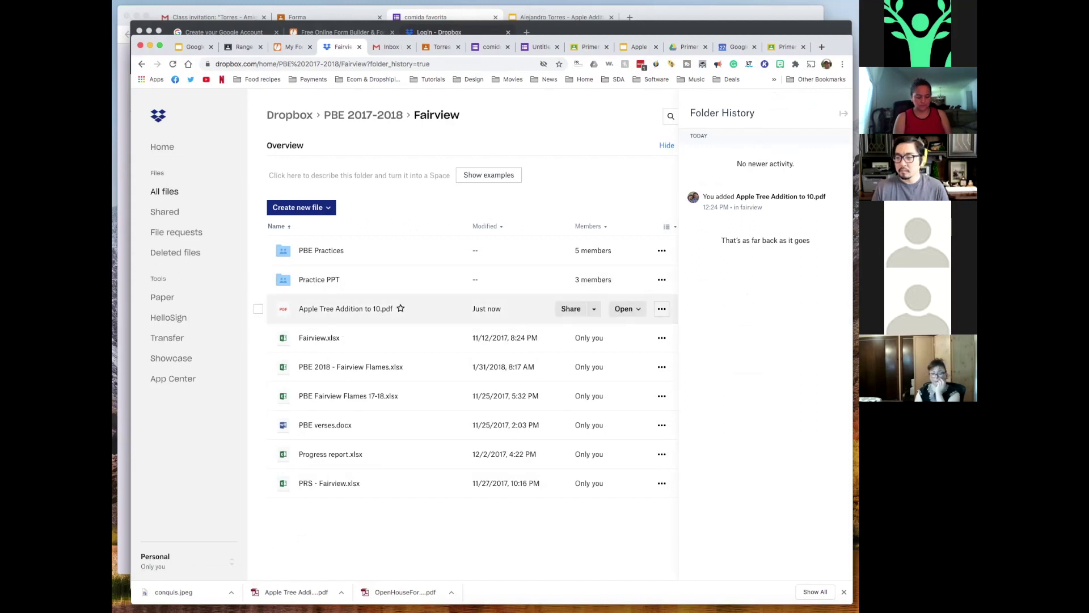
pyautogui.click(351, 367)
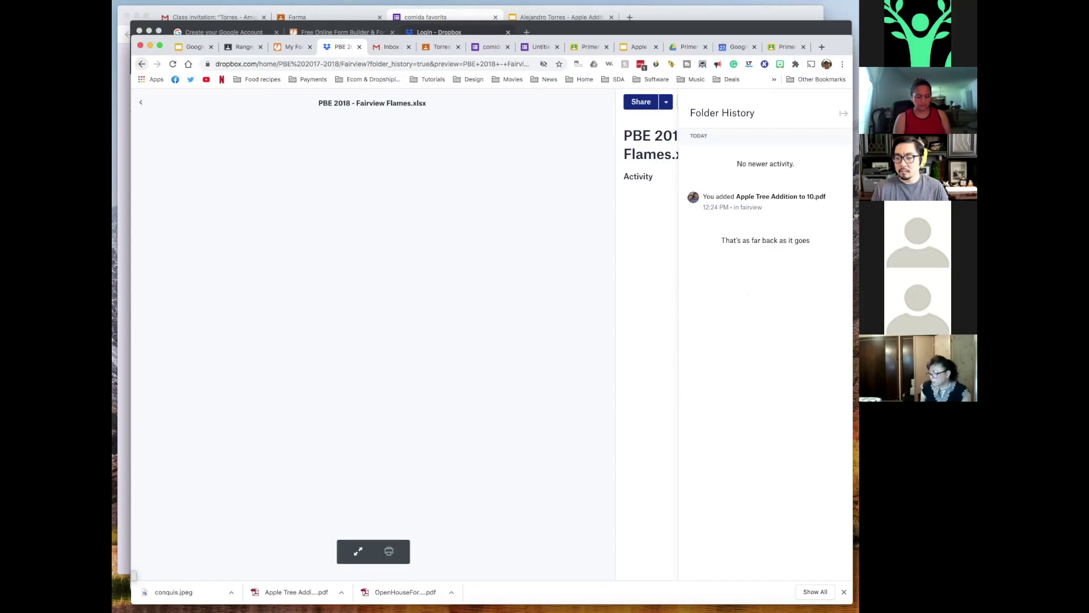
pyautogui.press('Escape')
pyautogui.click(436, 367)
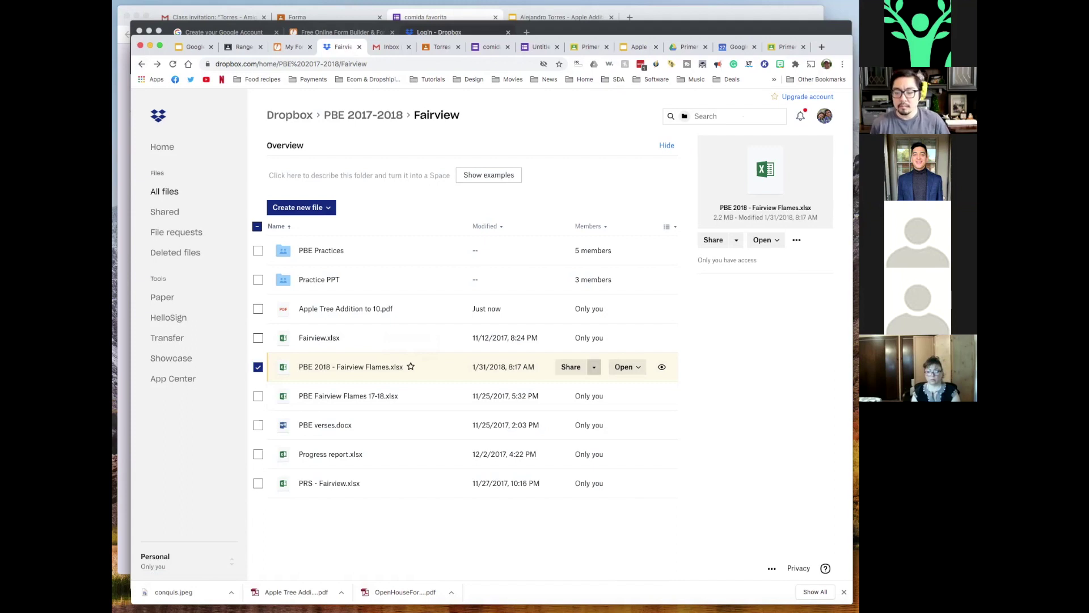
# Add the contact as an invitee on PBE 2018 - Fairview Flames.xlsx via Share with Dropbox, set to Can view.
pyautogui.click(594, 367)
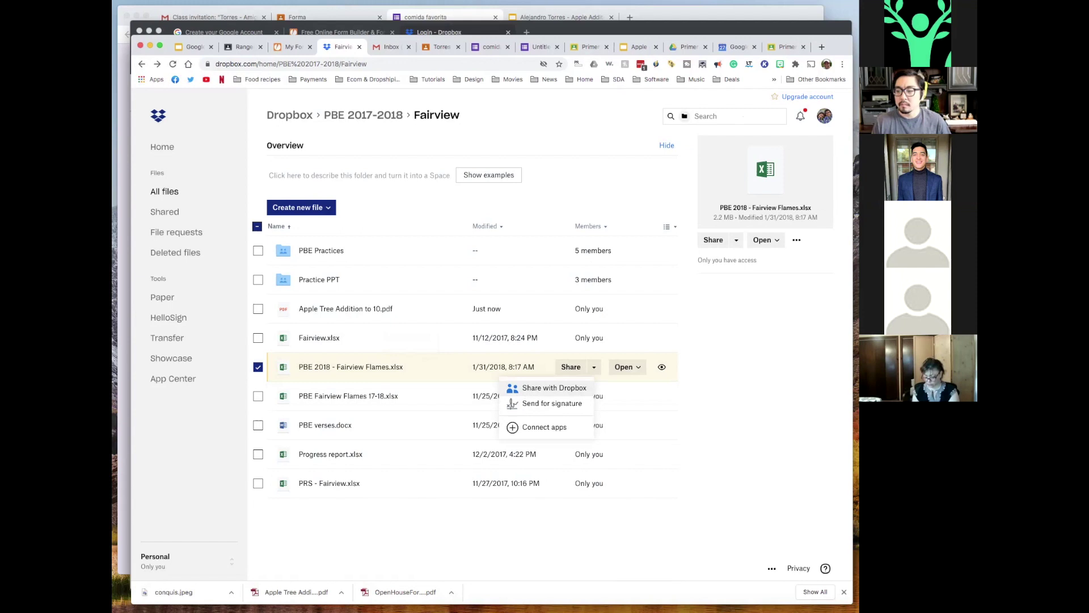
pyautogui.click(548, 388)
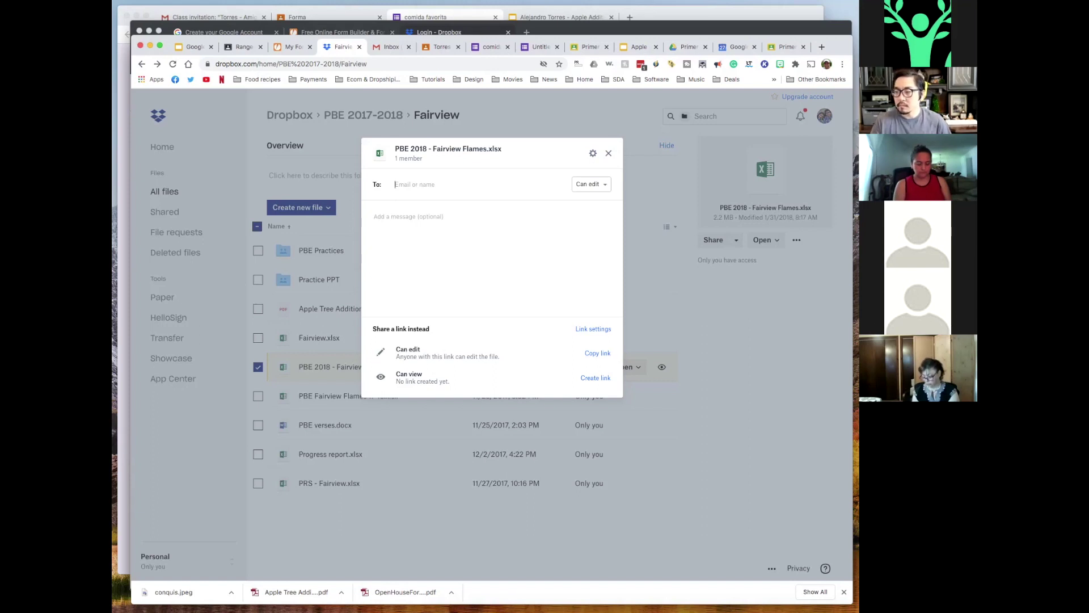
pyautogui.write('ki')
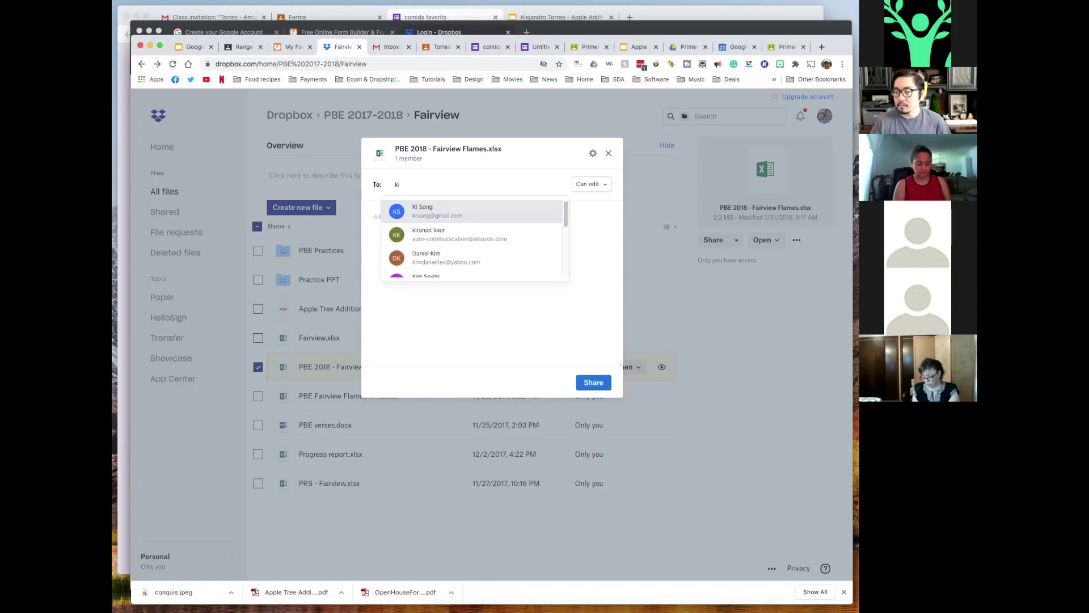
pyautogui.press('Return')
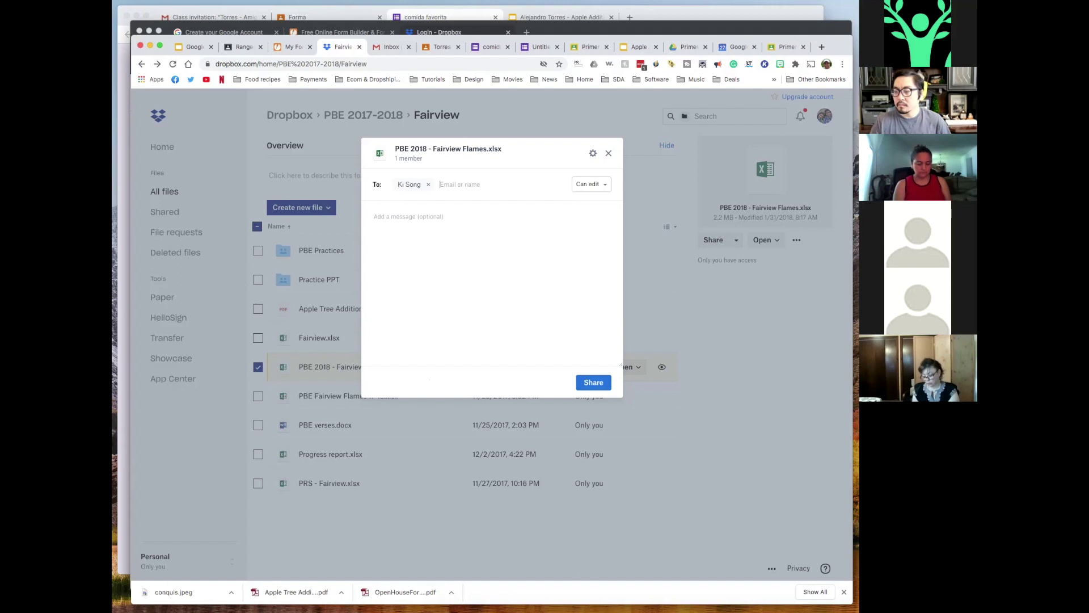
pyautogui.press('Tab')
pyautogui.press('Tab')
pyautogui.press('Return')
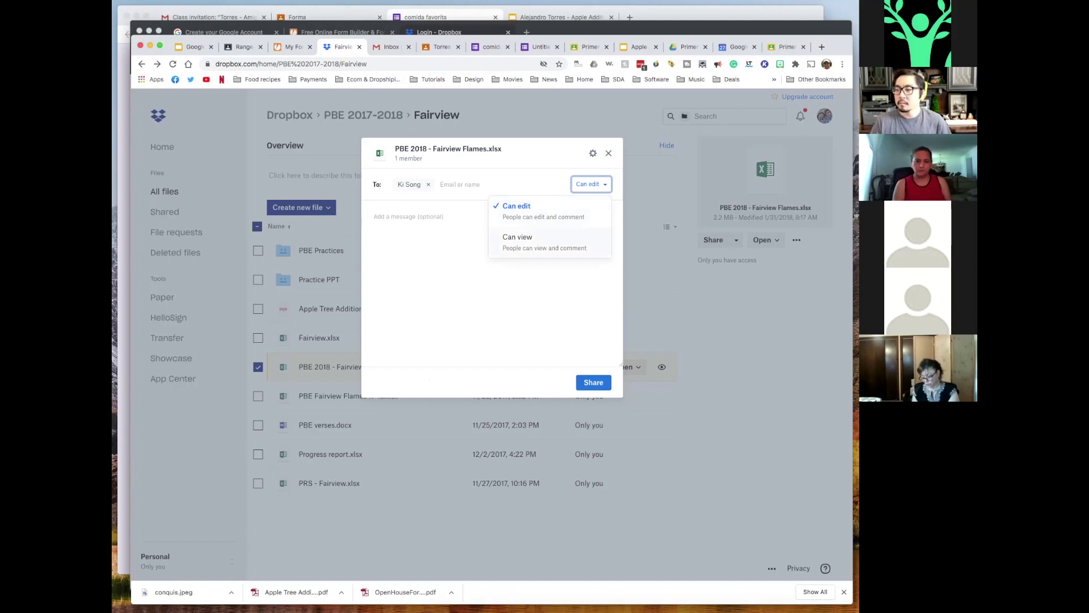
pyautogui.press('Return')
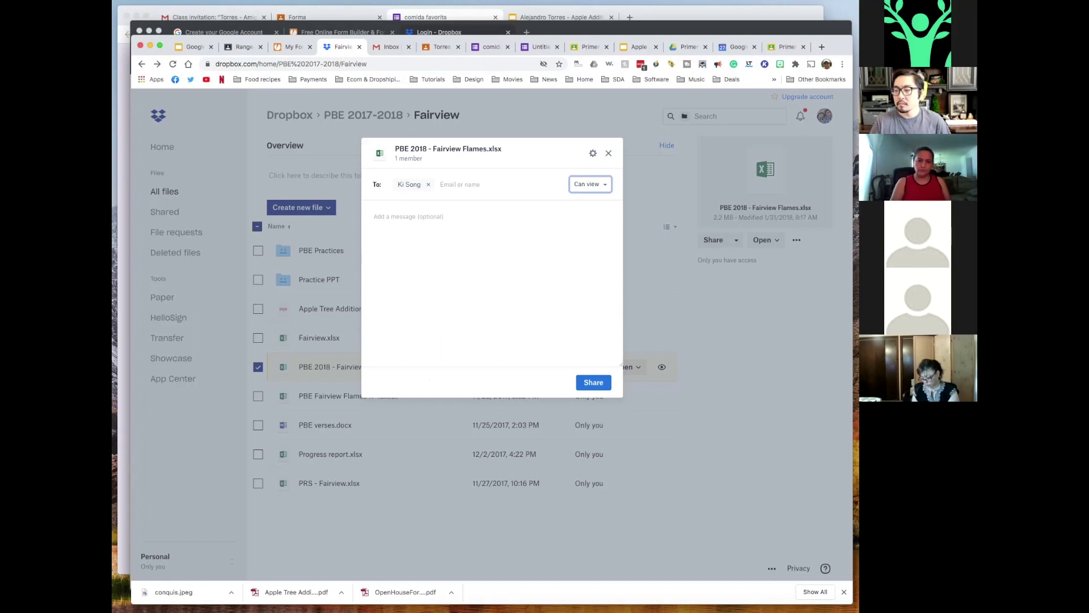
pyautogui.press('Tab')
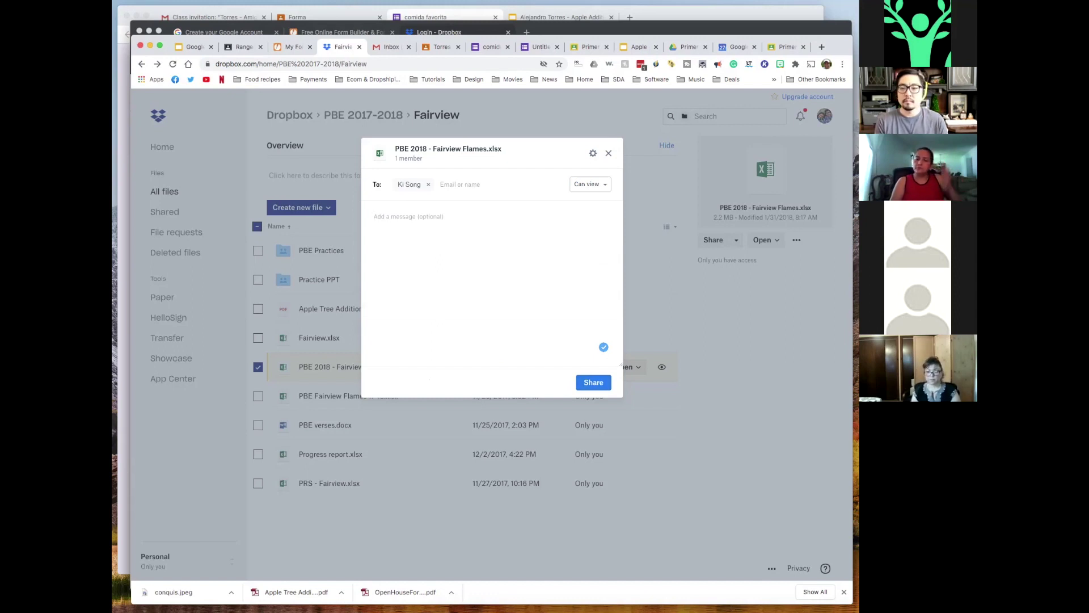
# Send the view-only invitation, then check the Open menu's Excel for the web and Google Sheets options.
pyautogui.click(594, 382)
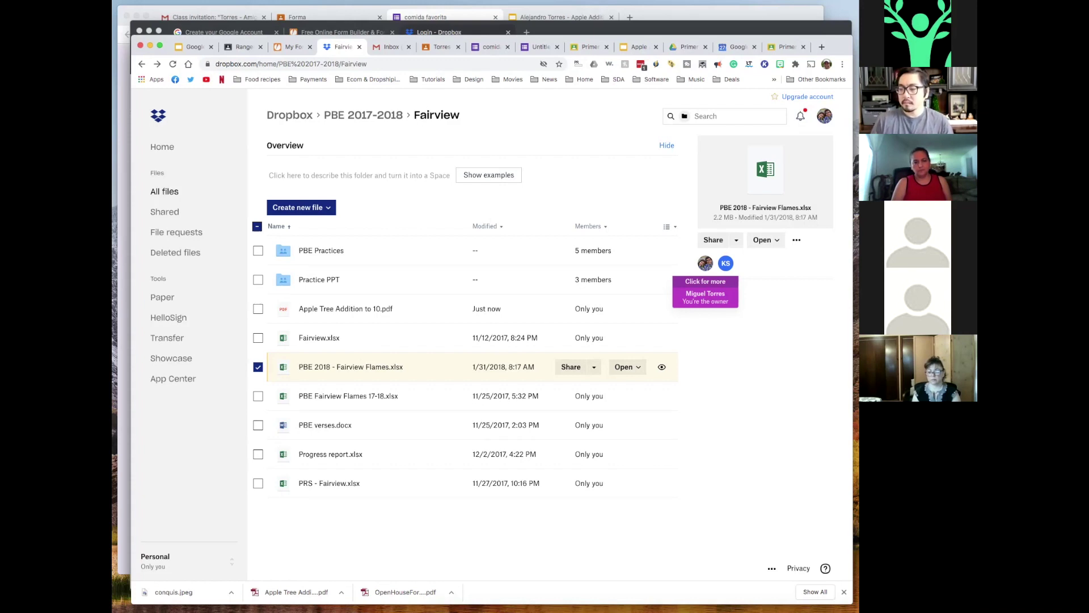
pyautogui.click(764, 239)
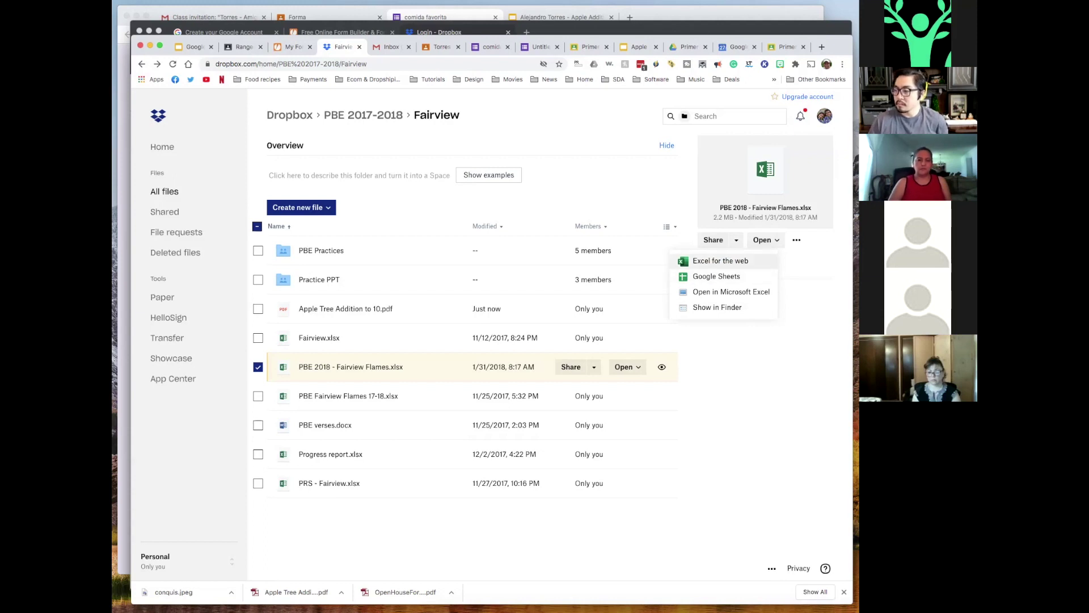
pyautogui.click(764, 240)
pyautogui.click(764, 240)
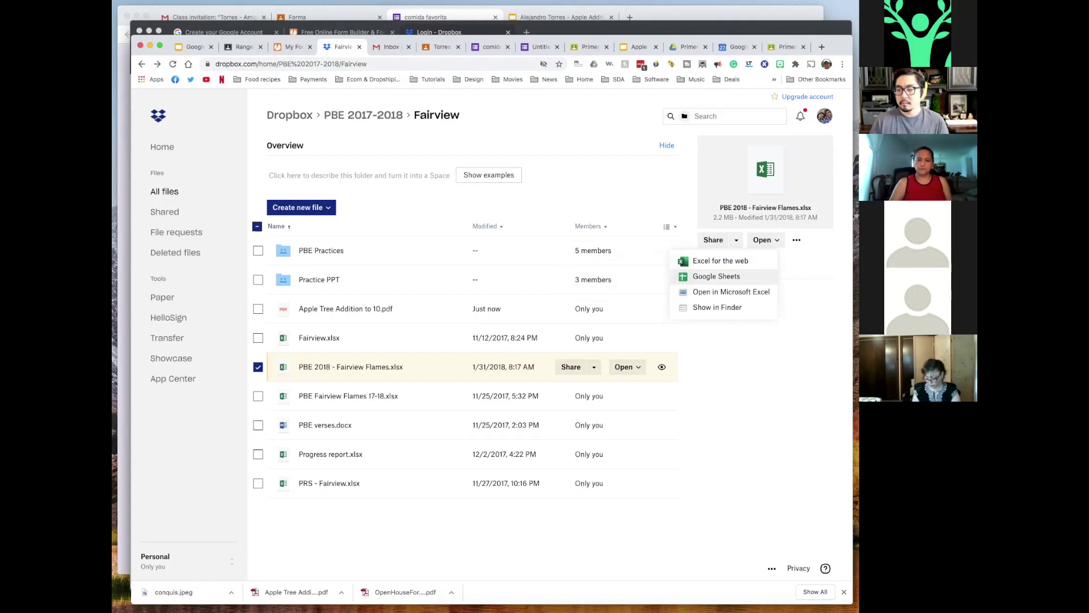
pyautogui.press('Escape')
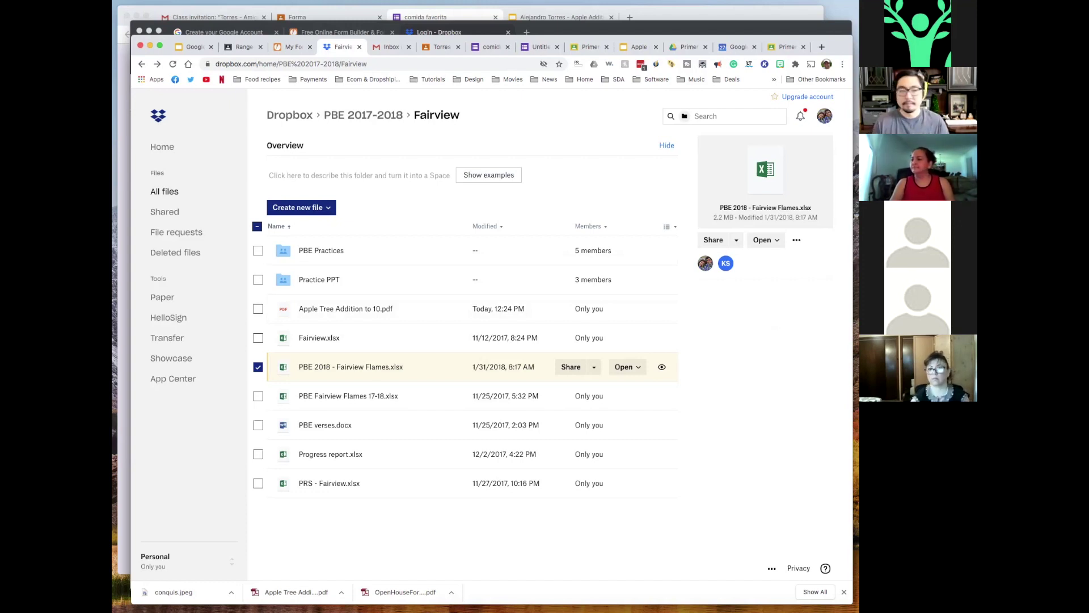
# Return to the Google Slides deck and move through the slides toward the closing Questions? slide.
pyautogui.press('super+1')
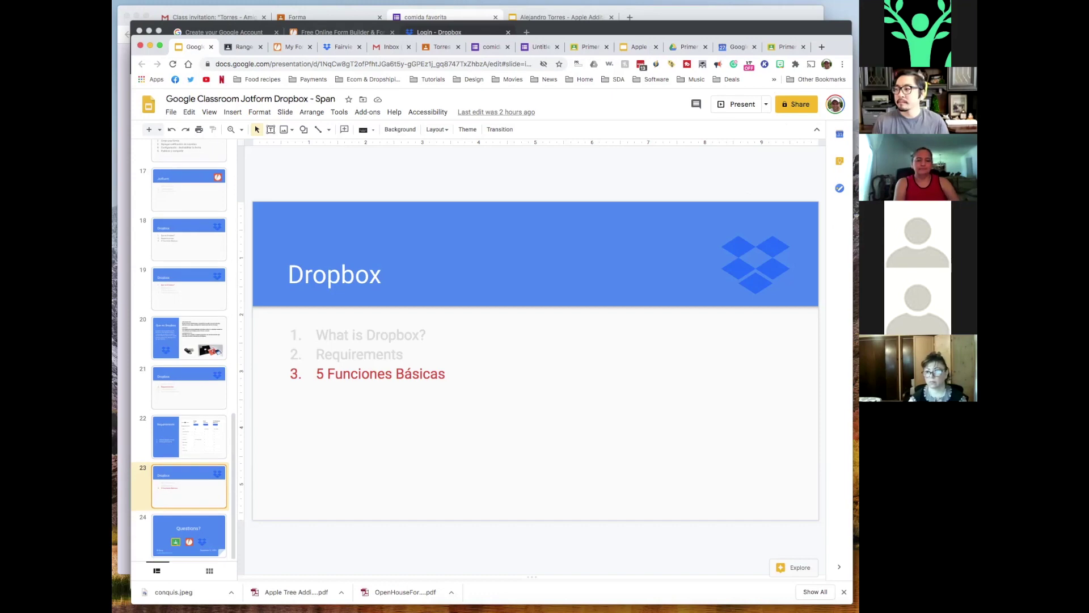
pyautogui.press('Down')
pyautogui.press('Up')
pyautogui.press('Up')
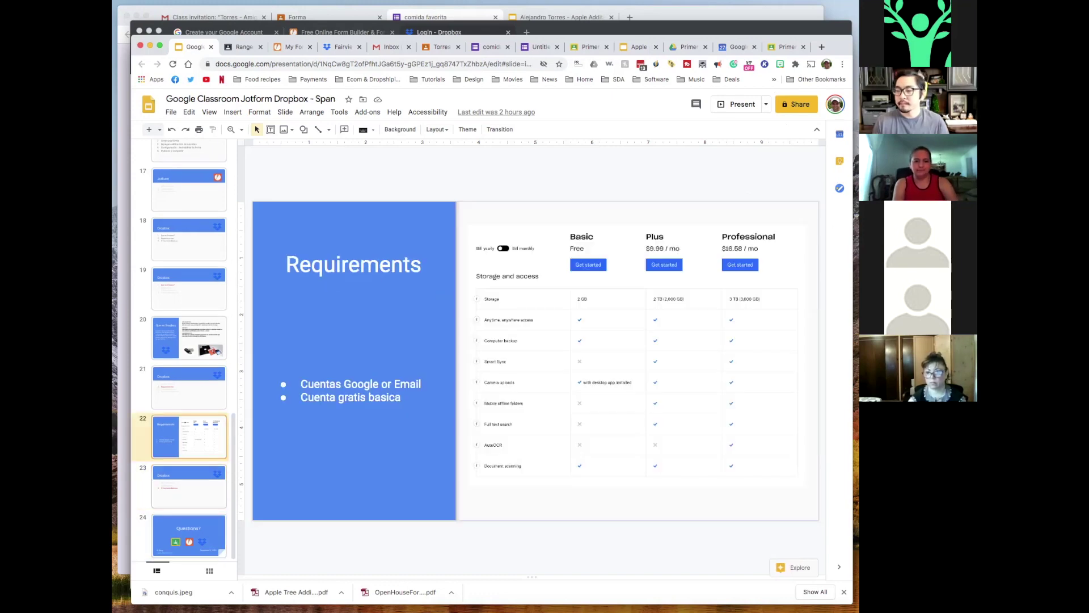
pyautogui.press('Down')
pyautogui.press('Down')
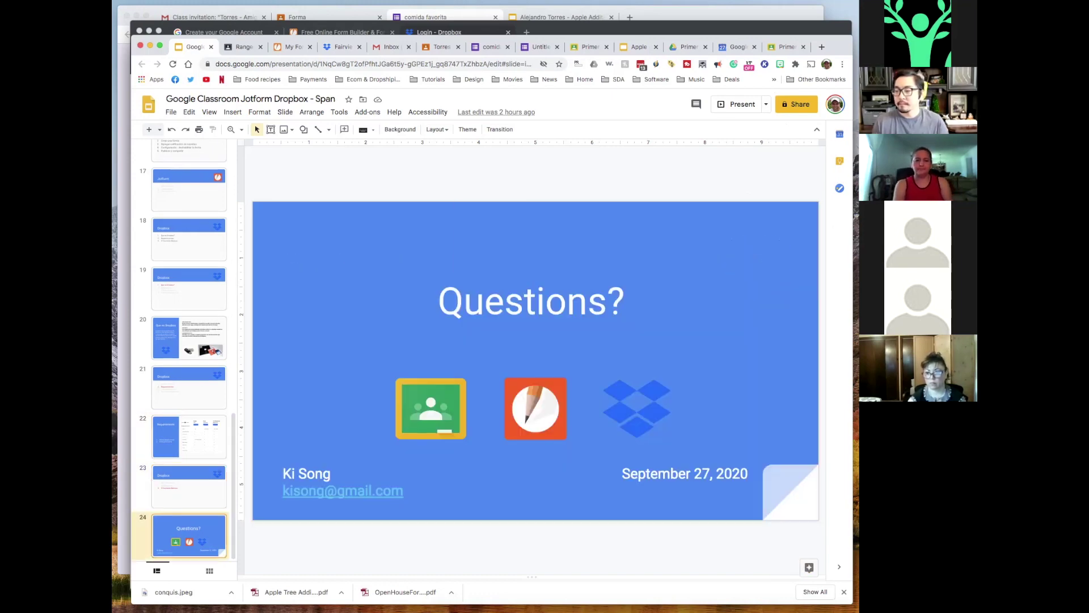